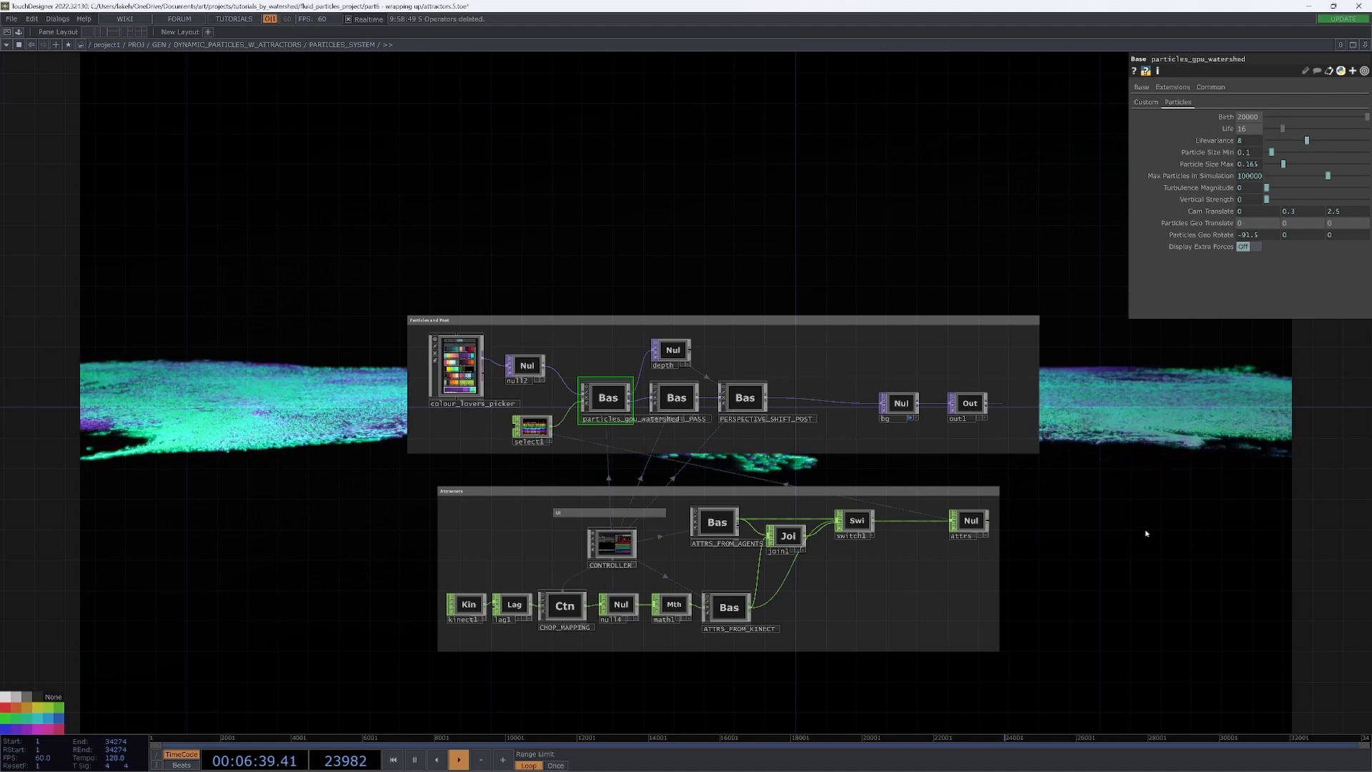
Nudge join1 slightly lower while panning around the Attractors and particle networks.
mouse_move(1092, 556)
mouse_down()
mouse_move(1104, 504)
mouse_move(1113, 563)
mouse_up()
scroll(1116, 568, up, 4)
scroll(1116, 568, down, 5)
scroll(1105, 547, down, 2)
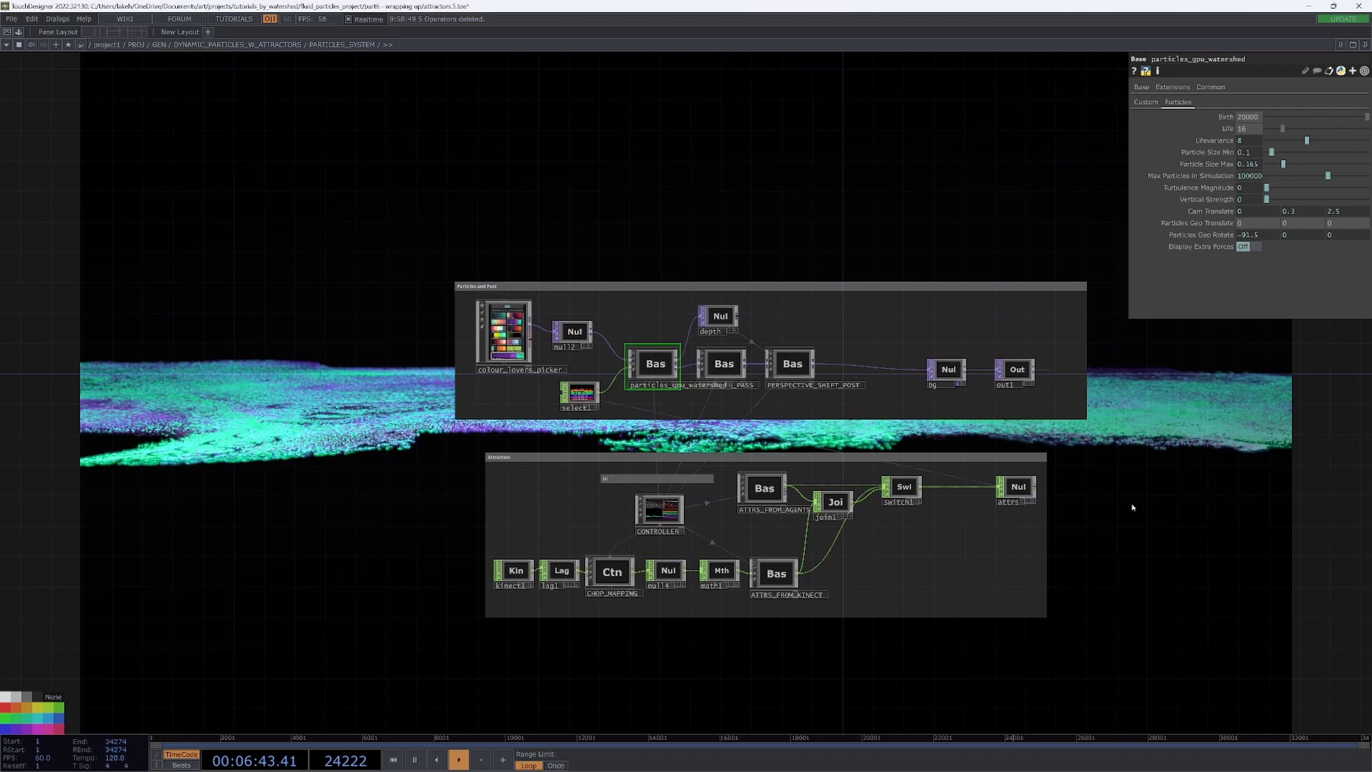
scroll(1094, 531, up, 3)
drag(807, 505, 805, 526)
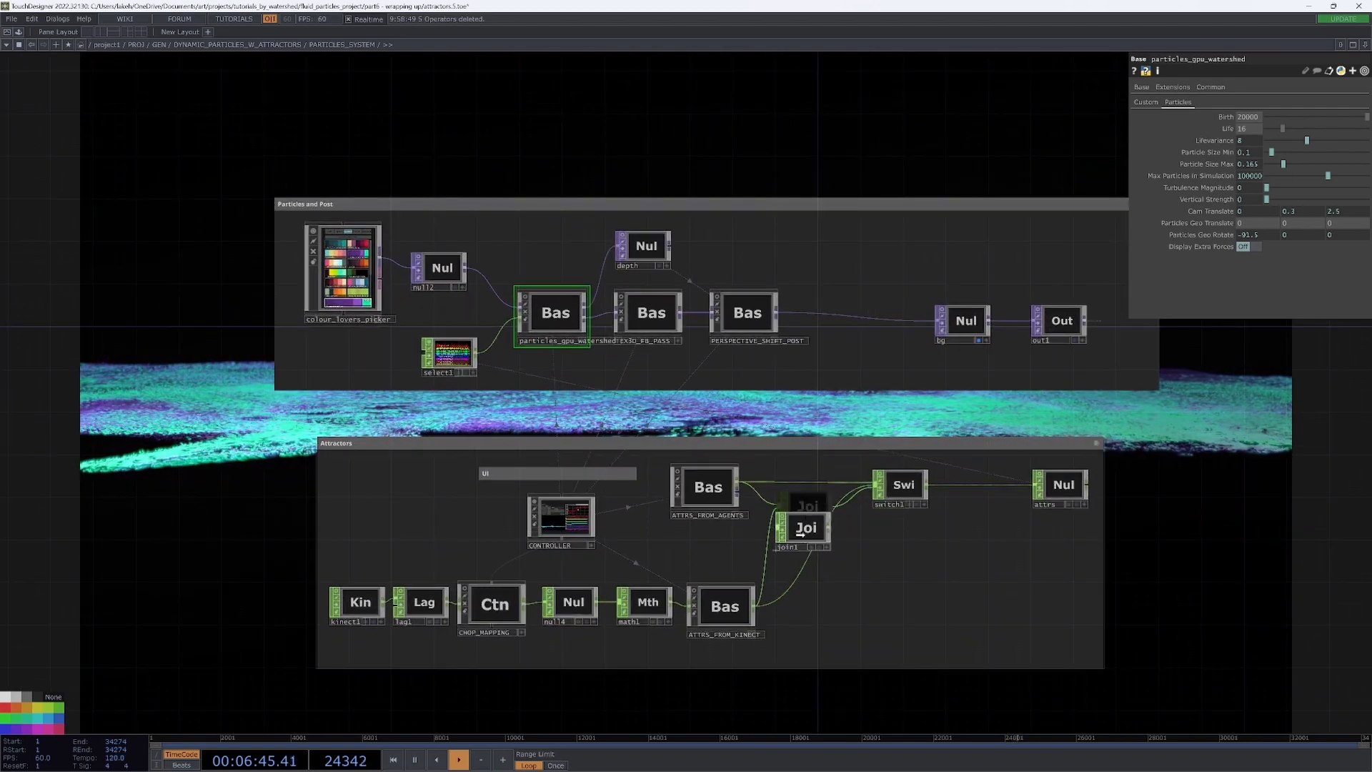
drag(981, 576, 1064, 588)
scroll(719, 429, down, 4)
scroll(719, 429, down, 2)
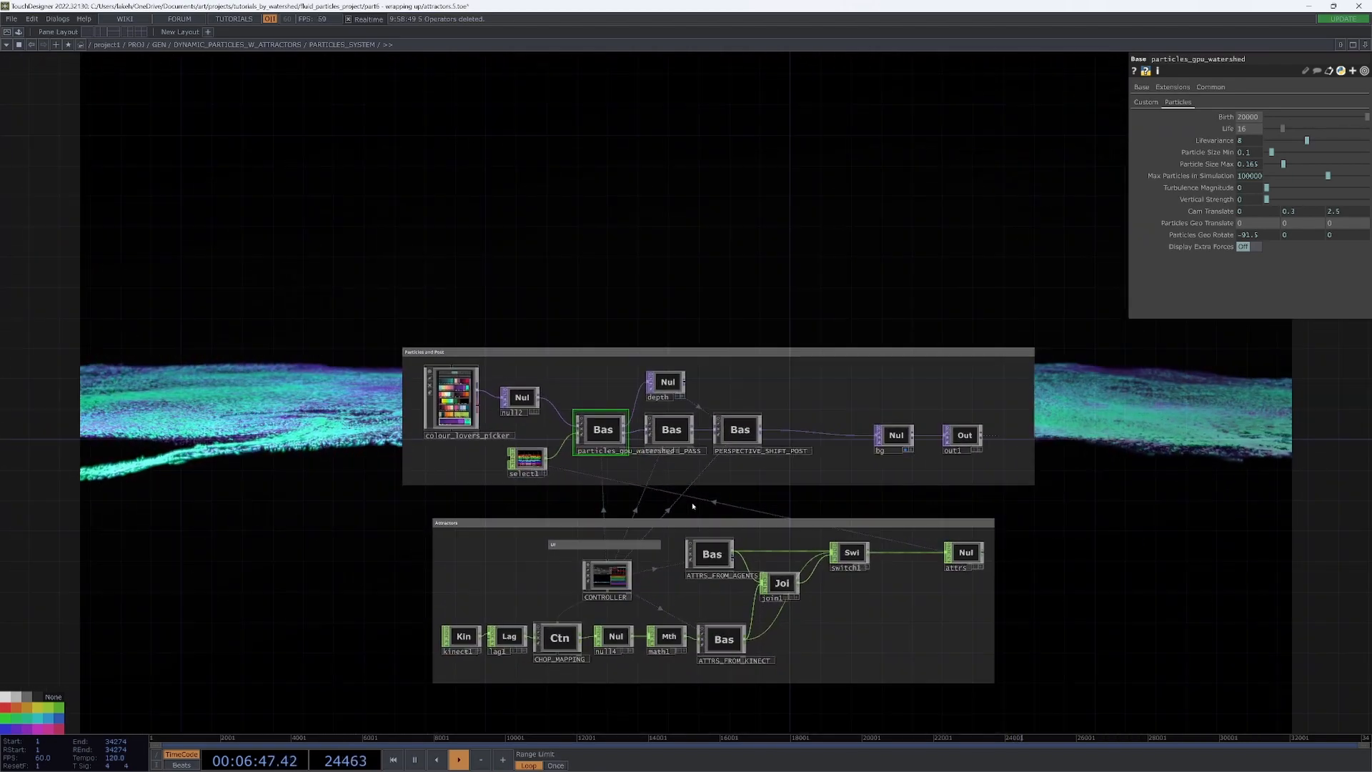
scroll(965, 461, up, 1)
drag(1154, 473, 1151, 436)
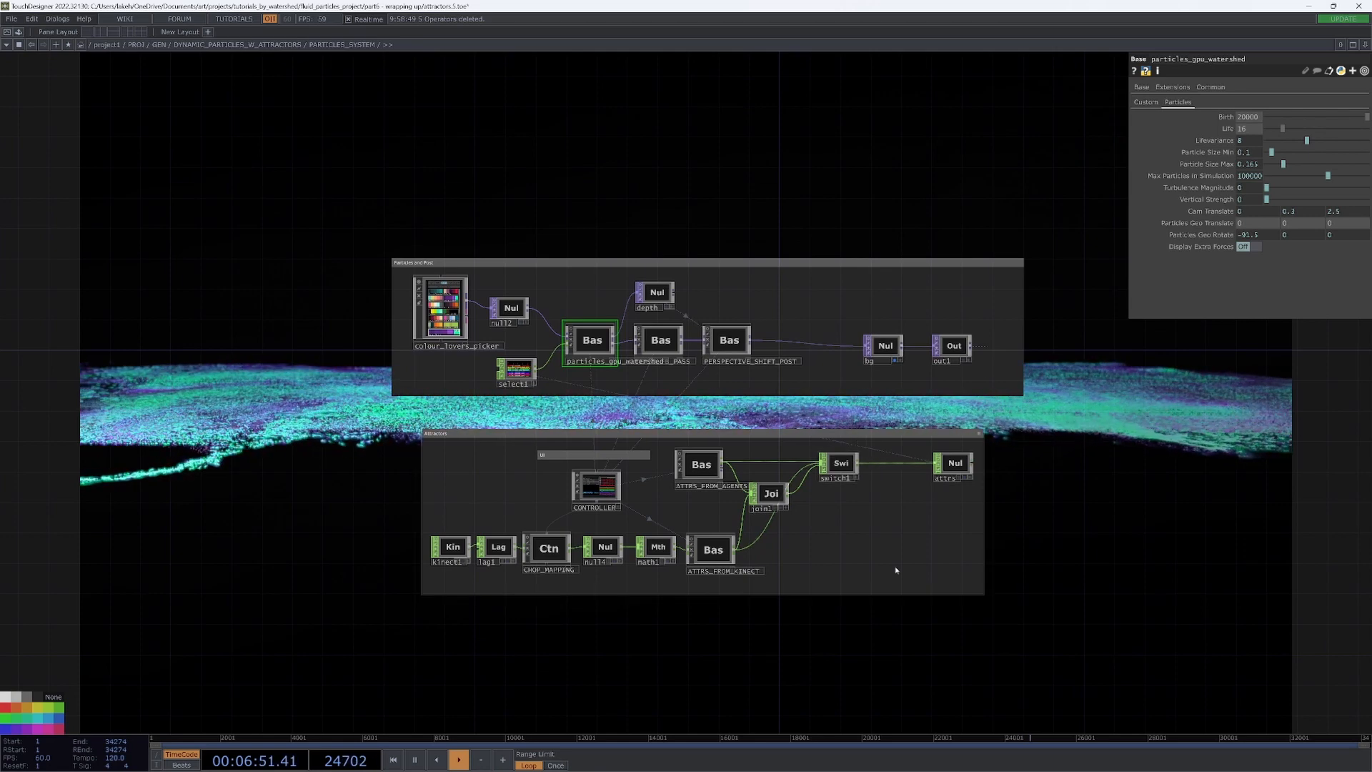
mouse_move(1161, 523)
mouse_down()
mouse_move(1121, 538)
mouse_move(1187, 512)
mouse_up()
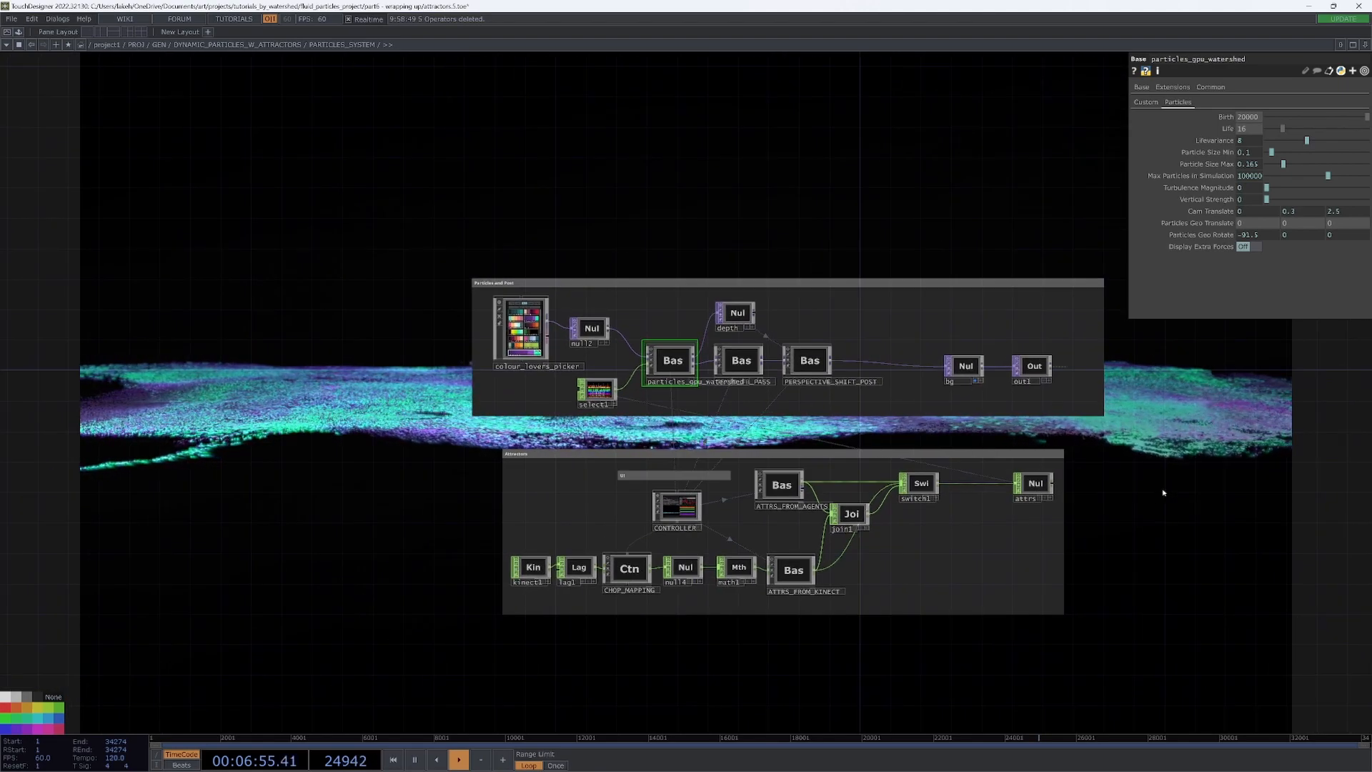
scroll(1164, 492, up, 4)
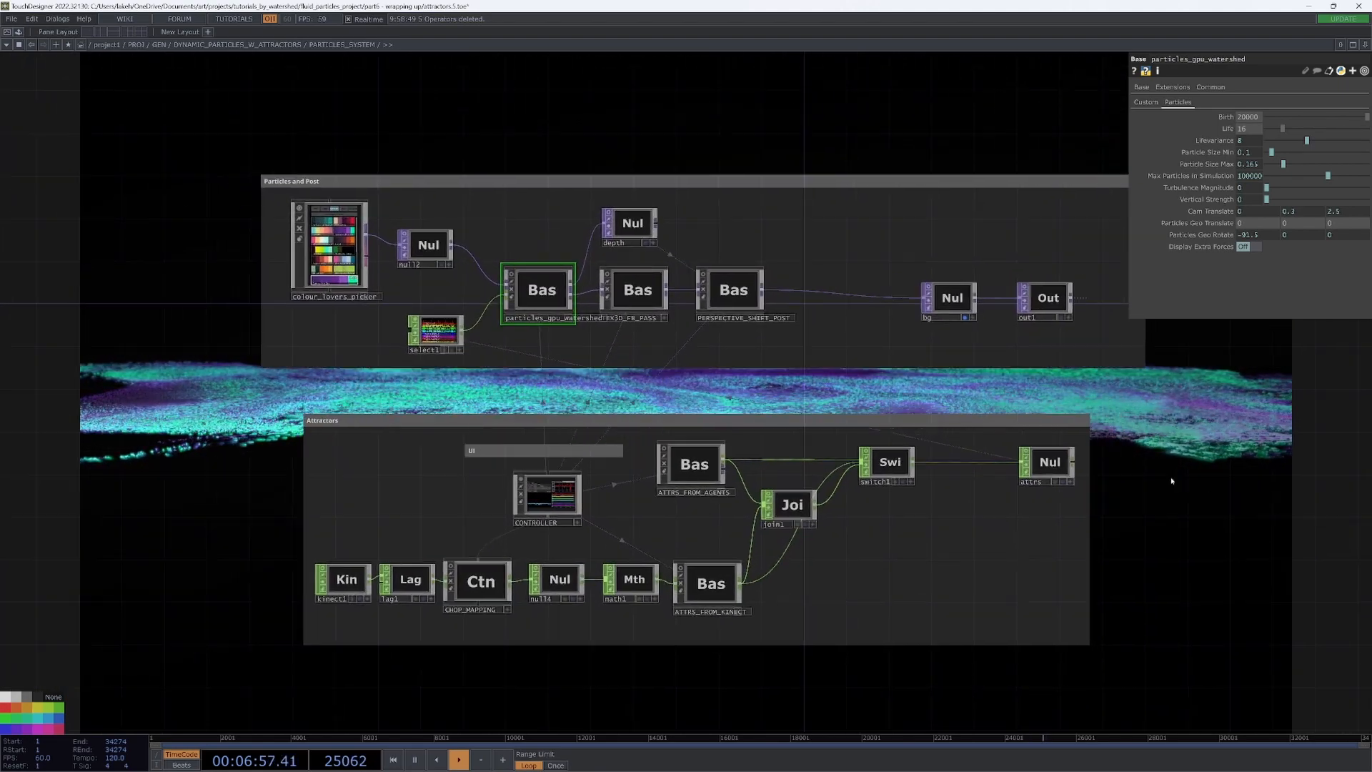
scroll(1229, 454, down, 5)
mouse_move(1056, 472)
mouse_down()
mouse_move(768, 463)
mouse_move(794, 536)
mouse_move(1007, 536)
mouse_up()
scroll(1008, 536, up, 3)
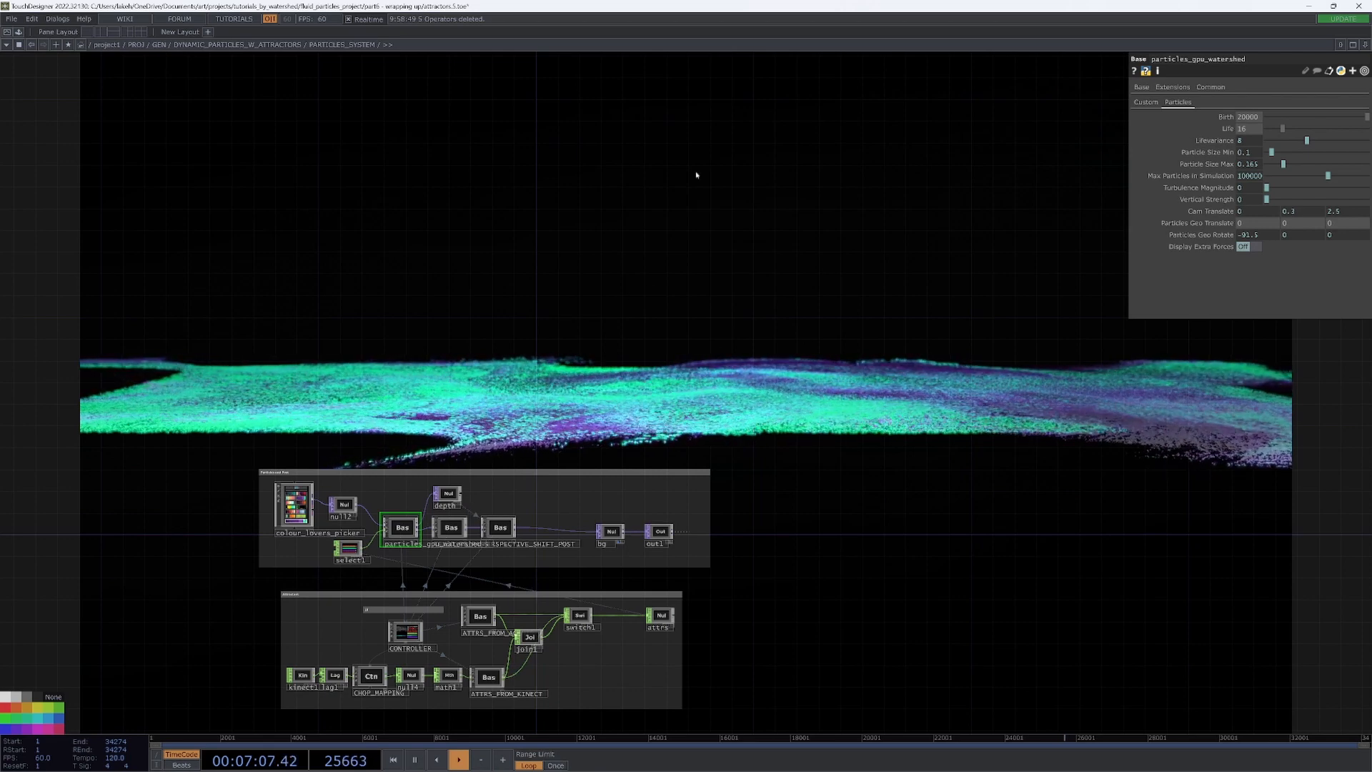
drag(823, 506, 1018, 317)
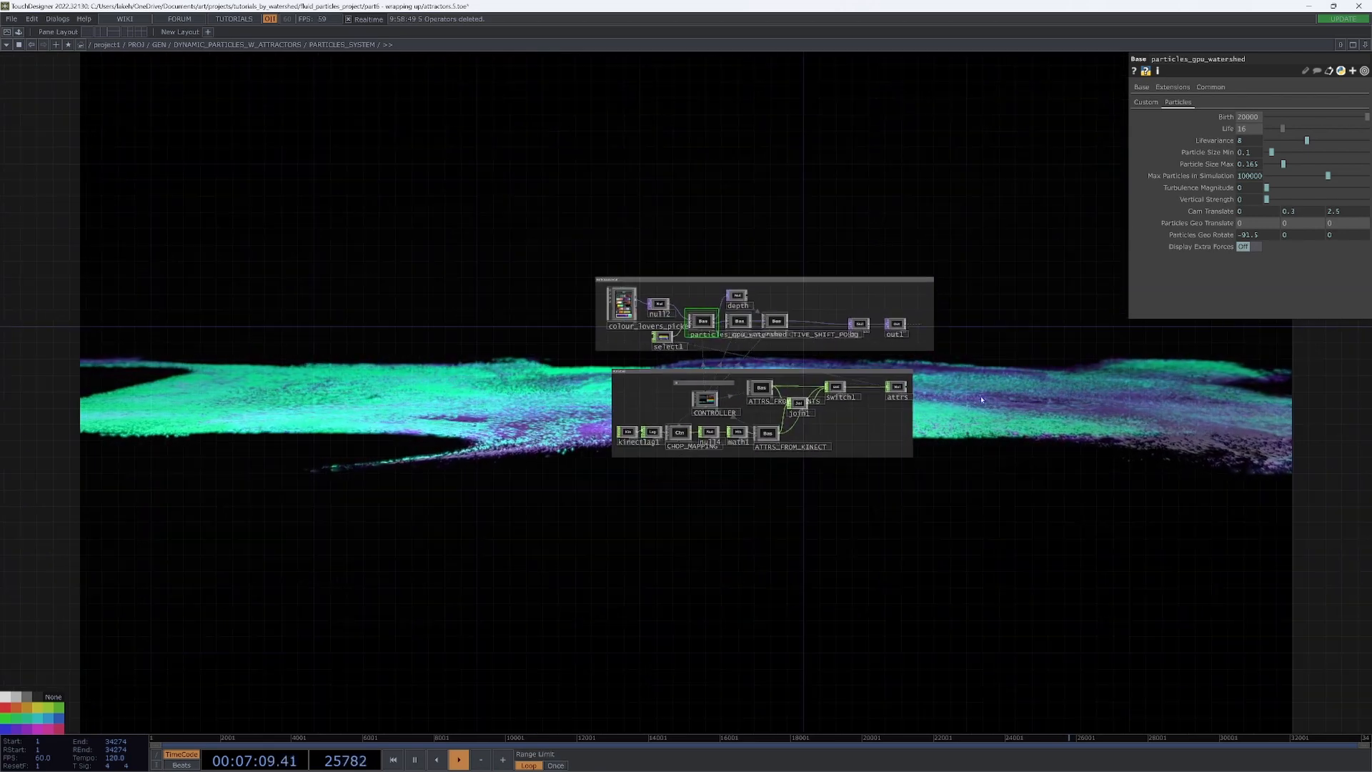
scroll(960, 485, up, 4)
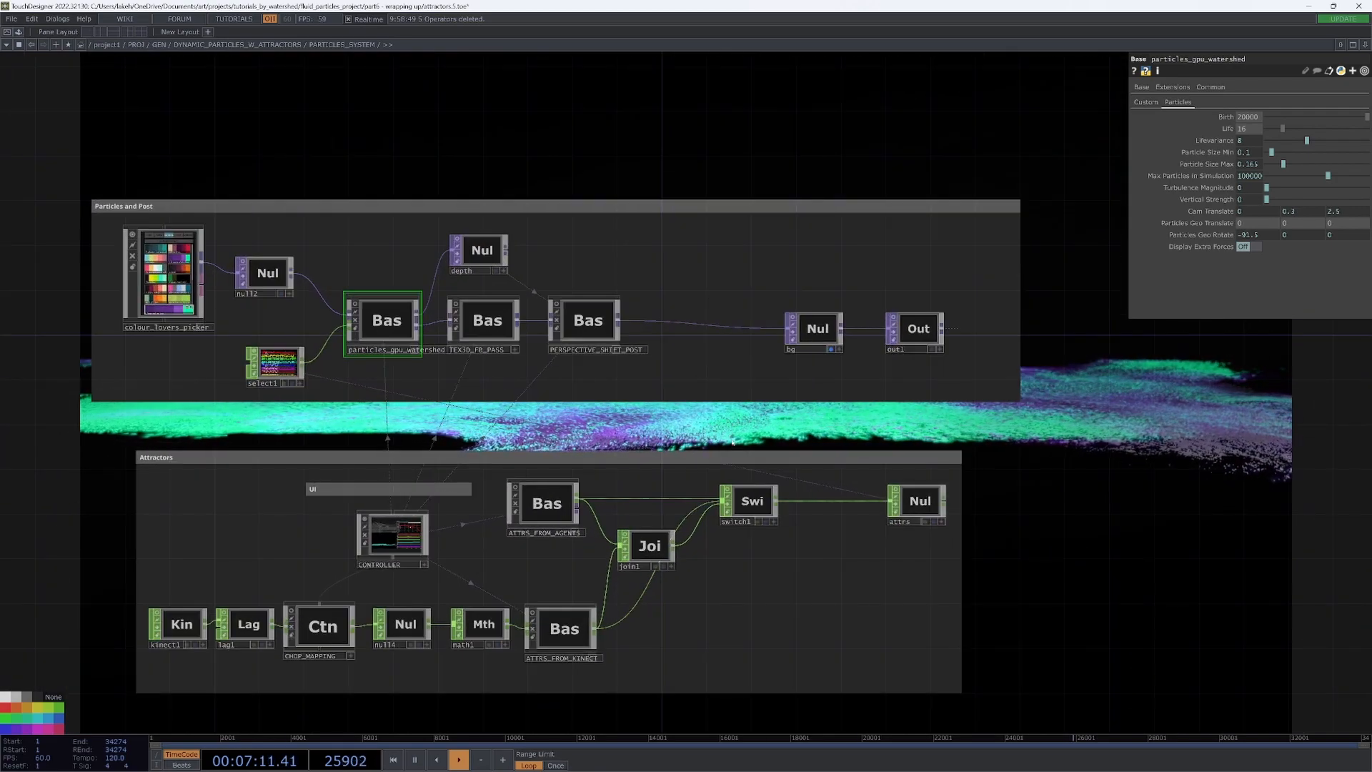
scroll(961, 484, down, 2)
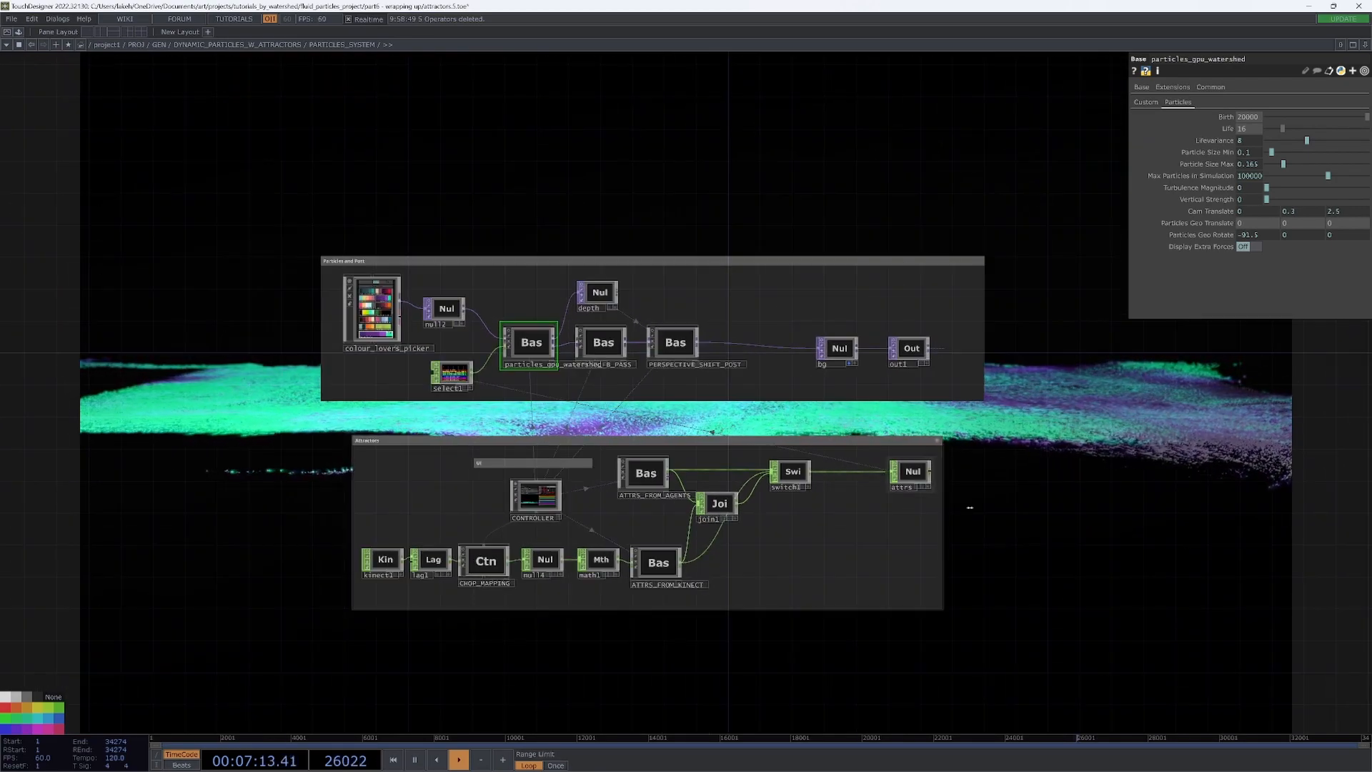
scroll(643, 461, up, 6)
scroll(601, 483, up, 6)
scroll(583, 493, down, 6)
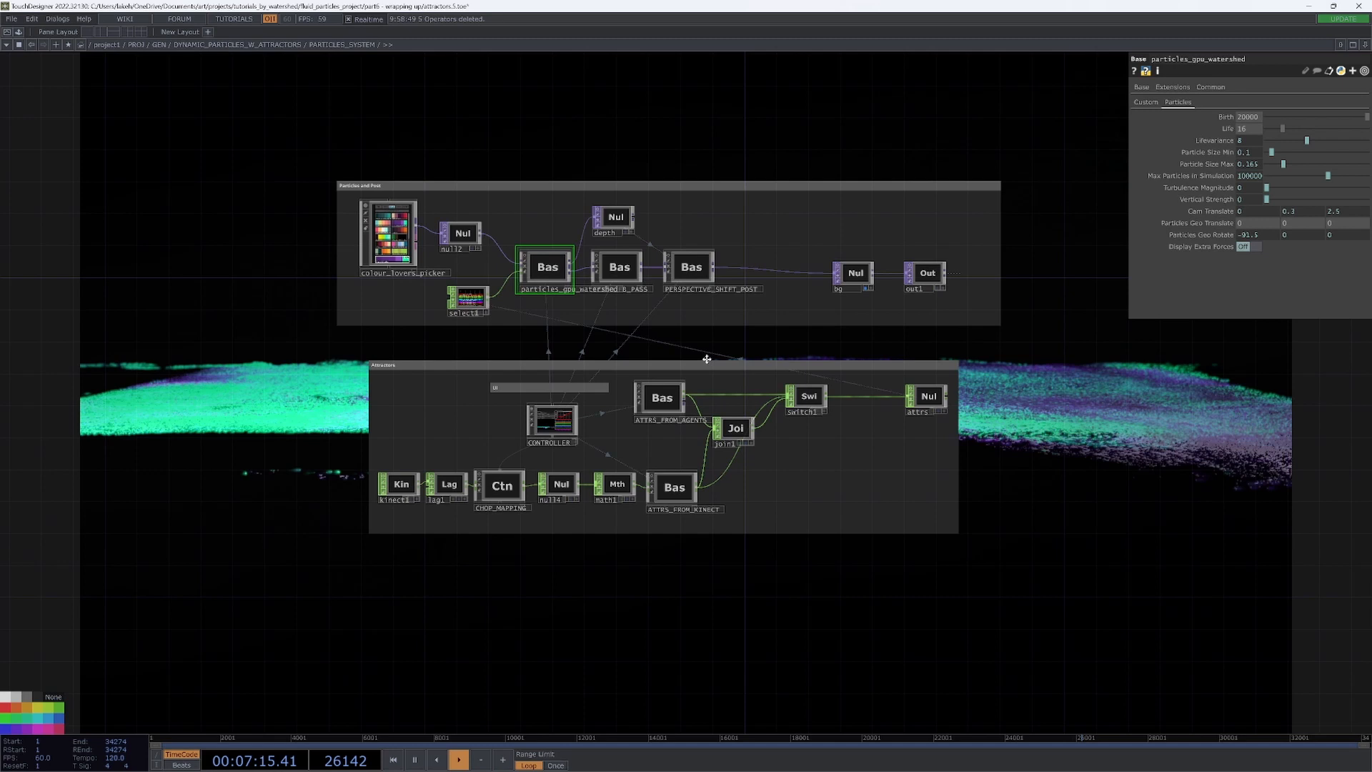
scroll(585, 472, down, 2)
Open CONTROLLER's component editor and inspect the Particles page's R2 Particles Geo Rotate parameter.
right_click(593, 352)
click(635, 455)
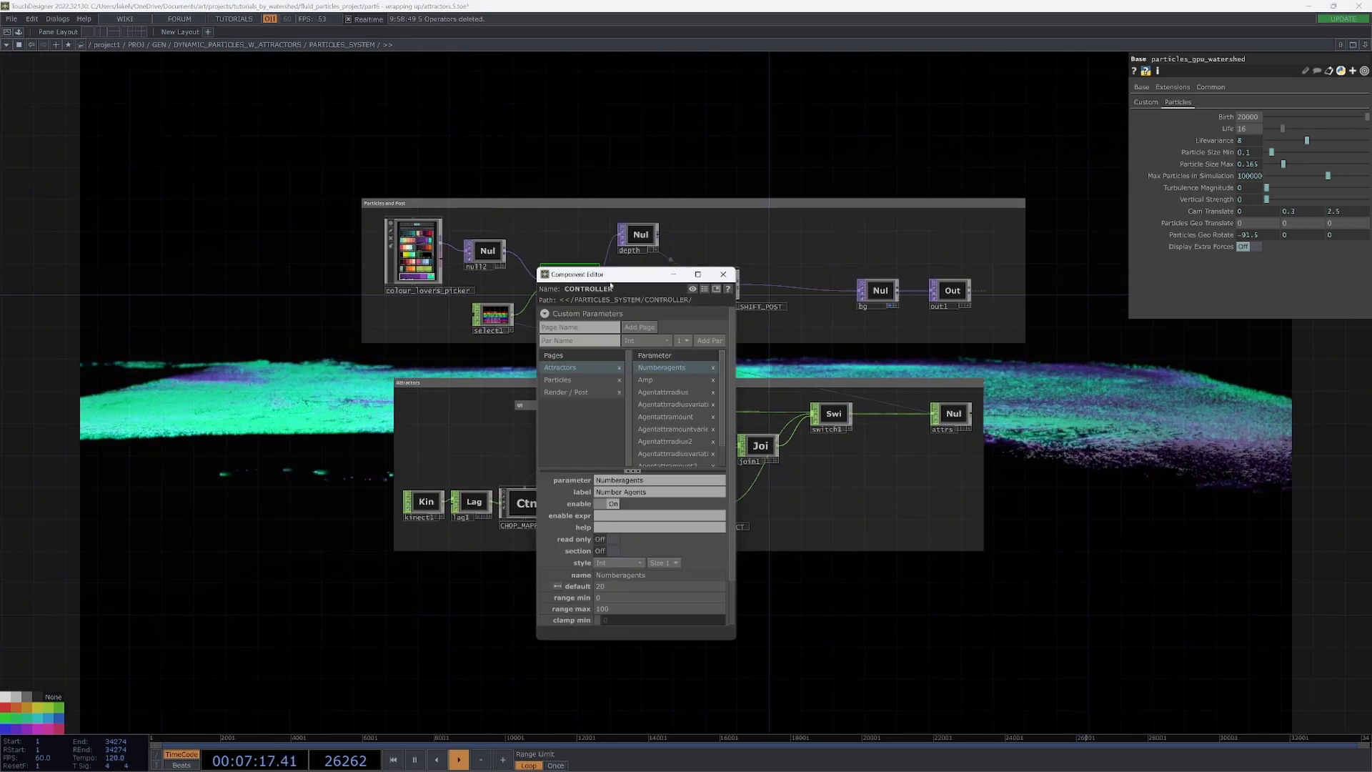
drag(611, 263, 214, 215)
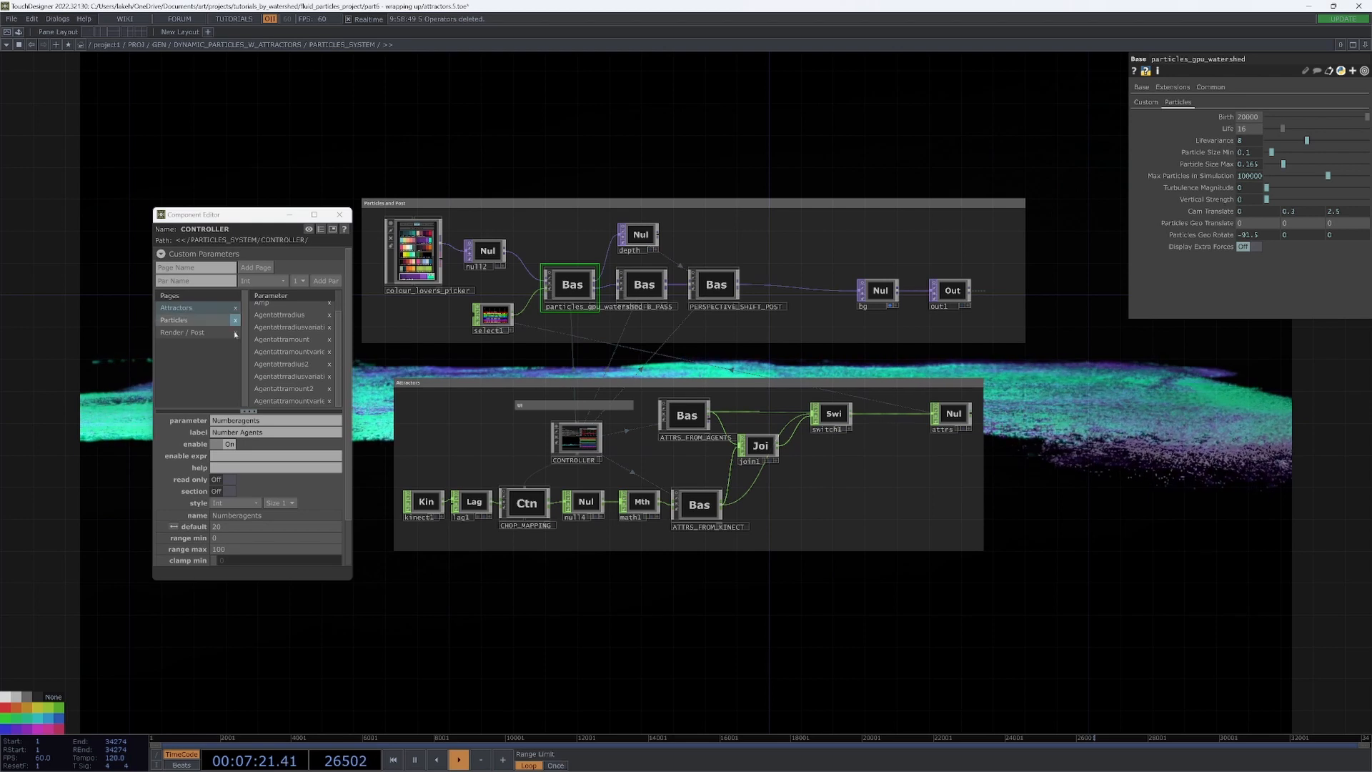
click(183, 333)
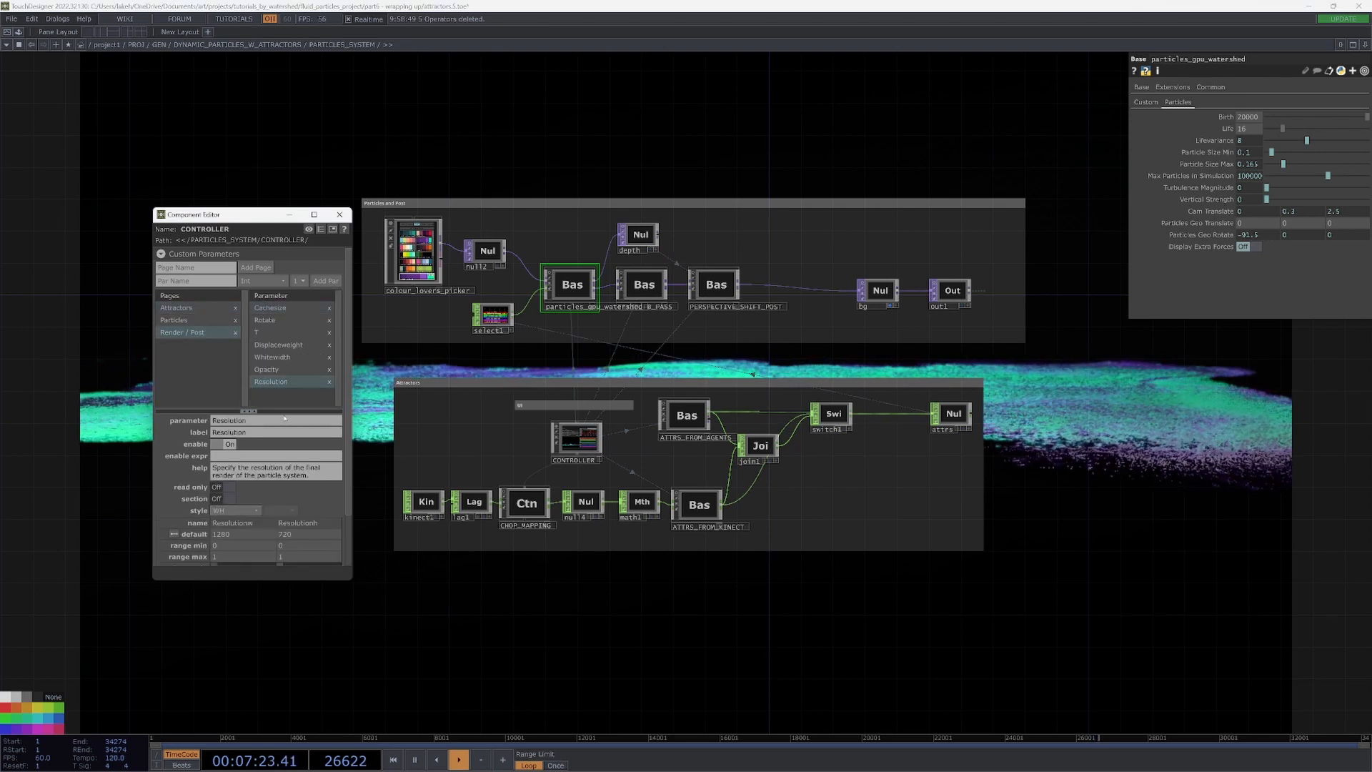
click(175, 319)
scroll(291, 365, down, 2)
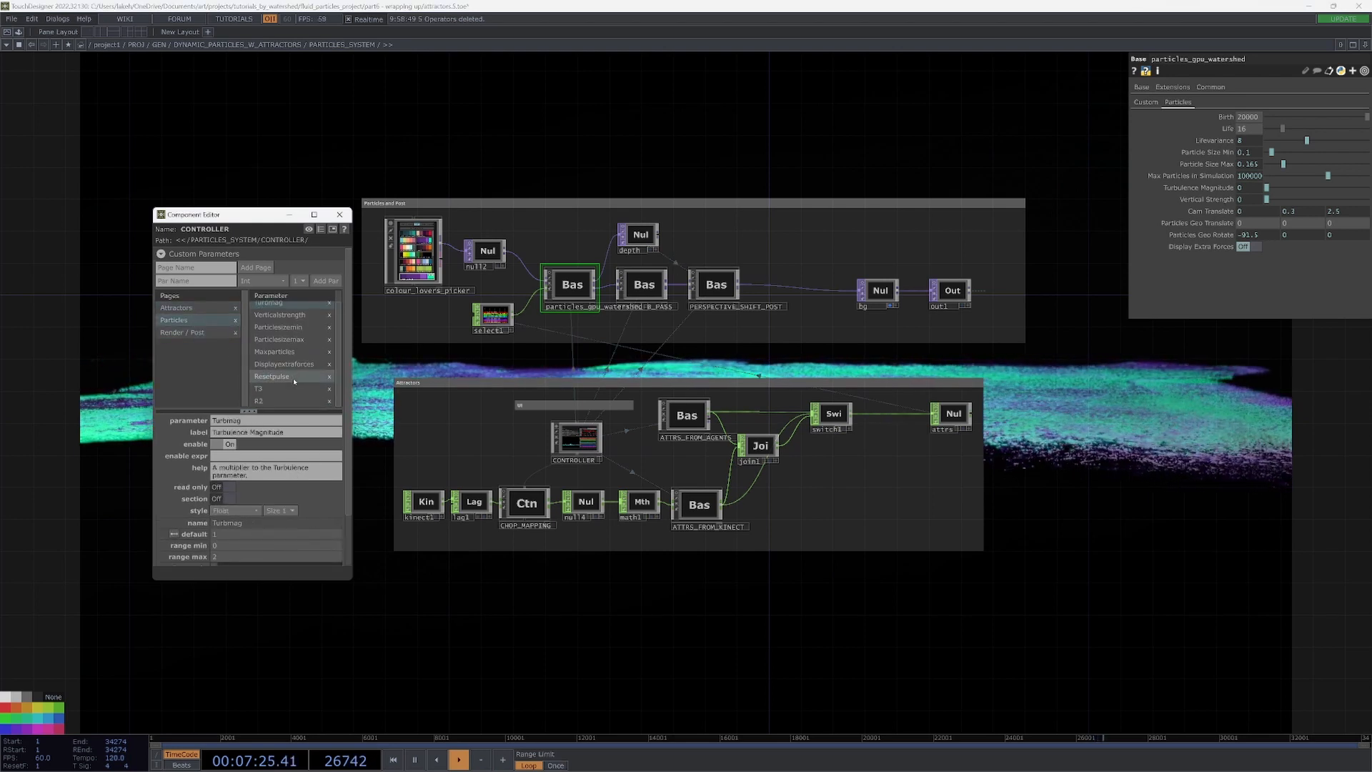
click(287, 401)
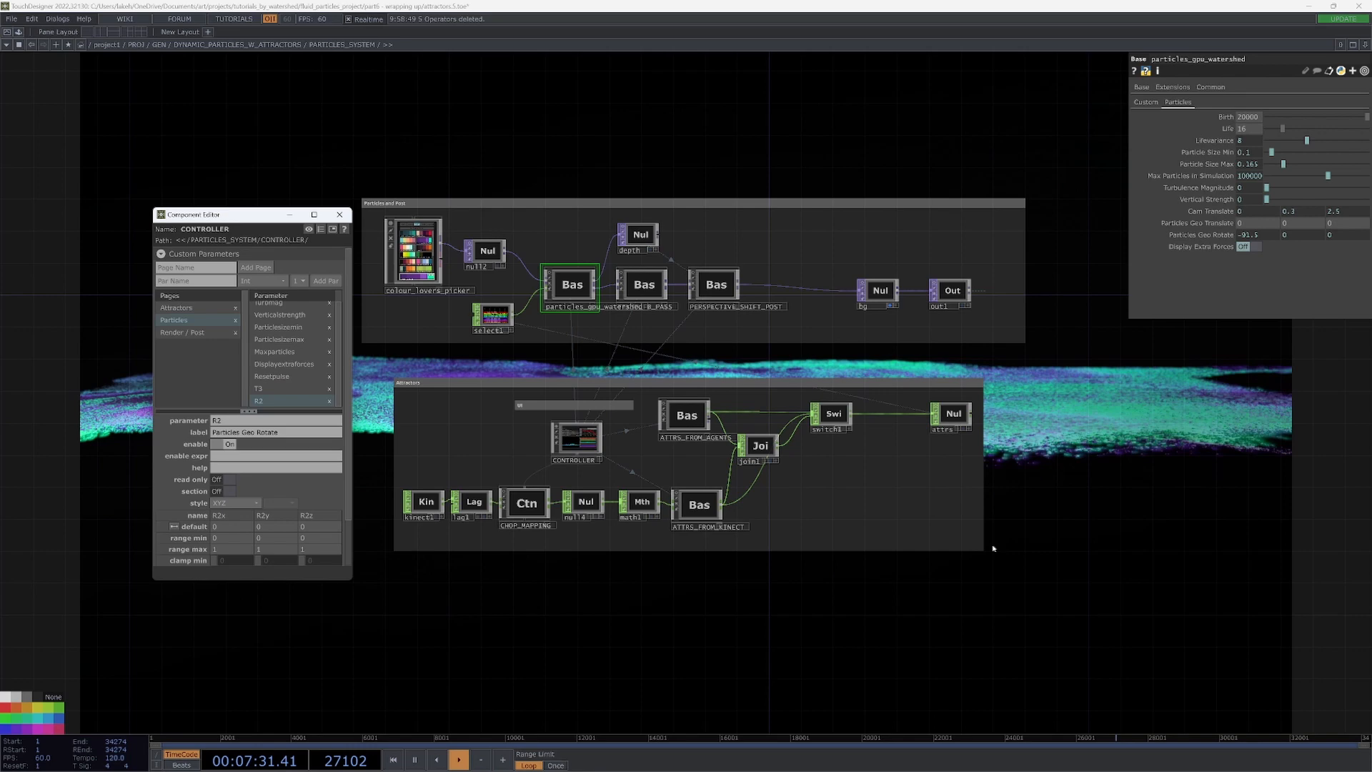
Pan the network view toward the particles_gpu_watershed area.
drag(993, 548, 884, 579)
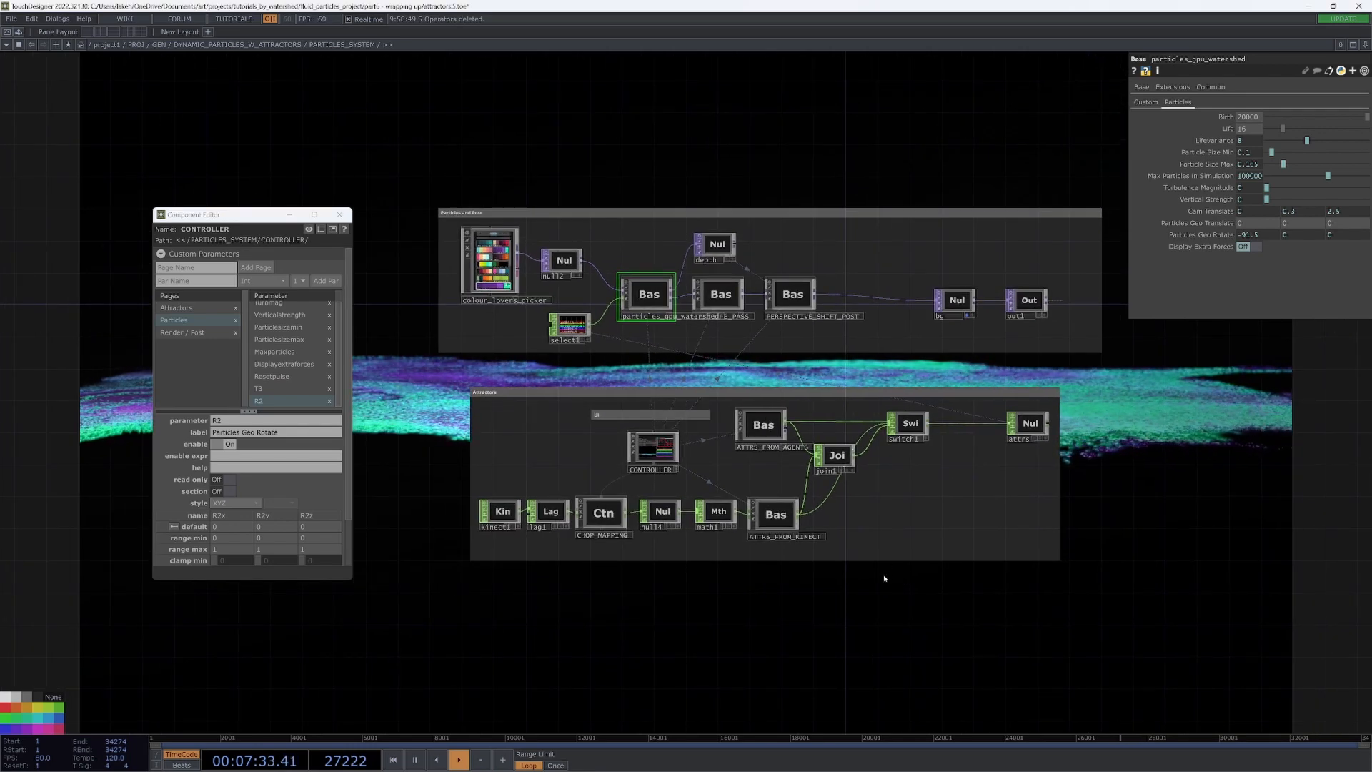
scroll(744, 536, up, 2)
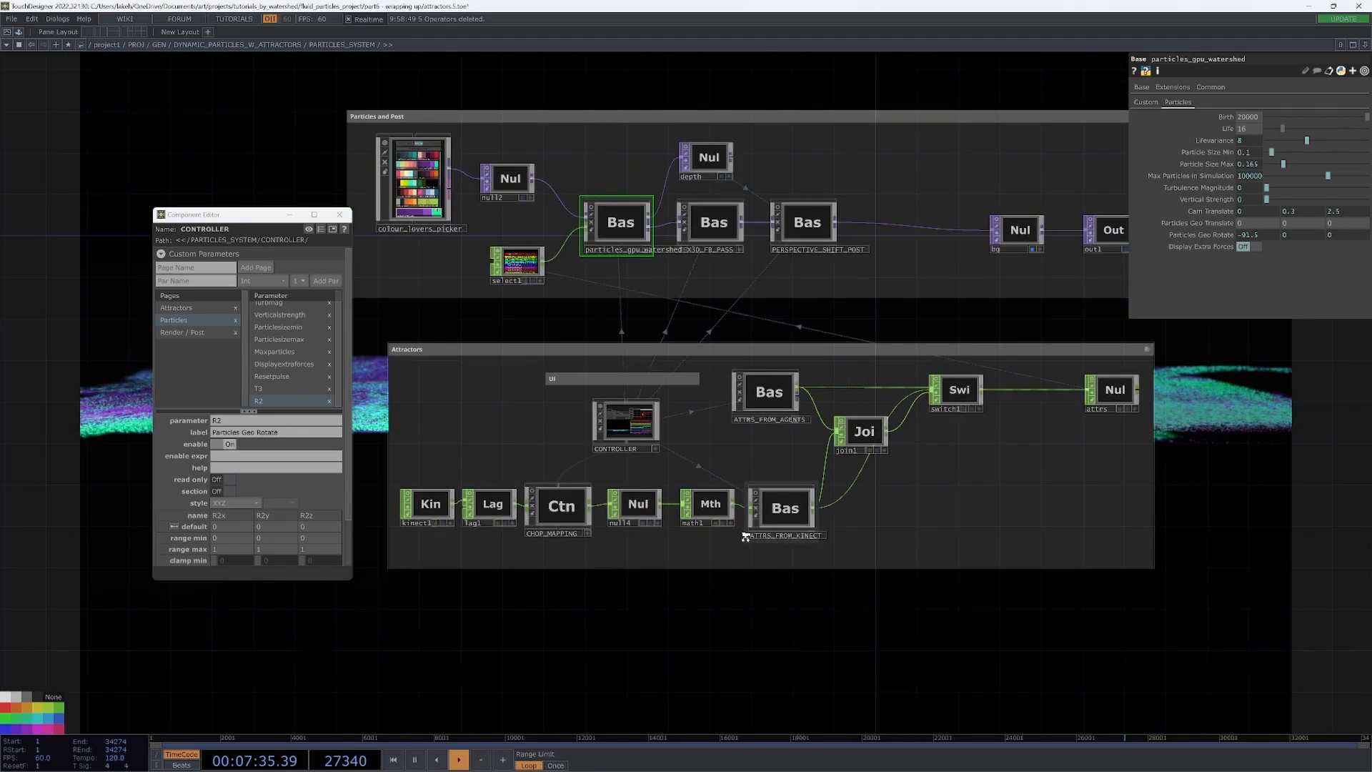
scroll(745, 536, down, 3)
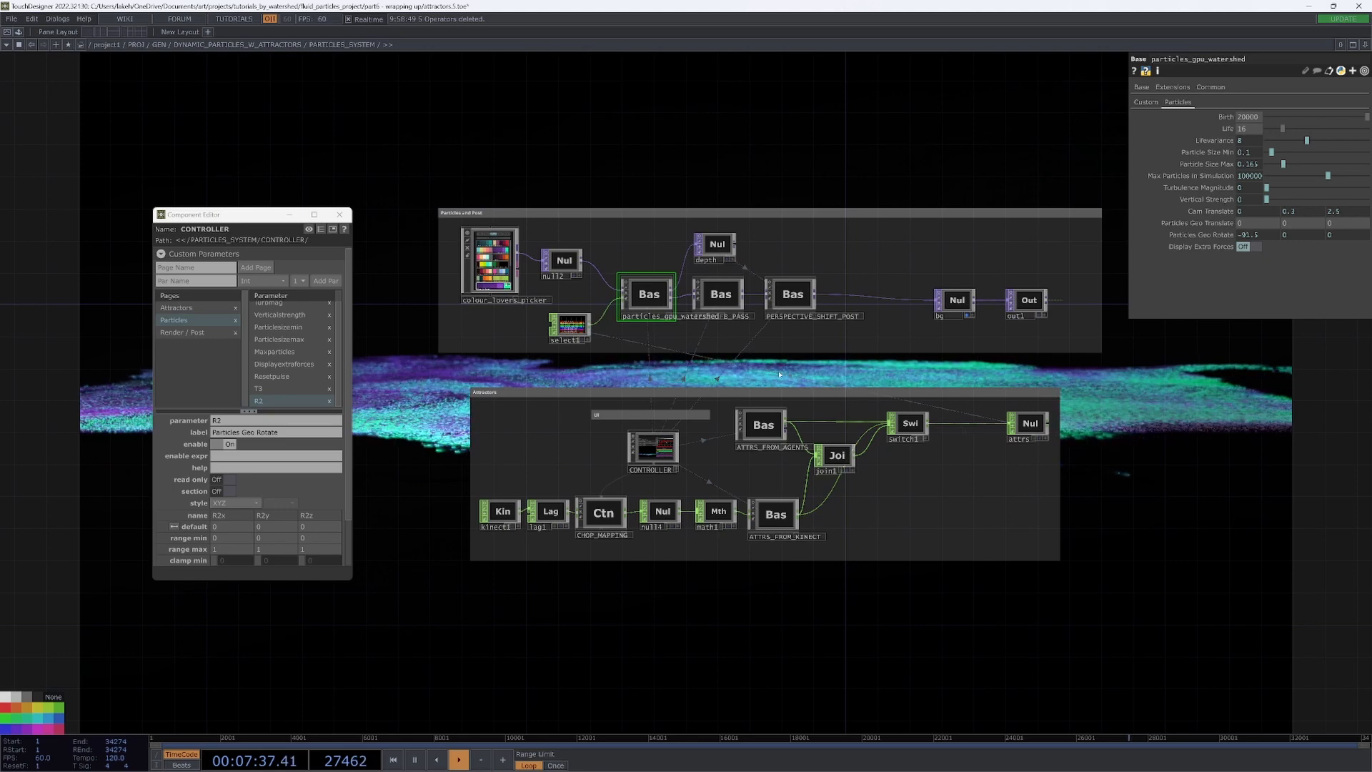
scroll(780, 374, up, 2)
scroll(782, 374, down, 2)
drag(780, 374, 780, 411)
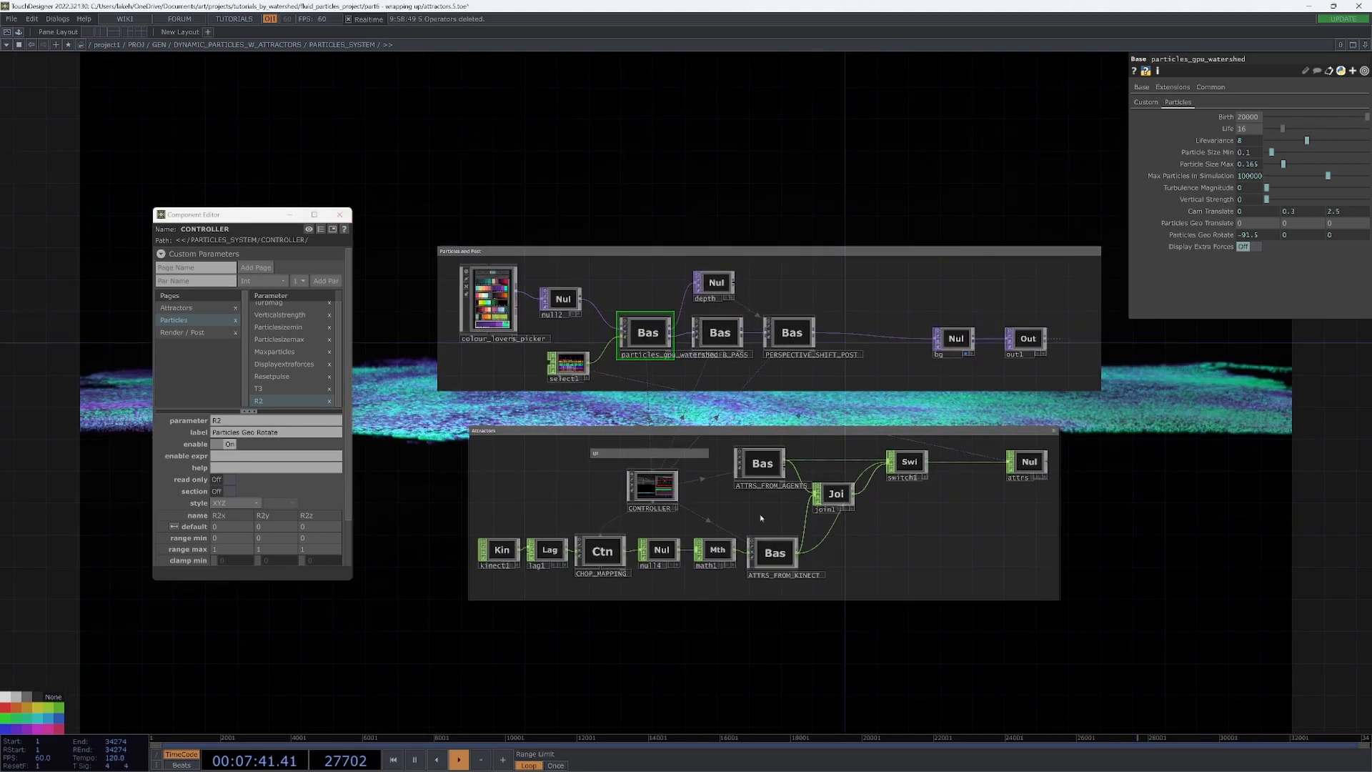
drag(761, 519, 809, 459)
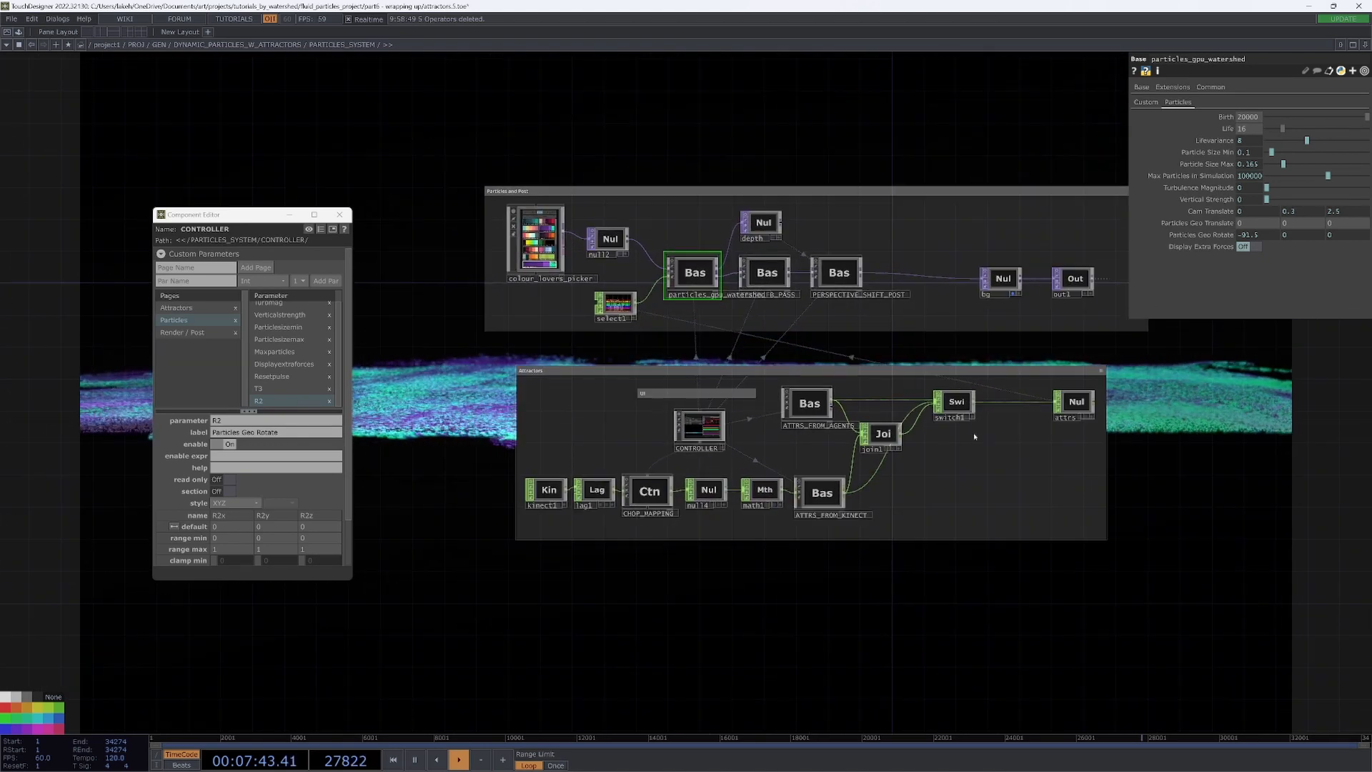
scroll(974, 436, up, 2)
scroll(948, 429, up, 4)
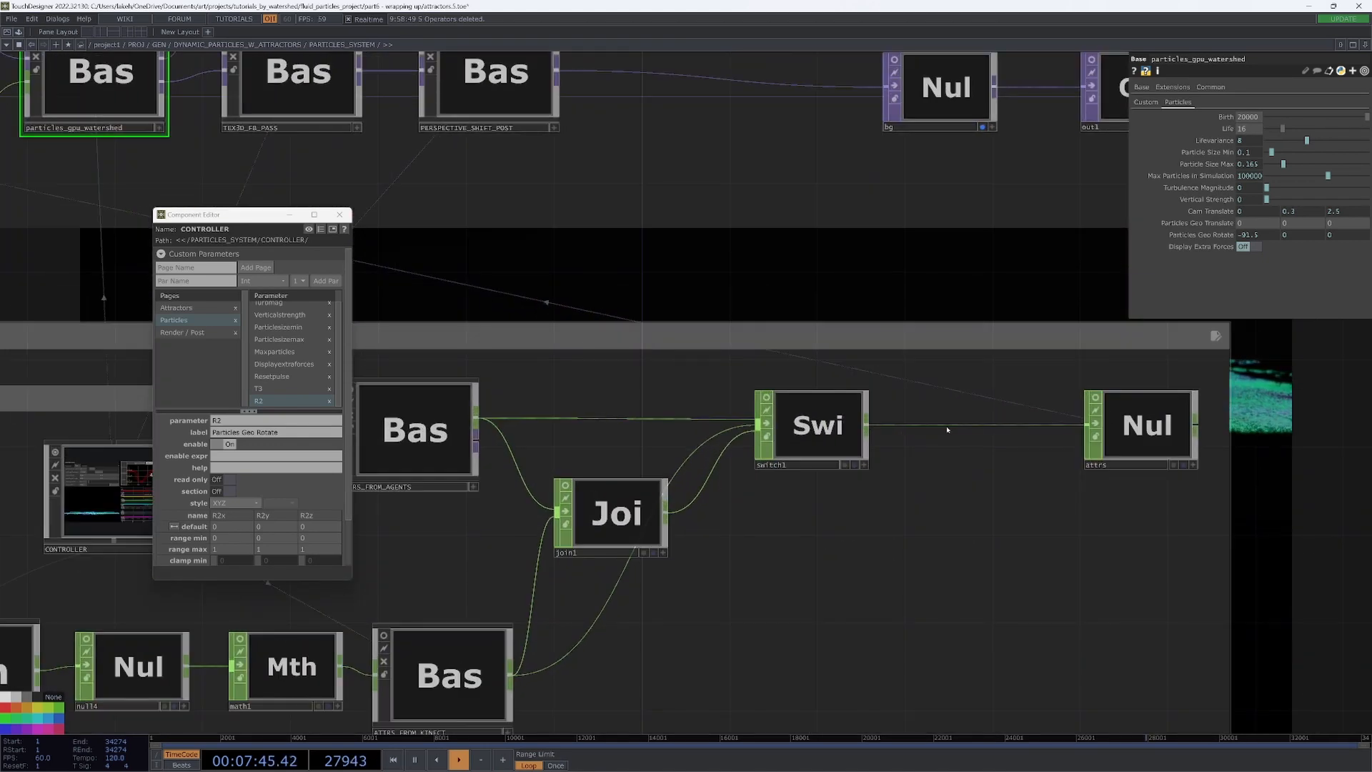
Insert an In operator (ATTR_IN) on the wire between switch1 and attrs.
key(Tab)
click(925, 402)
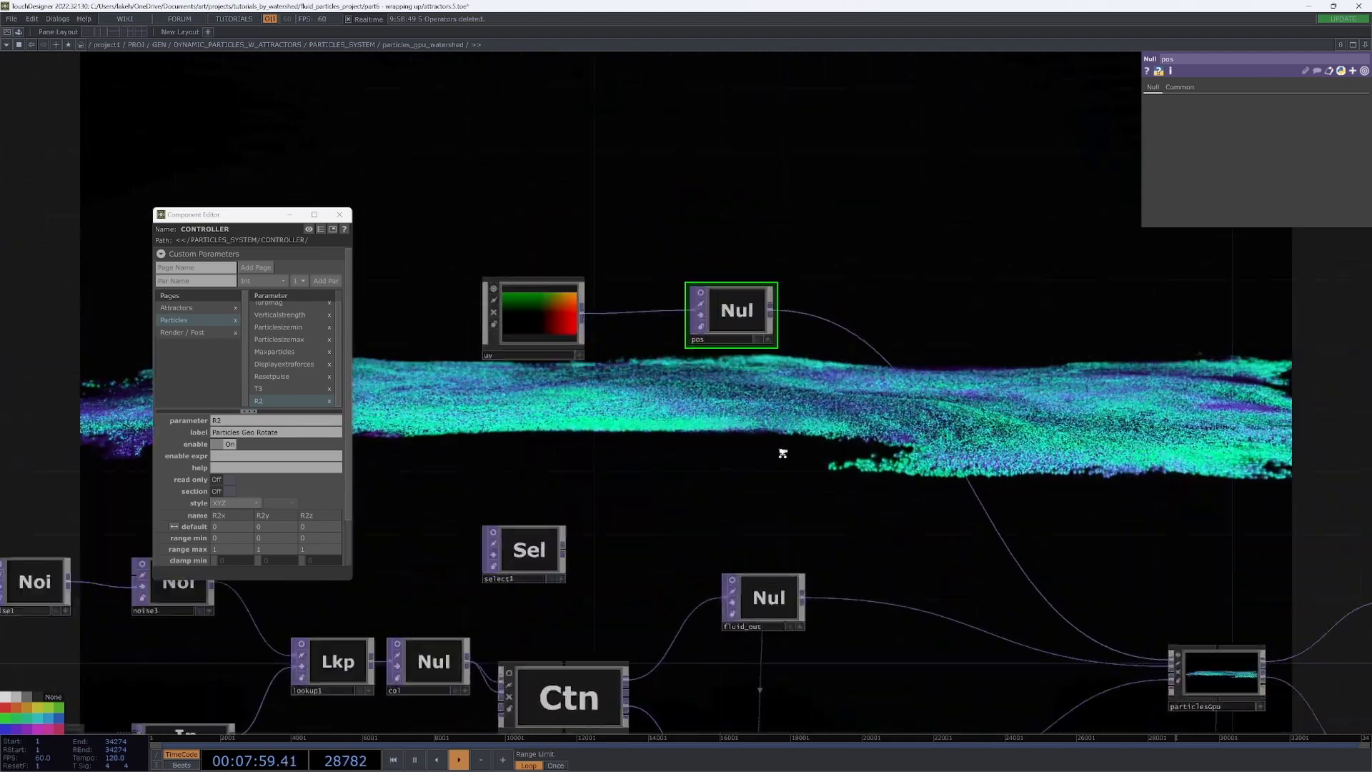
scroll(700, 251, down, 3)
scroll(751, 300, down, 2)
drag(751, 429, 842, 336)
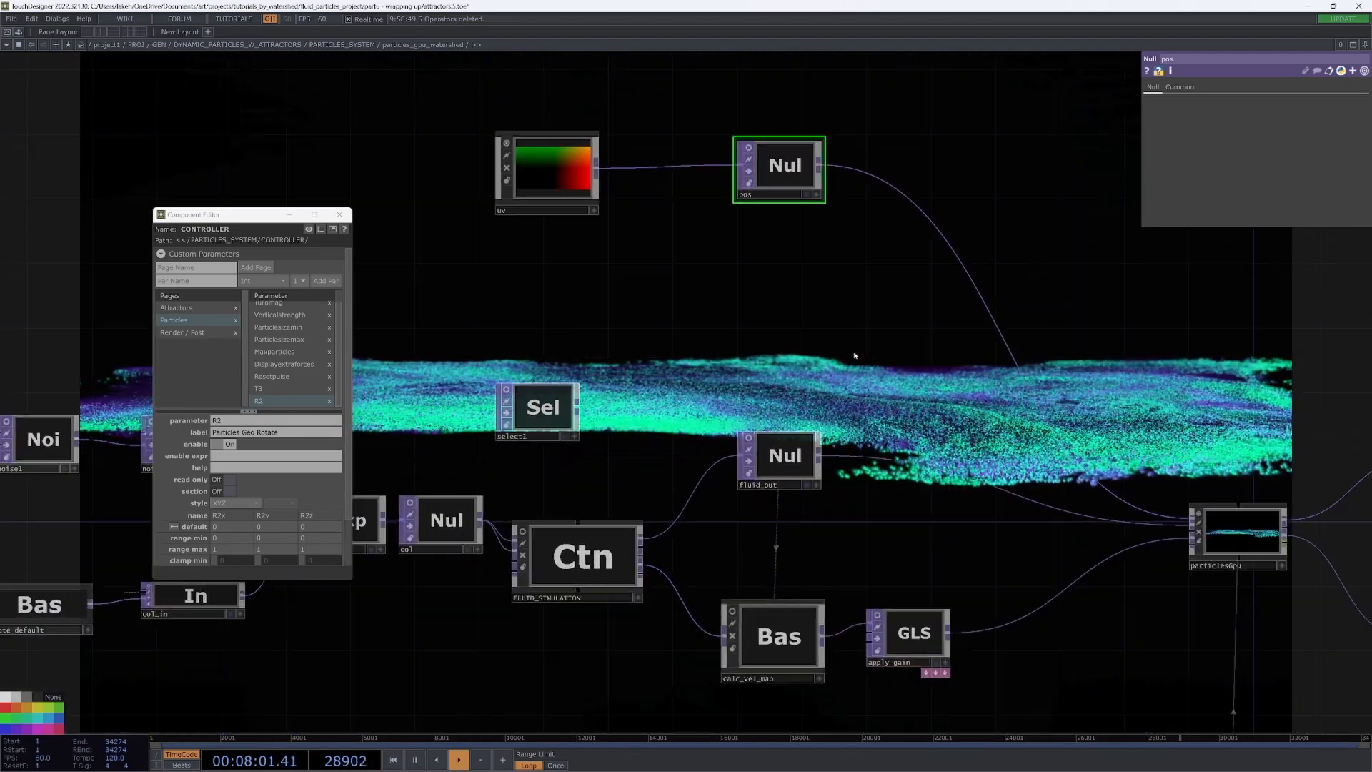
scroll(841, 337, down, 3)
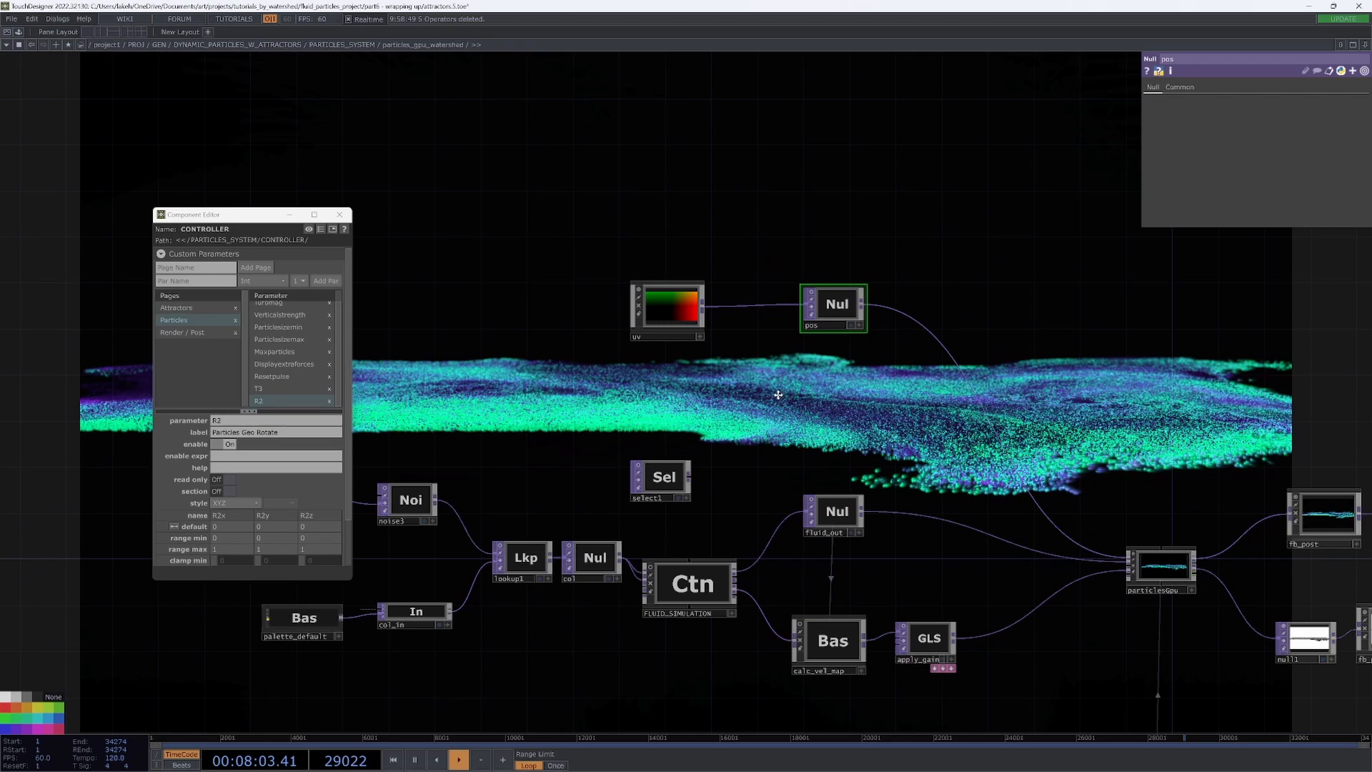
drag(665, 311, 697, 418)
Add an In TOP named particle_init_pos beside the uv and pos nodes in particles_gpu_watershed.
right_click(943, 405)
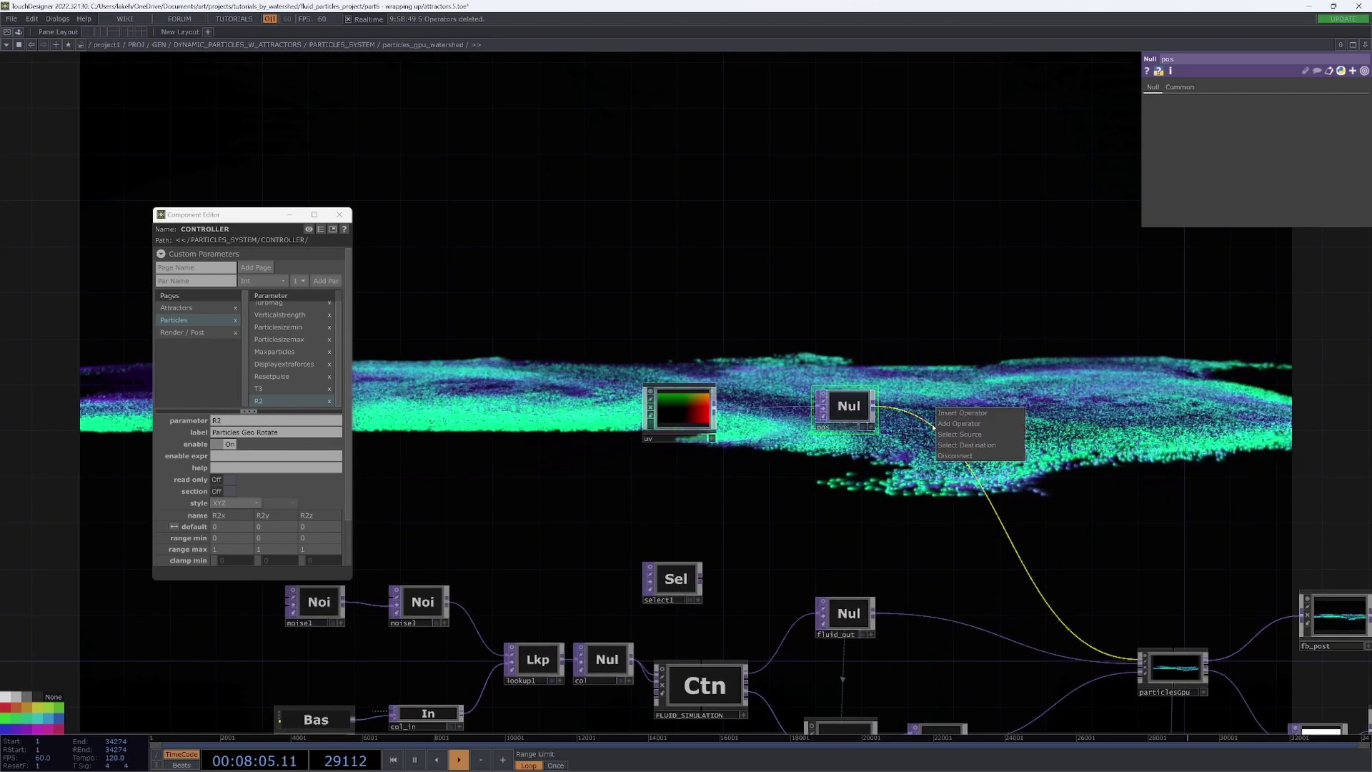
click(970, 420)
click(885, 361)
click(948, 405)
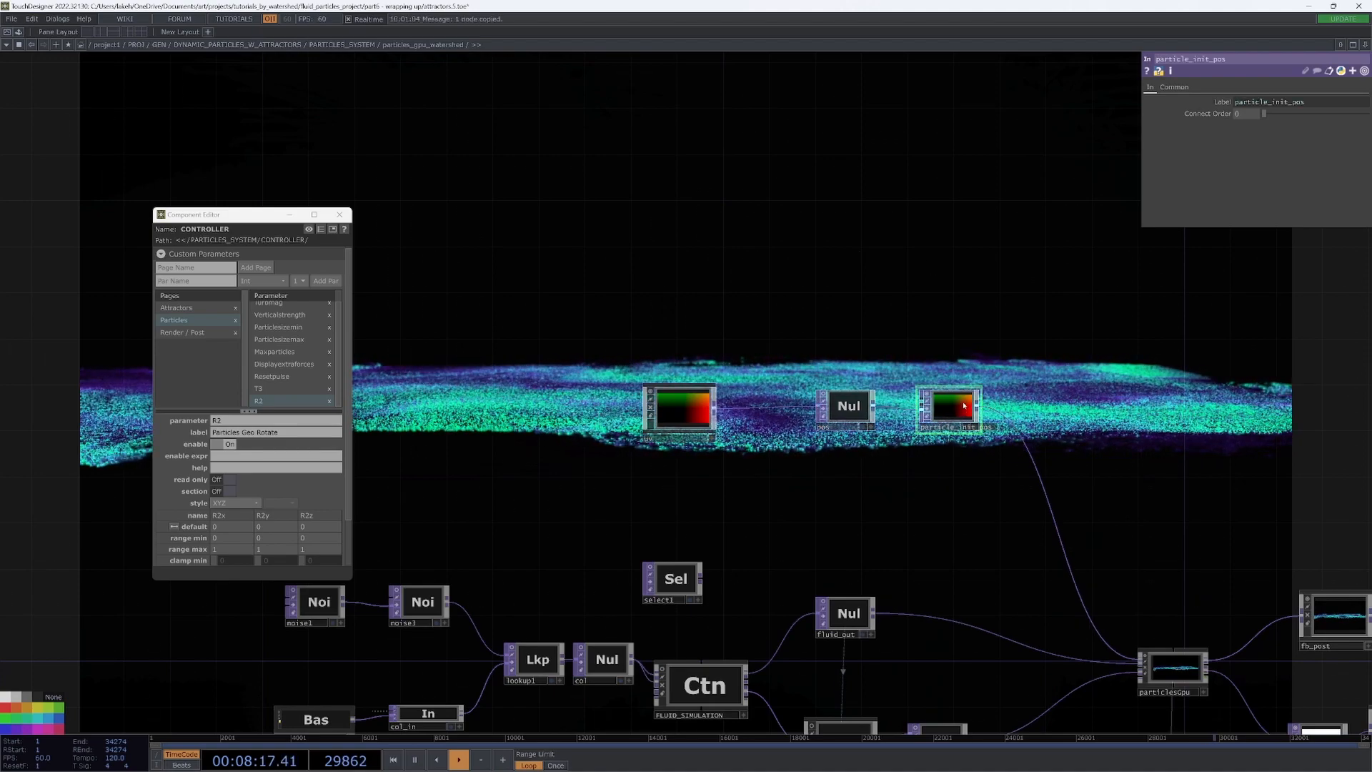
Copy the uv component into Particles and Post and wire it into particle_init_pos.
key(u)
scroll(691, 453, up, 3)
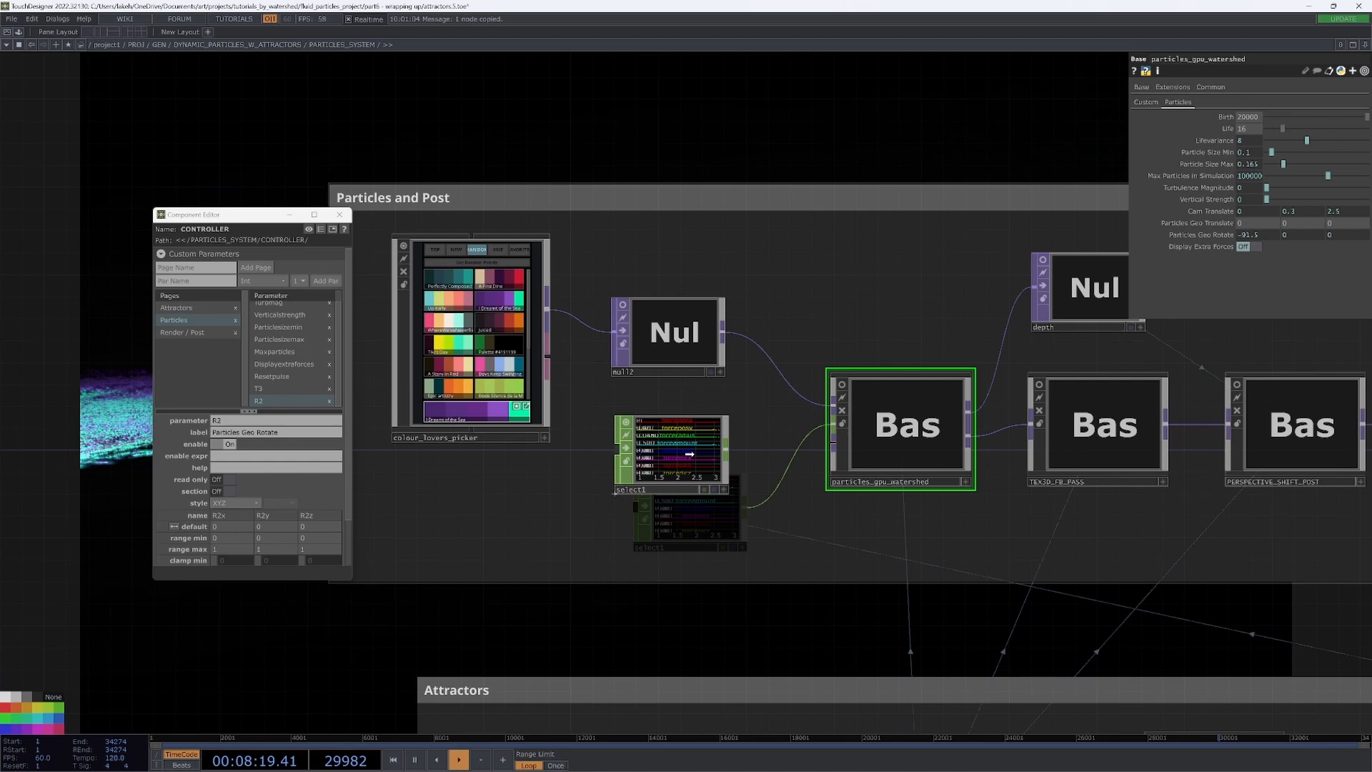
drag(692, 453, 815, 370)
key(ctrl+v)
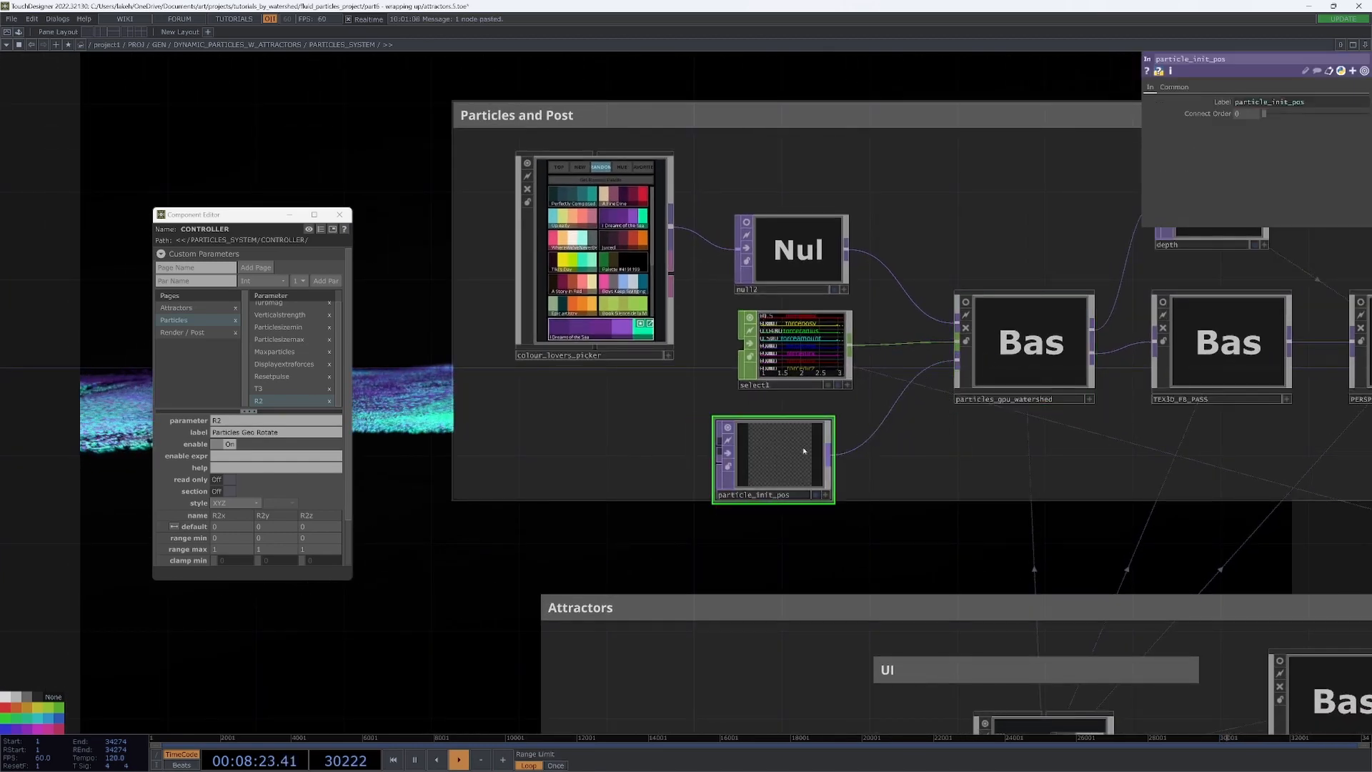
click(1023, 322)
key(Return)
key(ctrl+c)
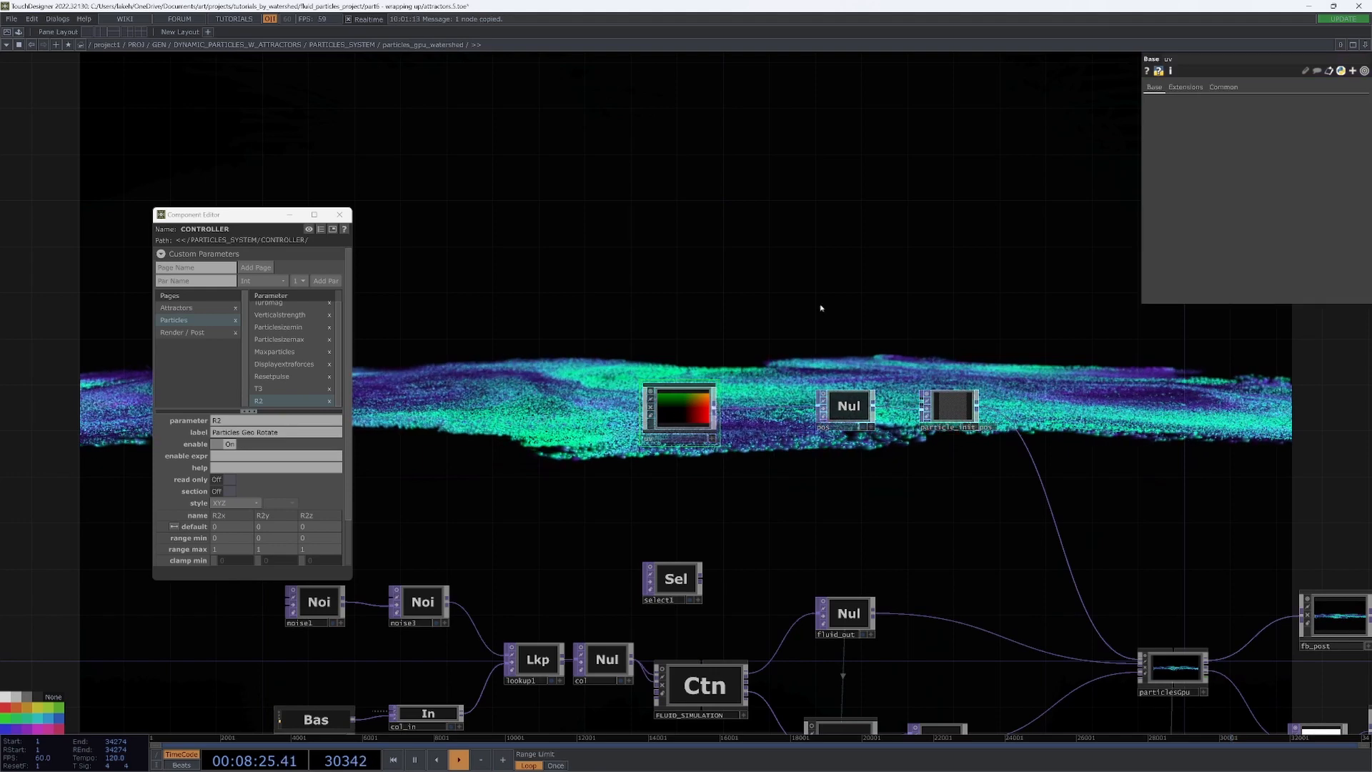
key(u)
key(ctrl+v)
drag(695, 445, 596, 461)
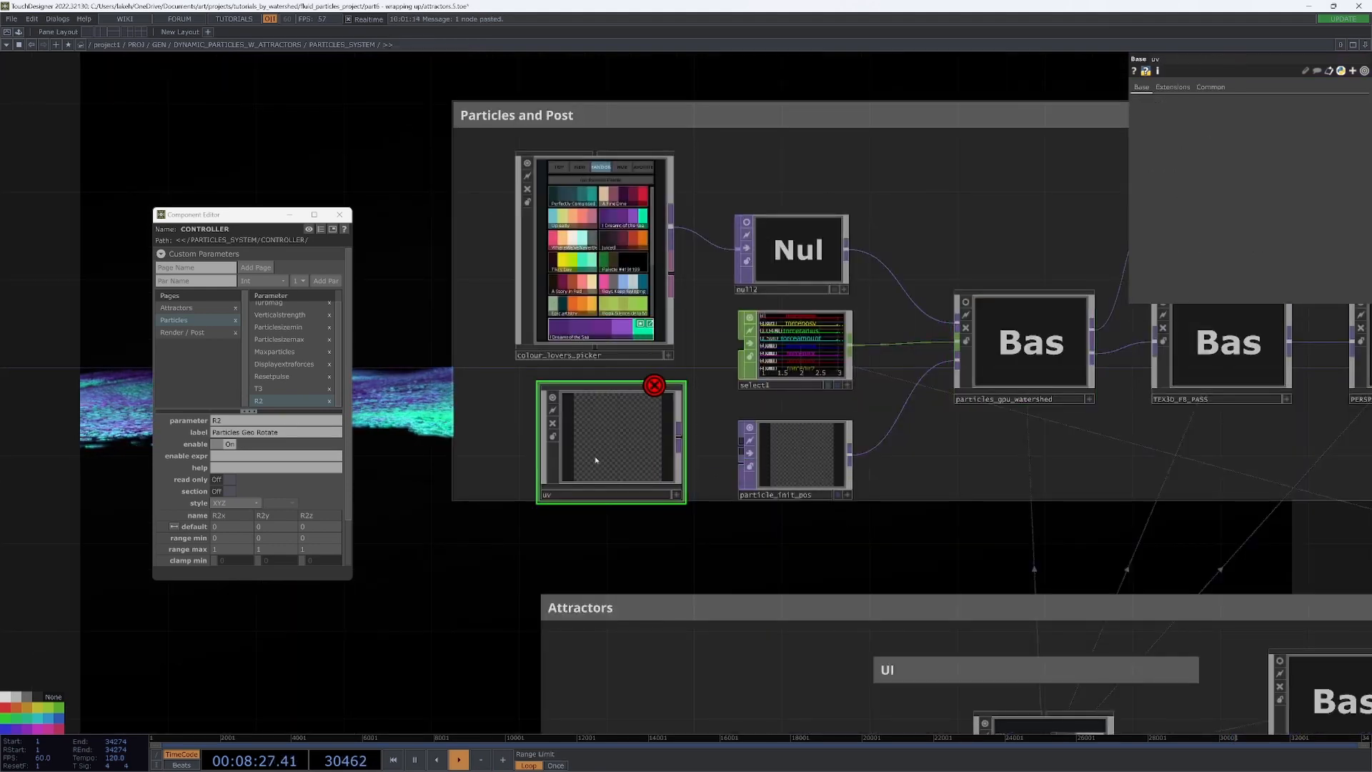
drag(679, 437, 729, 448)
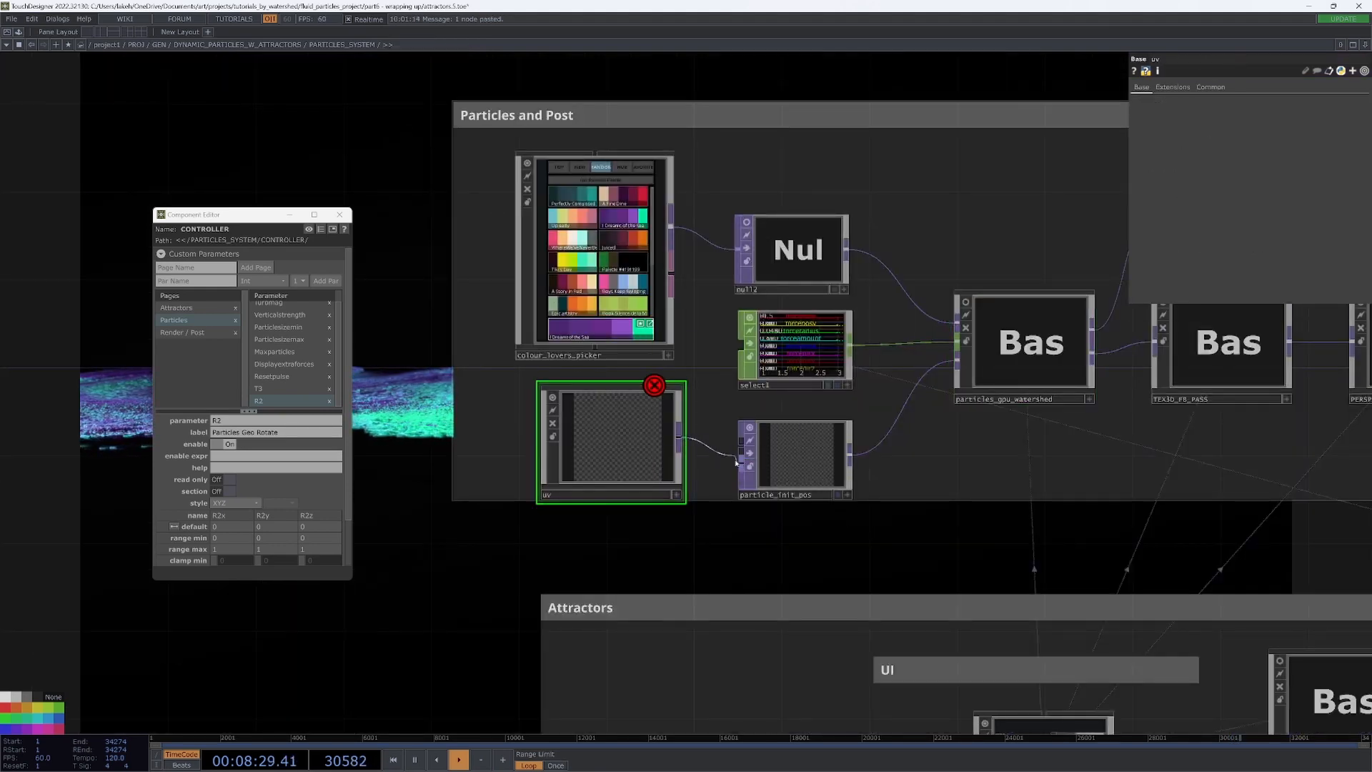
click(736, 463)
Inside uv, change glsl1's resolution width expression from parent(2) to parent().
key(Return)
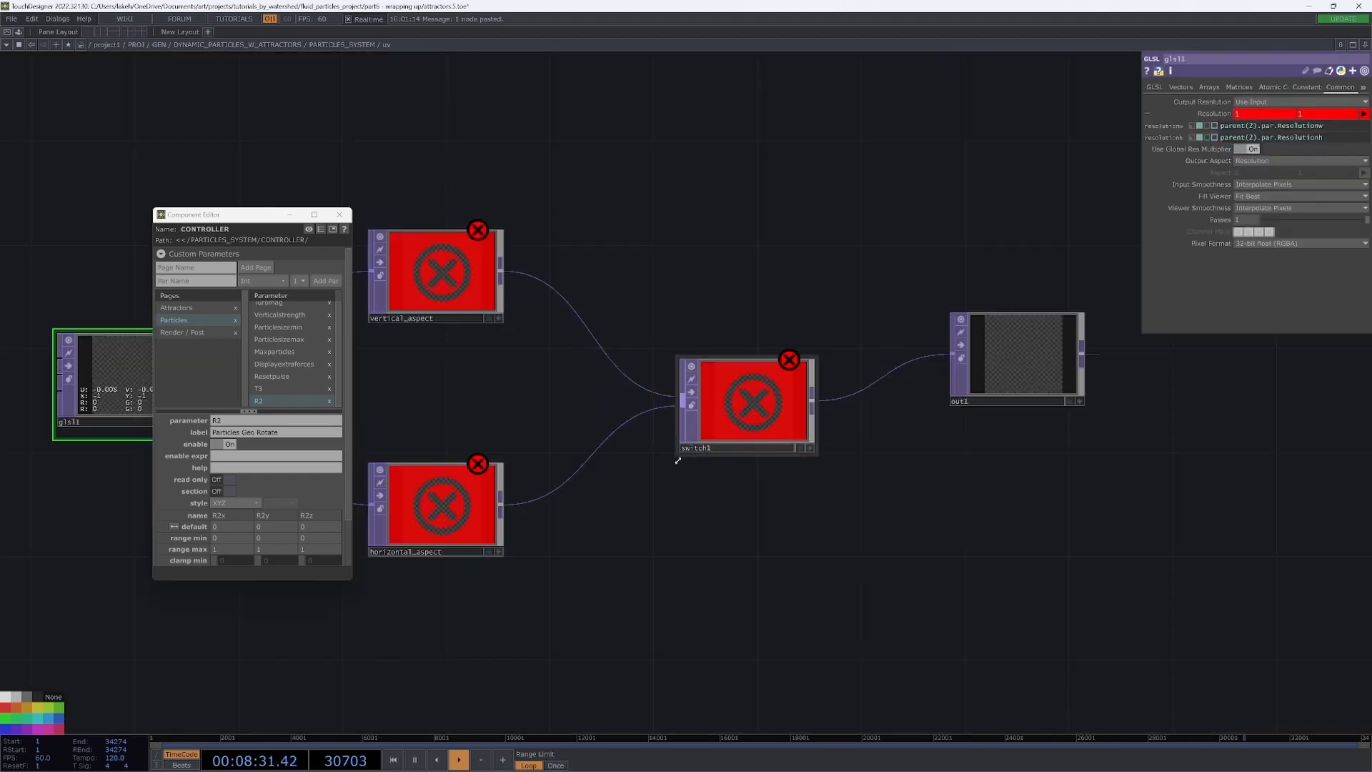
drag(678, 461, 760, 448)
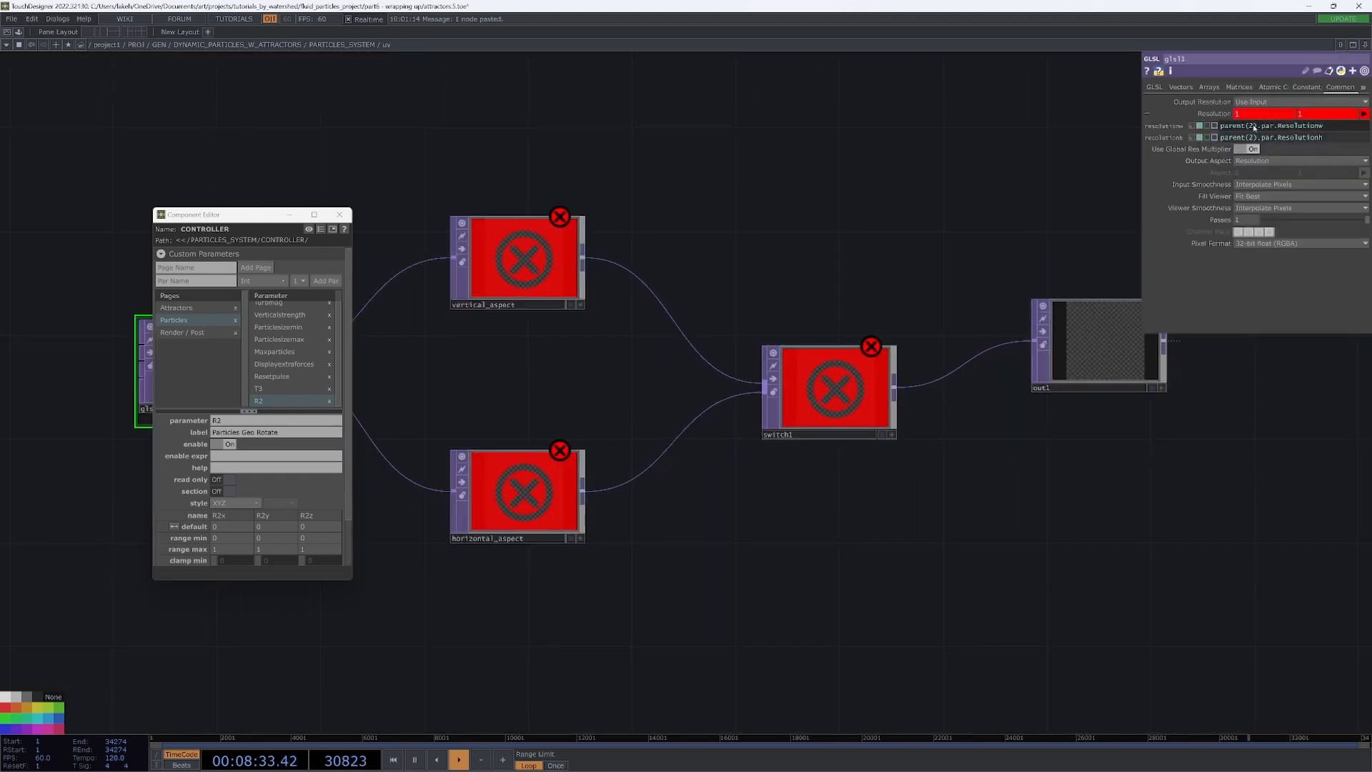
key(BackSpace)
scroll(933, 311, down, 2)
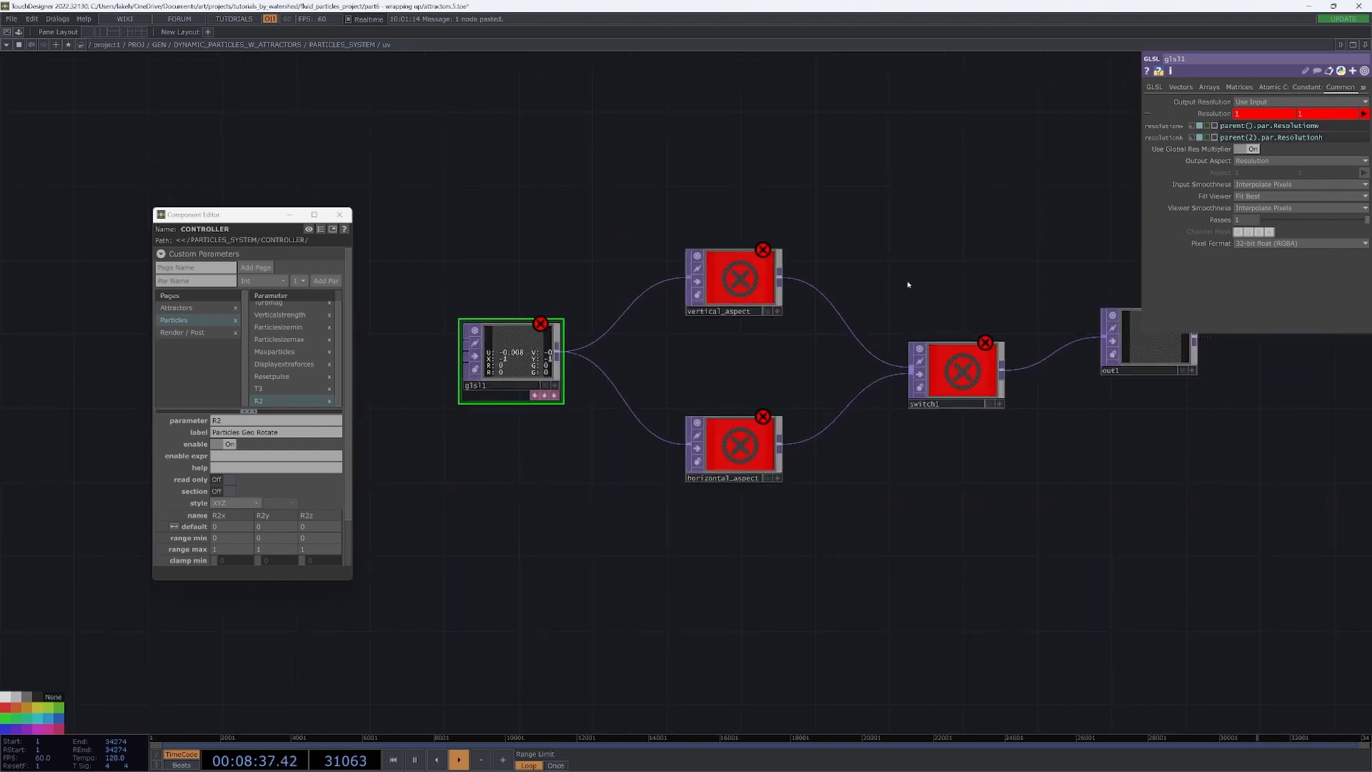
drag(934, 312, 905, 334)
key(u)
Add a custom XY parameter Res on page Custom to the uv component.
right_click(614, 354)
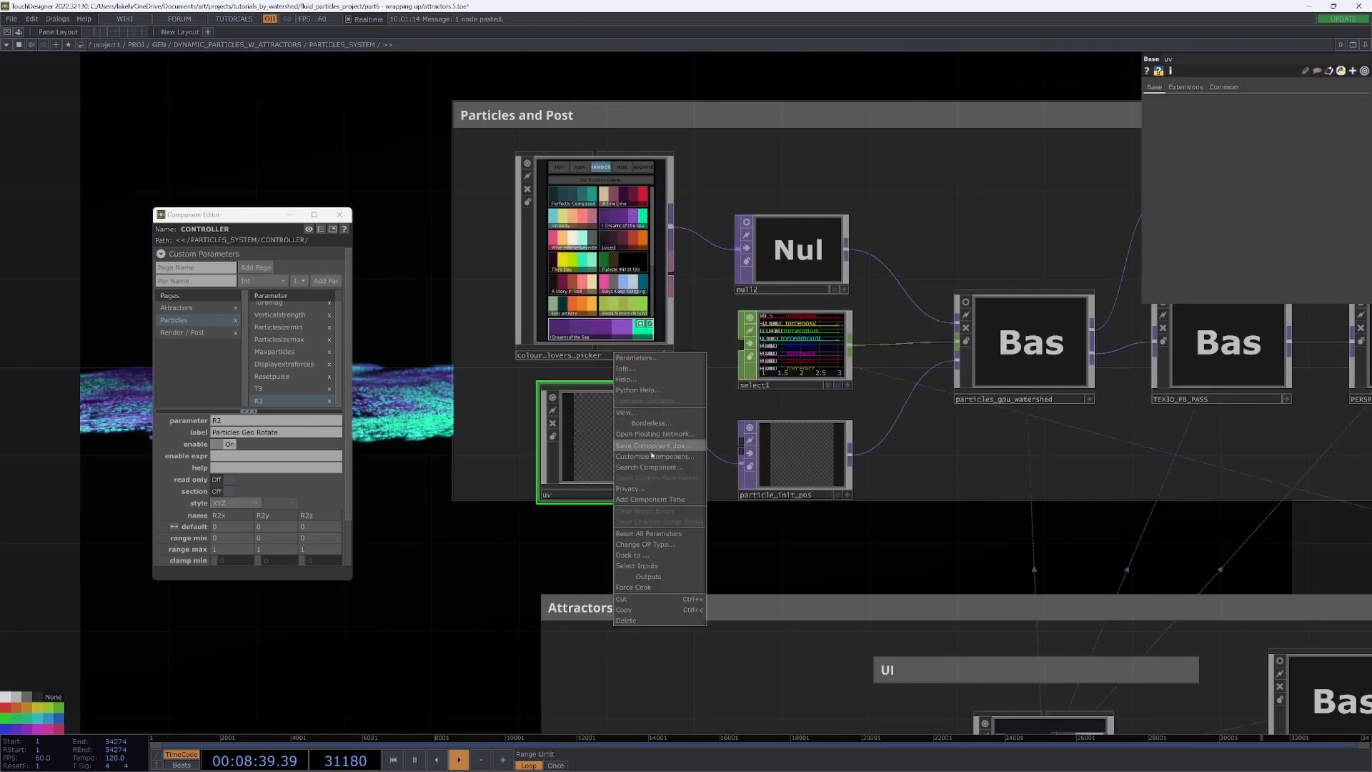
click(654, 455)
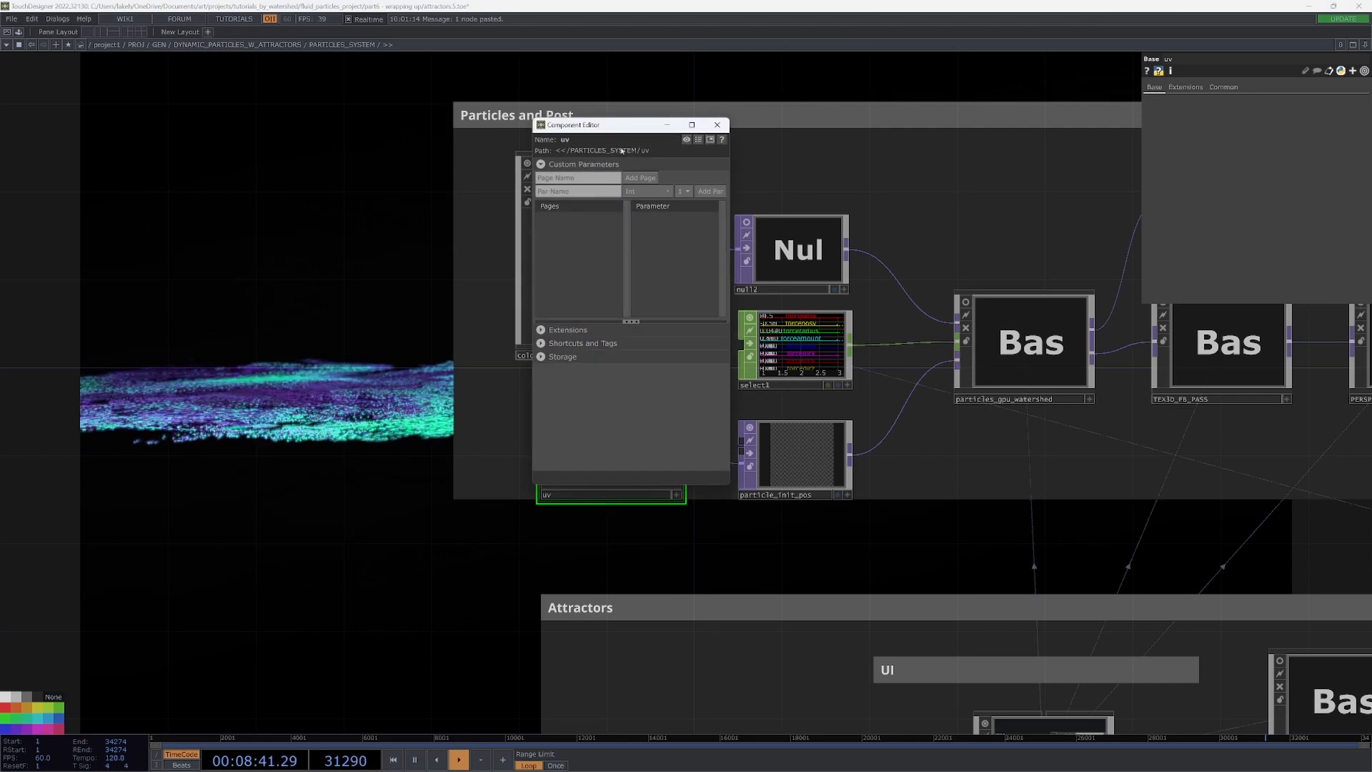
drag(600, 126, 191, 230)
click(1024, 343)
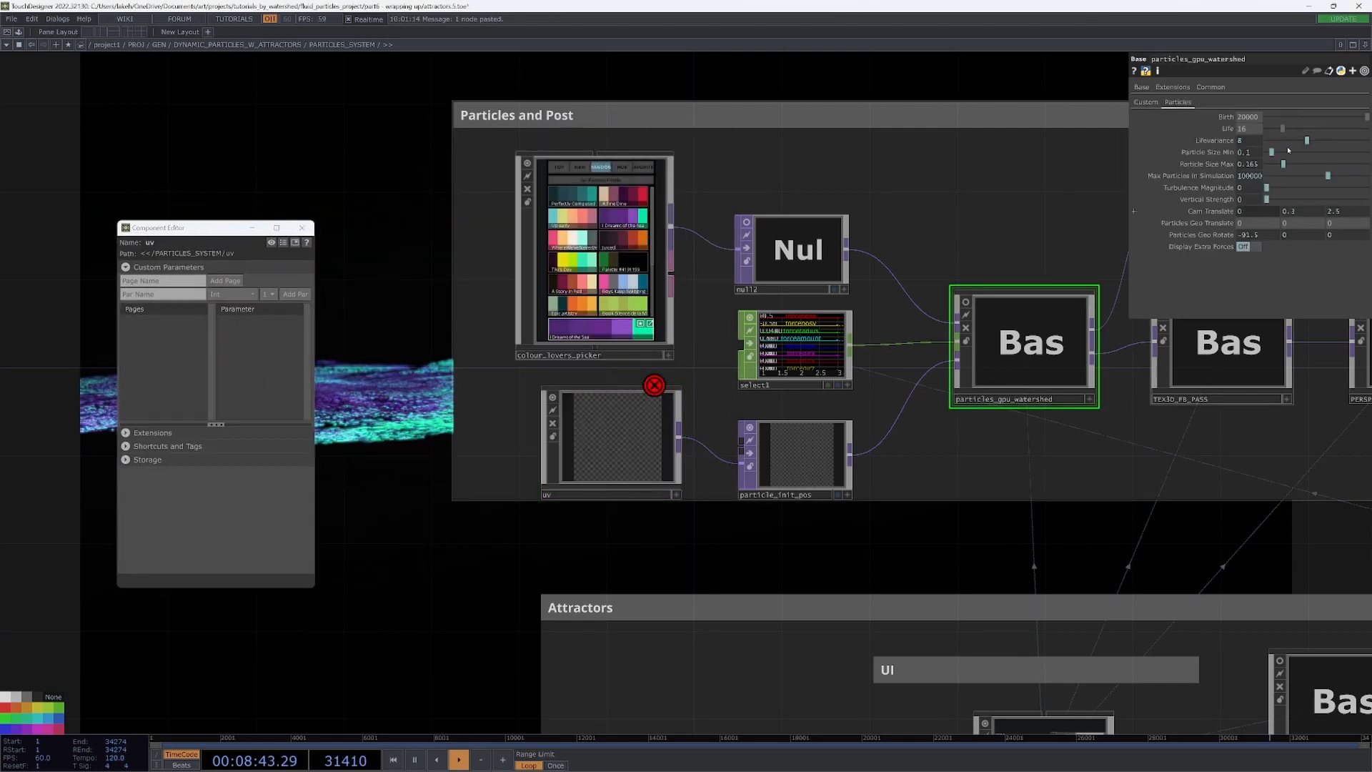
scroll(889, 612, down, 3)
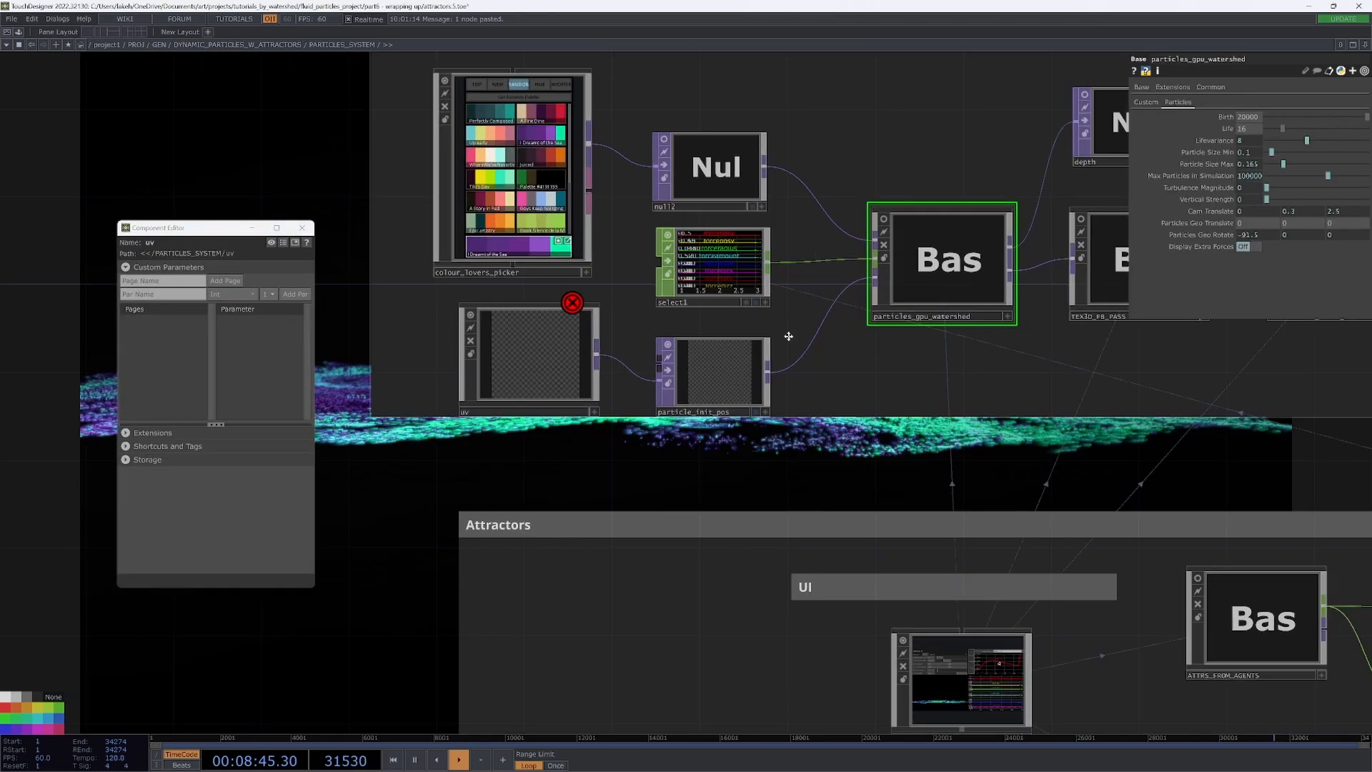
click(161, 295)
text(Pco)
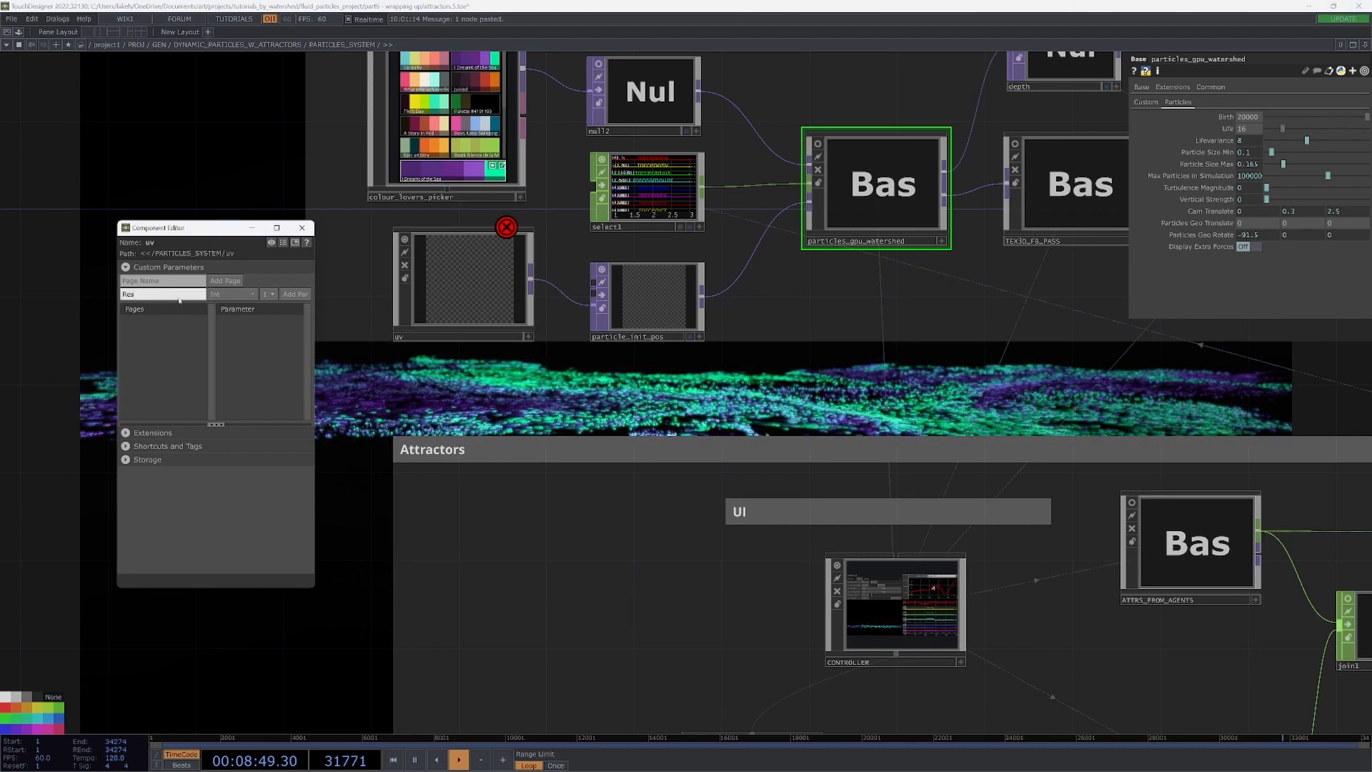
text(Pos)
click(268, 294)
click(260, 318)
click(288, 293)
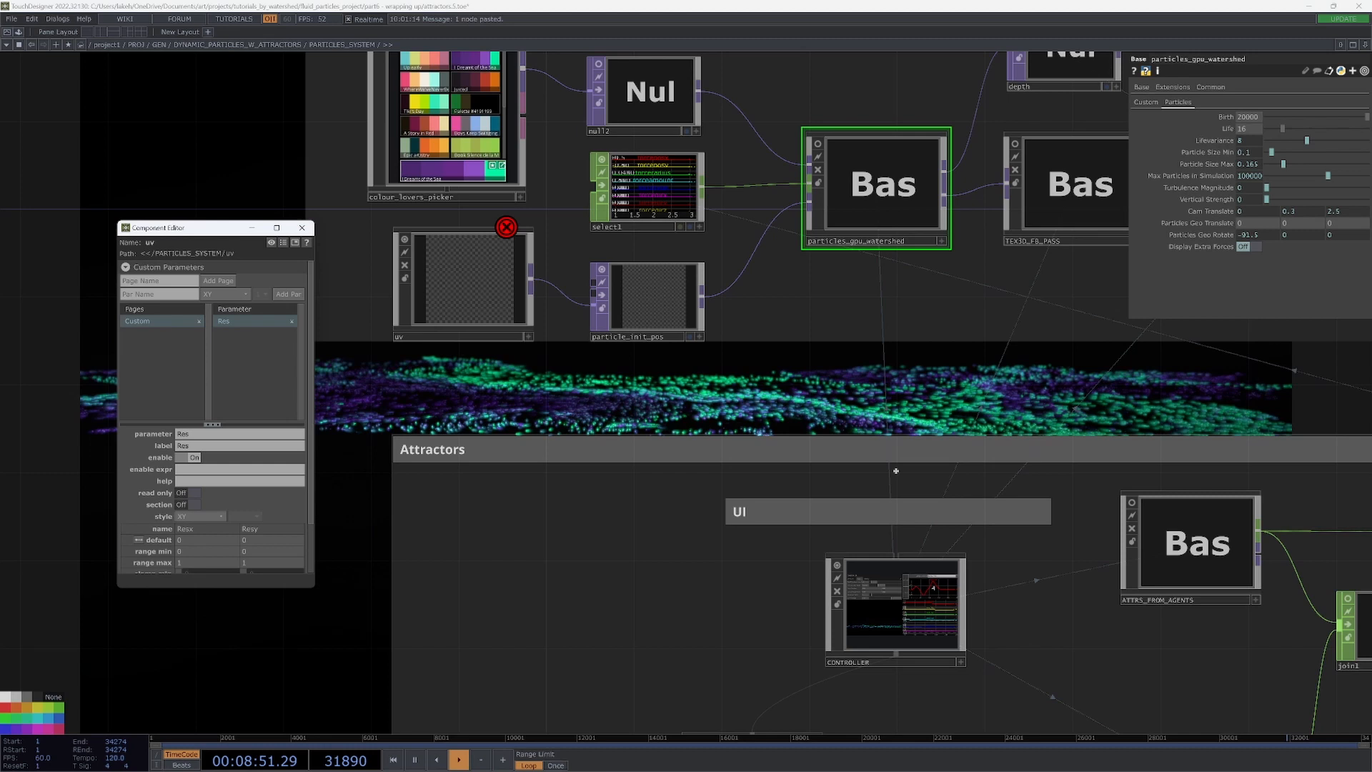
Check CONTROLLER's render resolution and set uv's Res to 1920 by 1080.
click(896, 606)
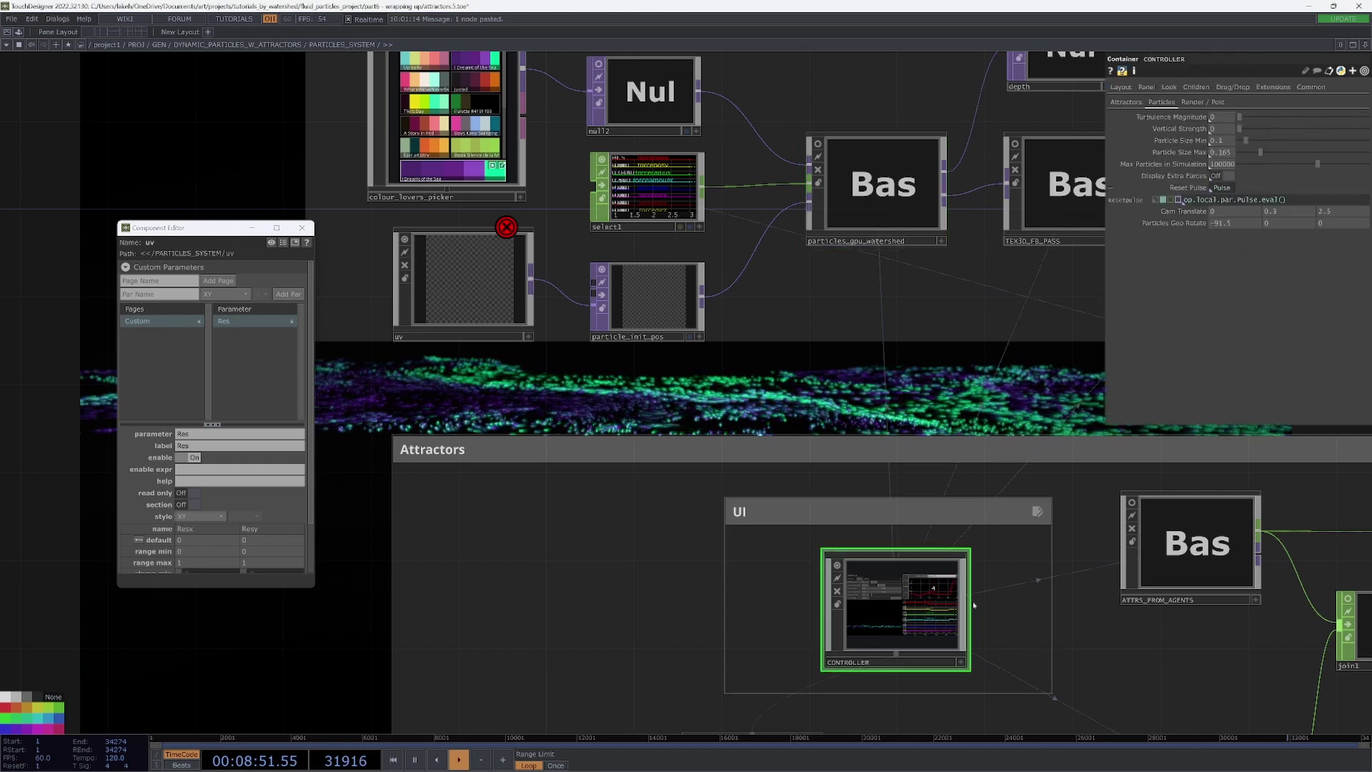
click(1127, 101)
click(1205, 101)
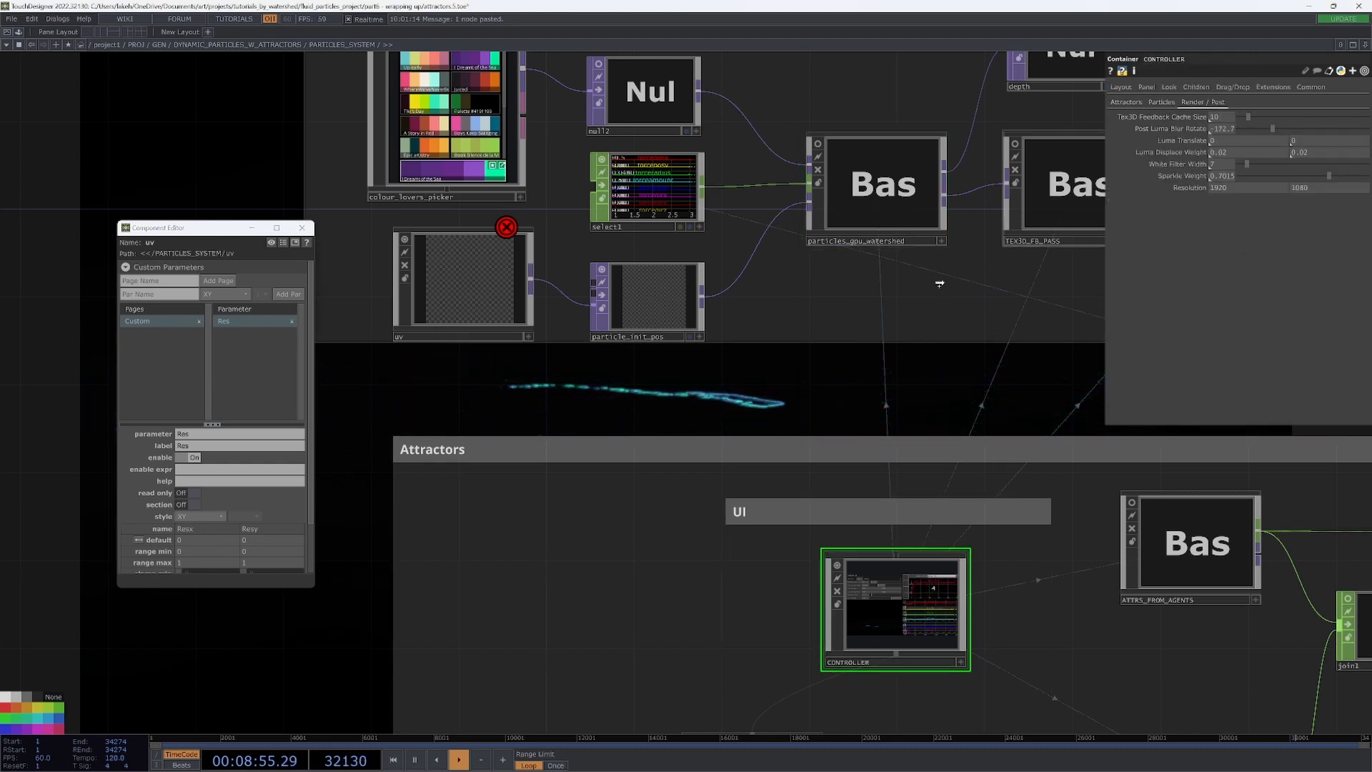
click(480, 283)
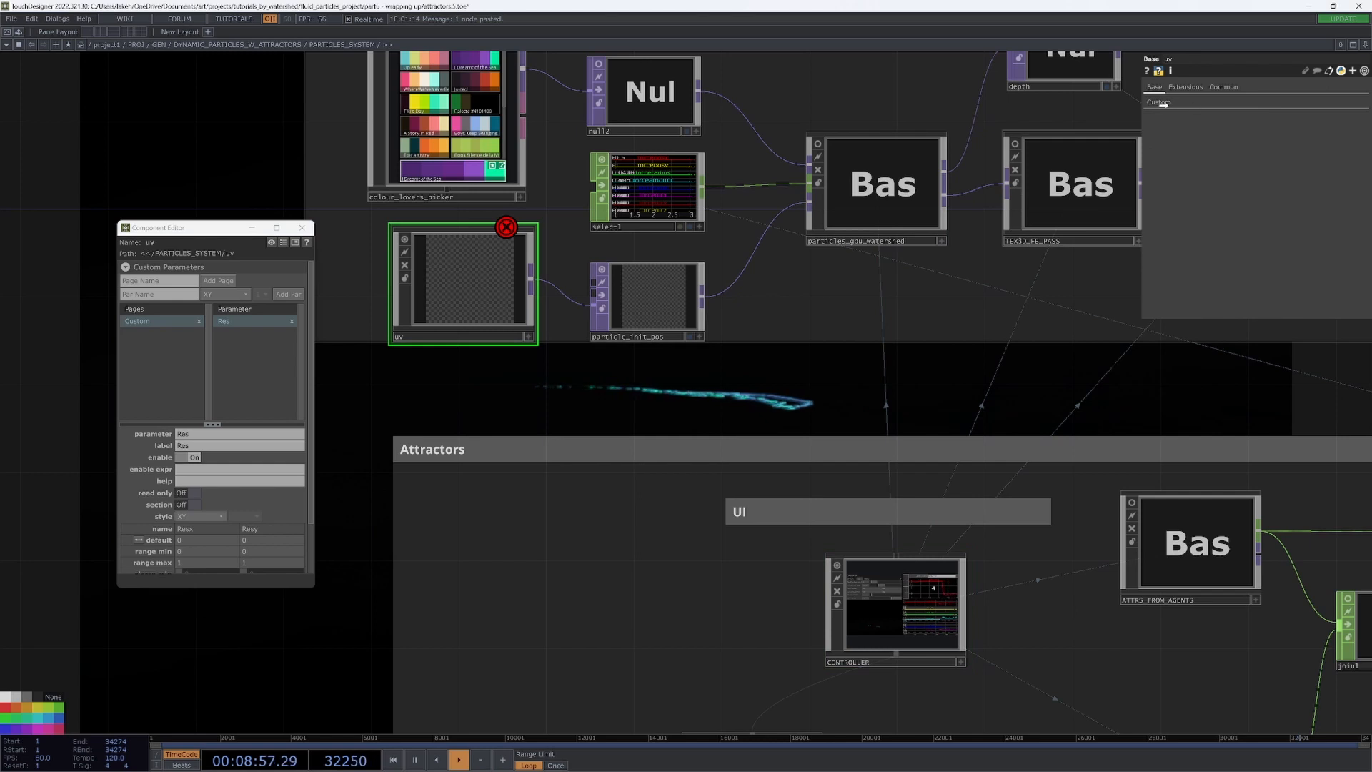
click(1161, 103)
right_click(1223, 119)
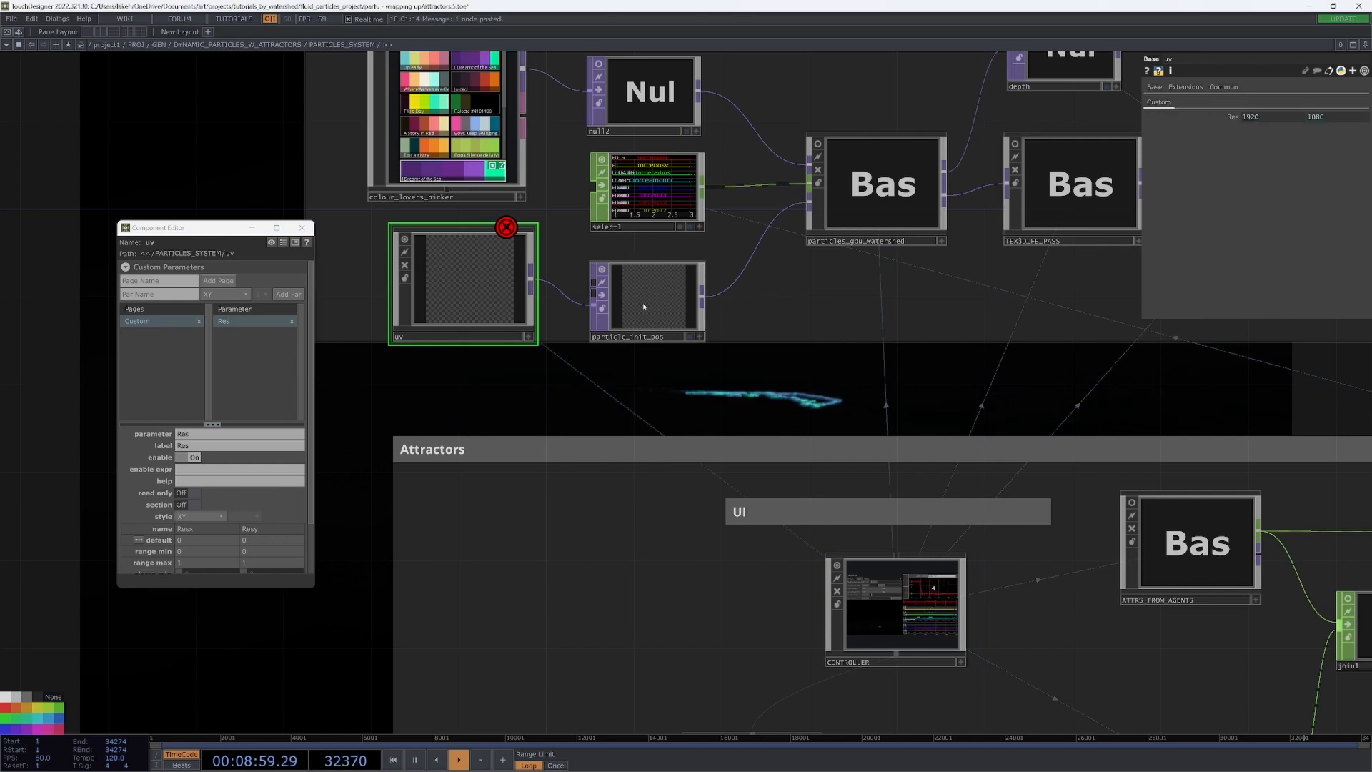
Float uv's parameters and link glsl1's Resolution to uv's Res values.
key(i)
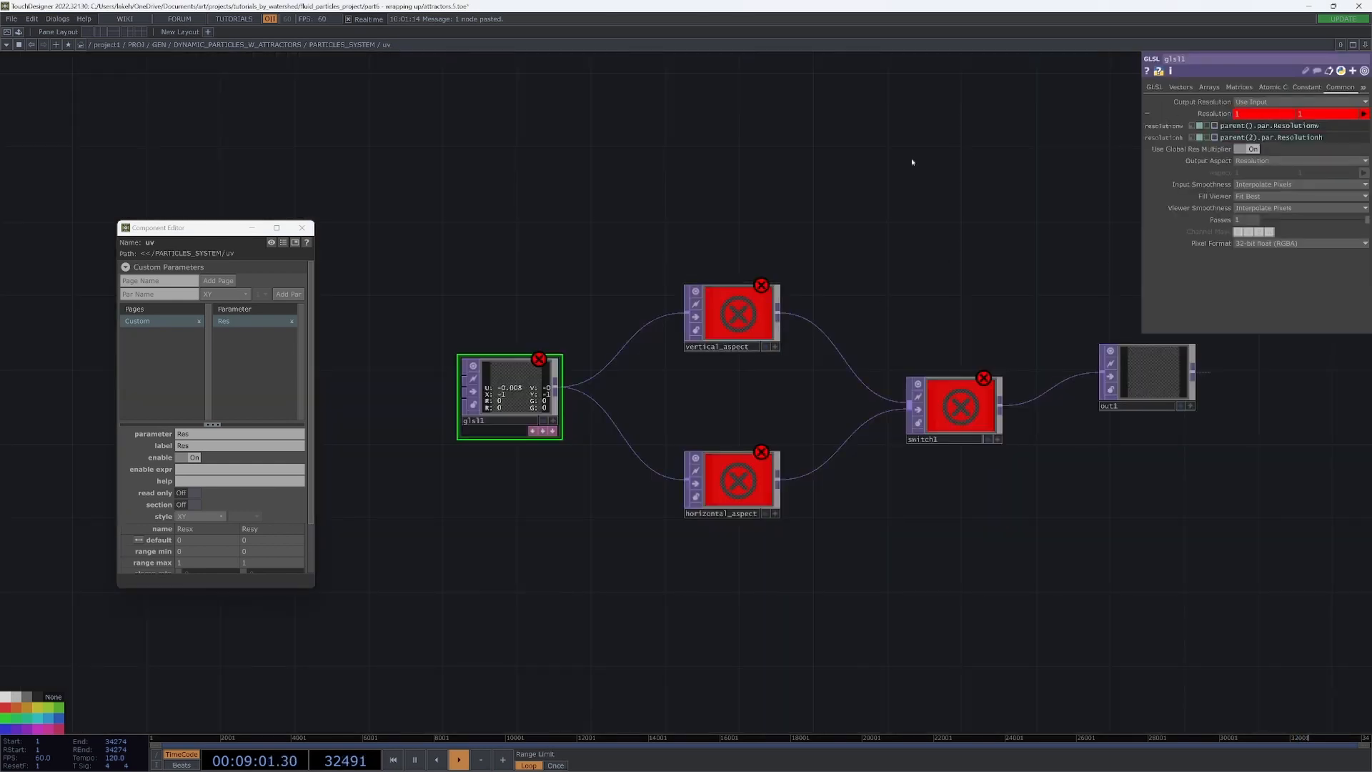
right_click(714, 151)
click(784, 127)
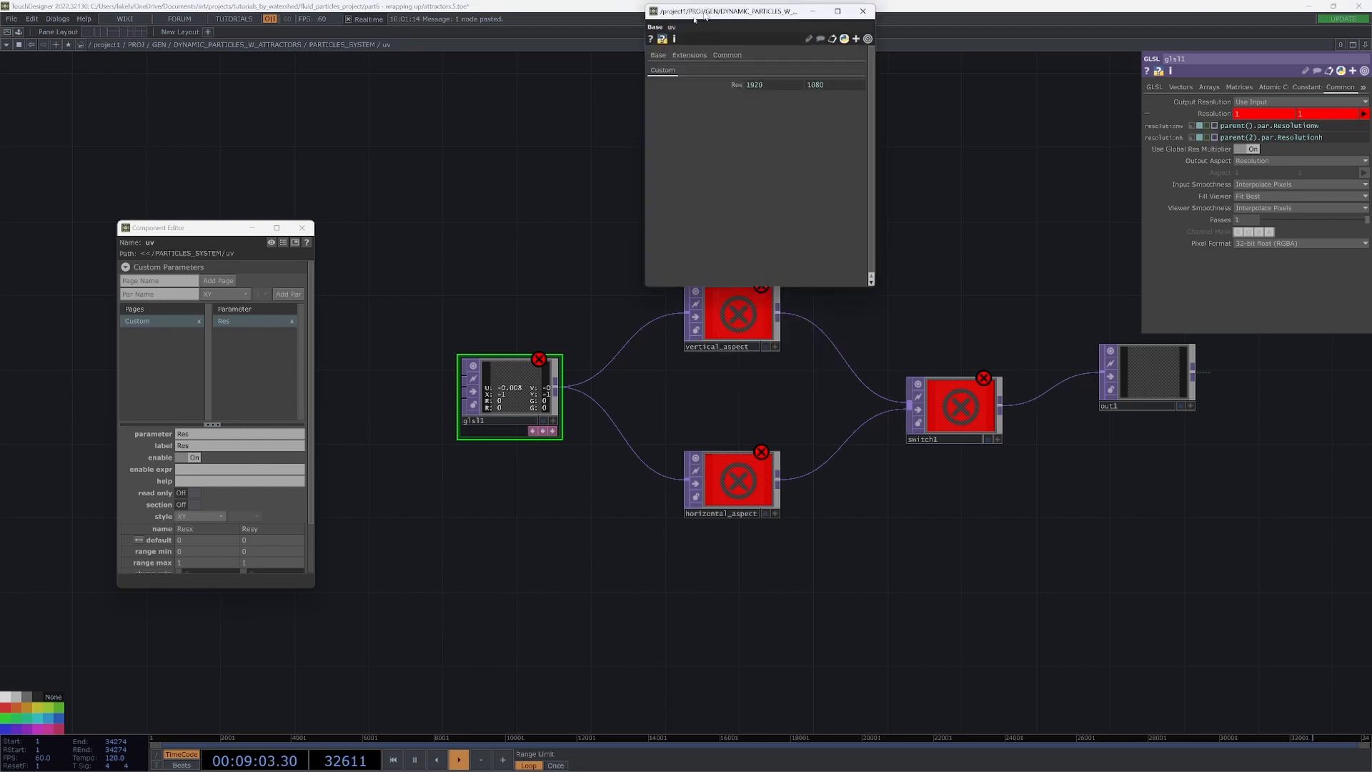
drag(740, 43, 343, 168)
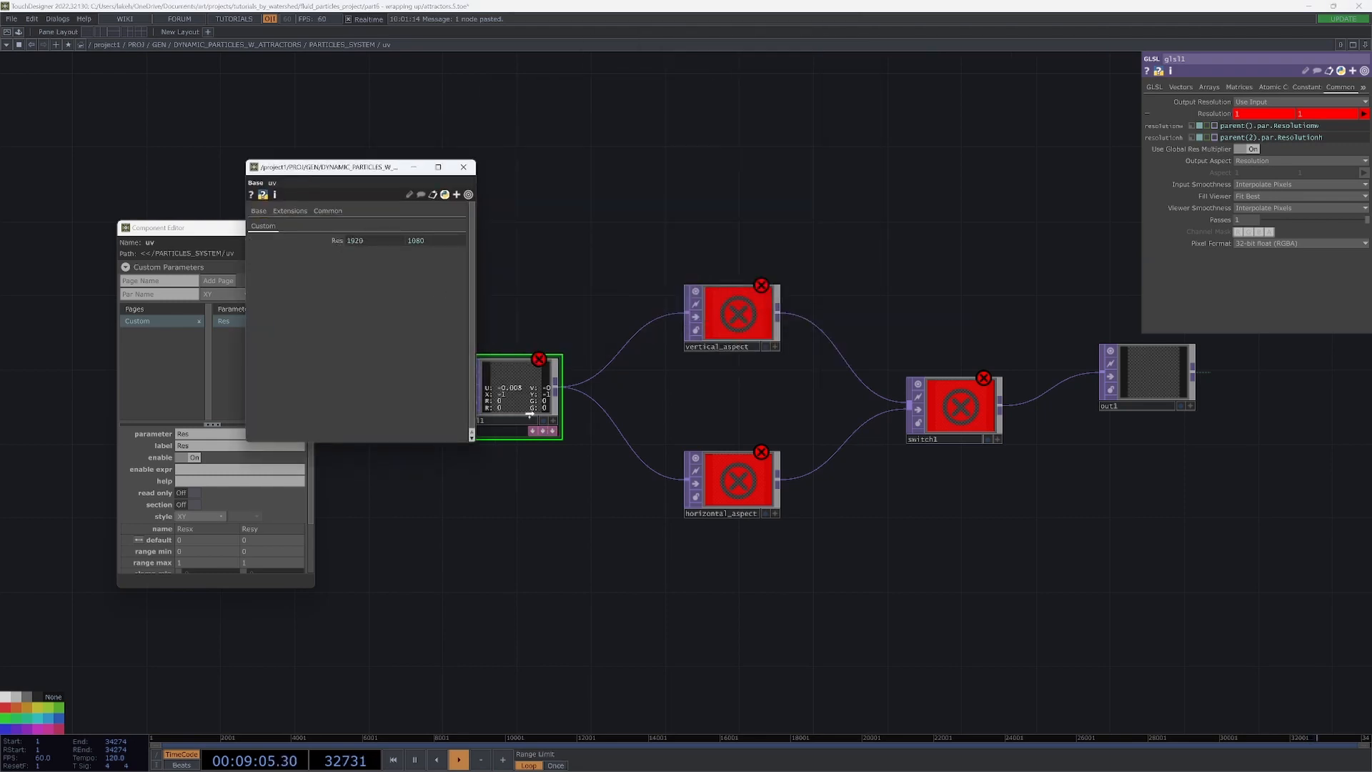
drag(338, 240, 1222, 115)
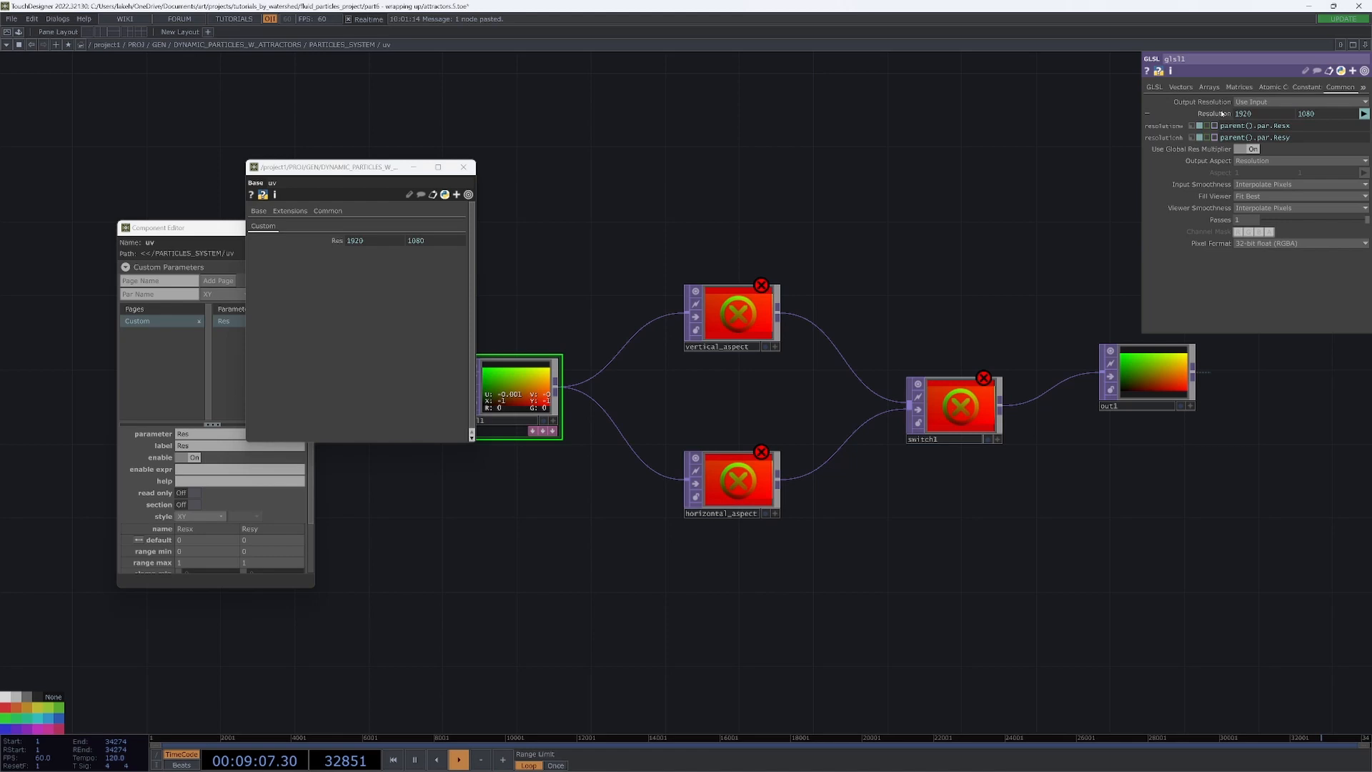
Set vertical_aspect's To Range G to -parent().par.Resx/parent().par.Resy so it evaluates to ±1.777778.
click(747, 322)
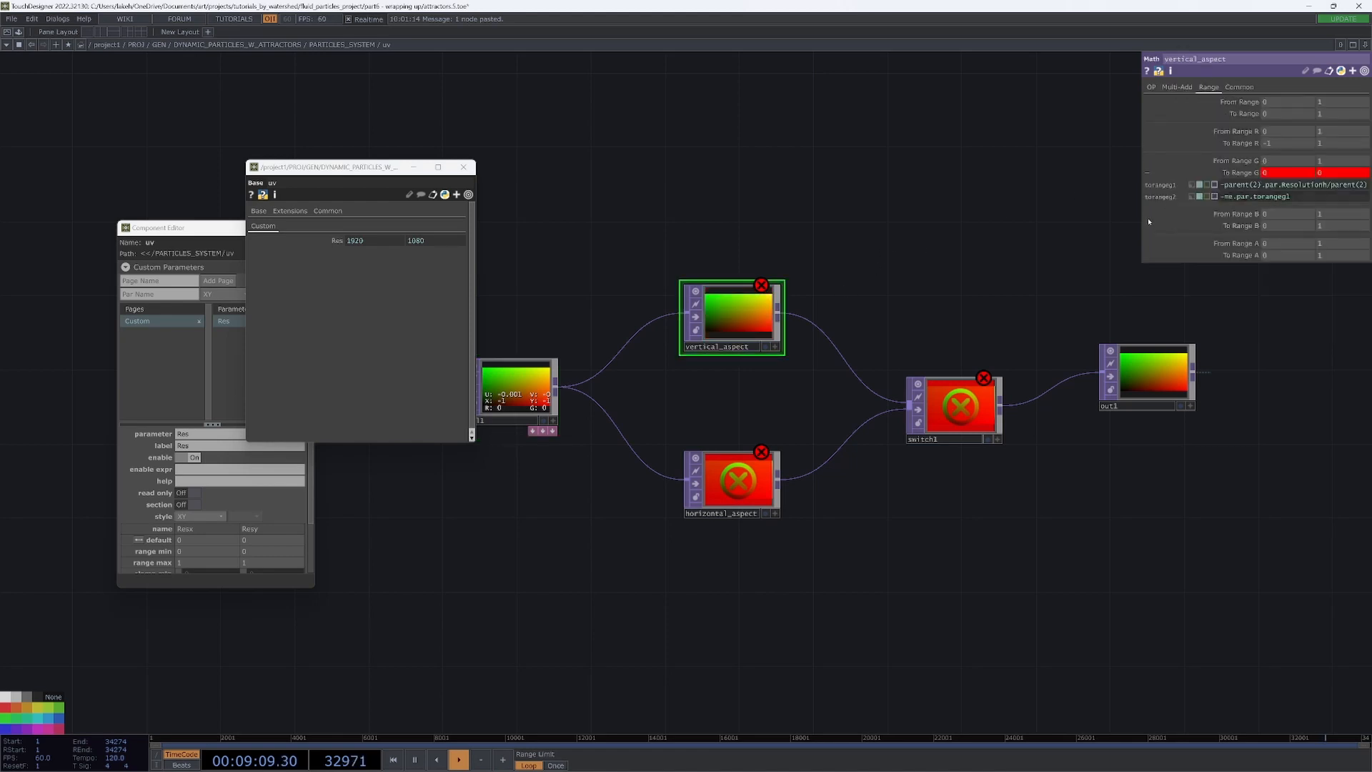
drag(1143, 215, 873, 215)
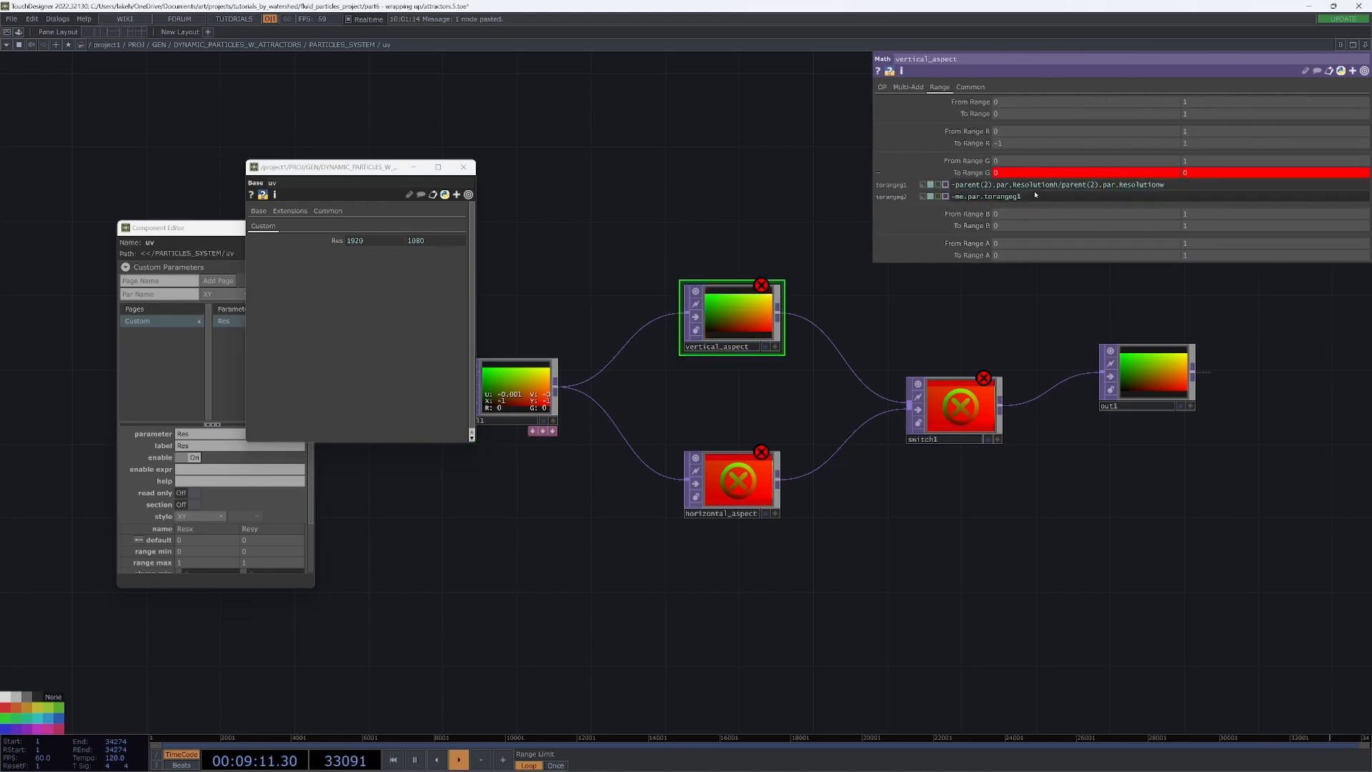
click(1054, 184)
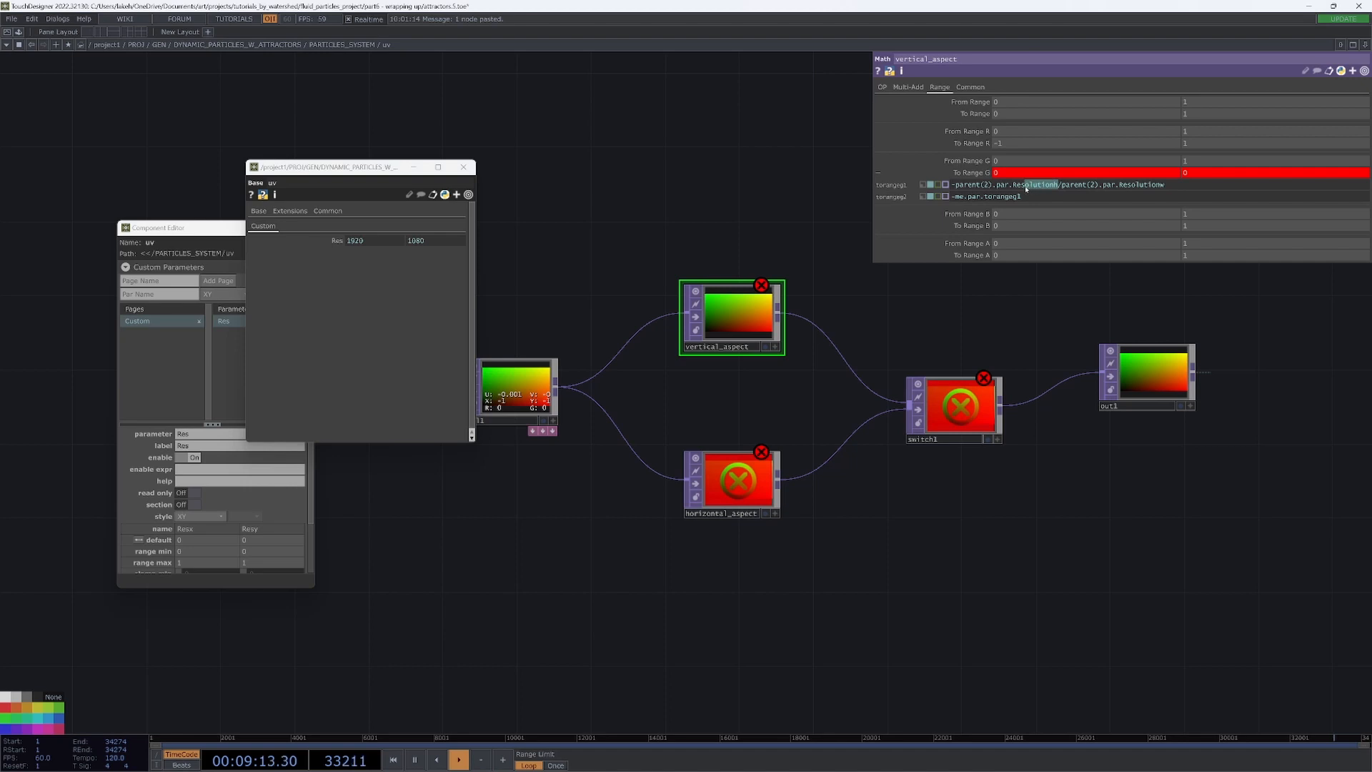
text(x)
mouse_move(1116, 186)
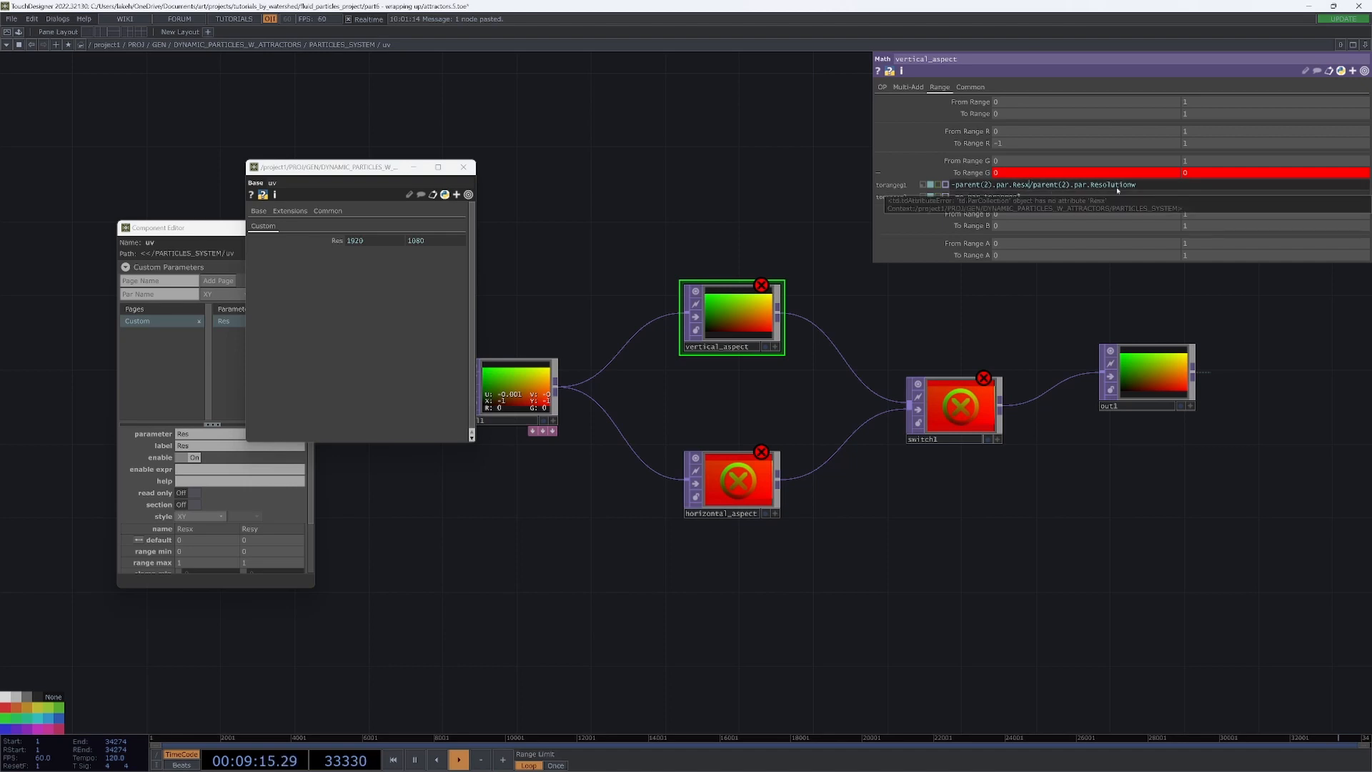
drag(1107, 185, 1139, 187)
text(y)
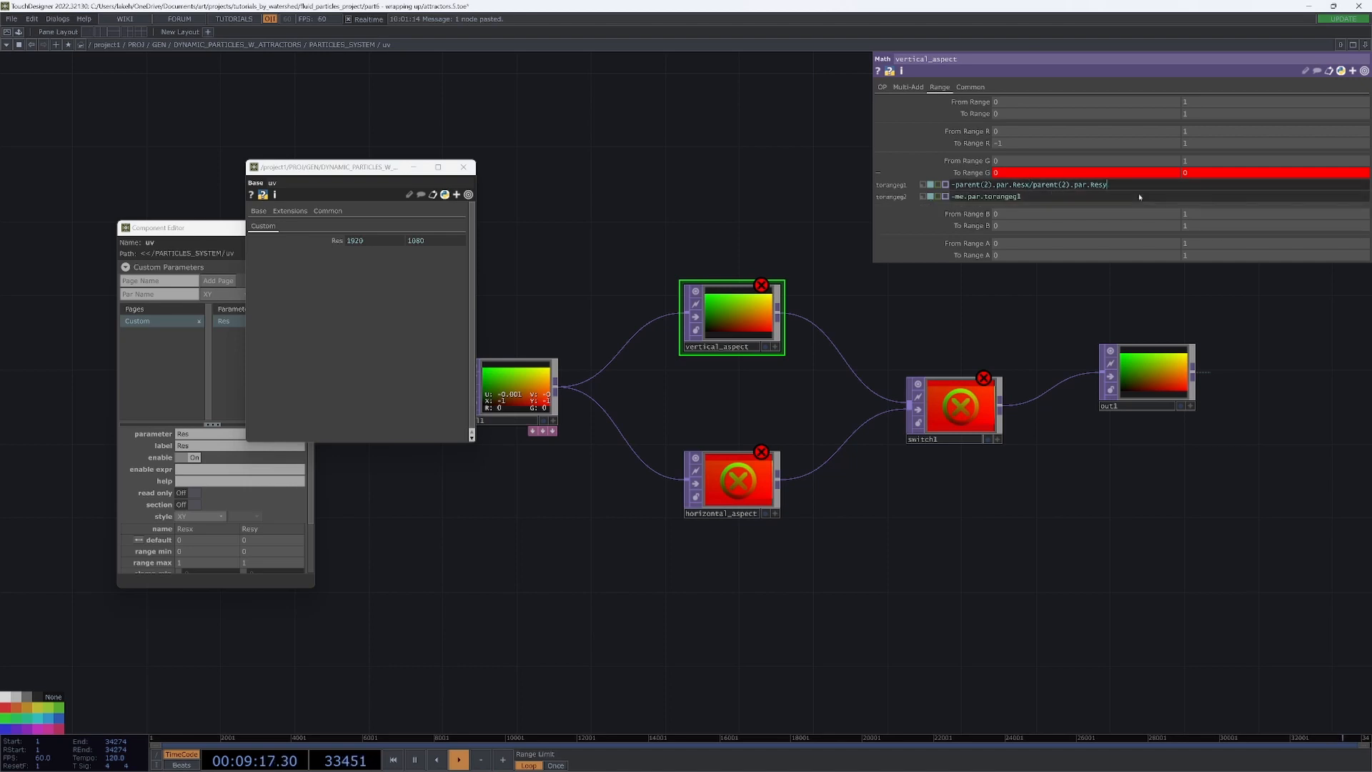
key(BackSpace)
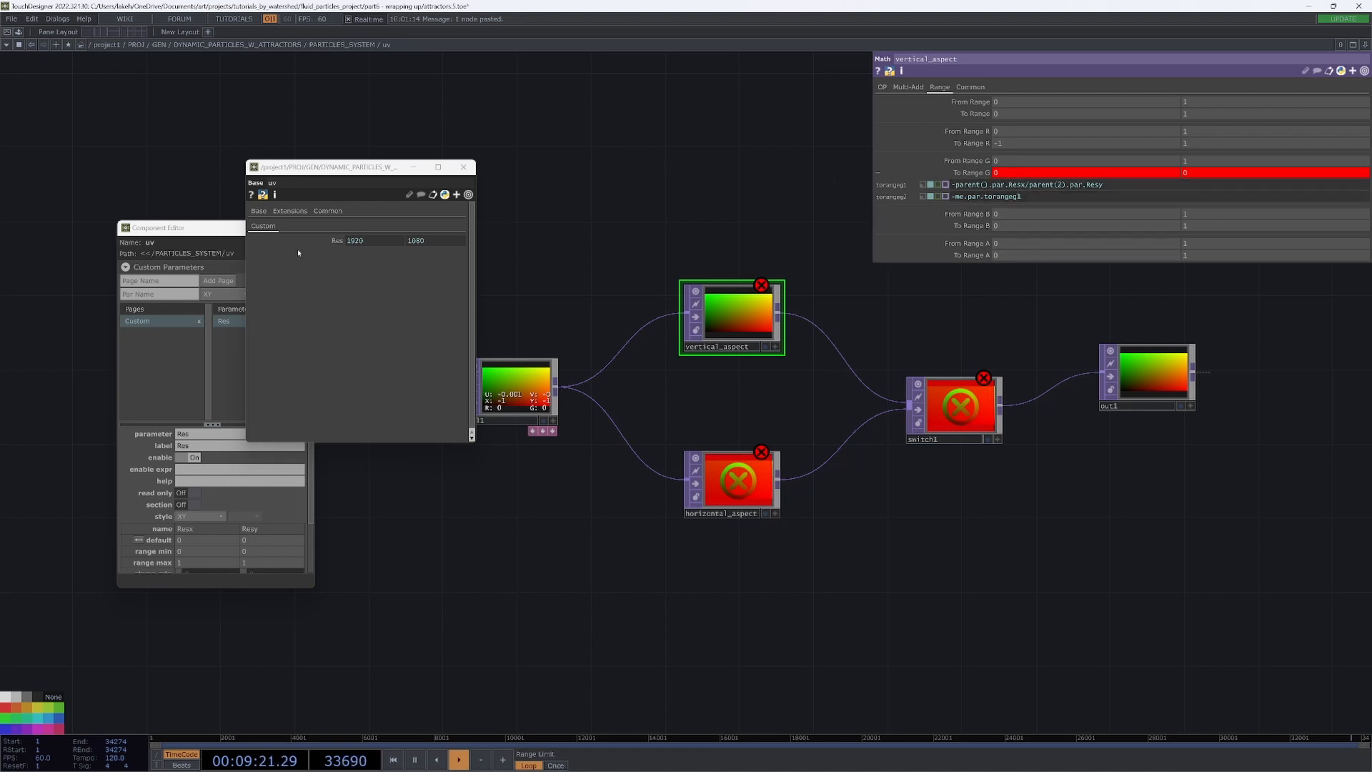
click(335, 240)
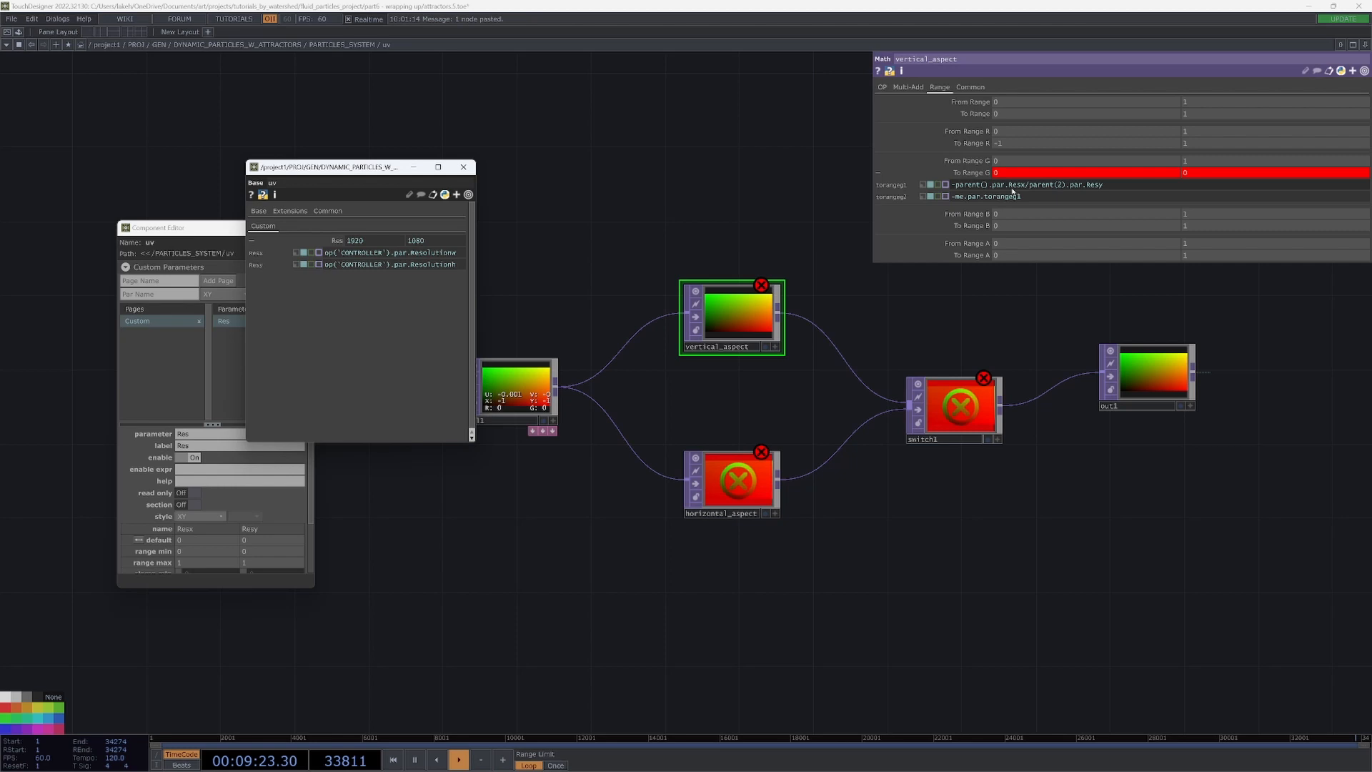
mouse_move(1026, 185)
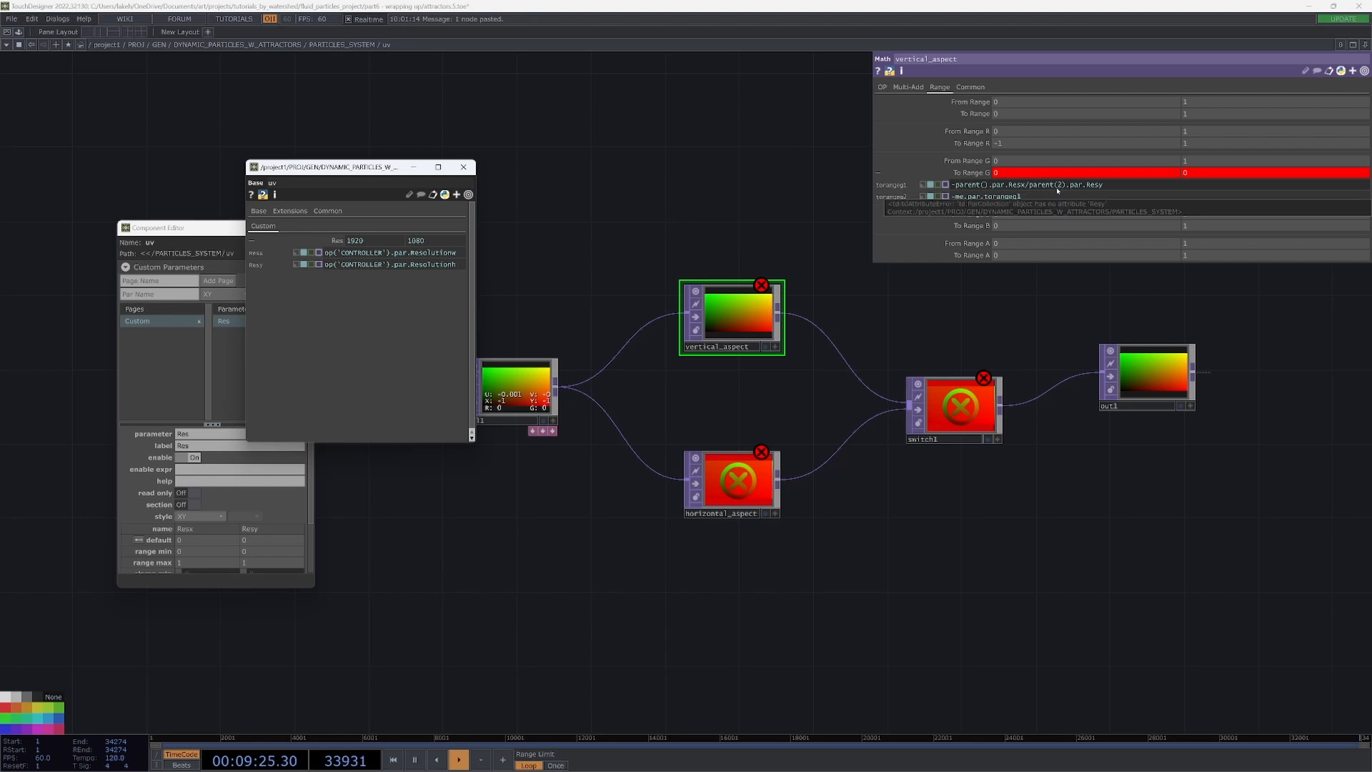
click(1061, 184)
key(BackSpace)
key(Return)
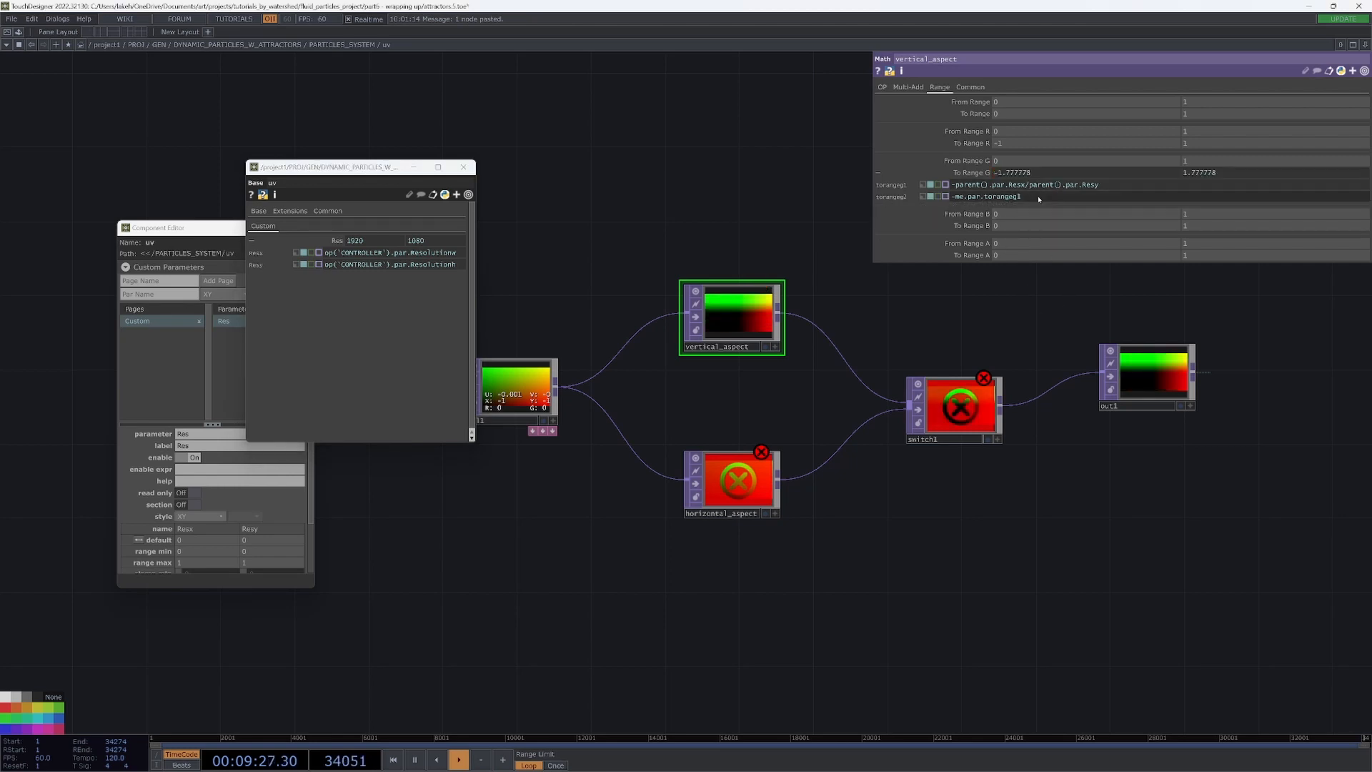
Fix horizontal_aspect's range to use parent() Resx/Resy, then select switch1.
click(733, 485)
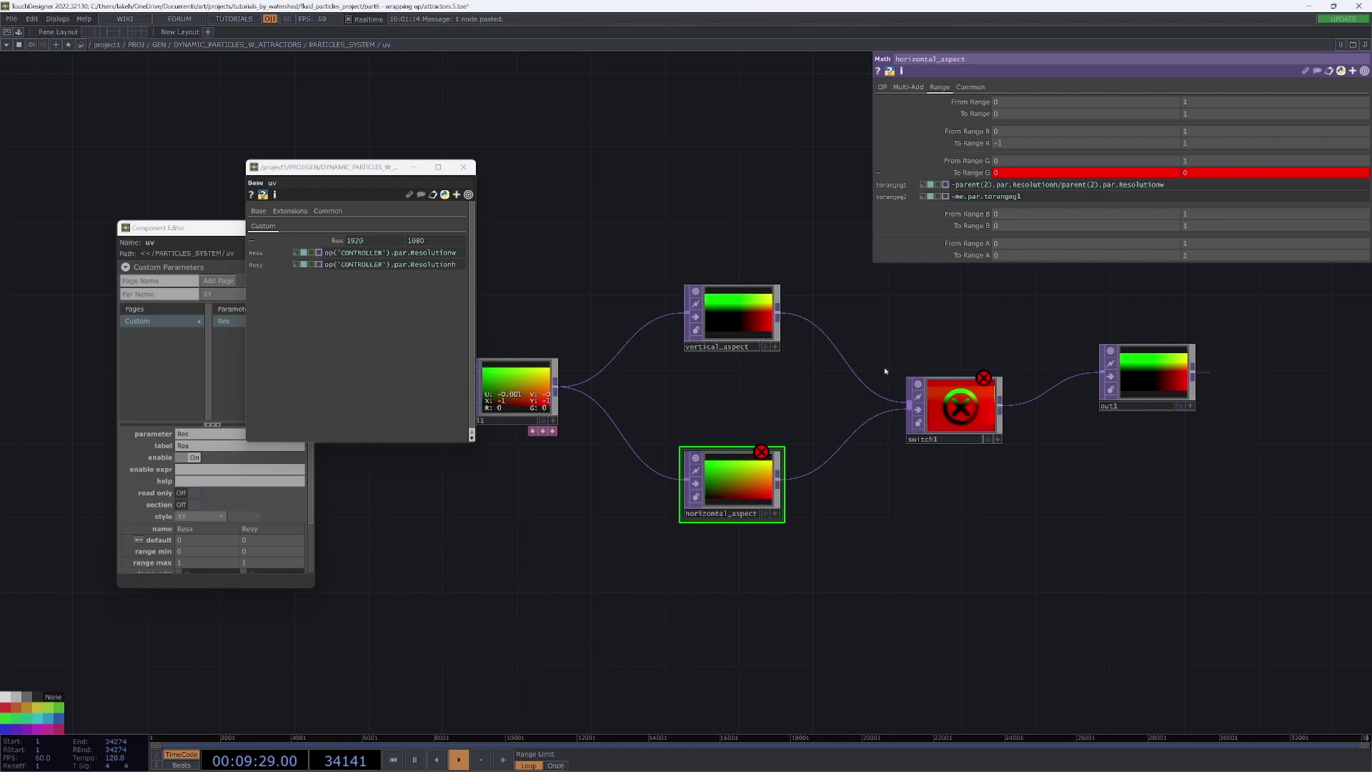
click(988, 185)
key(BackSpace)
text(x)
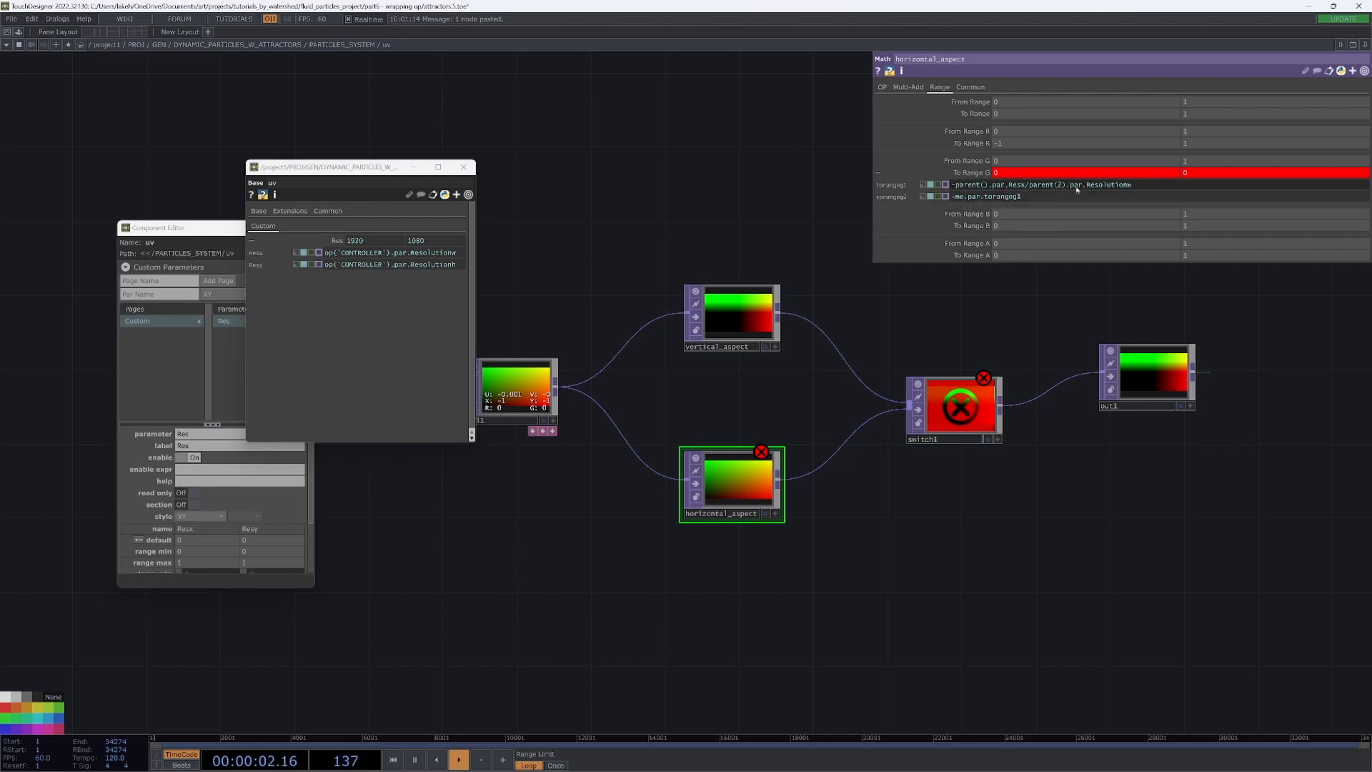
drag(1097, 184, 1242, 191)
key(Return)
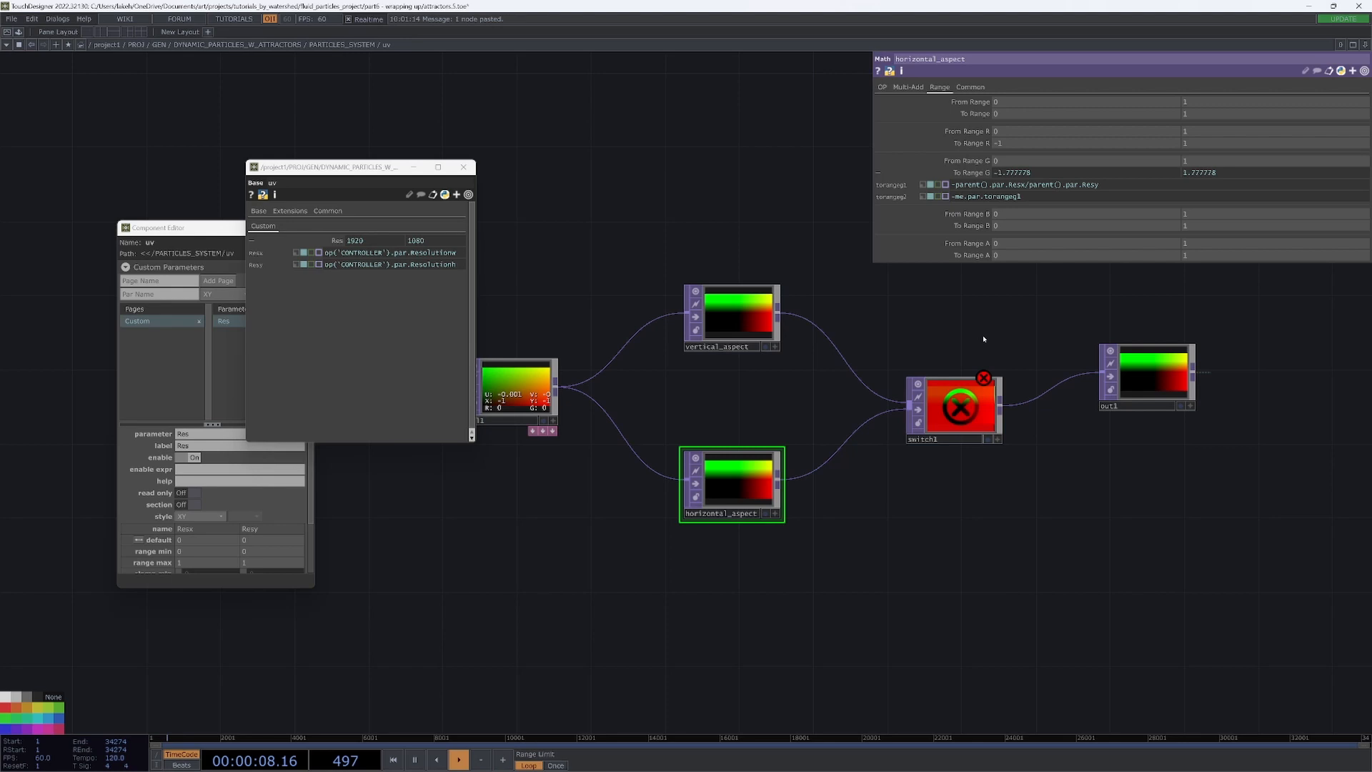
click(962, 408)
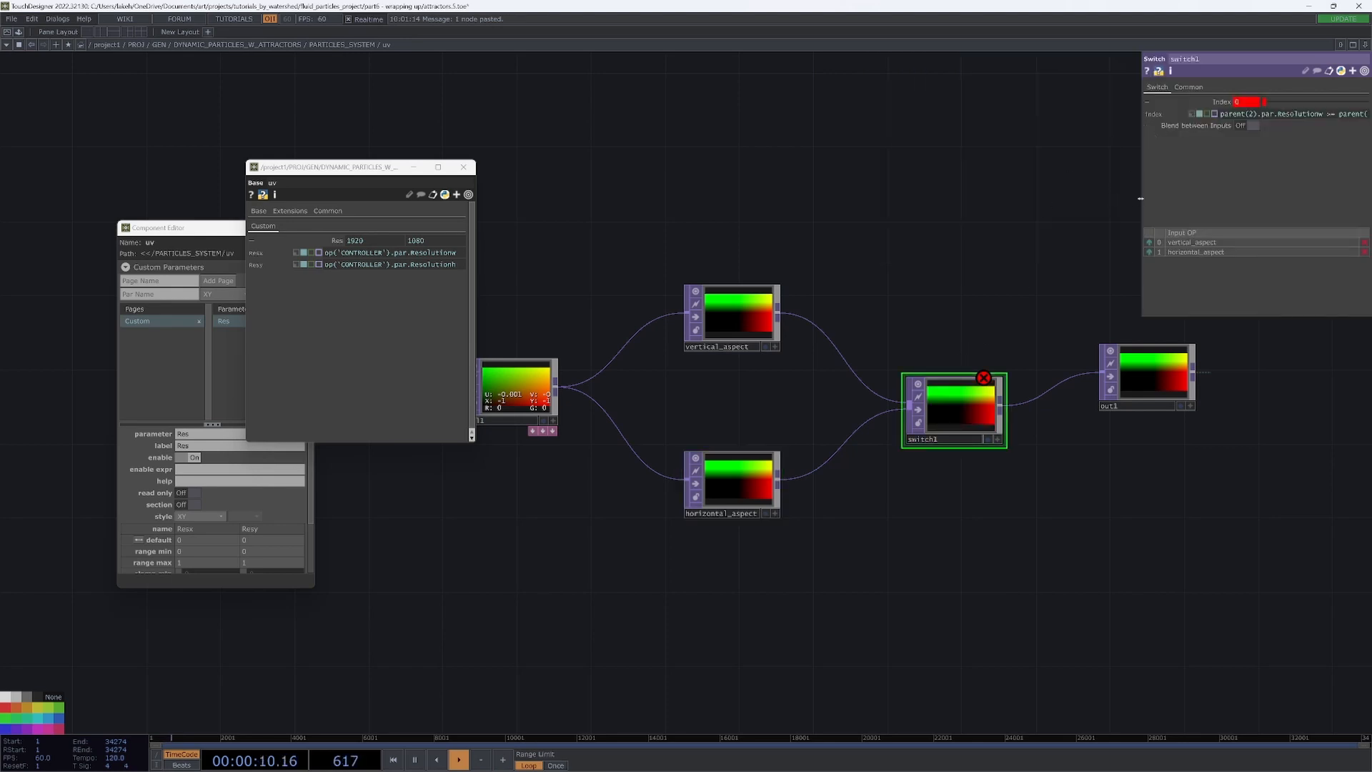
Set switch1's Index expression to parent().par.Resx >= parent().par.Resy so it reads 1 without error.
drag(1140, 198, 968, 195)
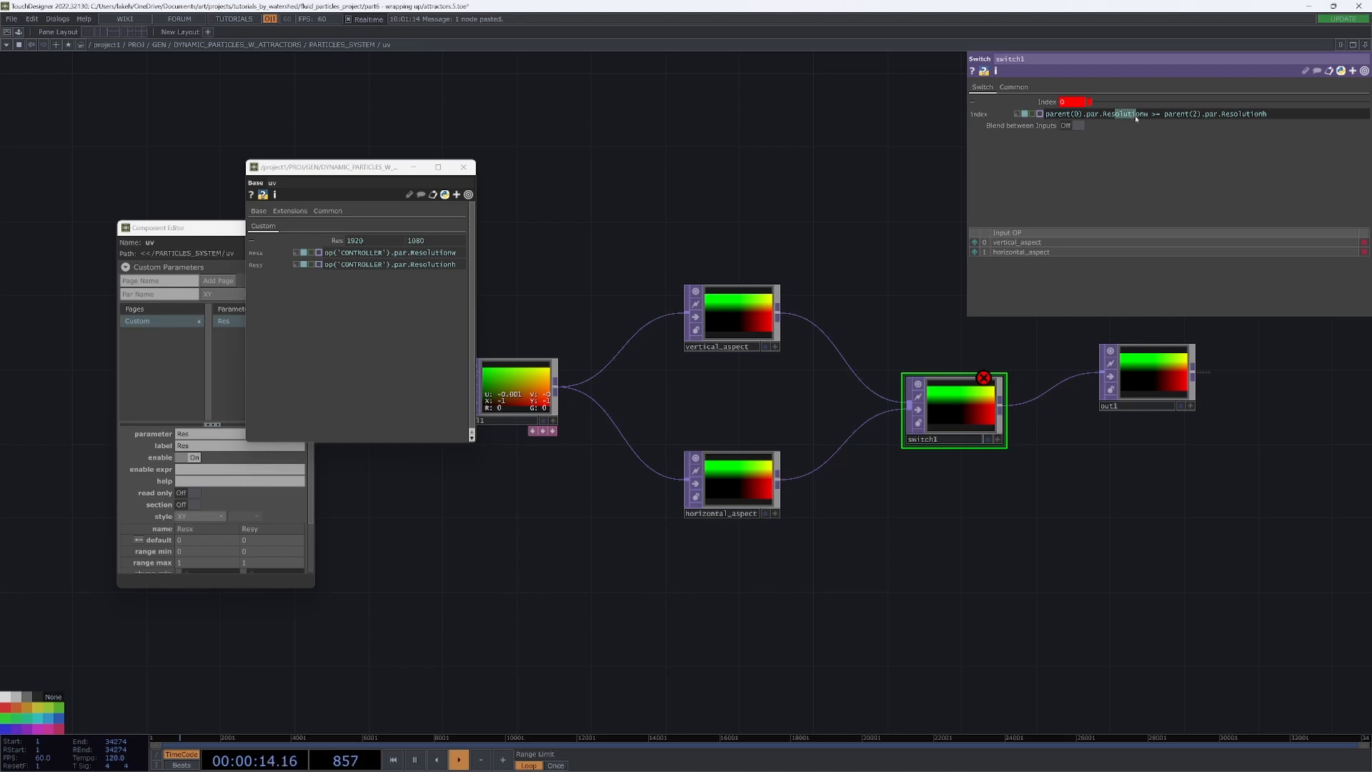
key(Return)
key(Return)
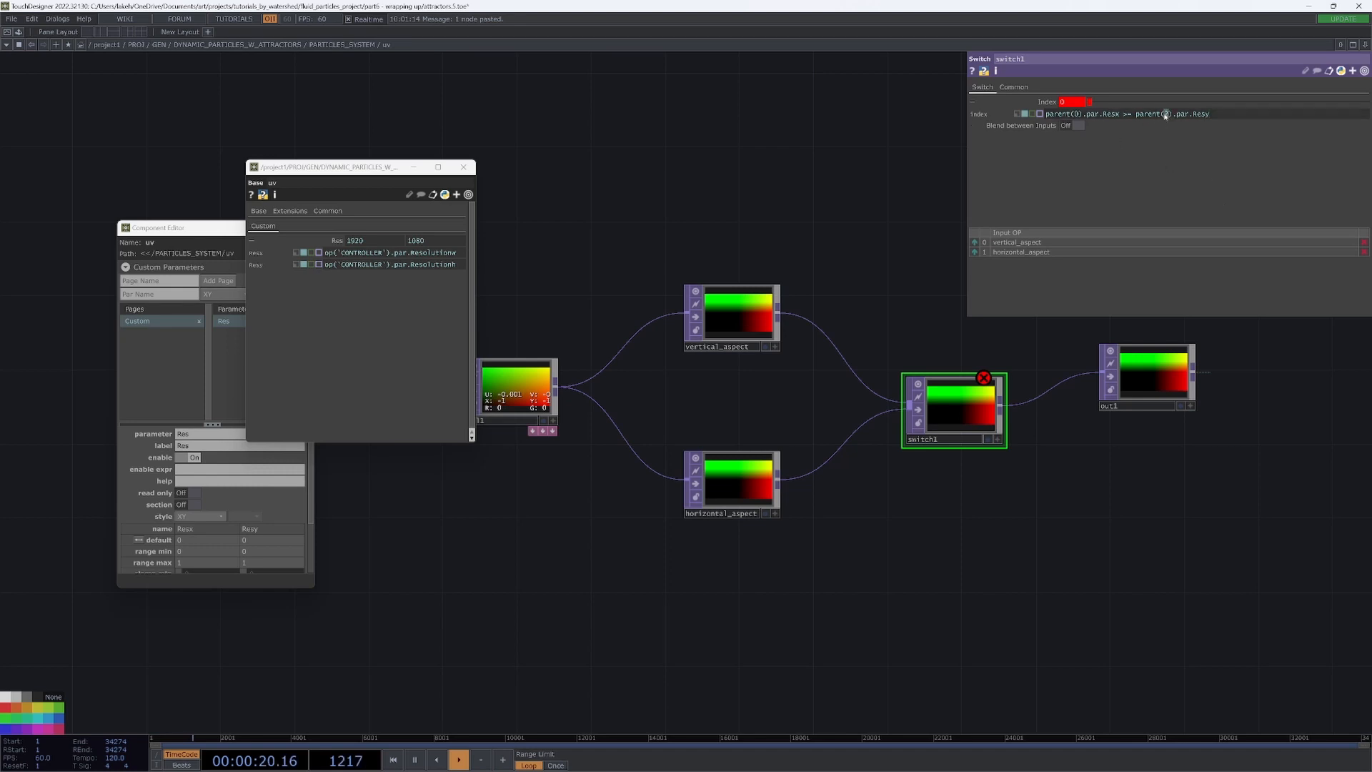
scroll(1112, 174, down, 1)
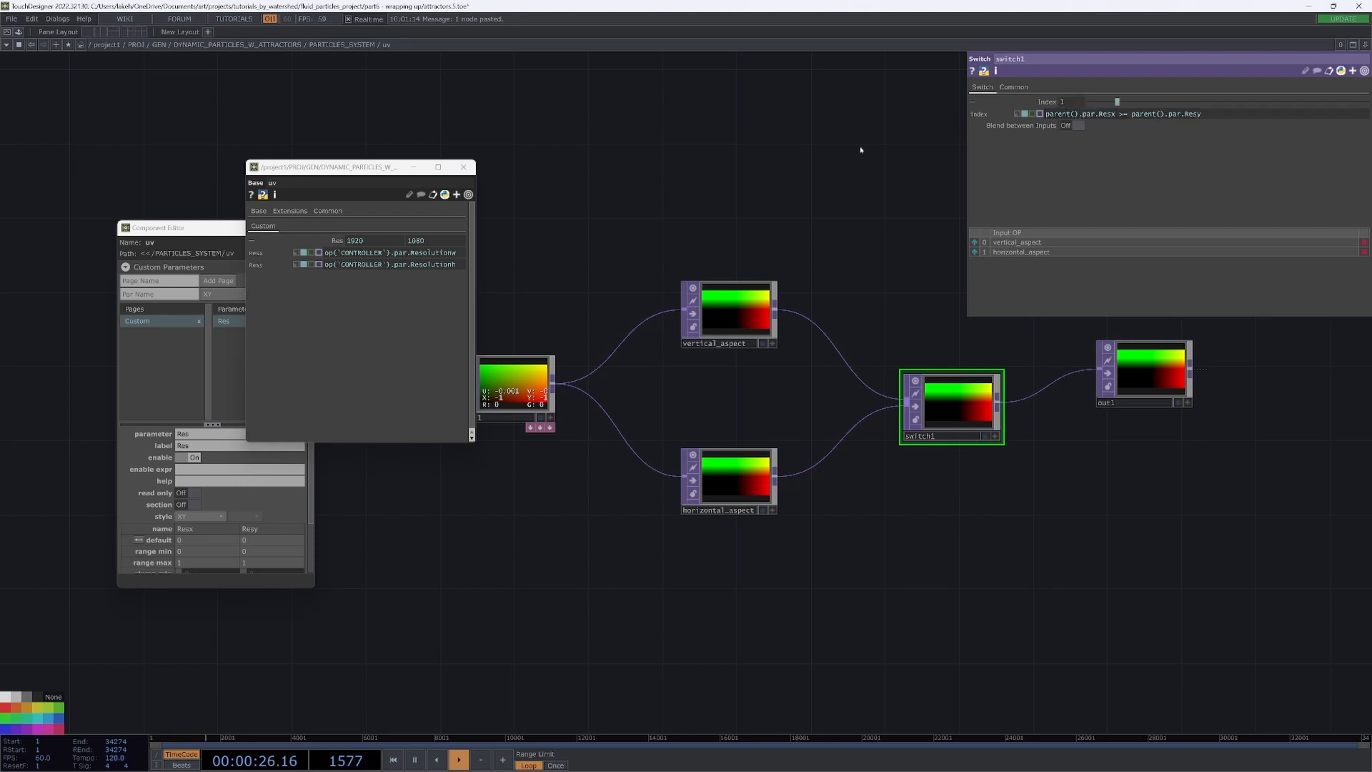
scroll(869, 236, down, 3)
Zoom out and recentre on the Post and Attractors networks.
mouse_move(890, 353)
mouse_down()
mouse_move(1070, 458)
mouse_move(1009, 461)
mouse_up()
scroll(850, 428, down, 4)
scroll(850, 428, down, 4)
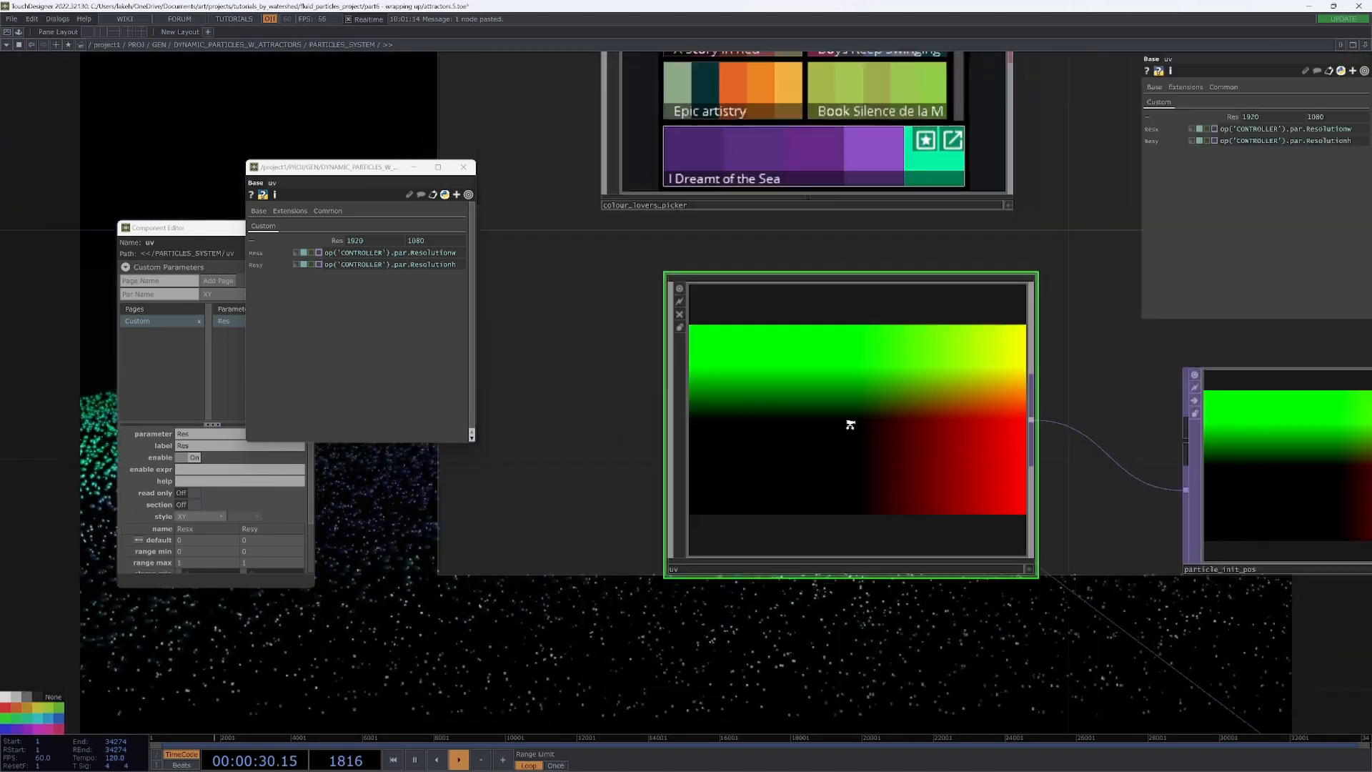
scroll(850, 428, down, 4)
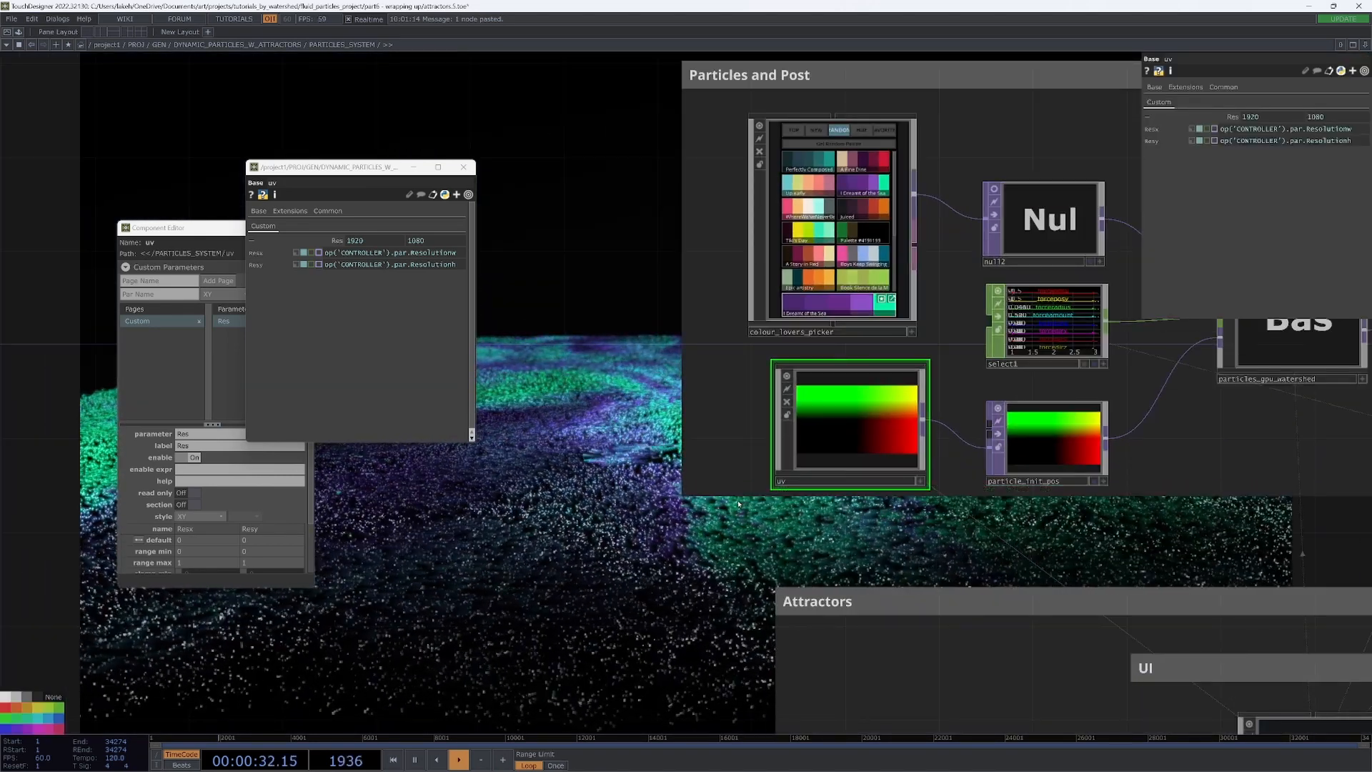
scroll(869, 480, down, 3)
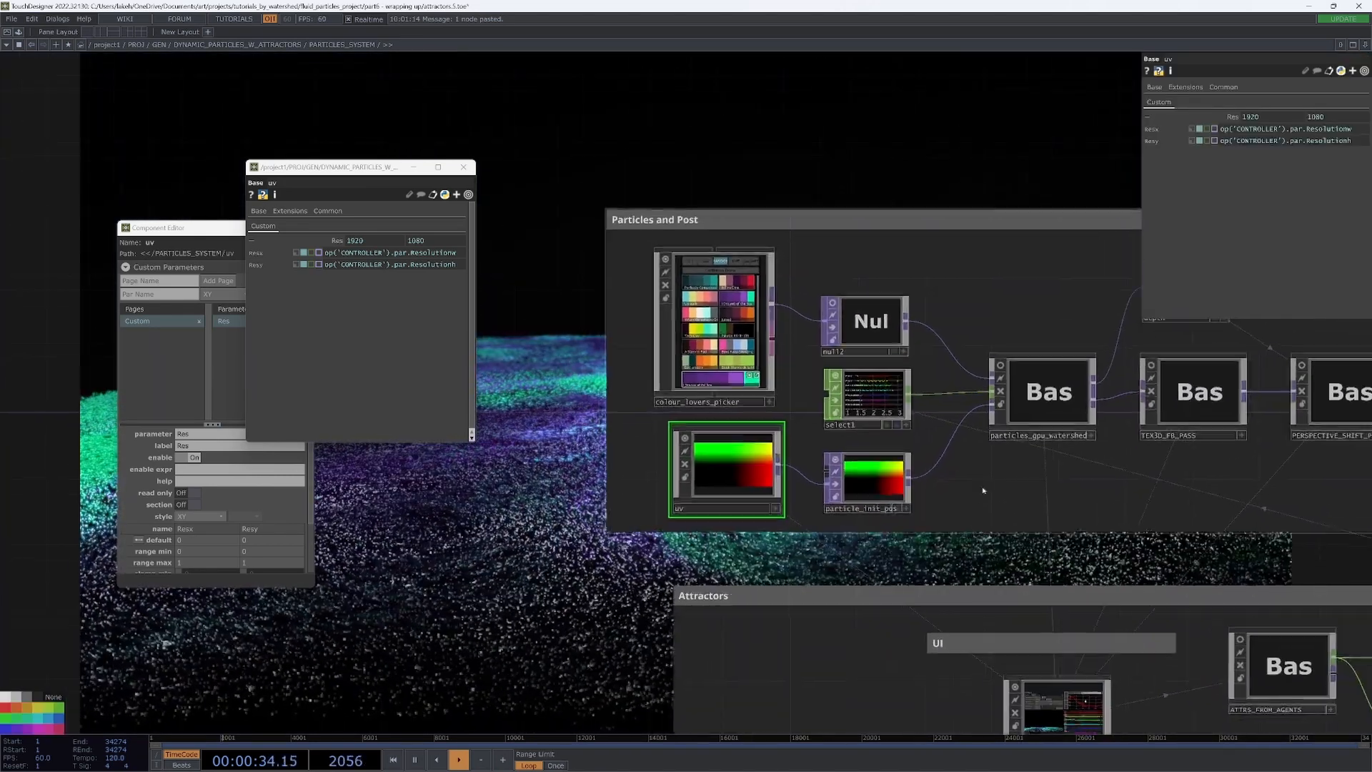
scroll(868, 479, up, 4)
scroll(868, 479, down, 5)
scroll(916, 438, down, 3)
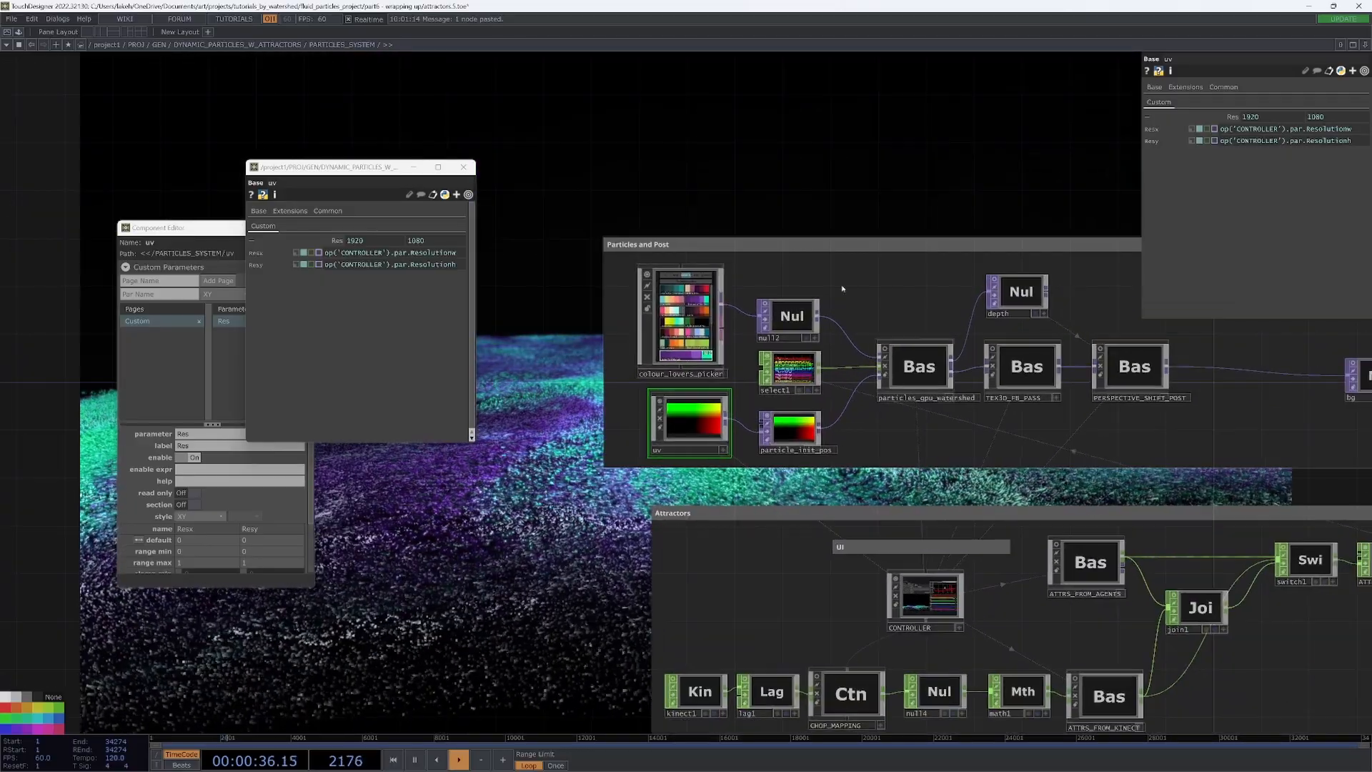
scroll(915, 438, down, 3)
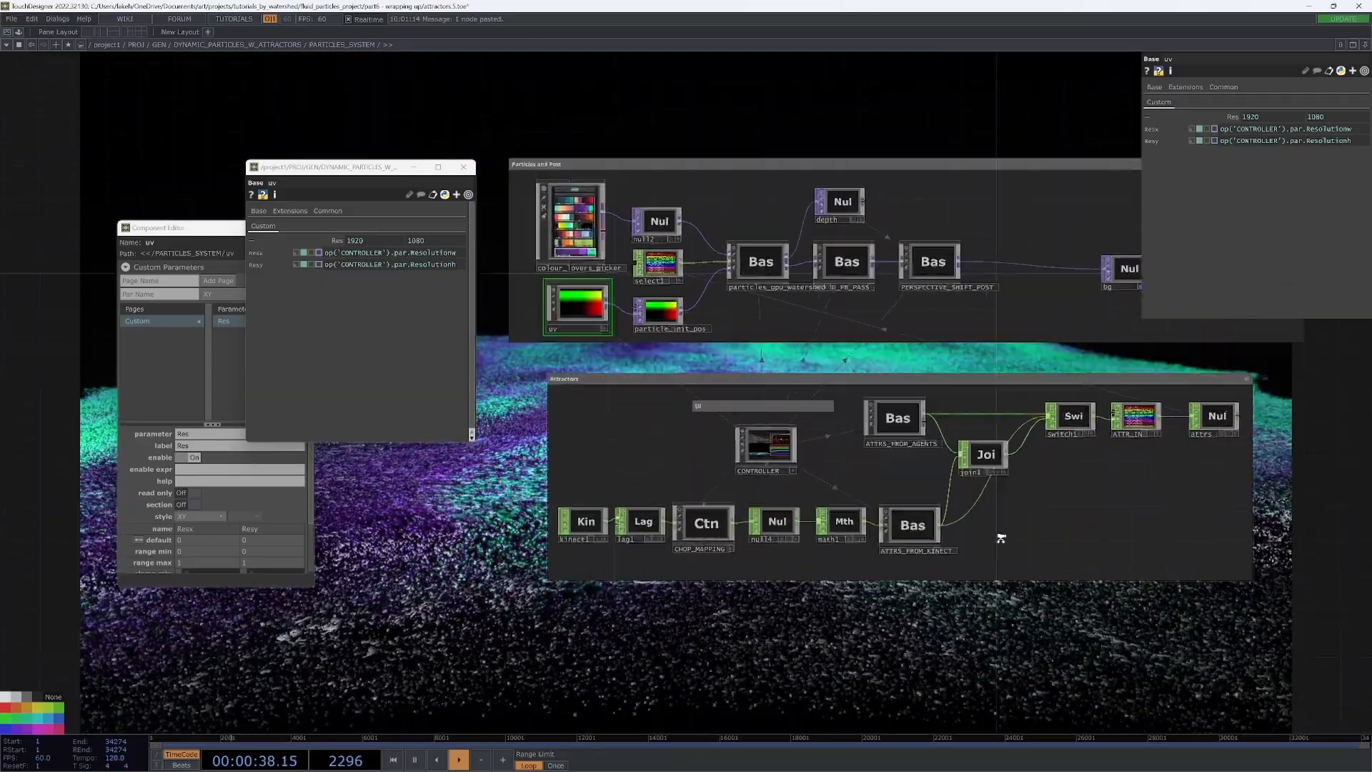
scroll(1016, 558, up, 4)
scroll(1012, 516, up, 4)
scroll(1009, 452, up, 3)
scroll(1009, 452, down, 8)
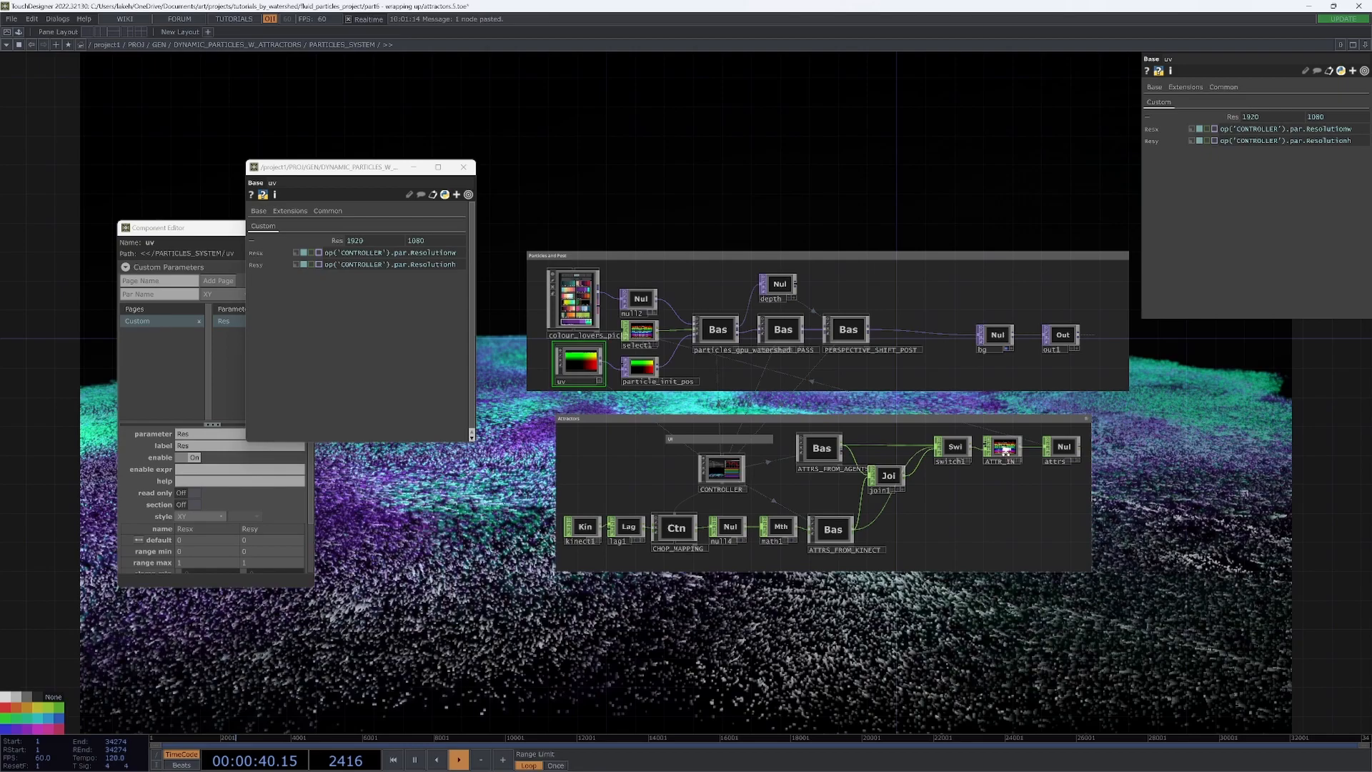
drag(816, 429, 793, 407)
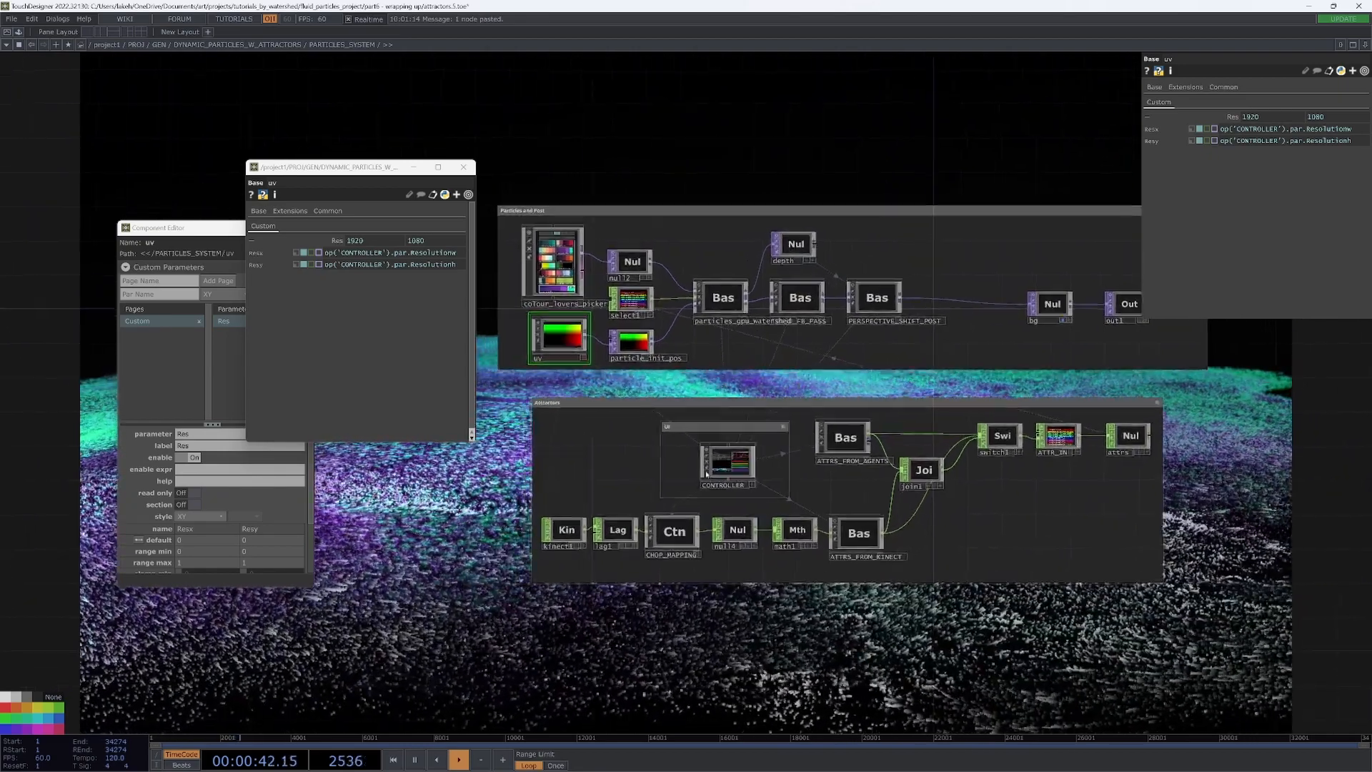
scroll(687, 472, up, 8)
Dive into CONTROLLER's ui container, back out, and show ui's Layout settings before deleting it.
click(763, 456)
key(Return)
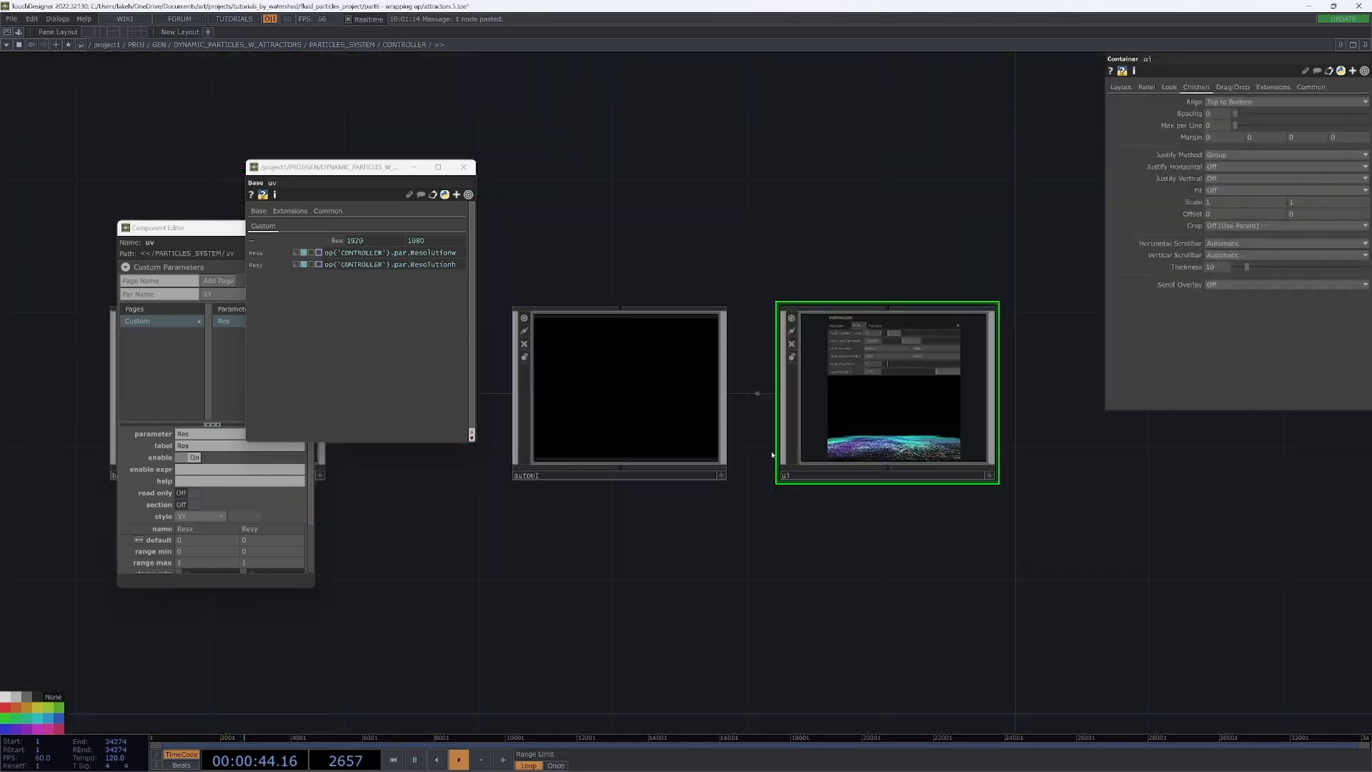
scroll(772, 450, up, 3)
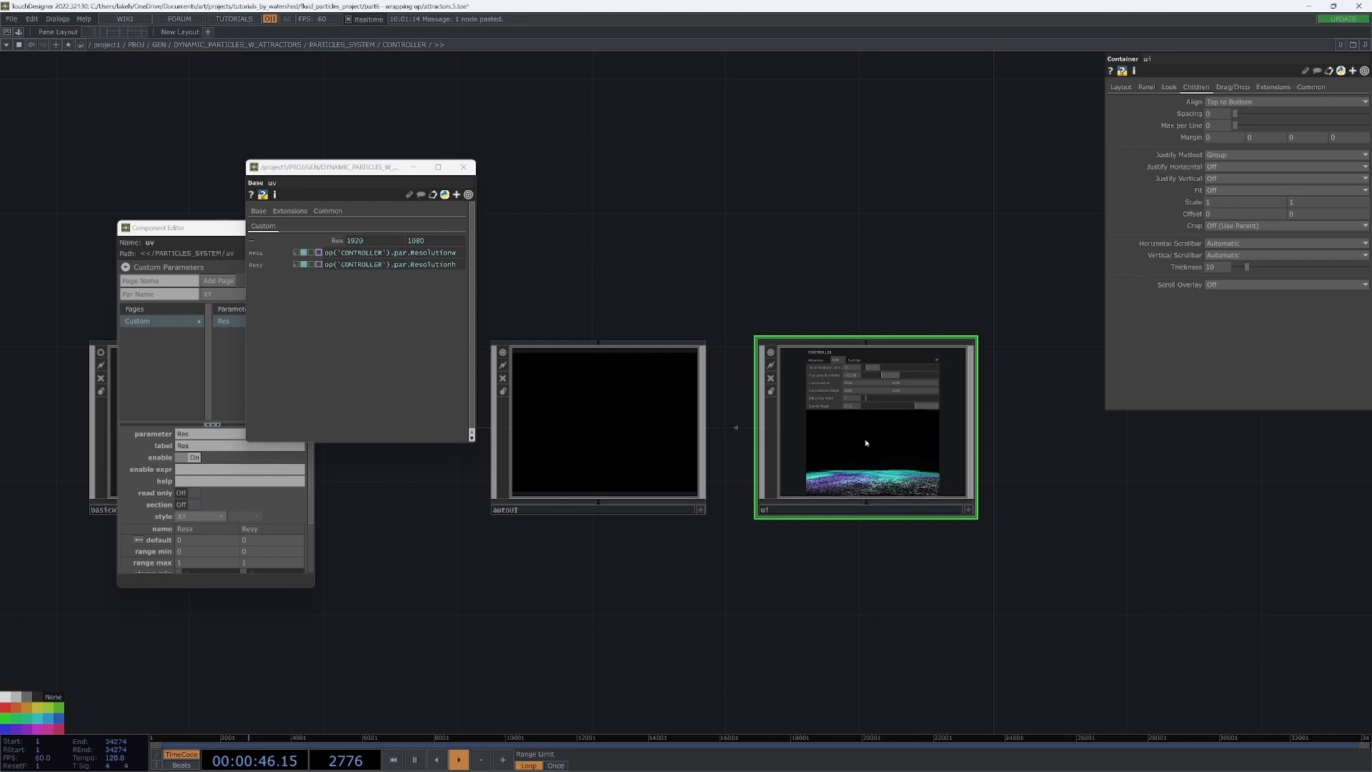
key(Return)
drag(643, 558, 814, 547)
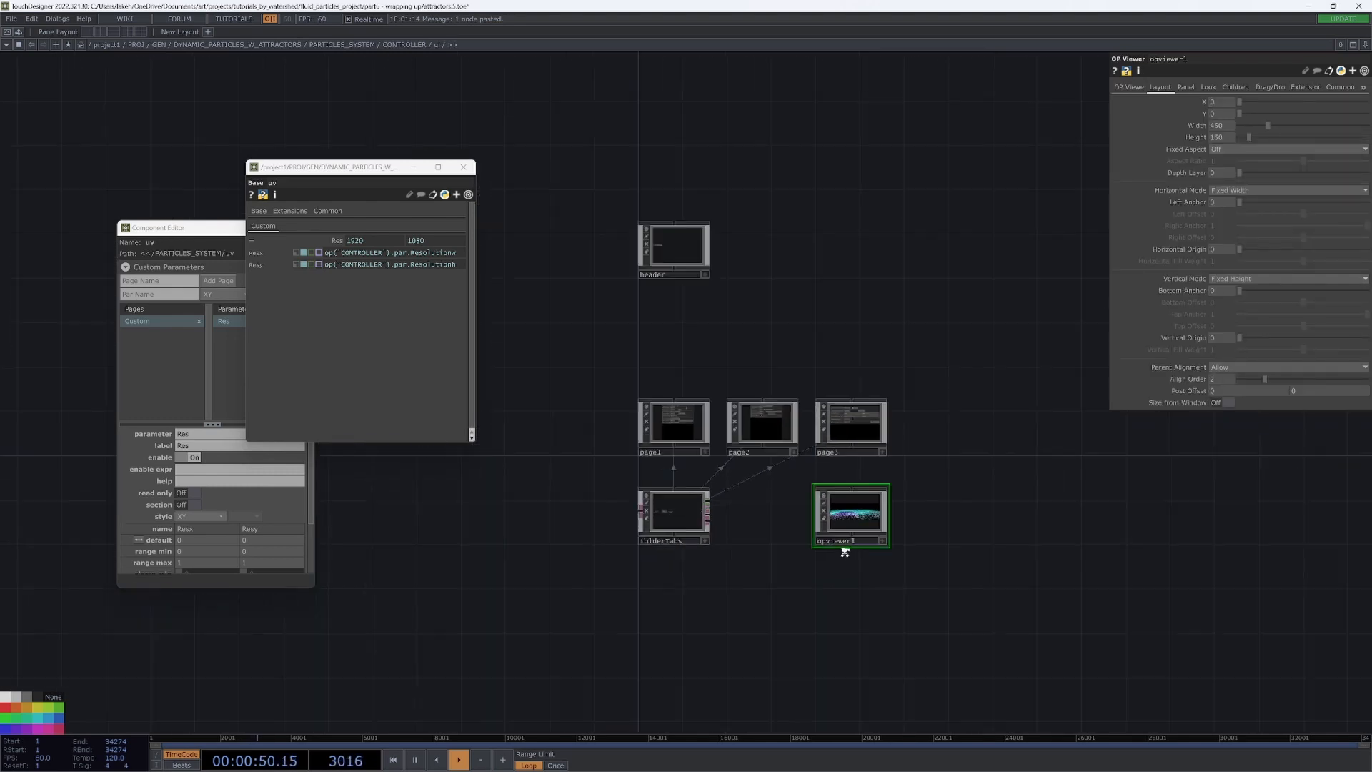
key(u)
scroll(750, 482, up, 3)
click(1125, 86)
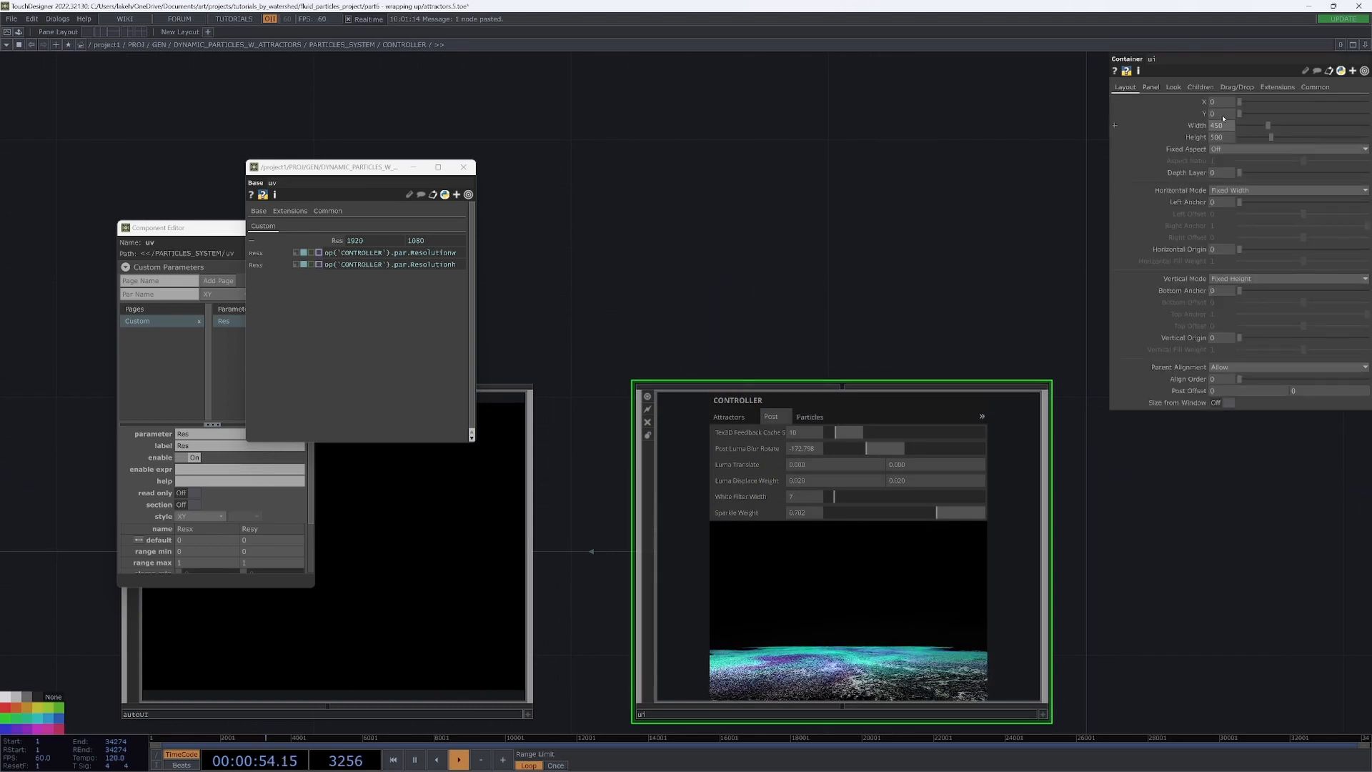
scroll(1107, 500, down, 5)
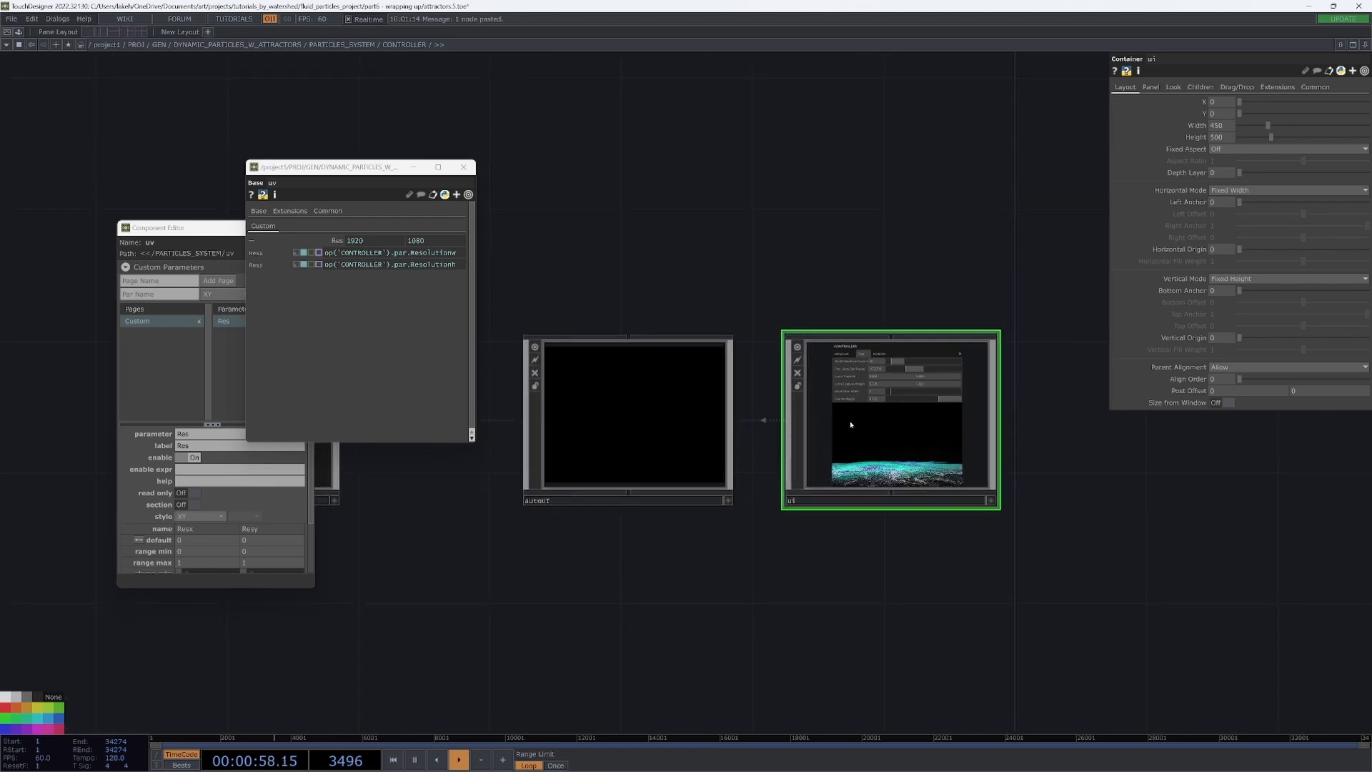
Delete the old ui container and regenerate a fresh one from autoUI.
key(Delete)
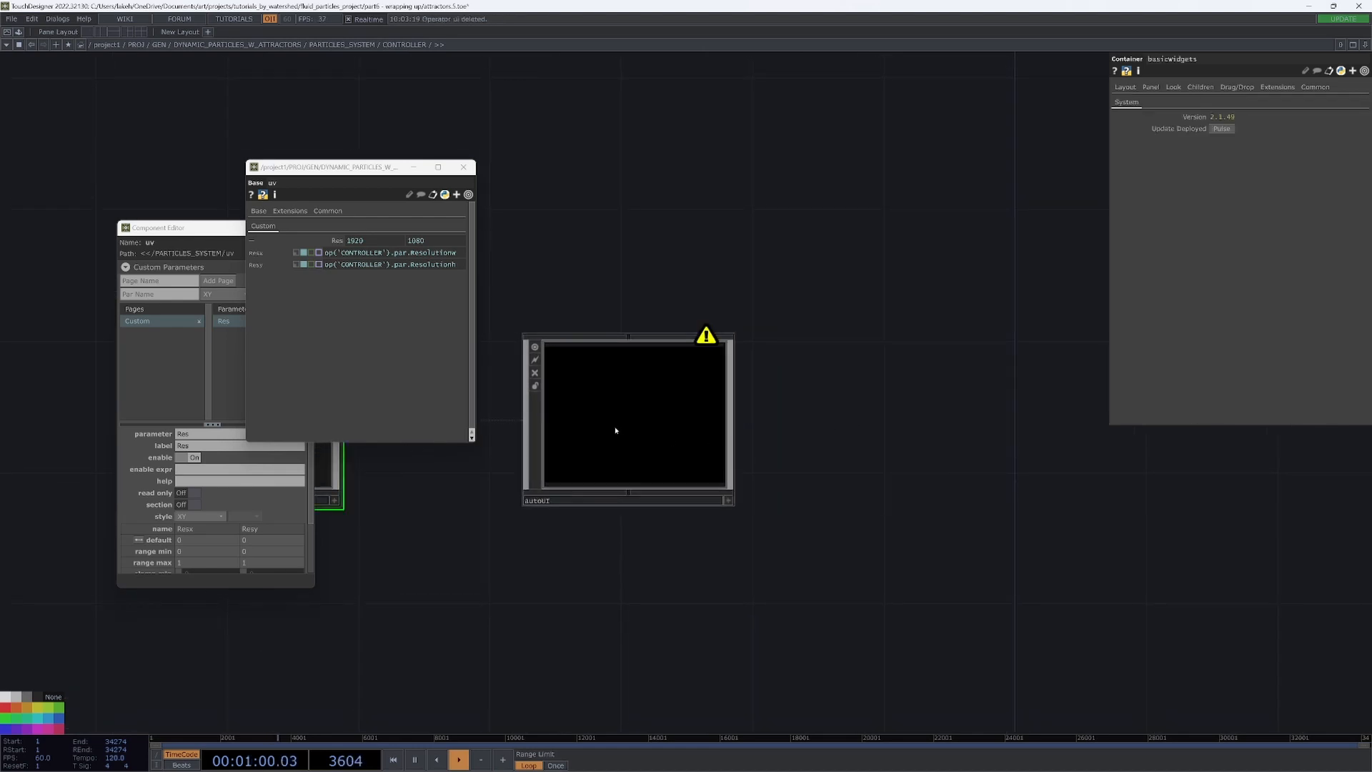
click(610, 419)
key(ctrl+v)
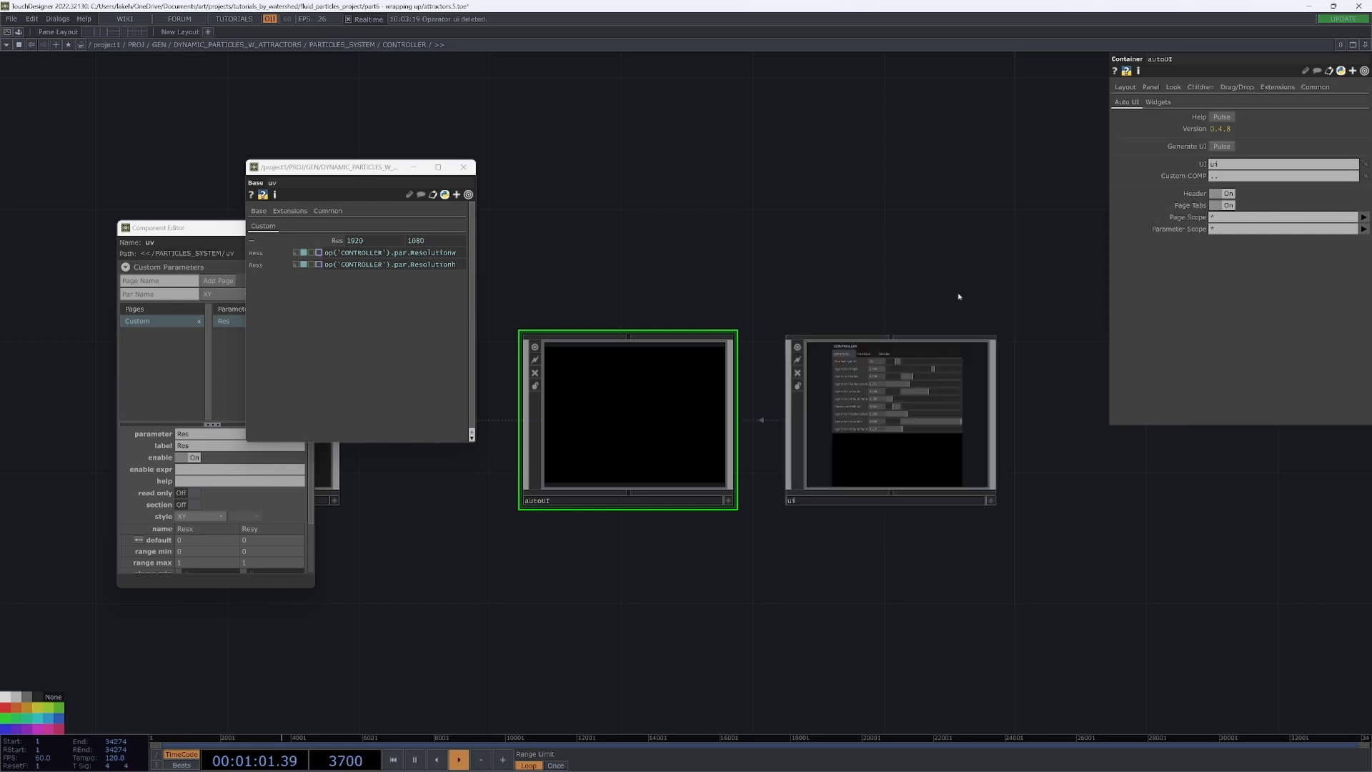
scroll(950, 368, up, 5)
scroll(965, 429, up, 5)
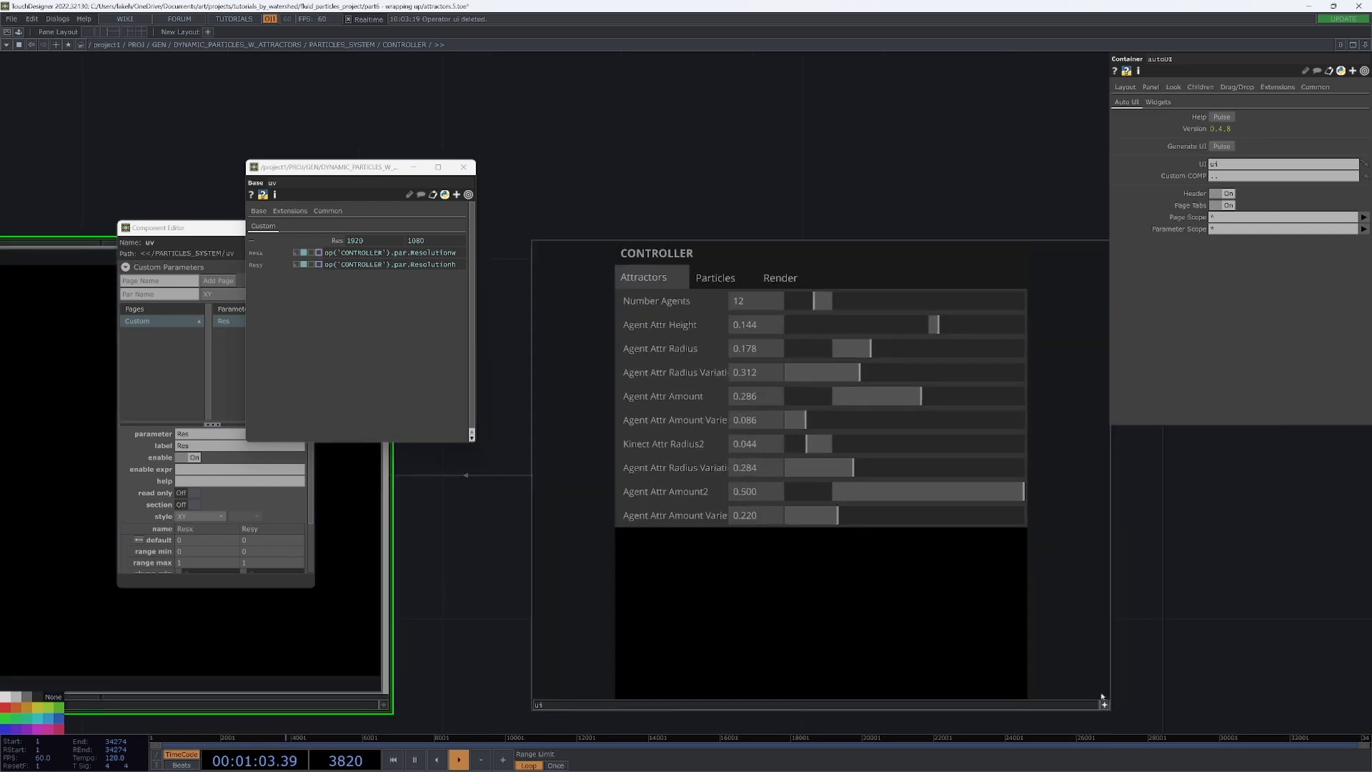
Flip through the CONTROLLER's Render, Particles and Attractors pages, ending on Attractors.
click(787, 284)
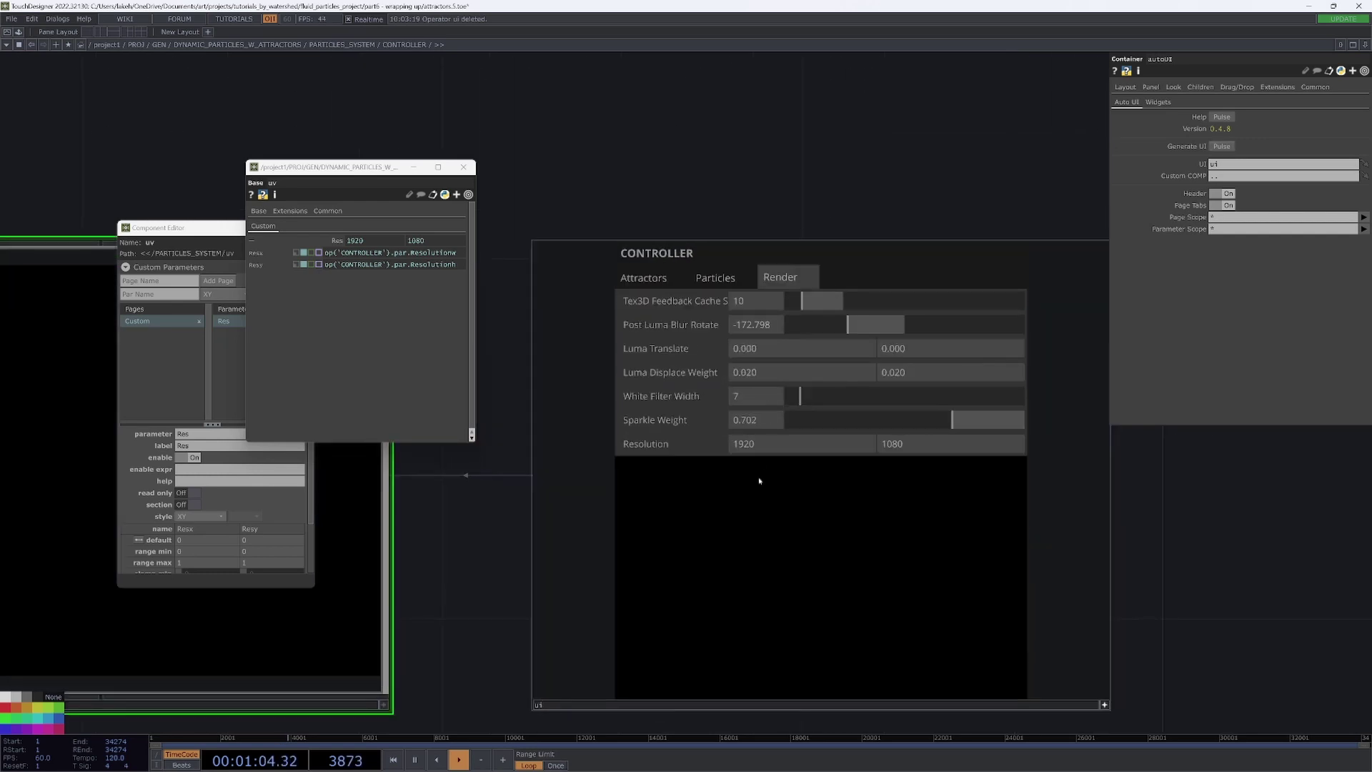
click(715, 277)
click(643, 277)
click(780, 276)
click(715, 277)
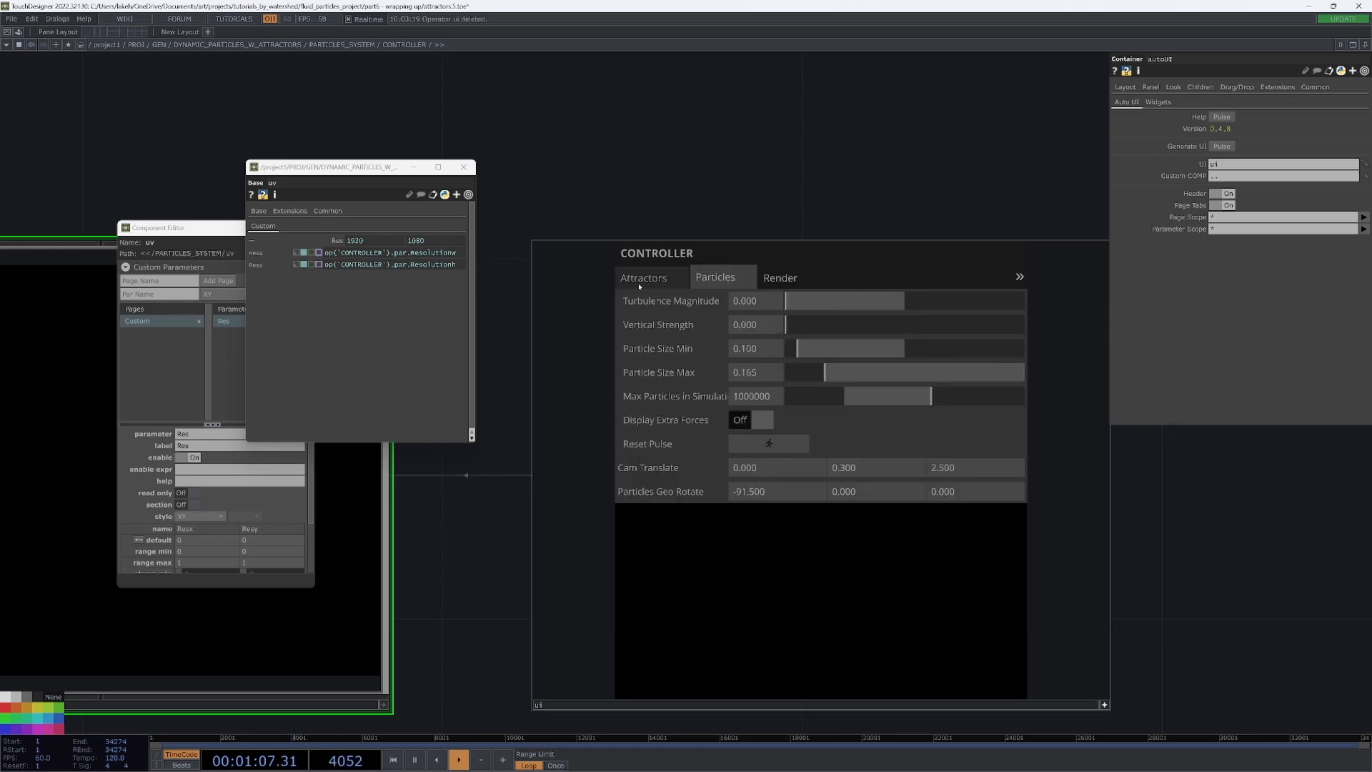
click(643, 277)
scroll(751, 376, down, 5)
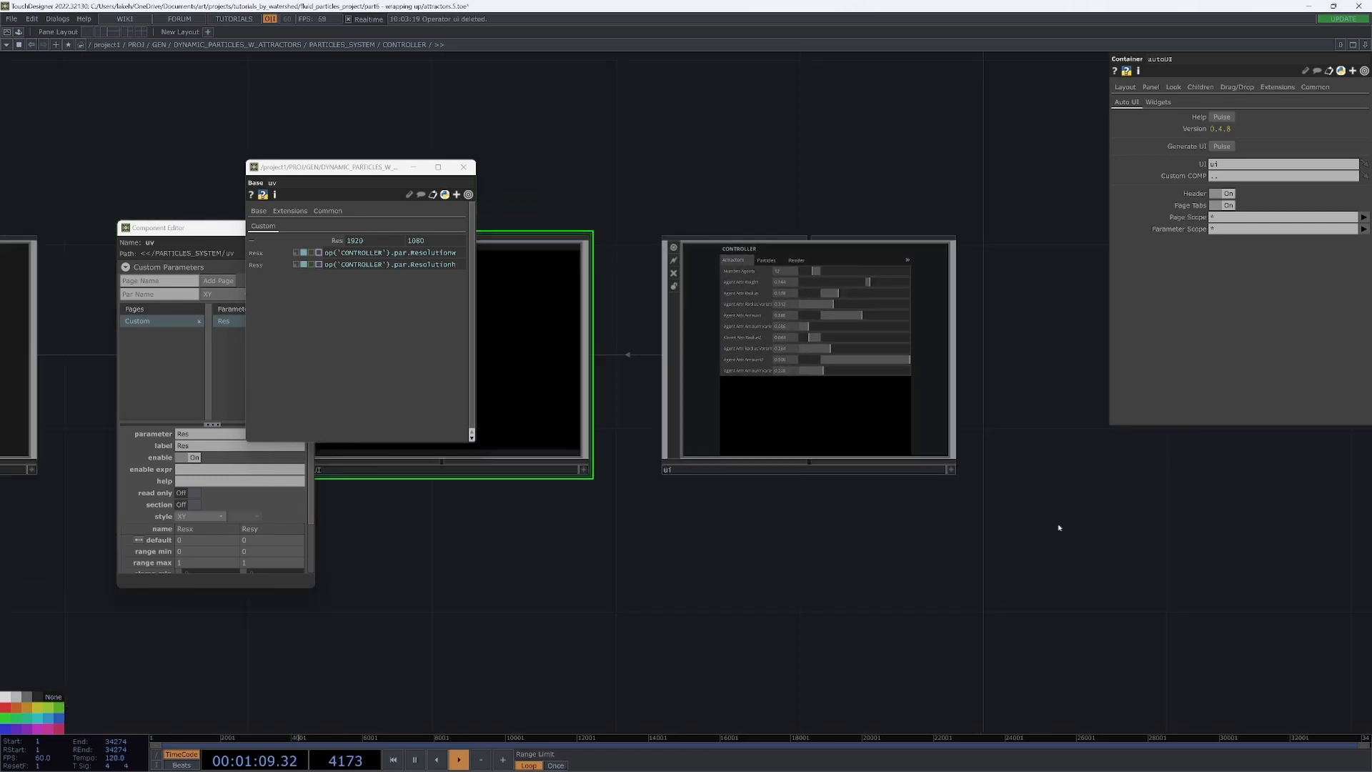
scroll(1059, 528, down, 4)
Give the ui container a fixed width of 450 and fixed height of 500.
click(940, 440)
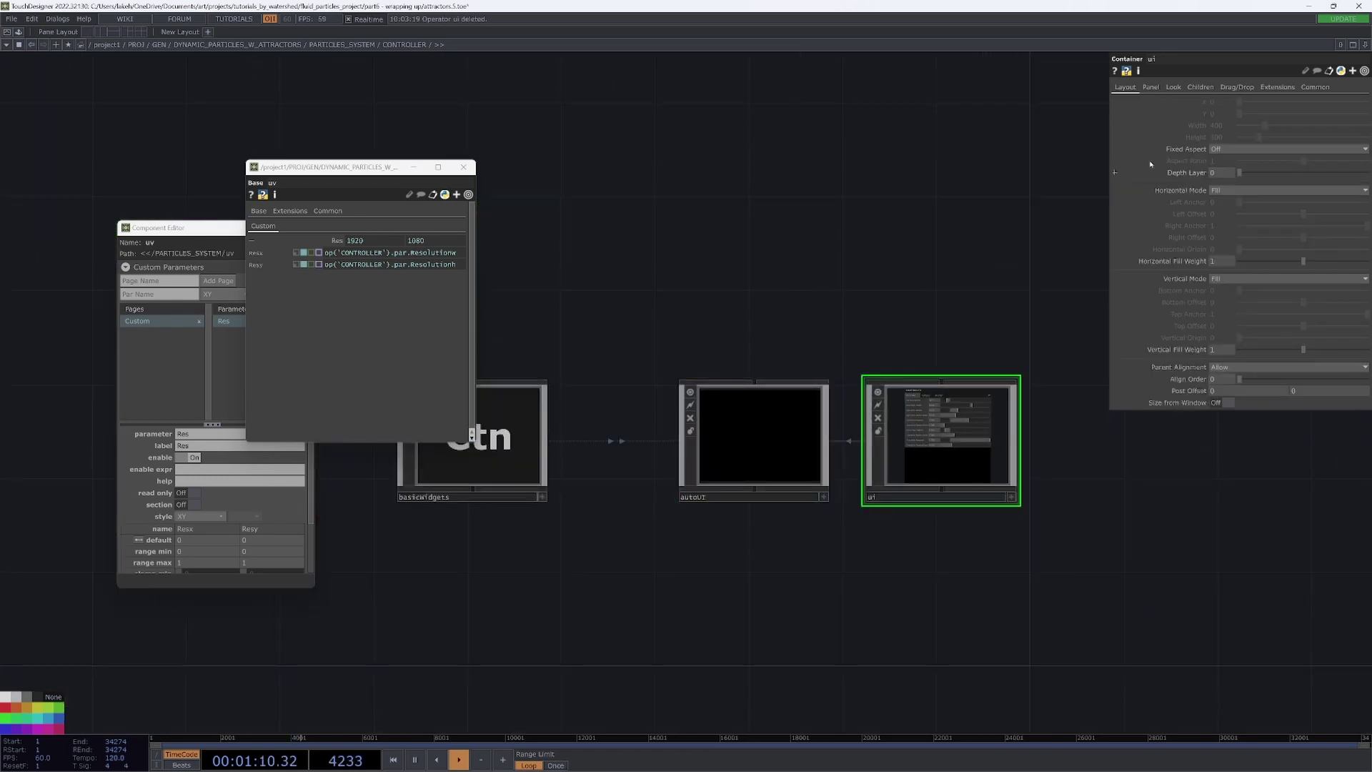
click(1225, 192)
click(1225, 279)
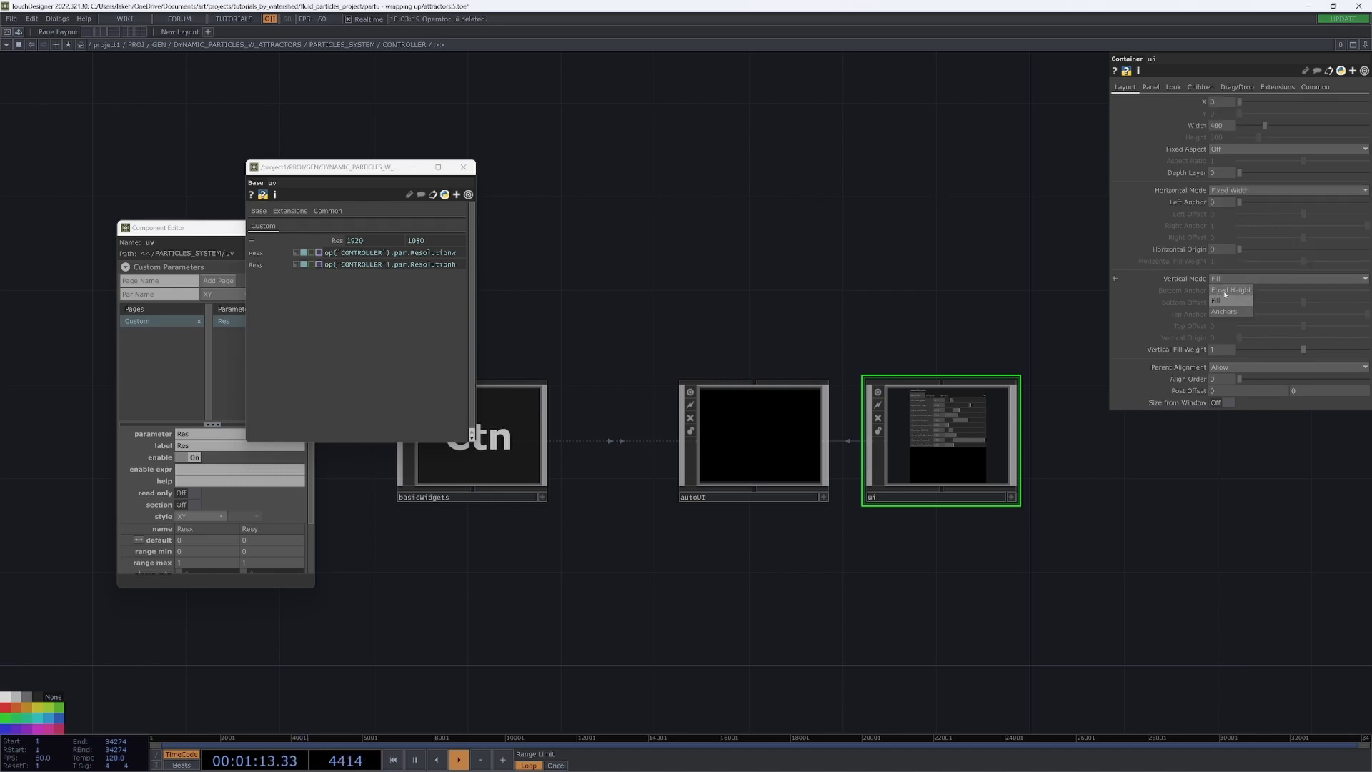
click(1224, 292)
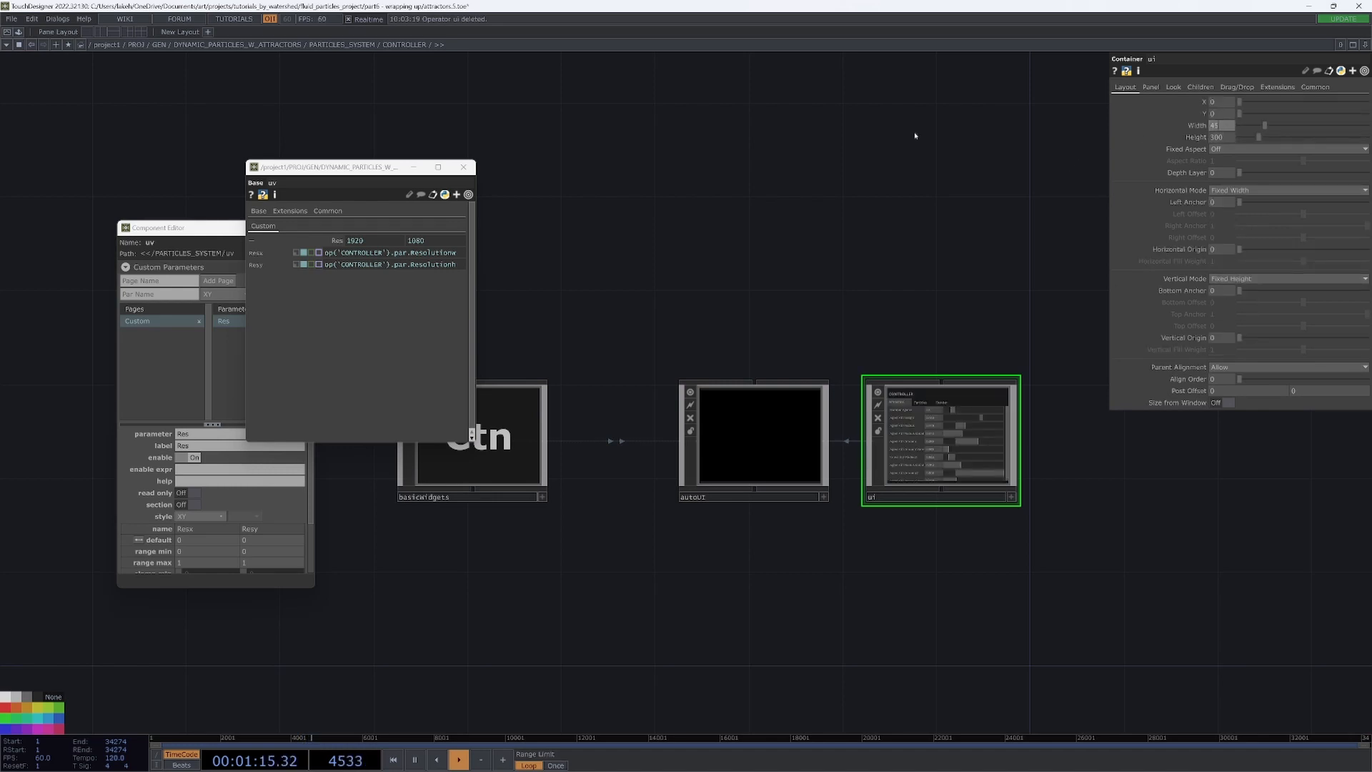
text(450)
key(Tab)
text(500)
key(Return)
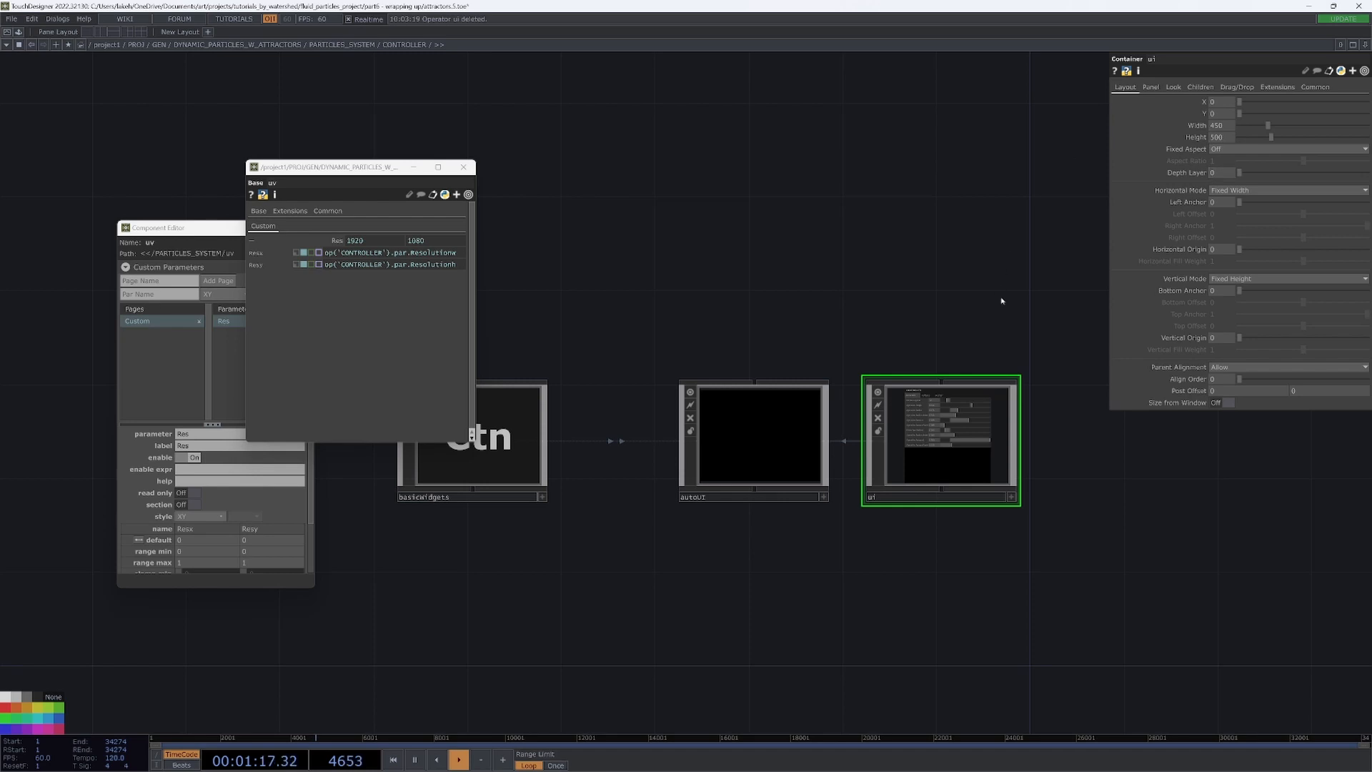
scroll(942, 440, up, 5)
scroll(815, 429, up, 5)
scroll(750, 430, up, 3)
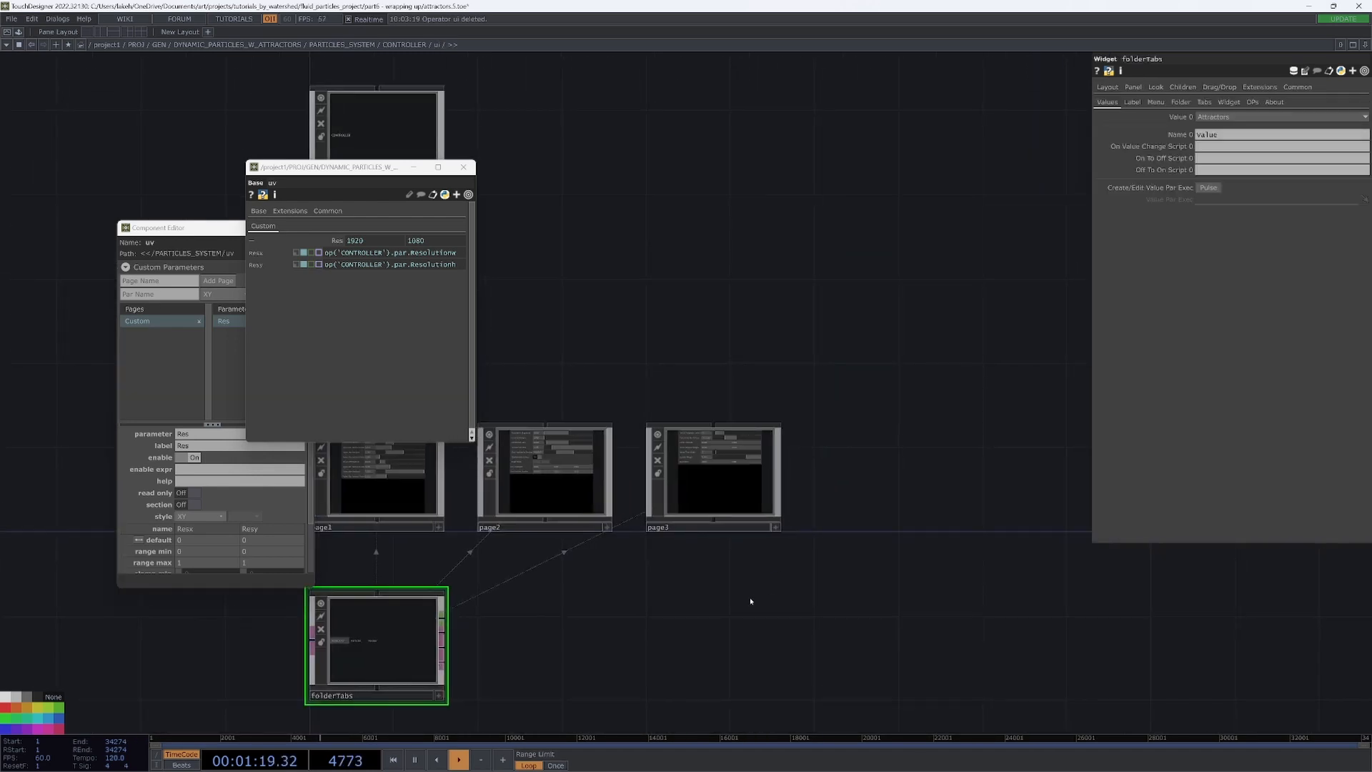
Add an OP Viewer COMP, opviewer1, inside ui and split the network editor into two panes.
key(Tab)
text(vie)
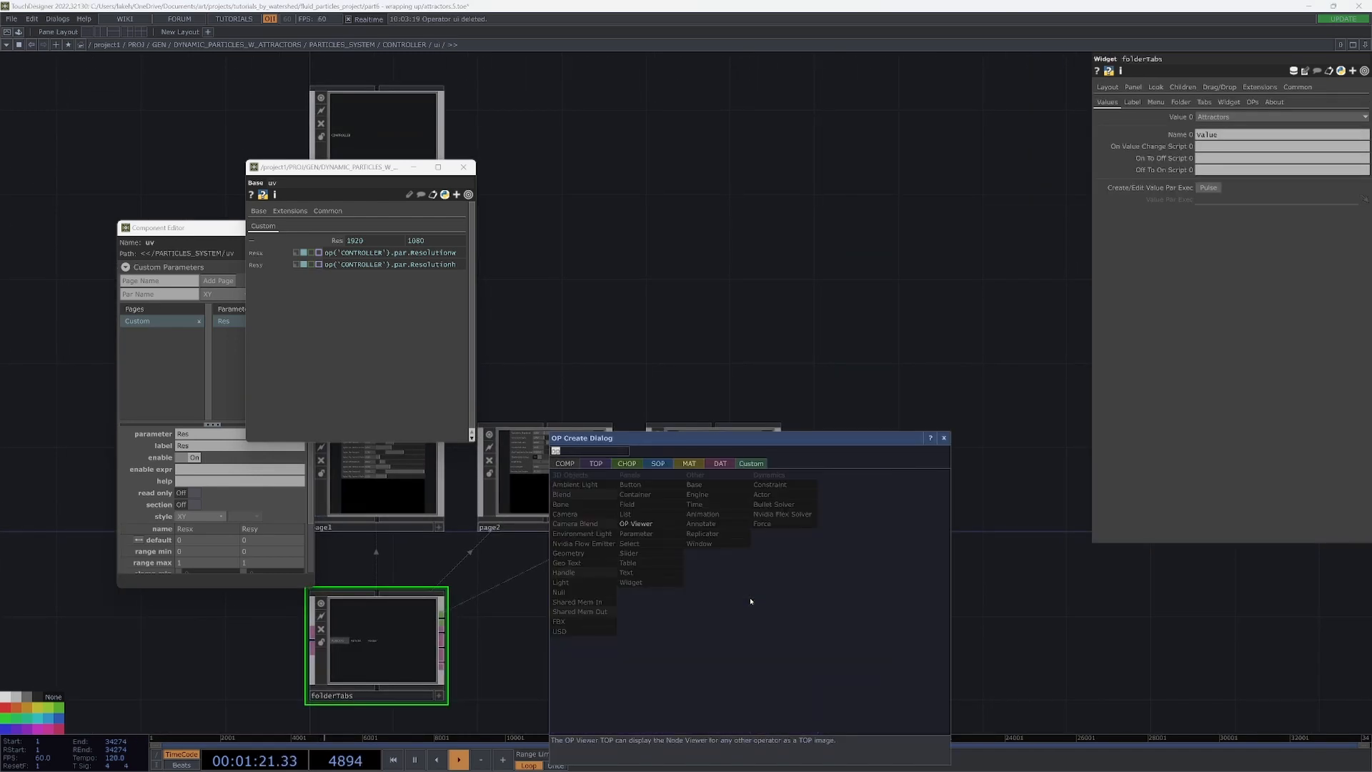
key(Return)
click(714, 636)
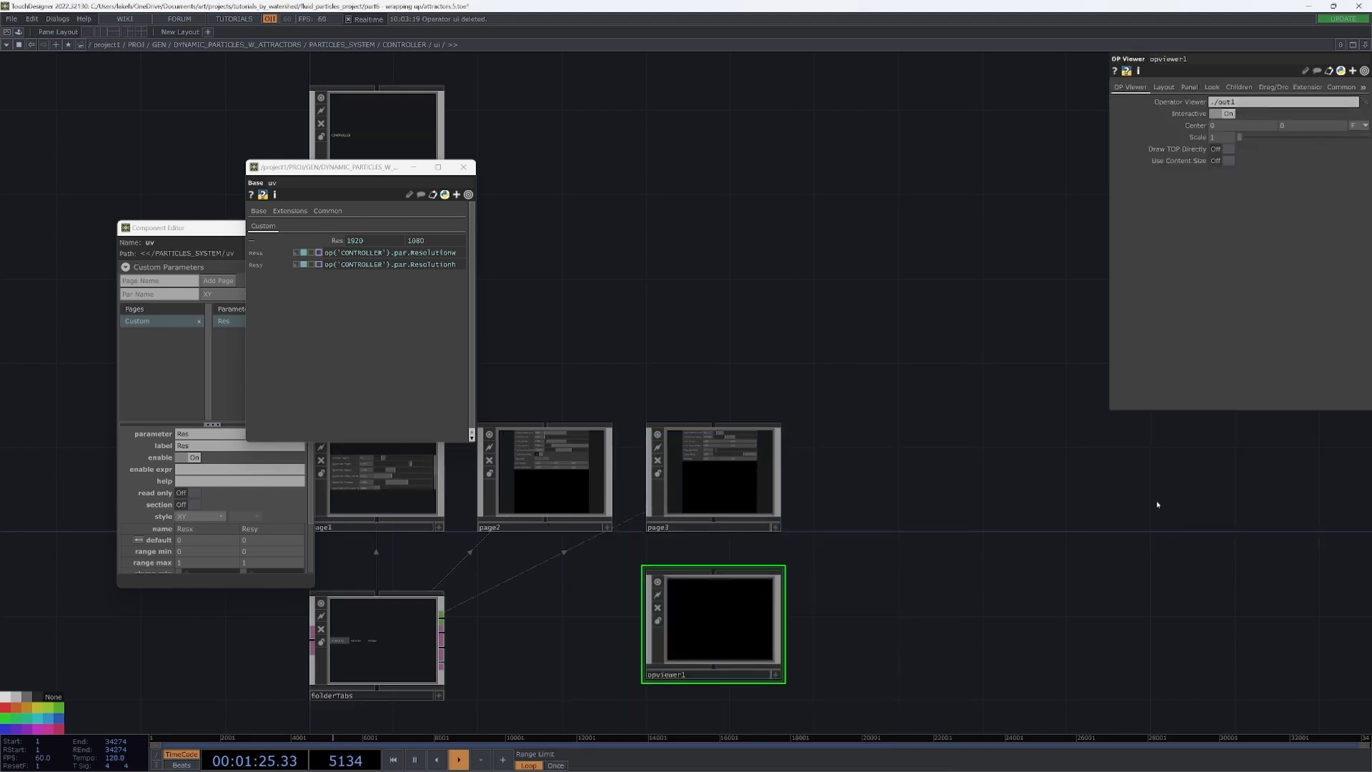
key(alt+bracketleft)
Navigate the right pane into PARTICLES_SYSTEM/CONTROLLER to show its output nodes.
drag(749, 533, 866, 92)
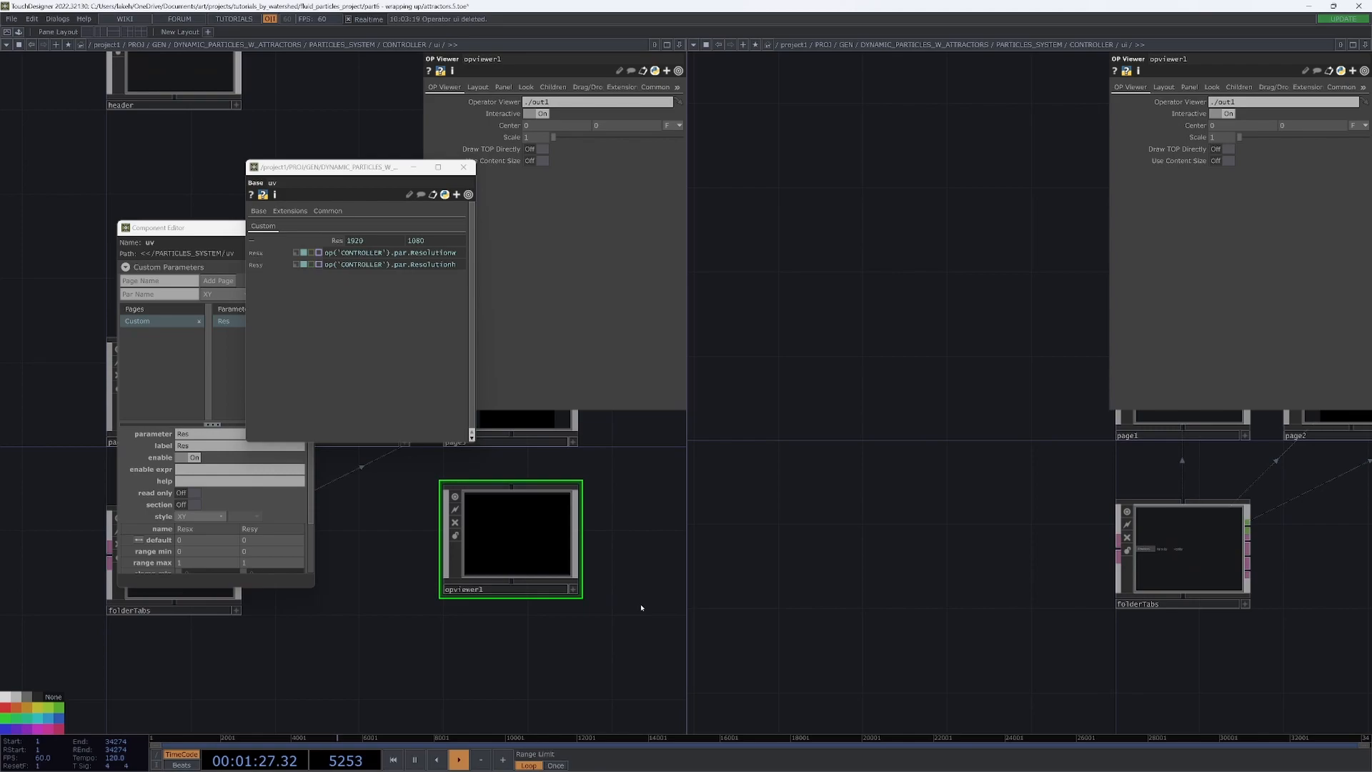
click(1017, 45)
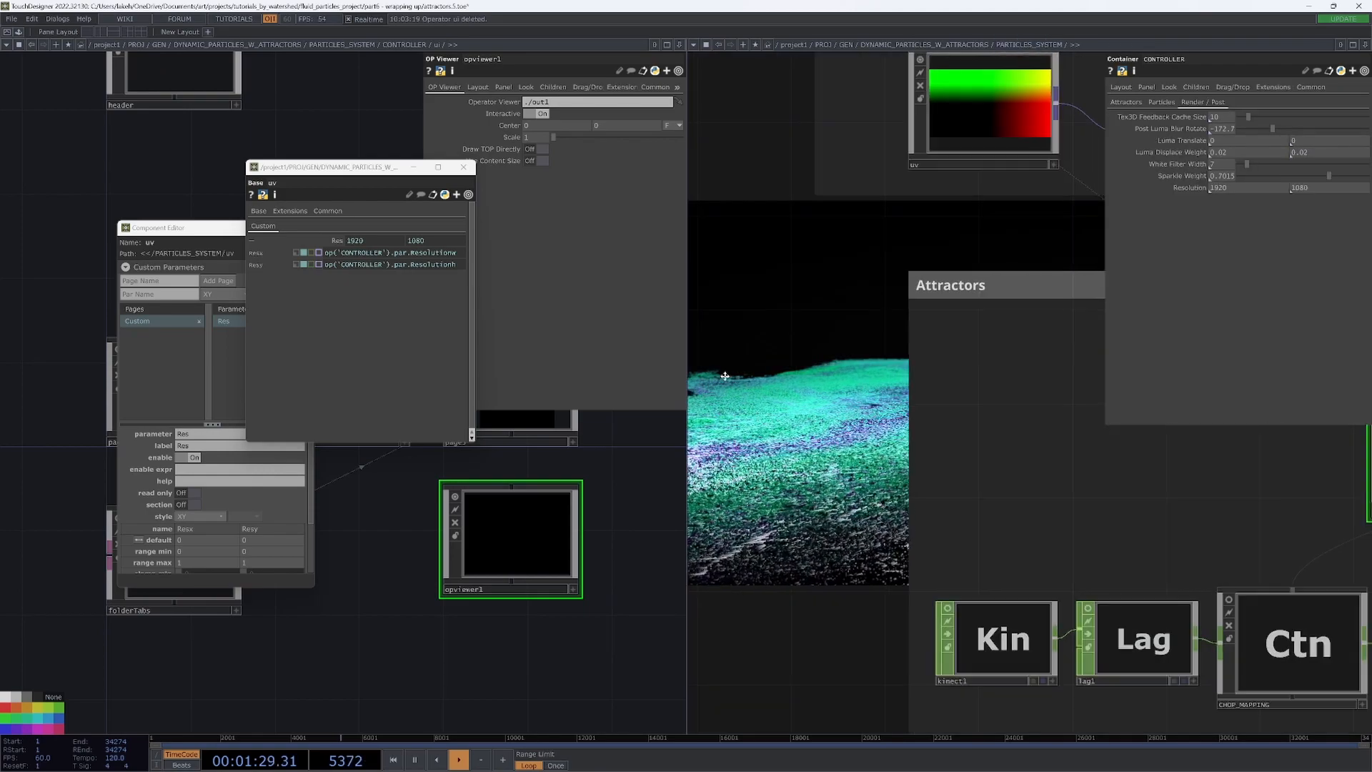
click(965, 45)
double_click(998, 389)
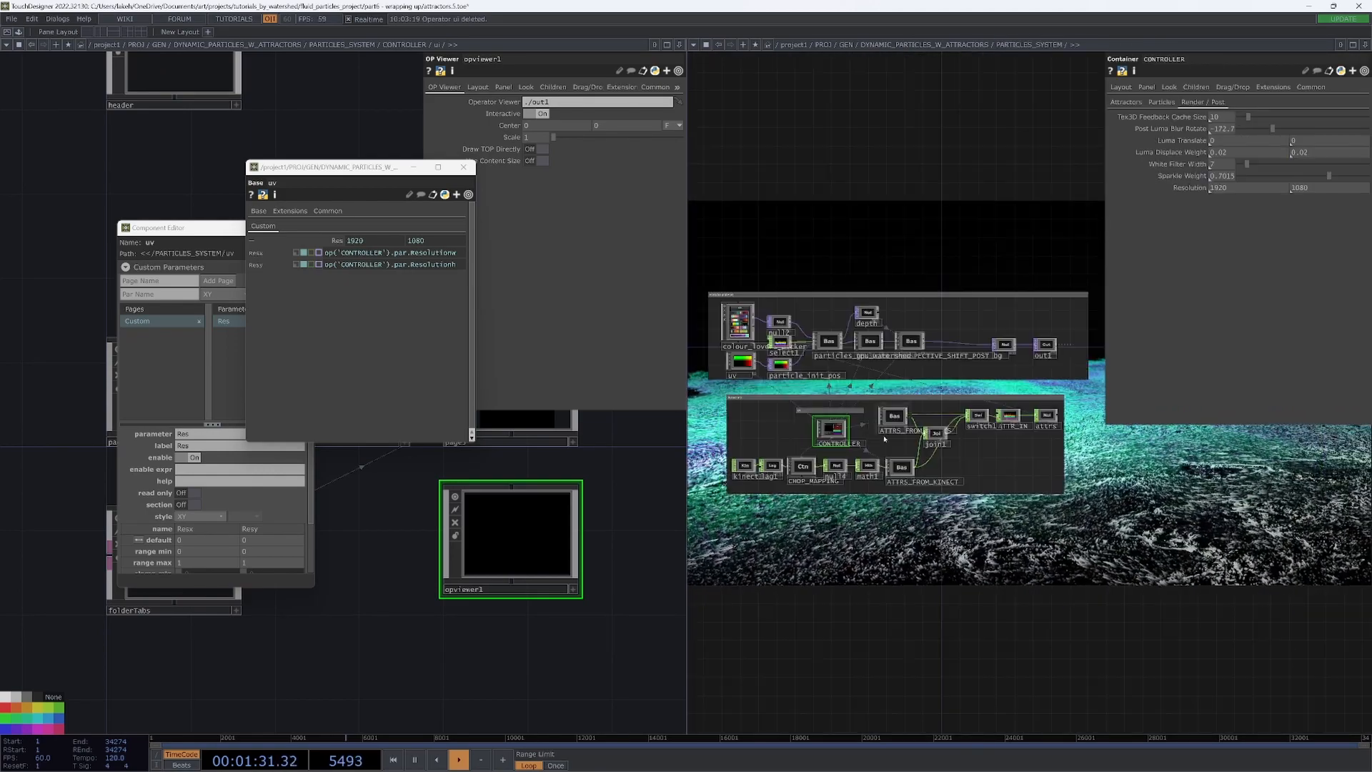
double_click(991, 317)
drag(991, 316, 1102, 435)
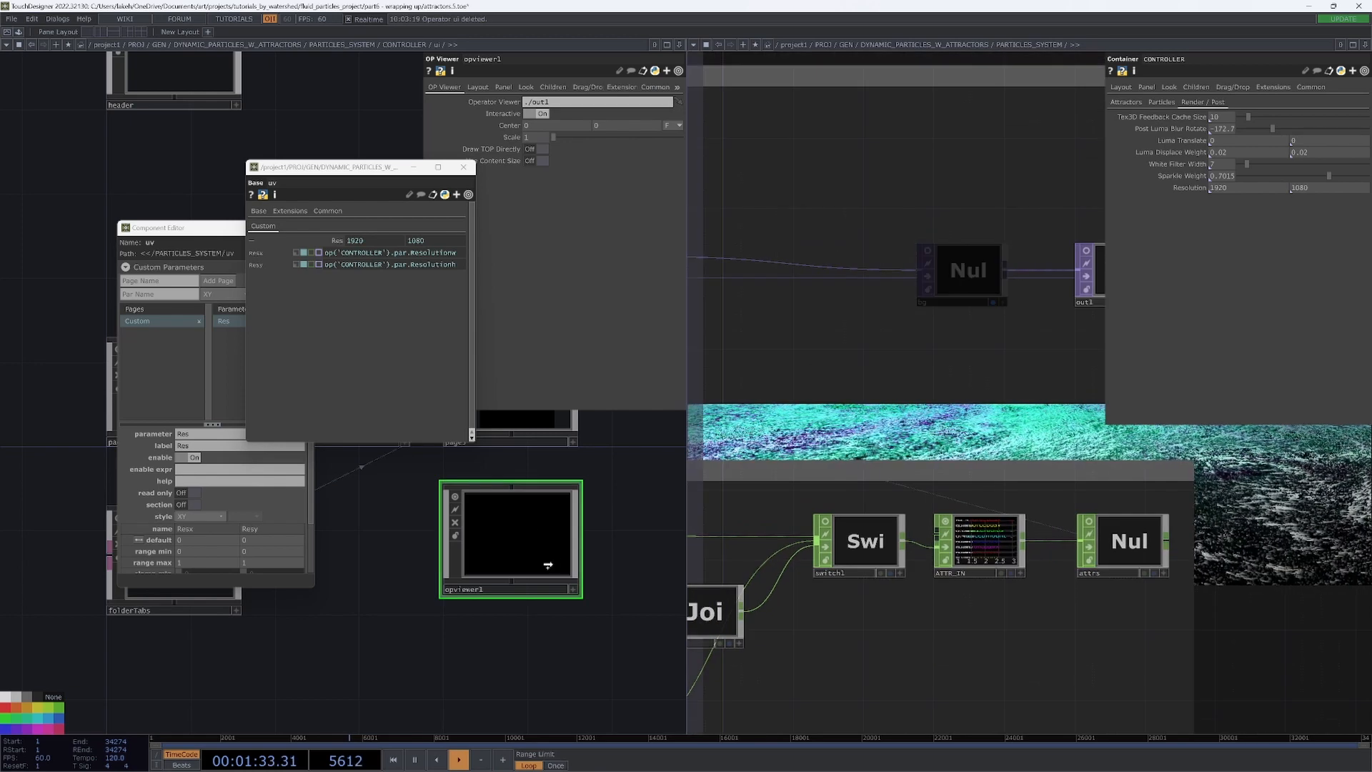
Make opviewer1 display the bg TOP's particle image.
right_click(509, 536)
click(539, 501)
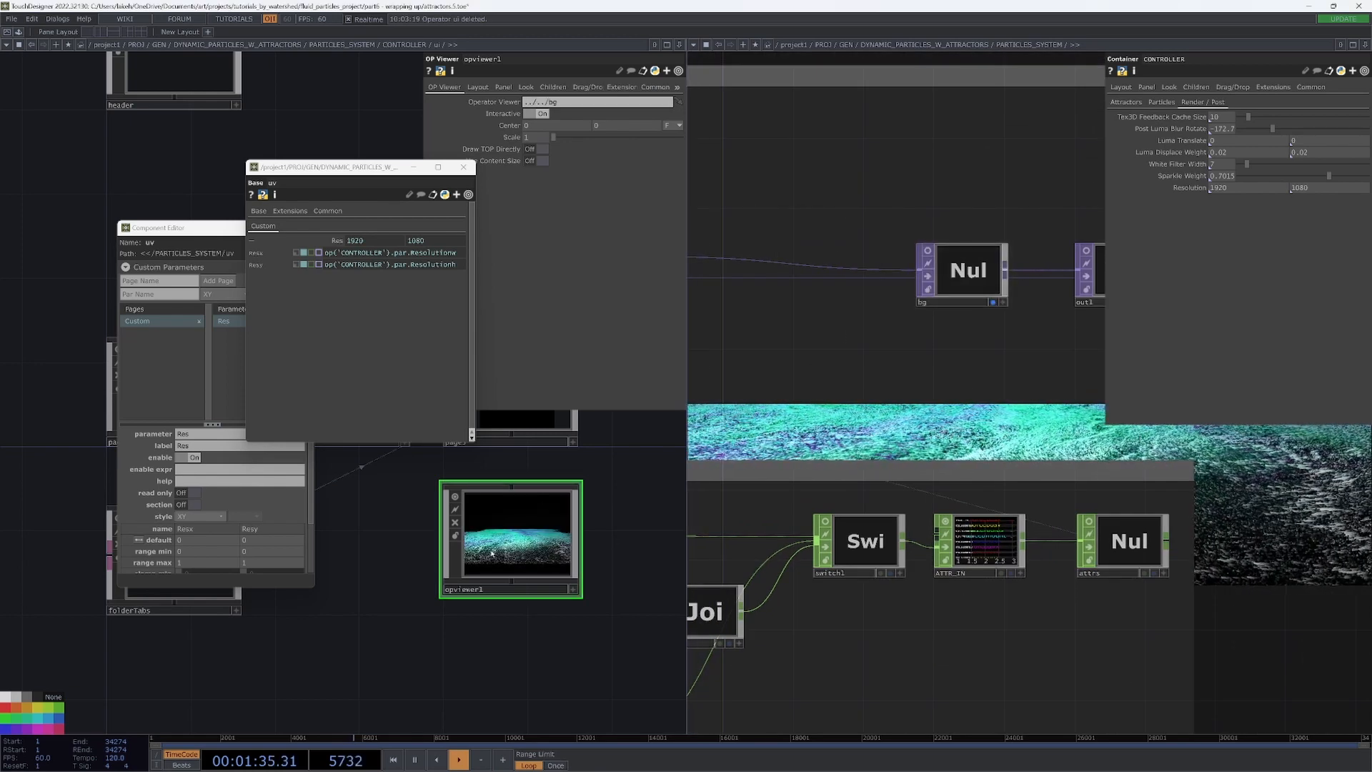
scroll(656, 588, down, 2)
scroll(658, 588, up, 1)
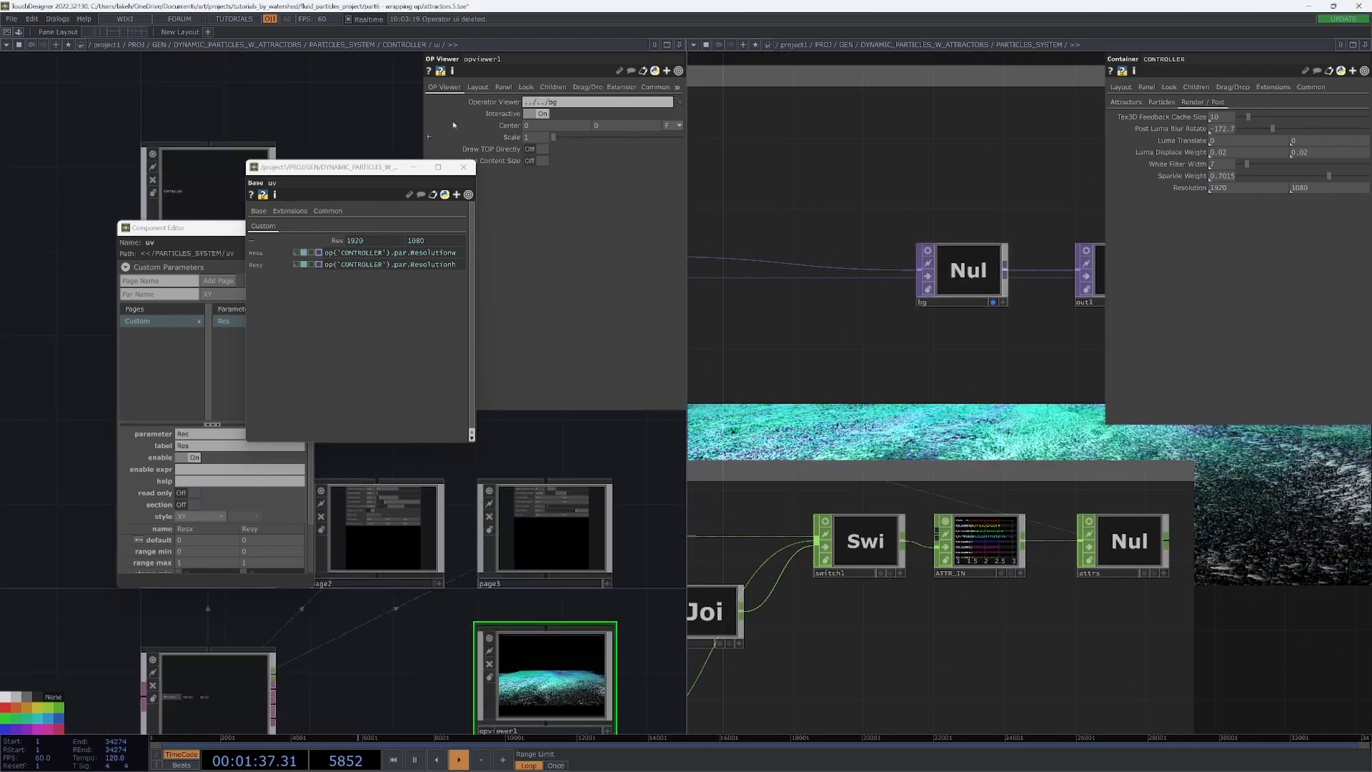
Review opviewer1's Layout size, close the floating uv parameter window and check ui's Children Align menu.
click(477, 87)
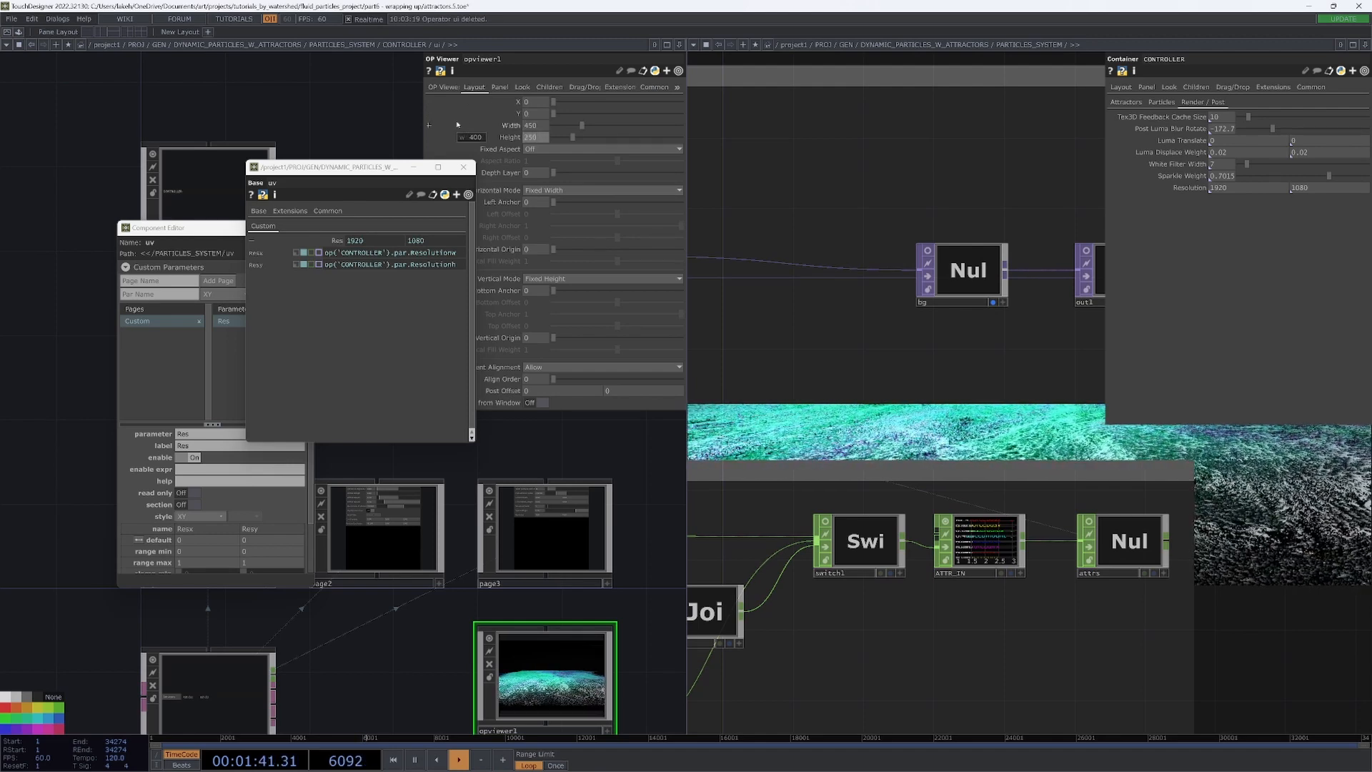
click(463, 168)
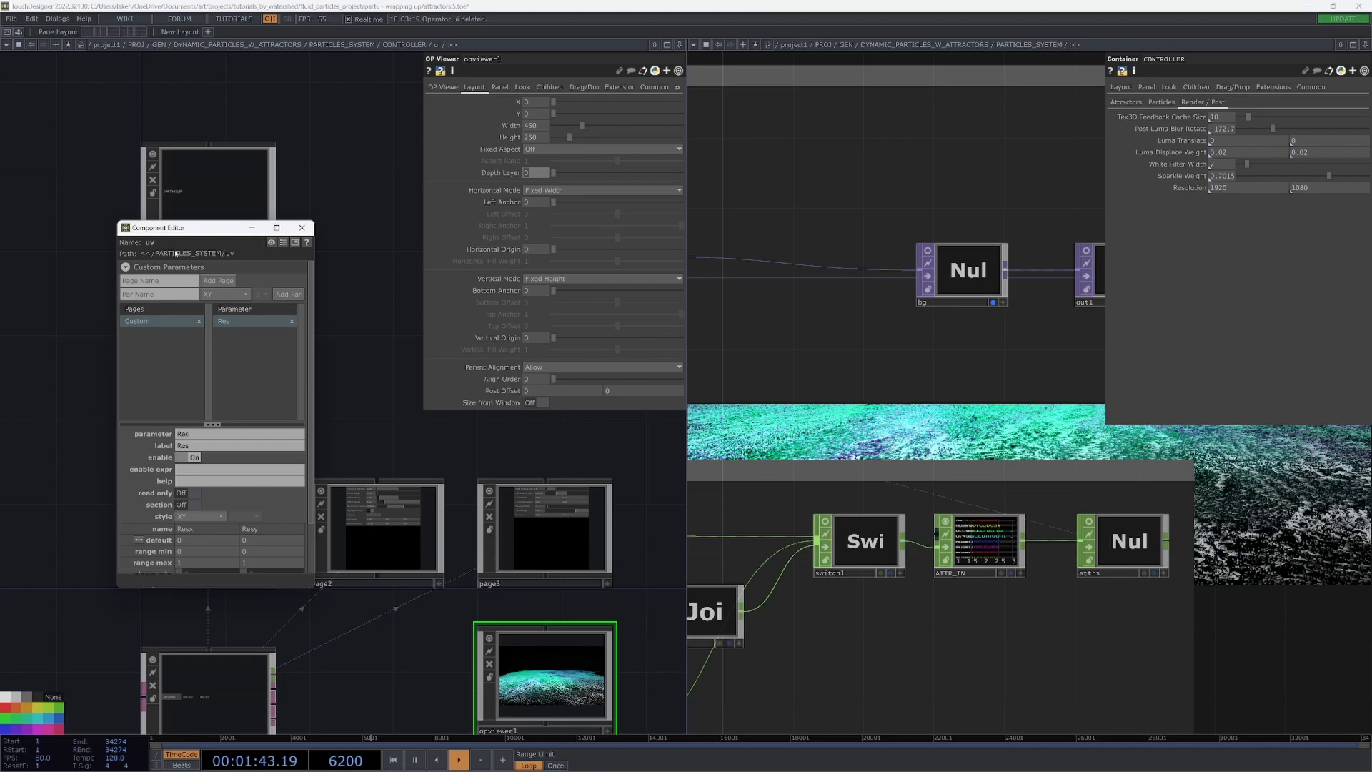
scroll(496, 531, up, 5)
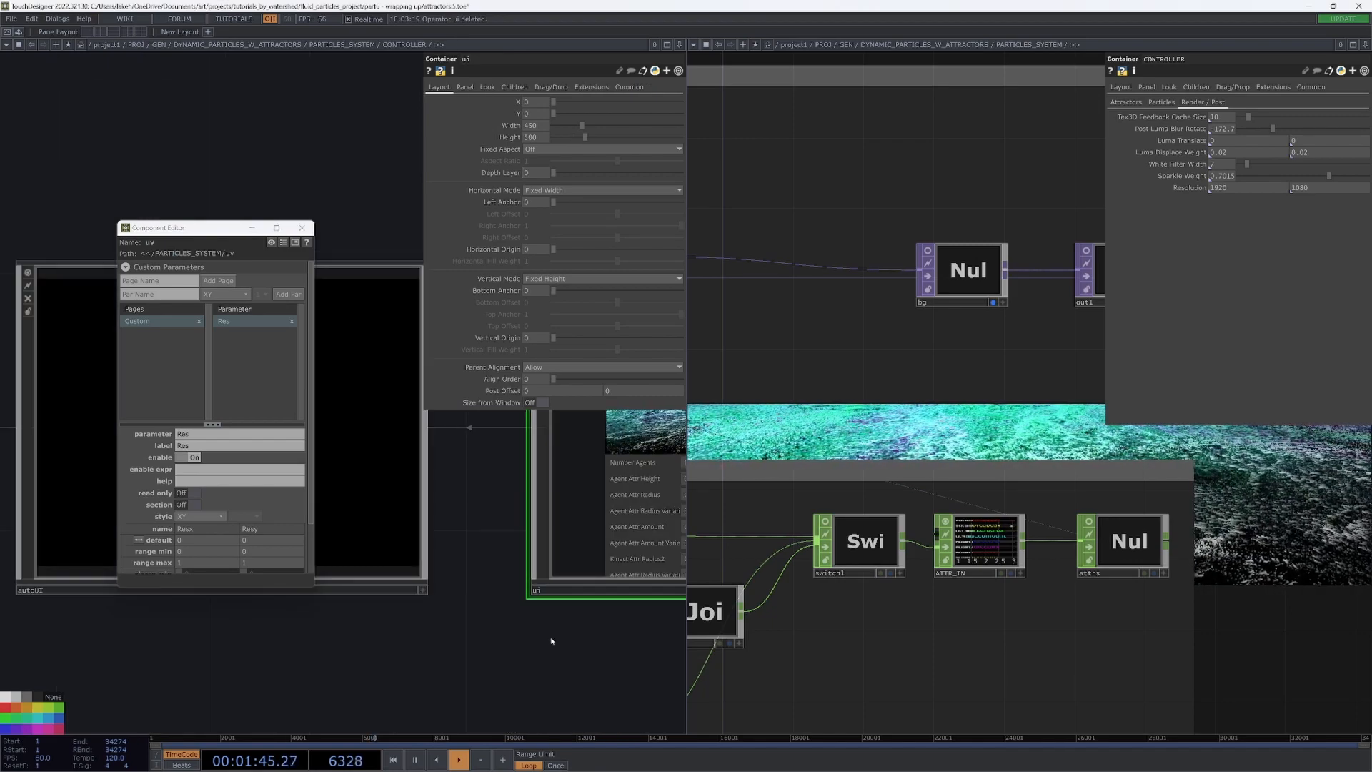
scroll(581, 666, down, 2)
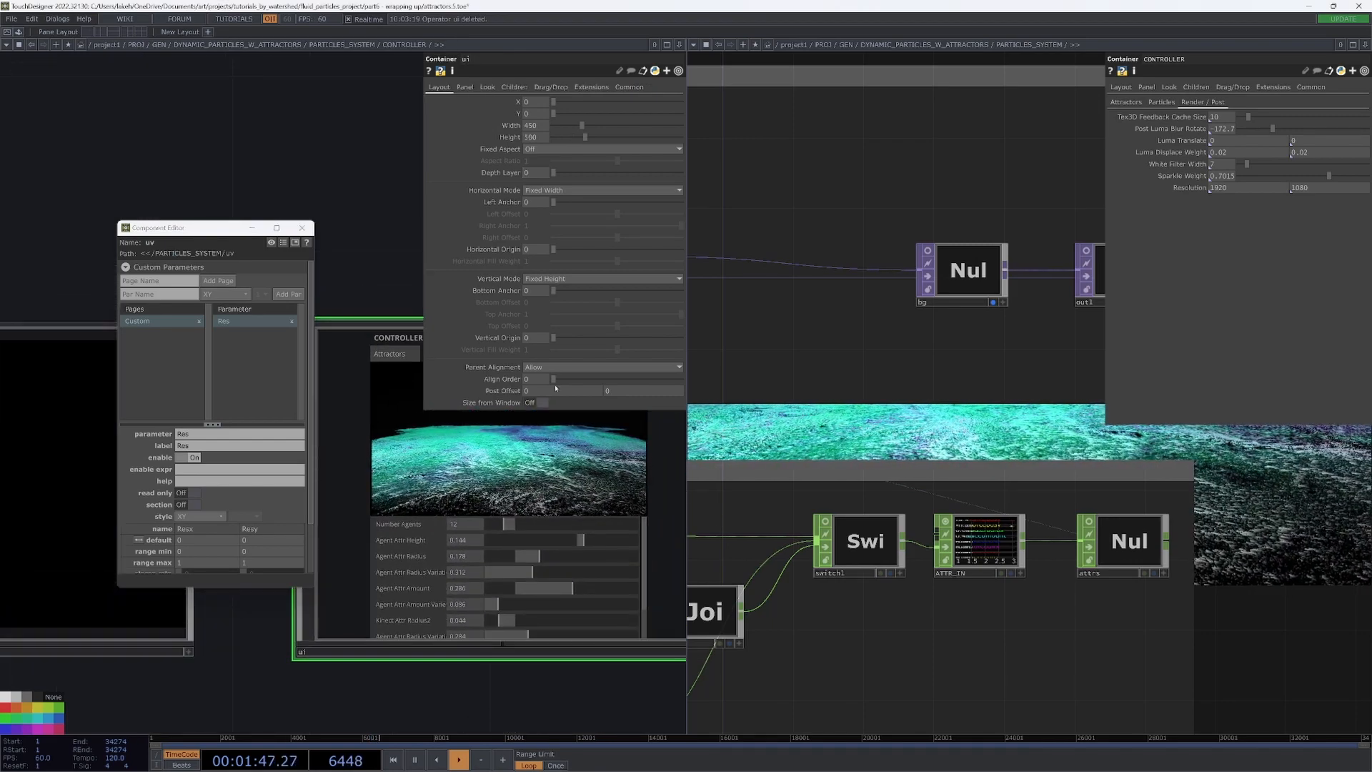
click(568, 87)
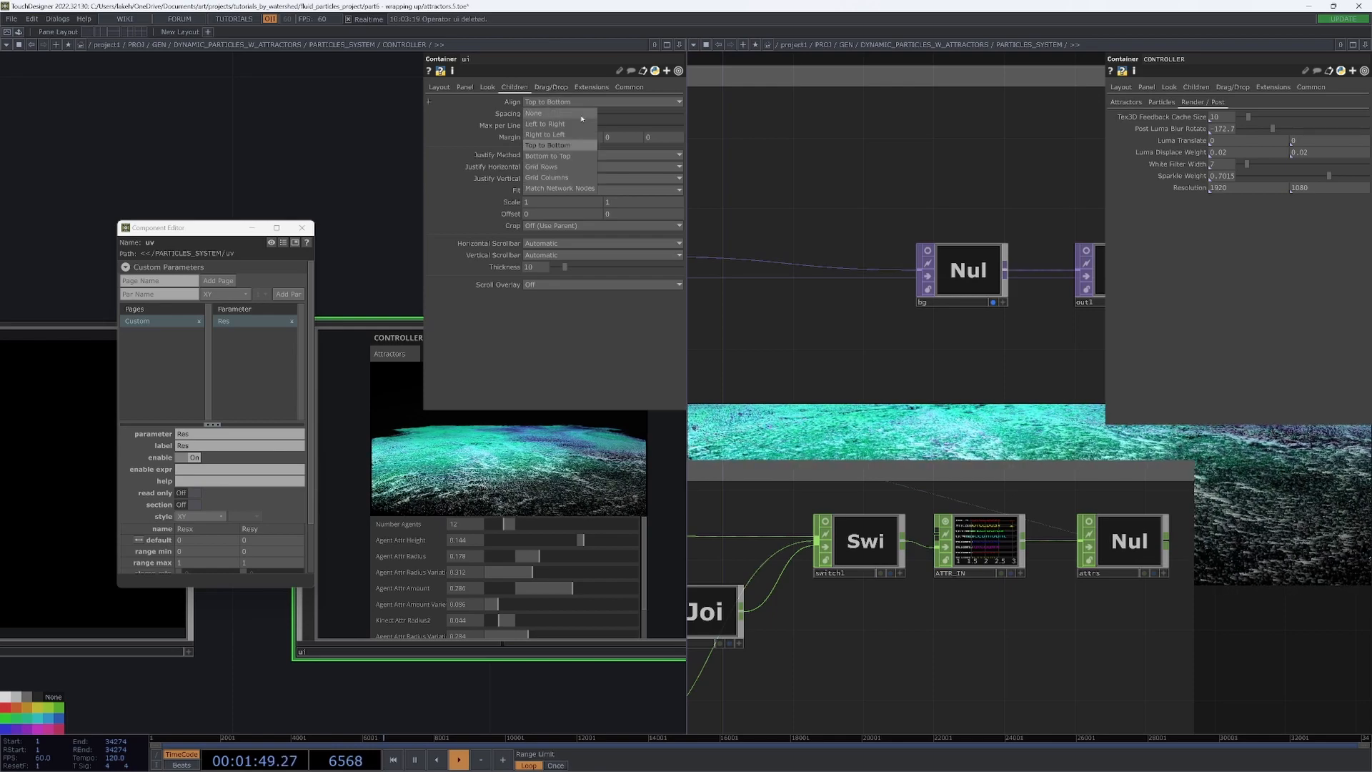
click(547, 147)
click(441, 87)
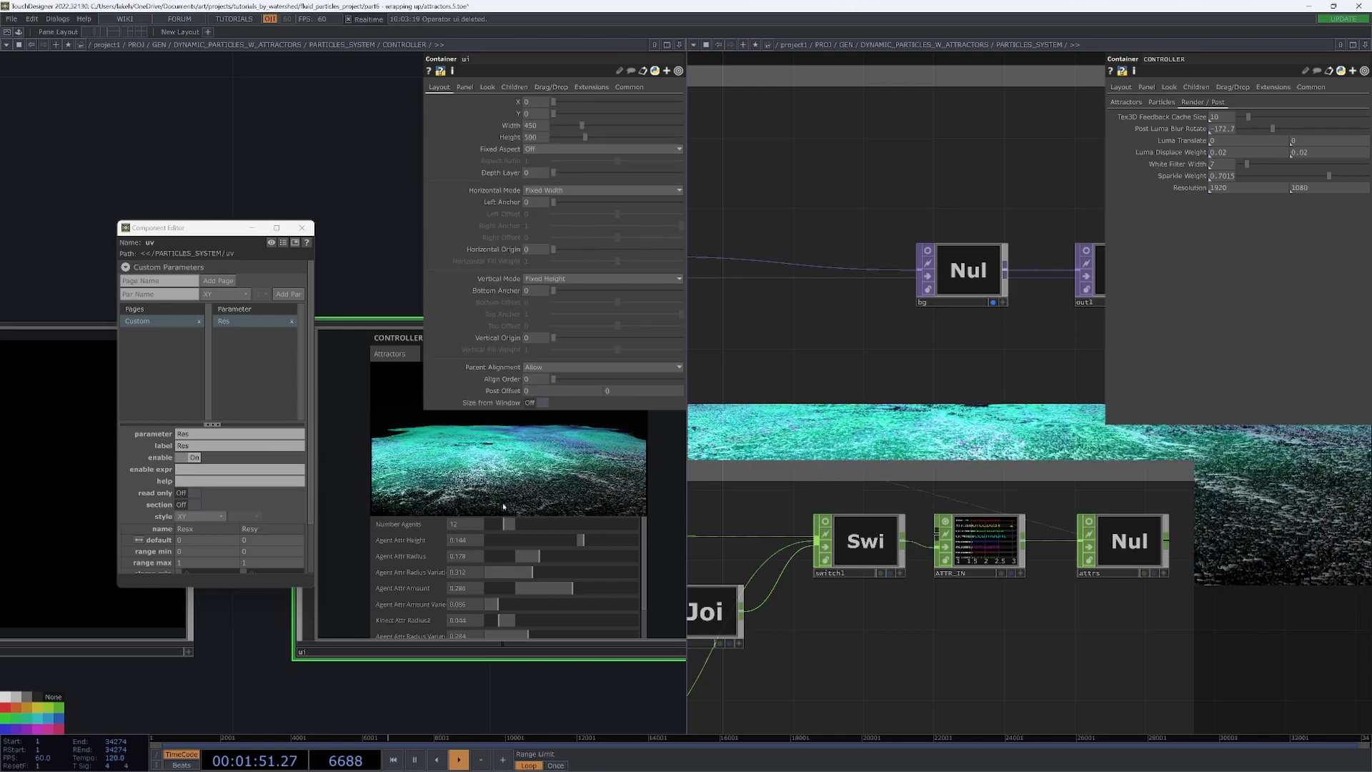
scroll(395, 583, down, 3)
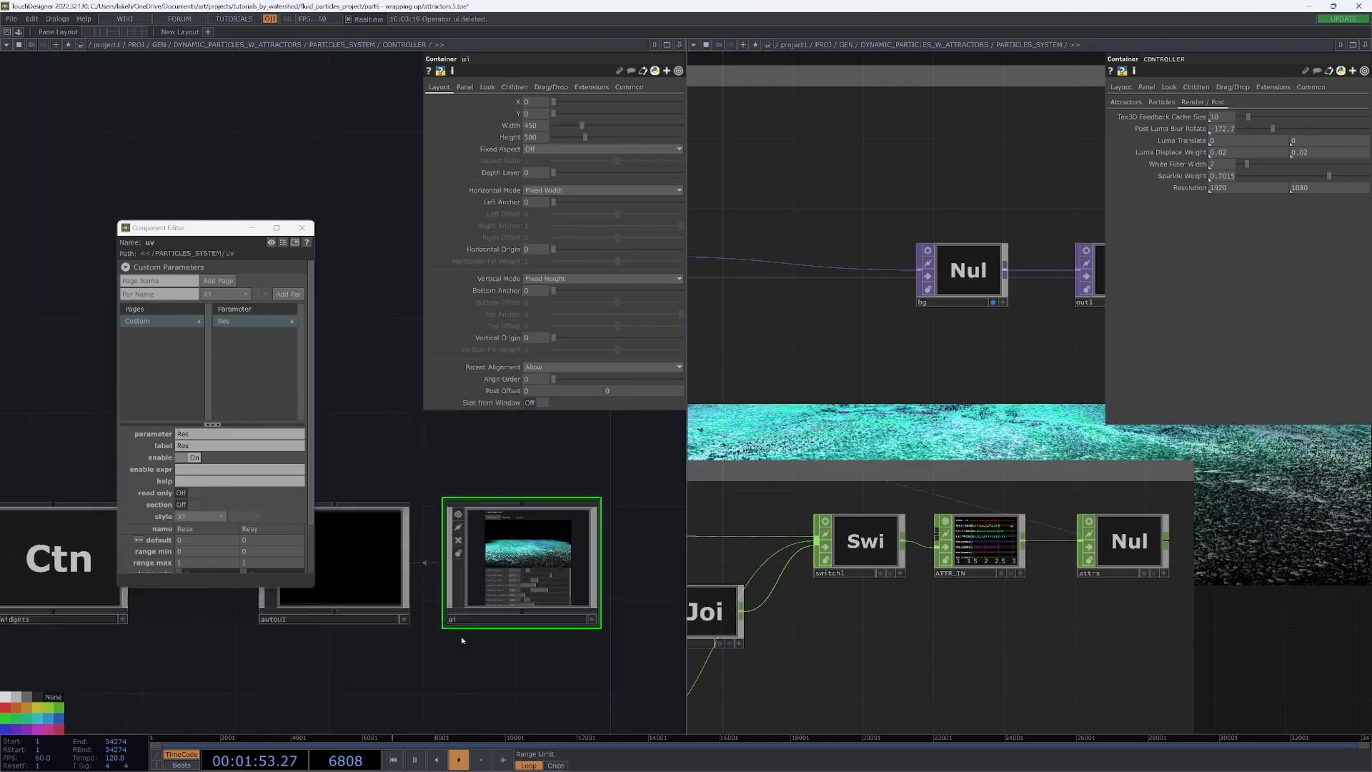
scroll(519, 564, up, 5)
scroll(519, 564, down, 3)
Show page1's info summary to check its fill-mode layout.
middle_click(339, 504)
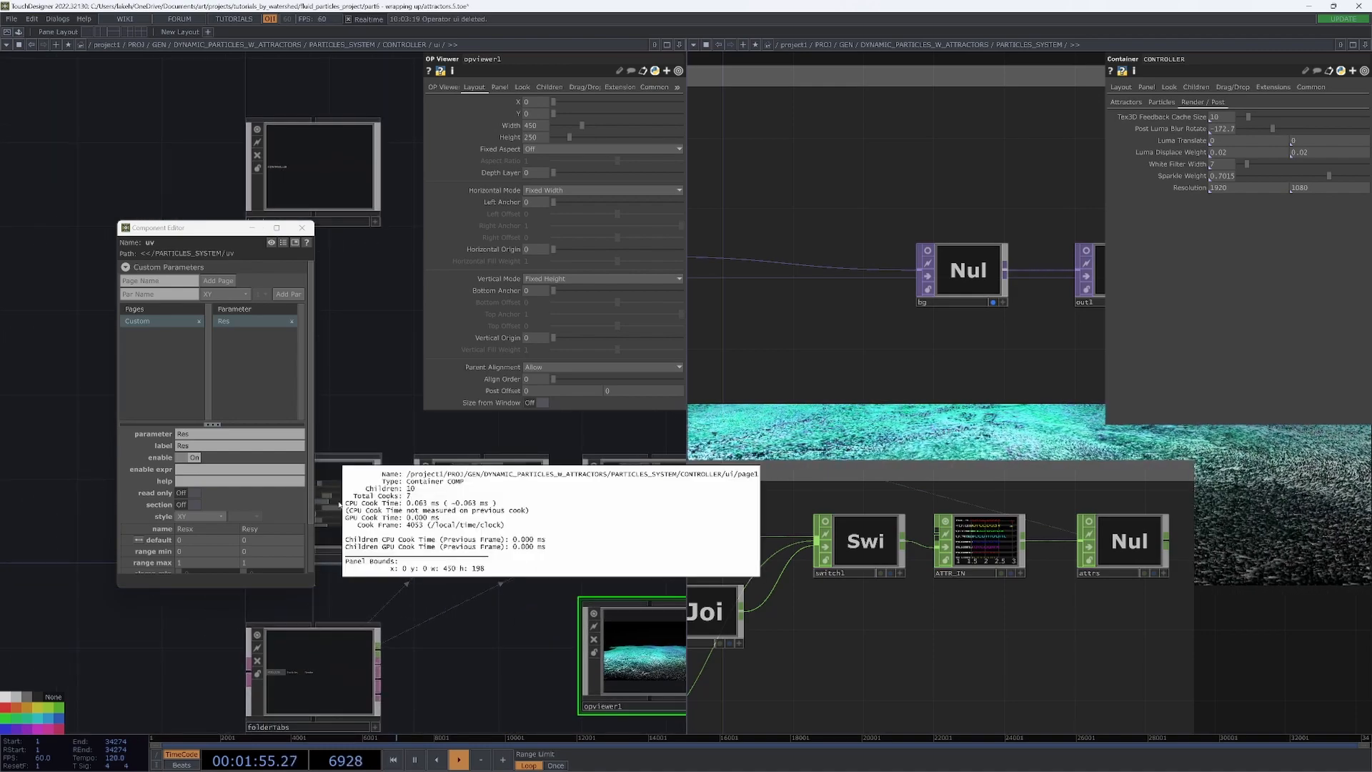
middle_click(343, 515)
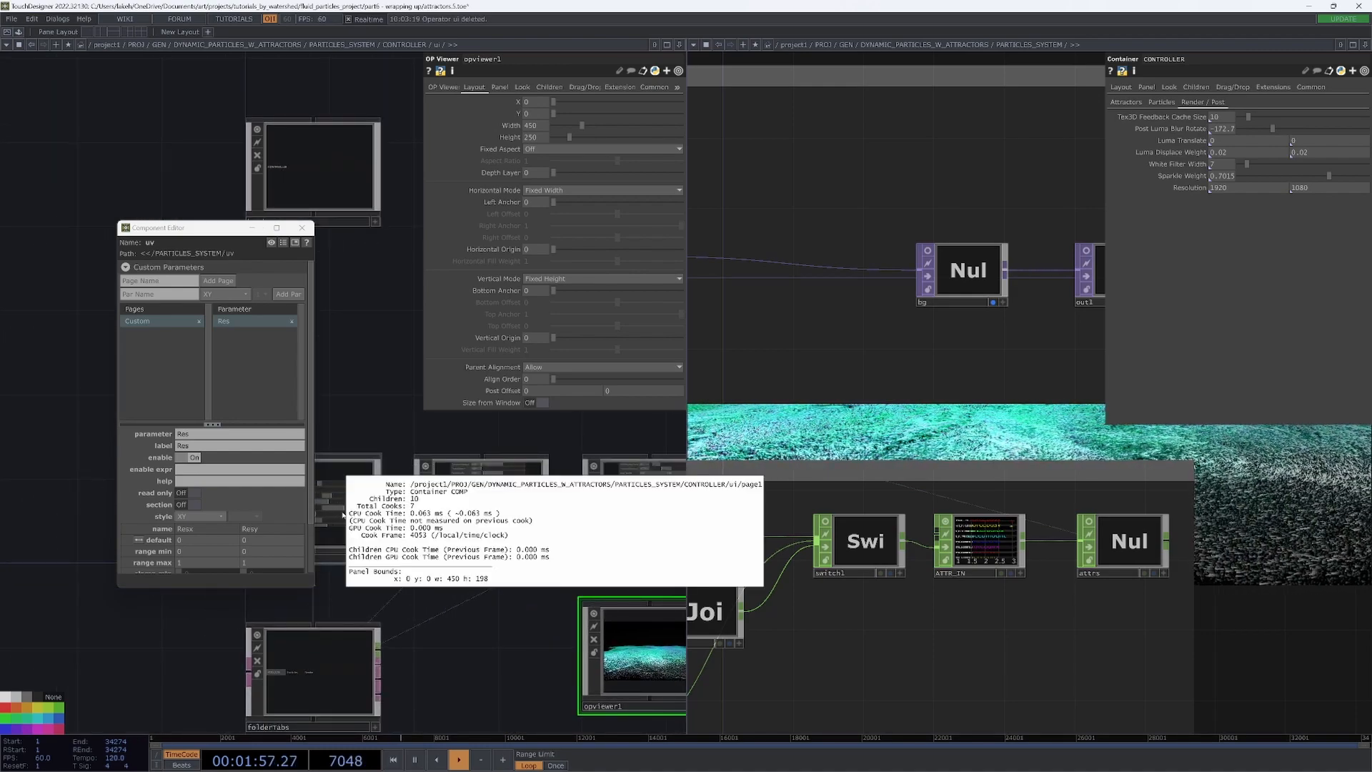
Go up a level, dive into ui, select opviewer1 and review ui's Children and Layout settings.
click(353, 498)
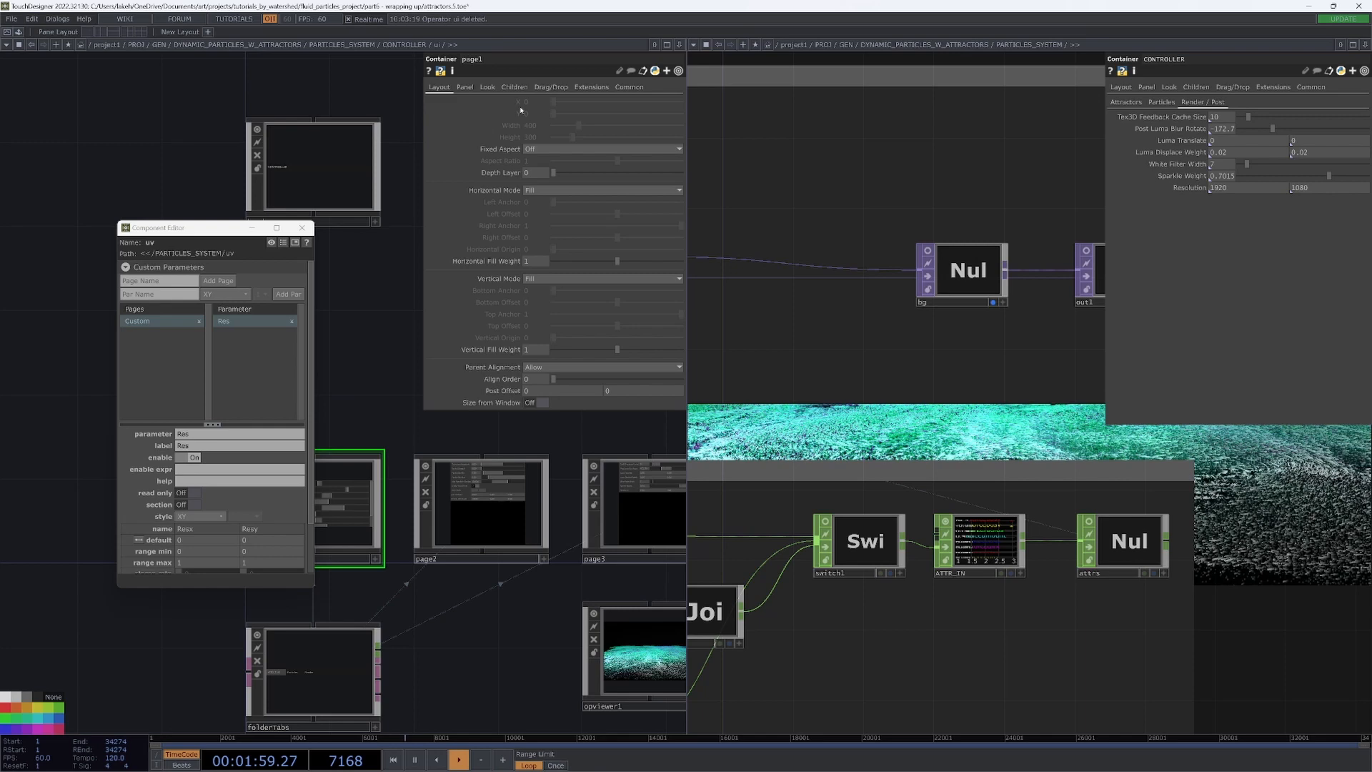
key(u)
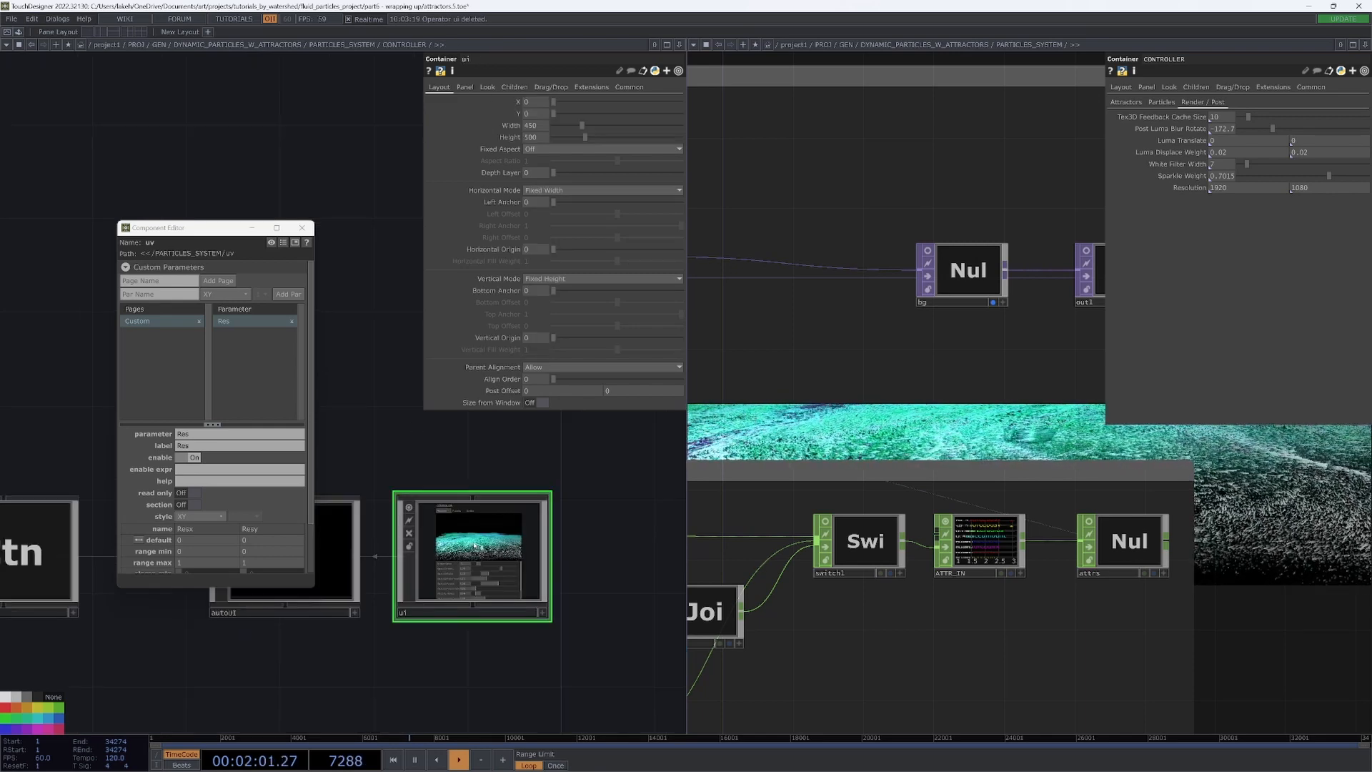
double_click(472, 546)
click(632, 654)
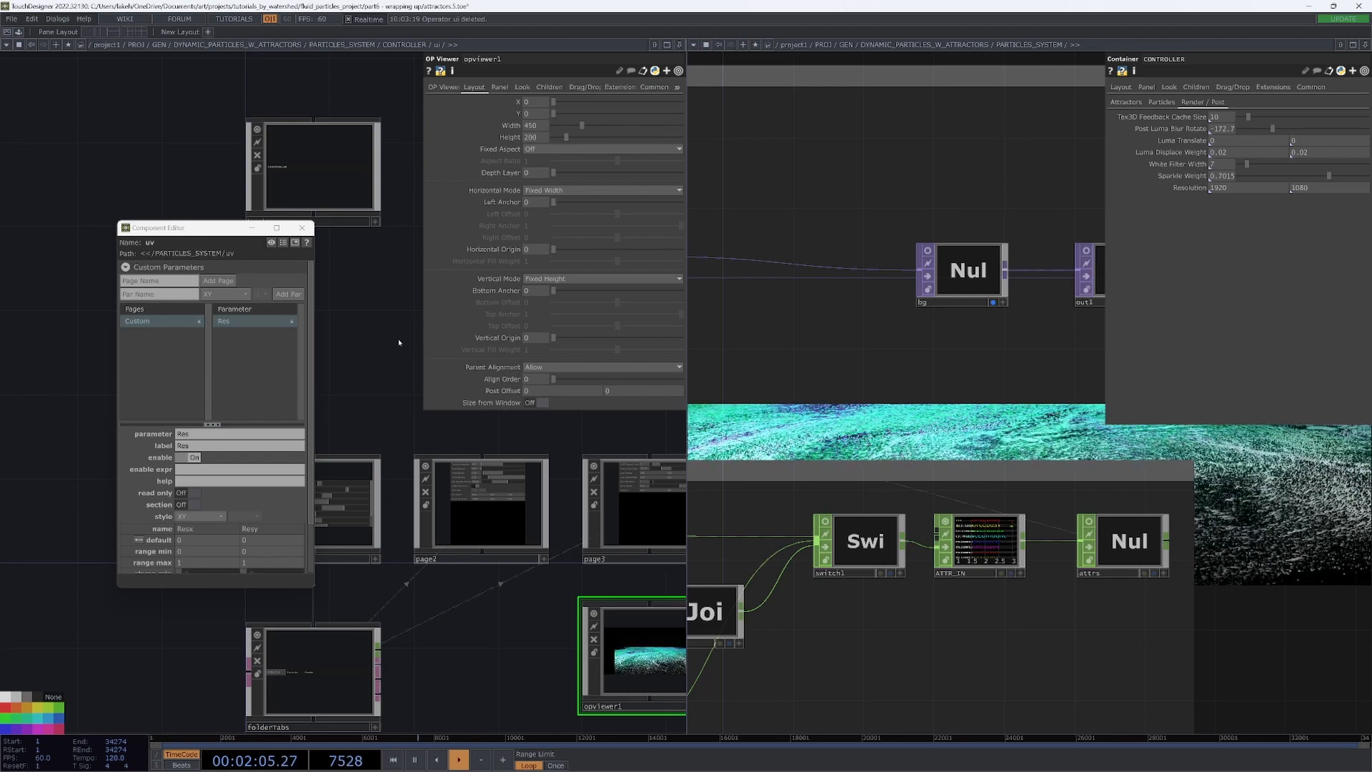
scroll(633, 655, up, 3)
scroll(536, 558, up, 3)
scroll(473, 558, up, 3)
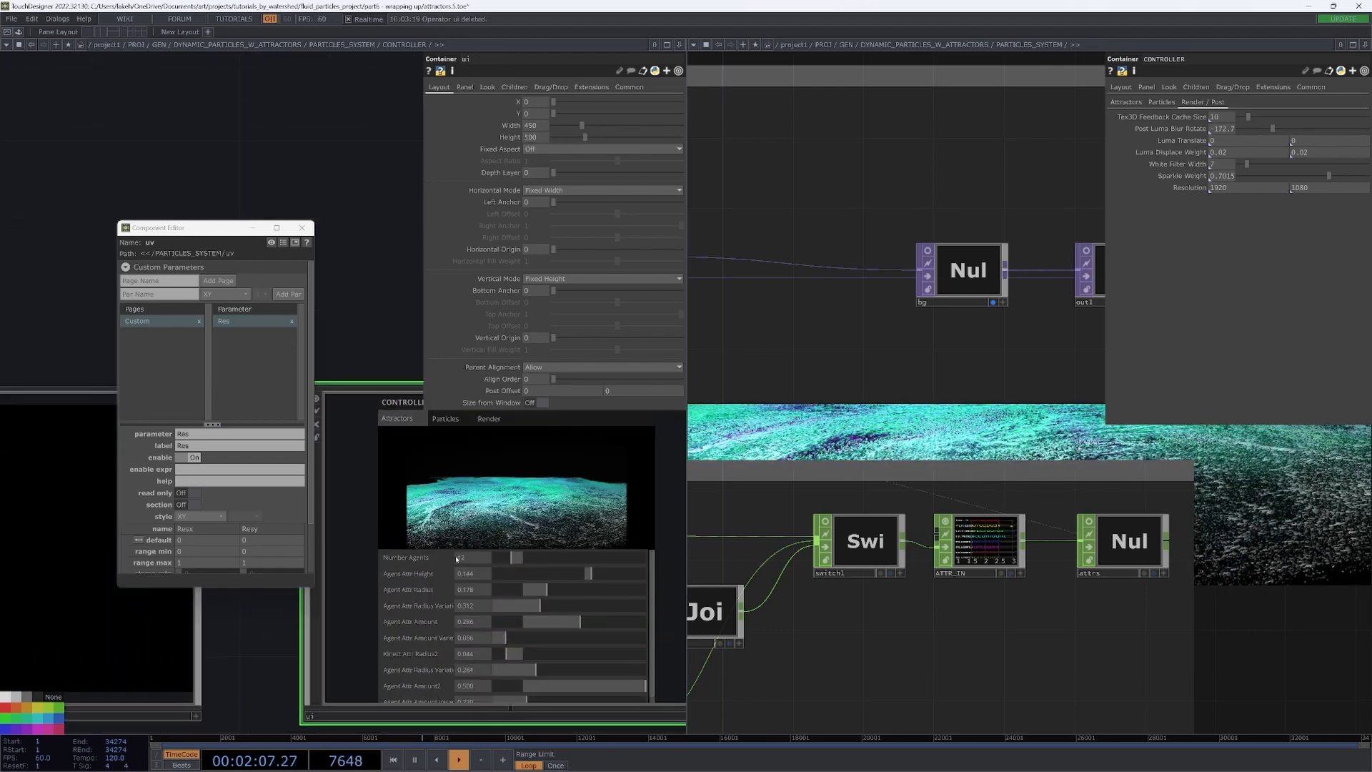
scroll(481, 538, down, 3)
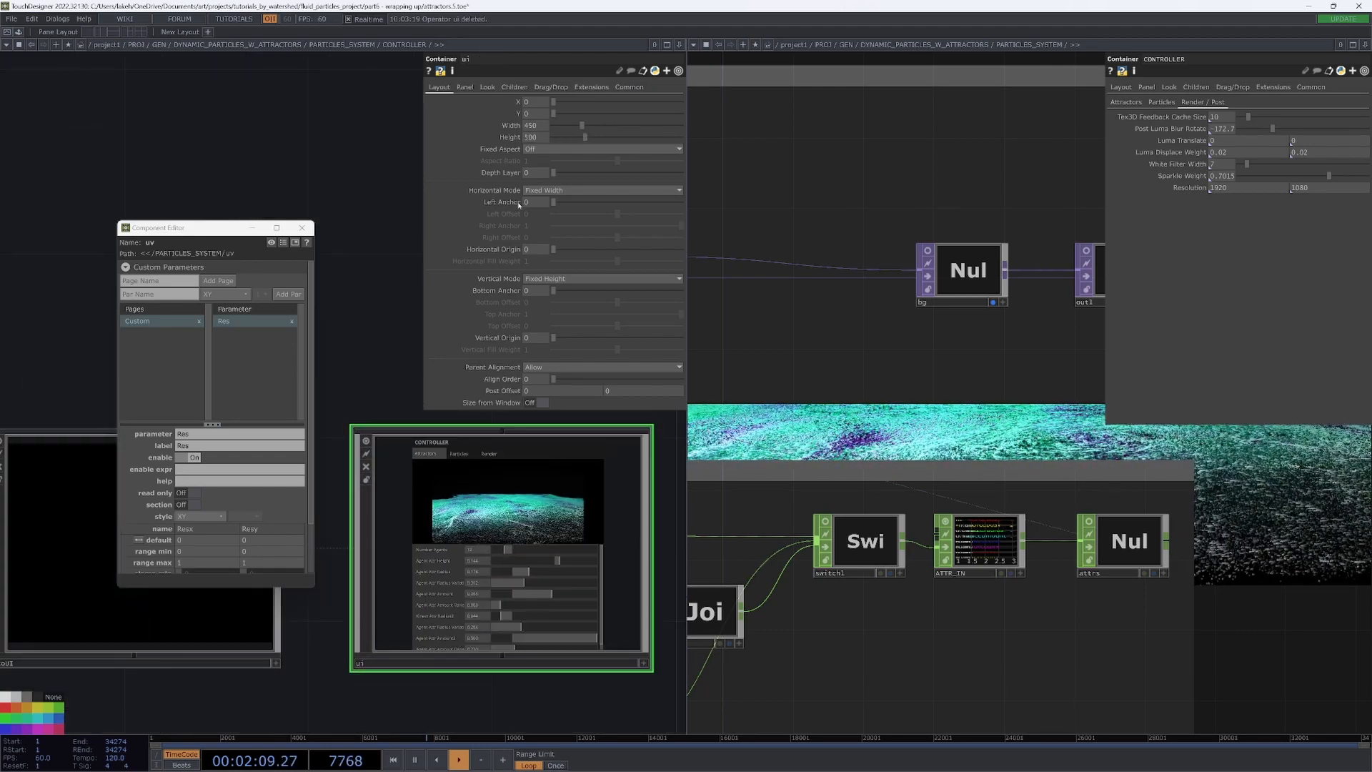
click(544, 86)
click(440, 87)
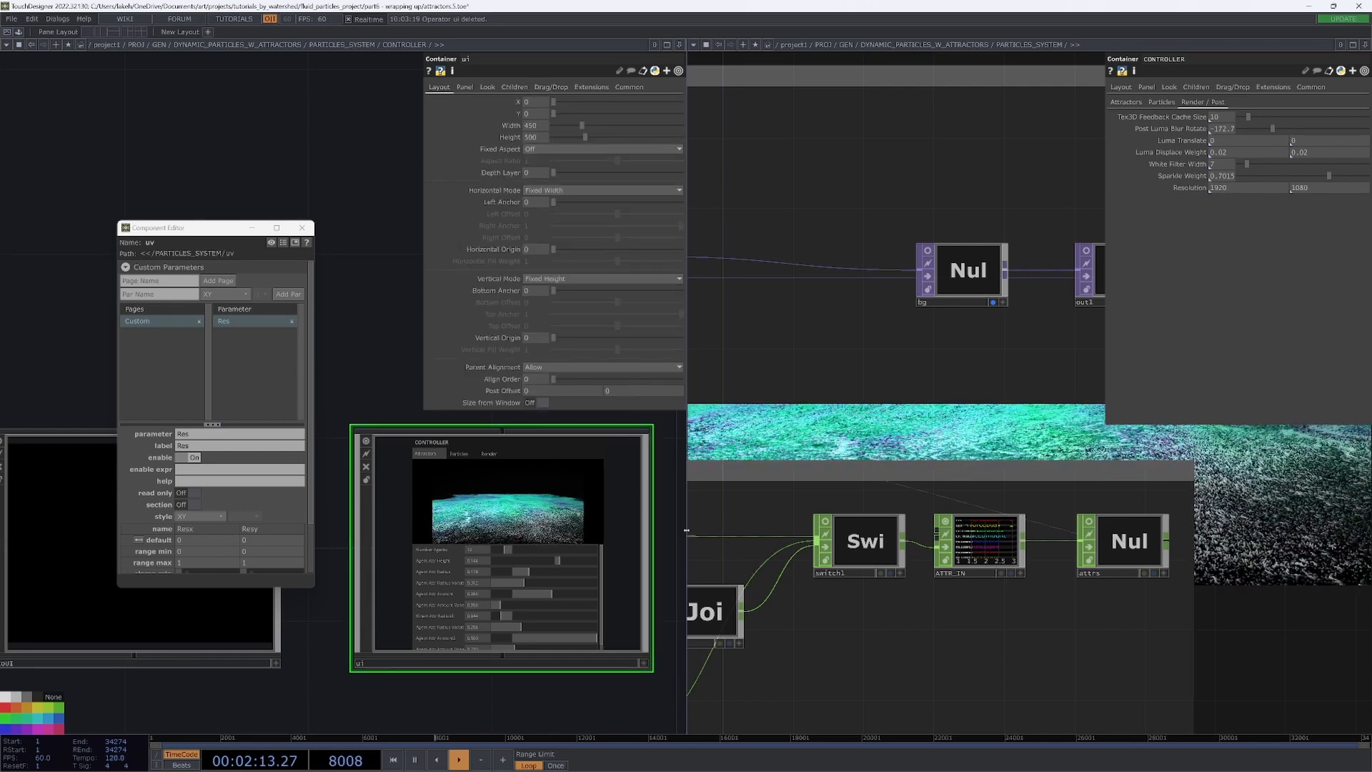
Widen the left network pane and bring the ui container's nodes into view.
drag(688, 534, 885, 533)
scroll(643, 483, down, 3)
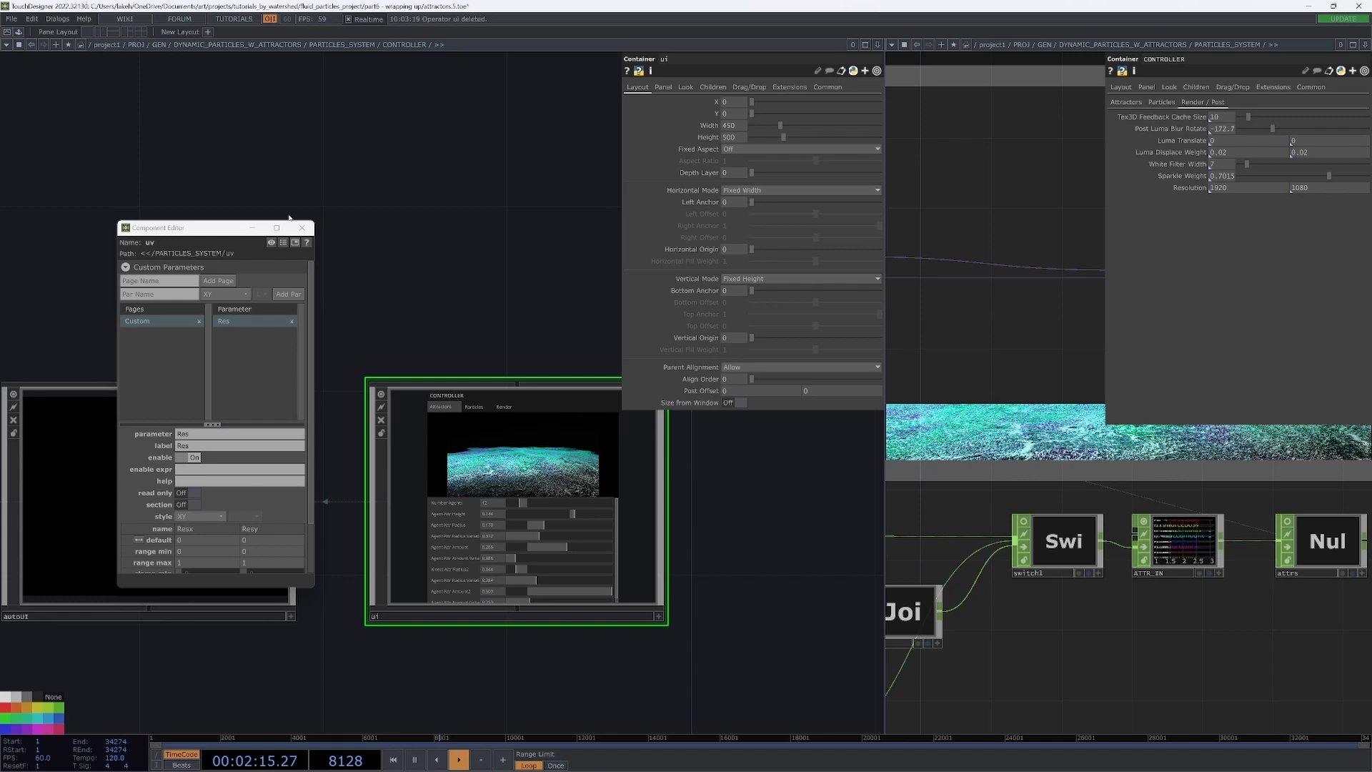
mouse_move(600, 558)
mouse_down()
mouse_move(500, 481)
mouse_move(590, 488)
mouse_up()
scroll(501, 480, up, 3)
key(Return)
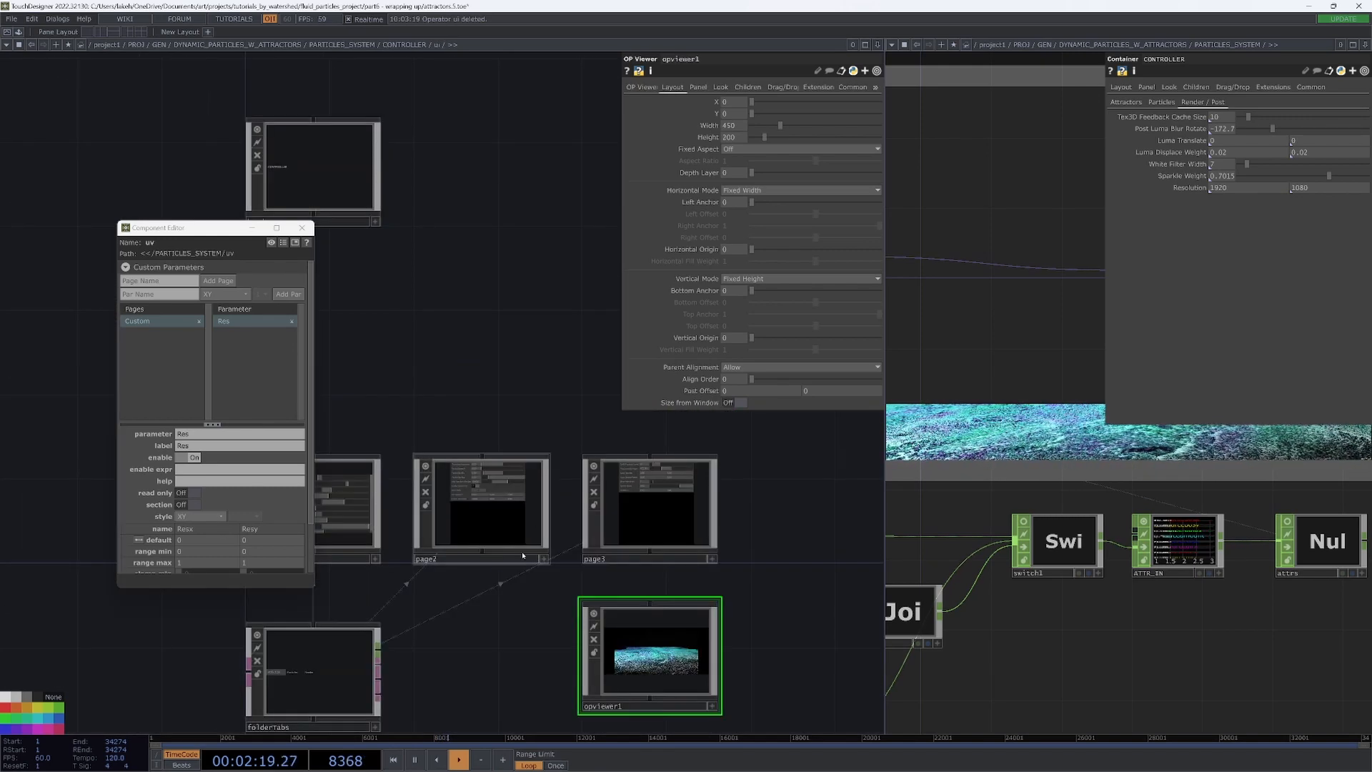
scroll(599, 580, up, 2)
mouse_move(536, 536)
mouse_down()
mouse_move(598, 579)
mouse_move(695, 545)
mouse_up()
scroll(644, 558, up, 3)
scroll(558, 278, down, 3)
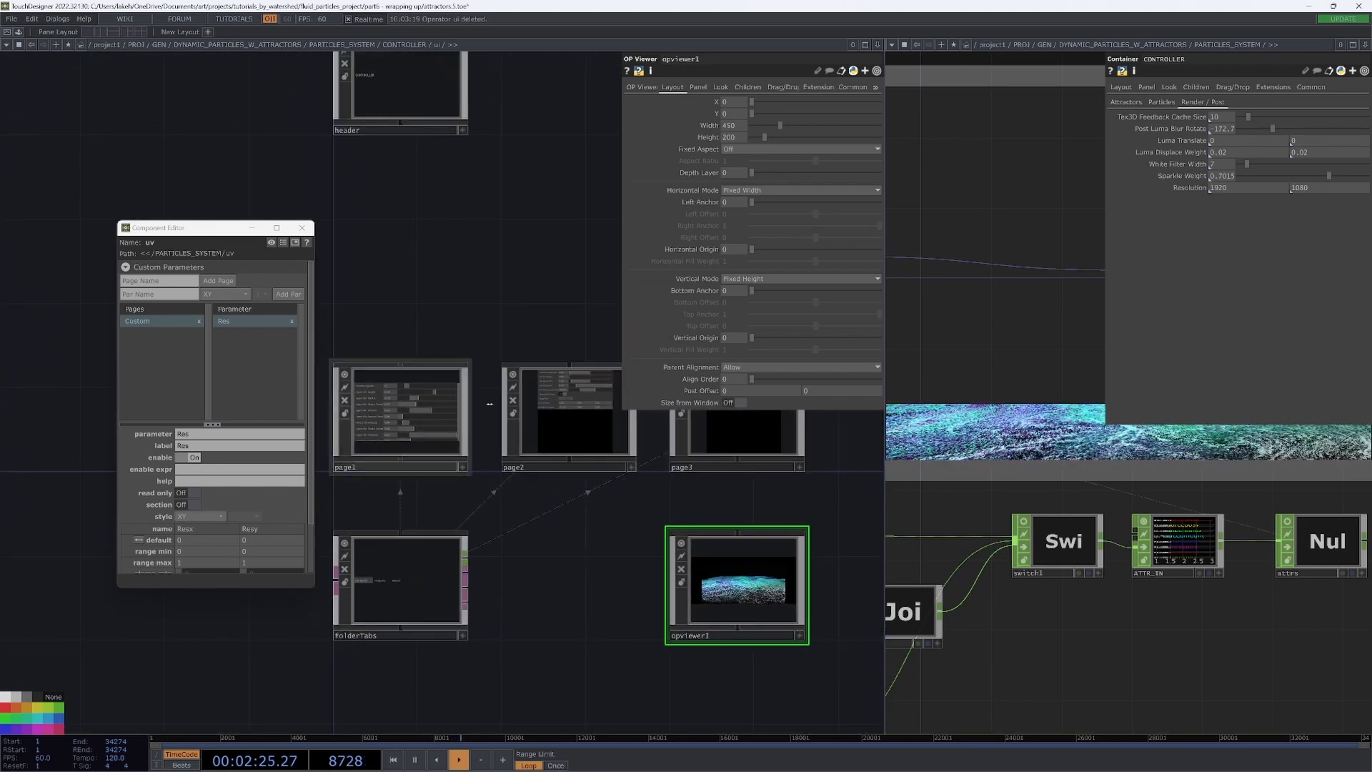
Inspect page1, page2, page3 and folderTabs, then return to the CONTROLLER level.
click(424, 421)
click(569, 418)
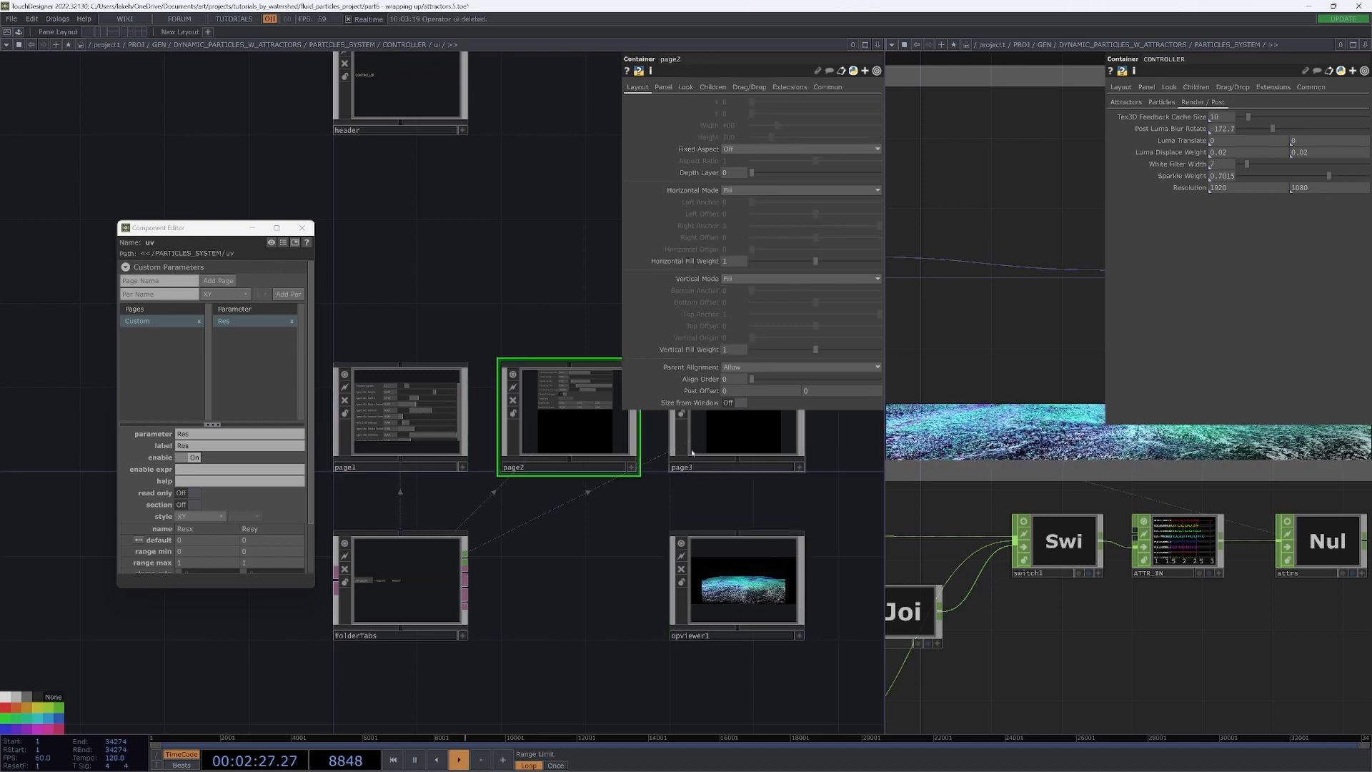
click(739, 423)
click(400, 585)
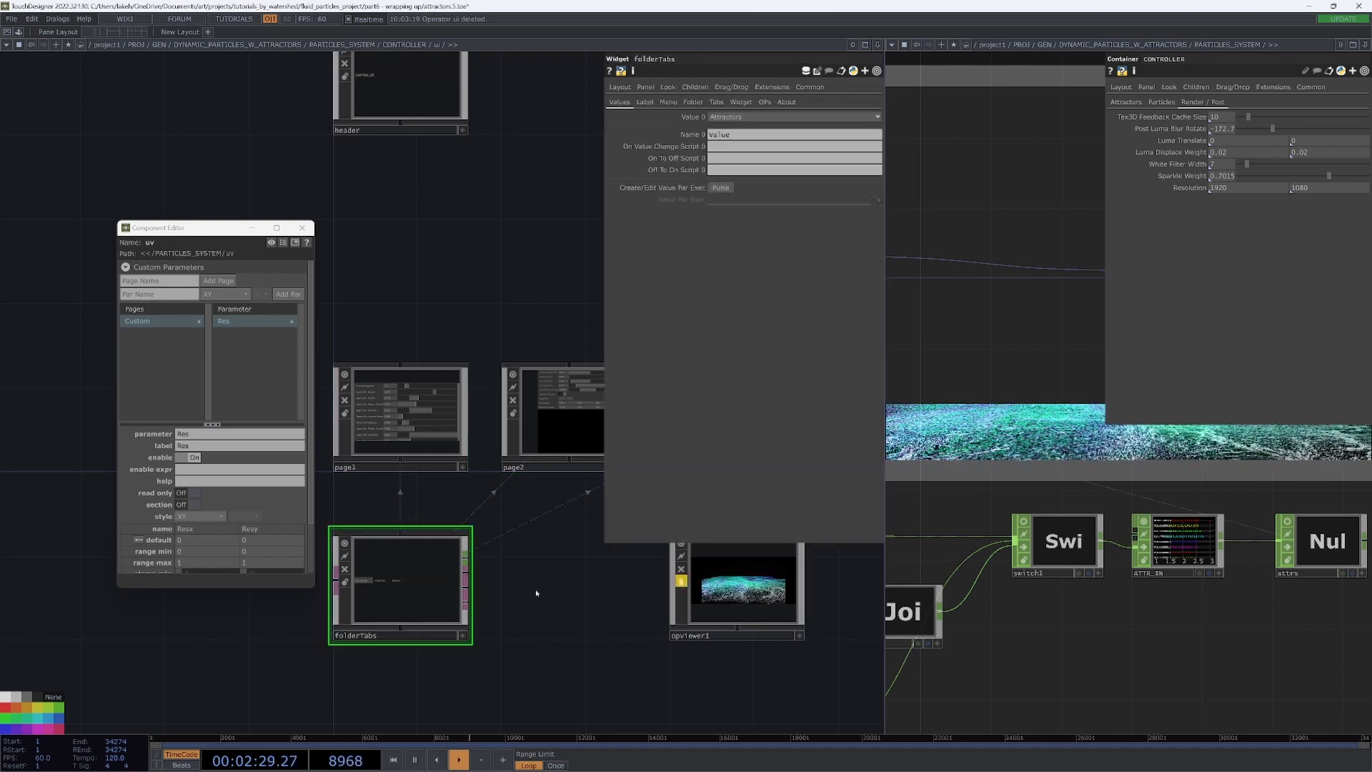
key(u)
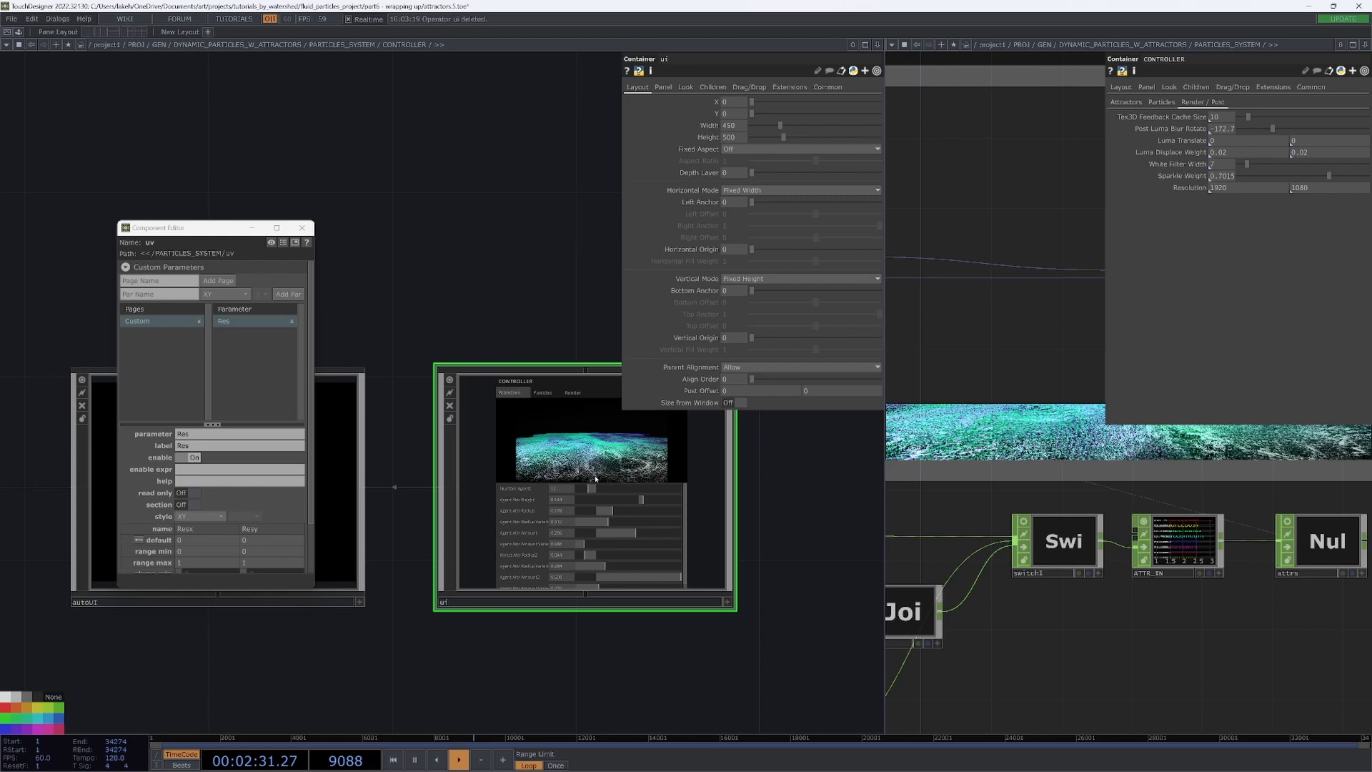
scroll(612, 510, up, 2)
scroll(613, 511, up, 3)
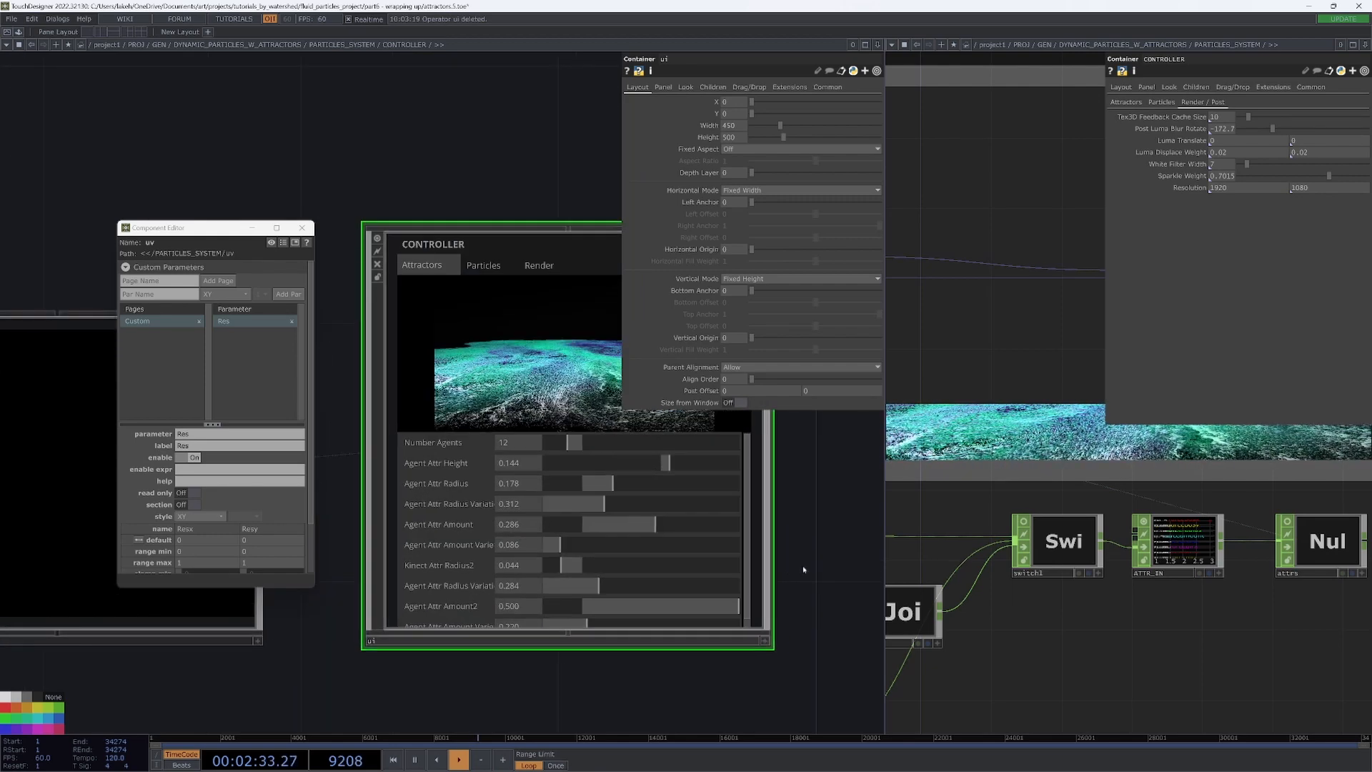
scroll(644, 504, up, 2)
scroll(644, 504, down, 2)
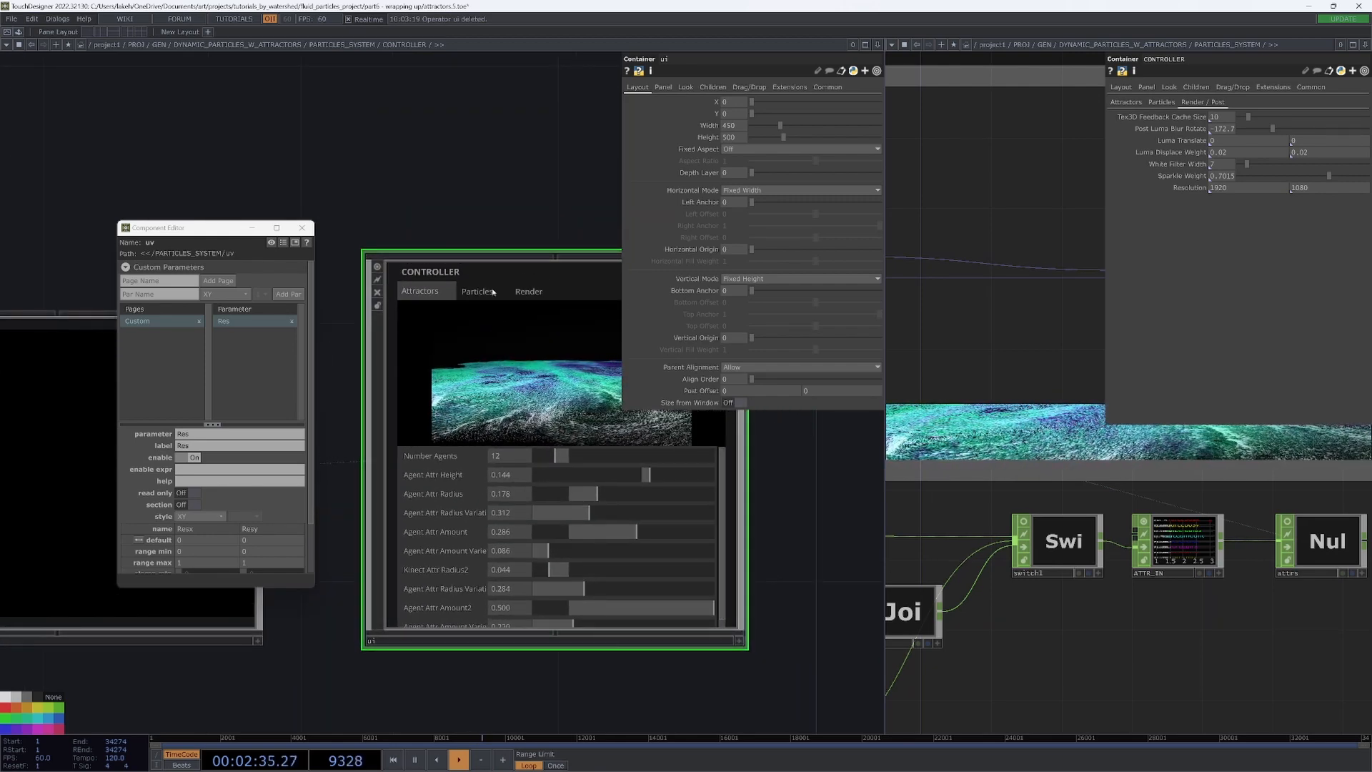
Browse the CONTROLLER panel's Particles and Render pages and settle on Attractors.
click(467, 285)
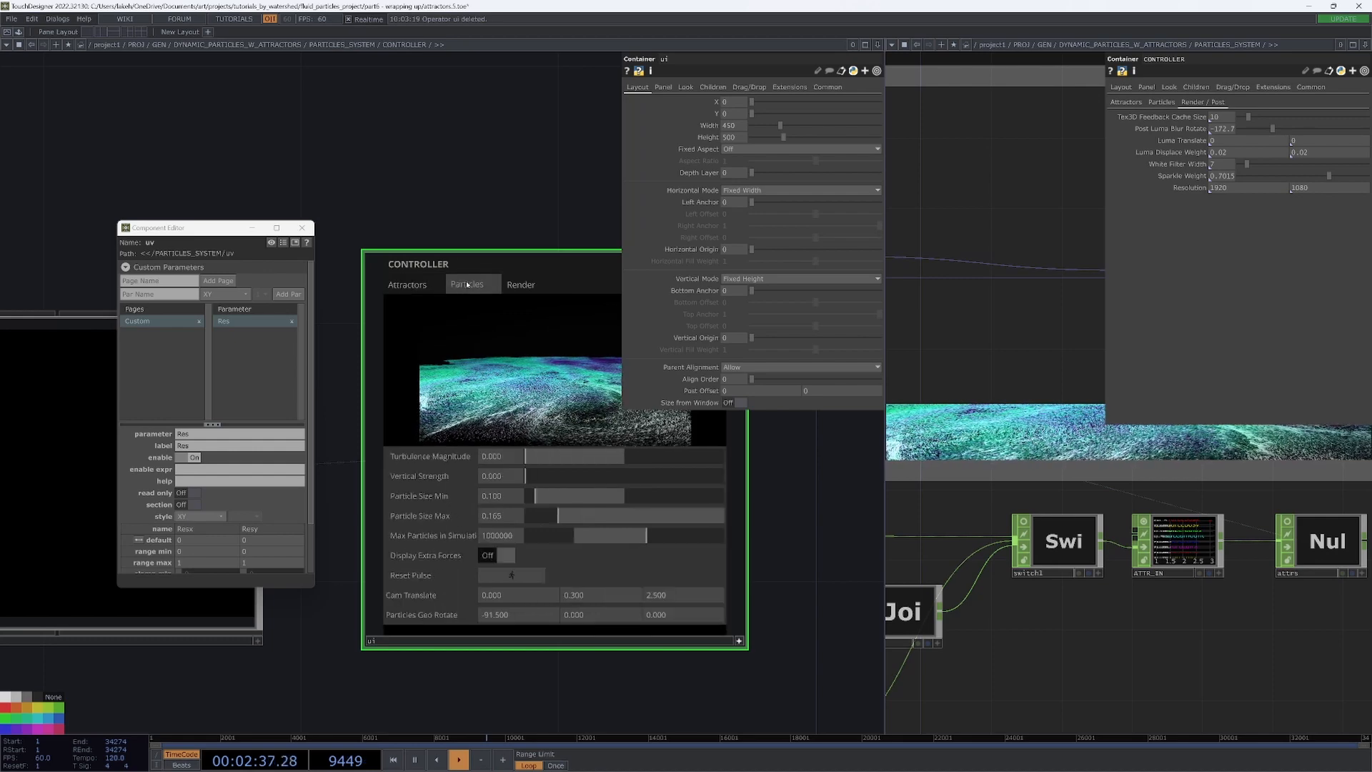
click(520, 285)
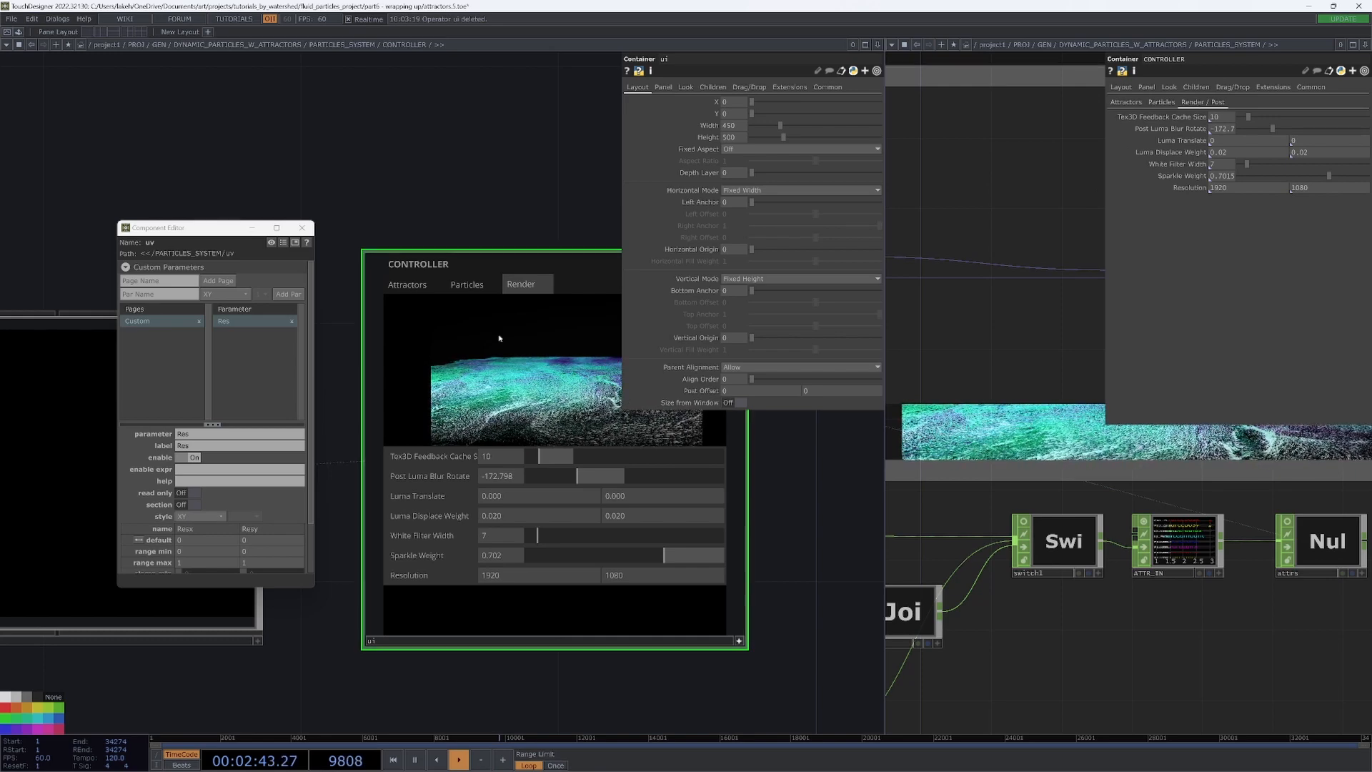
click(407, 283)
click(466, 285)
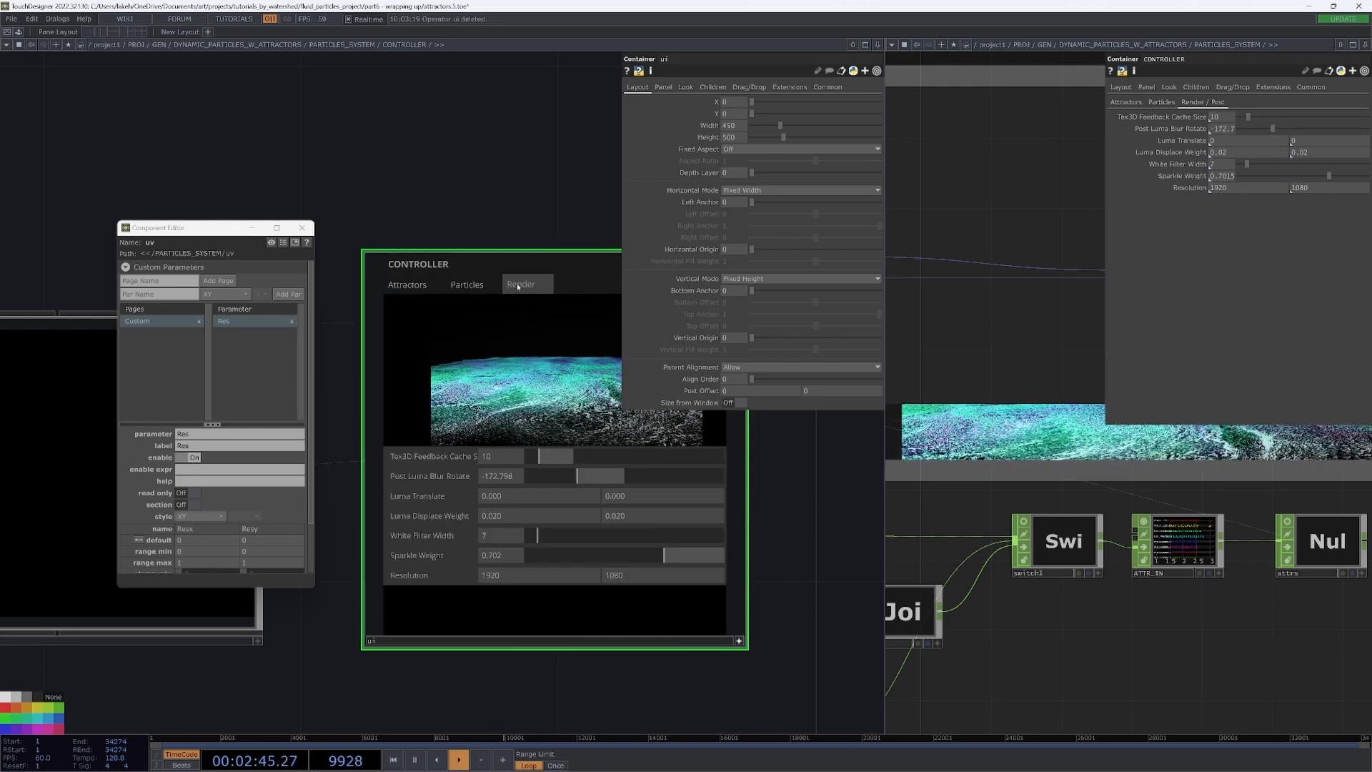
click(408, 283)
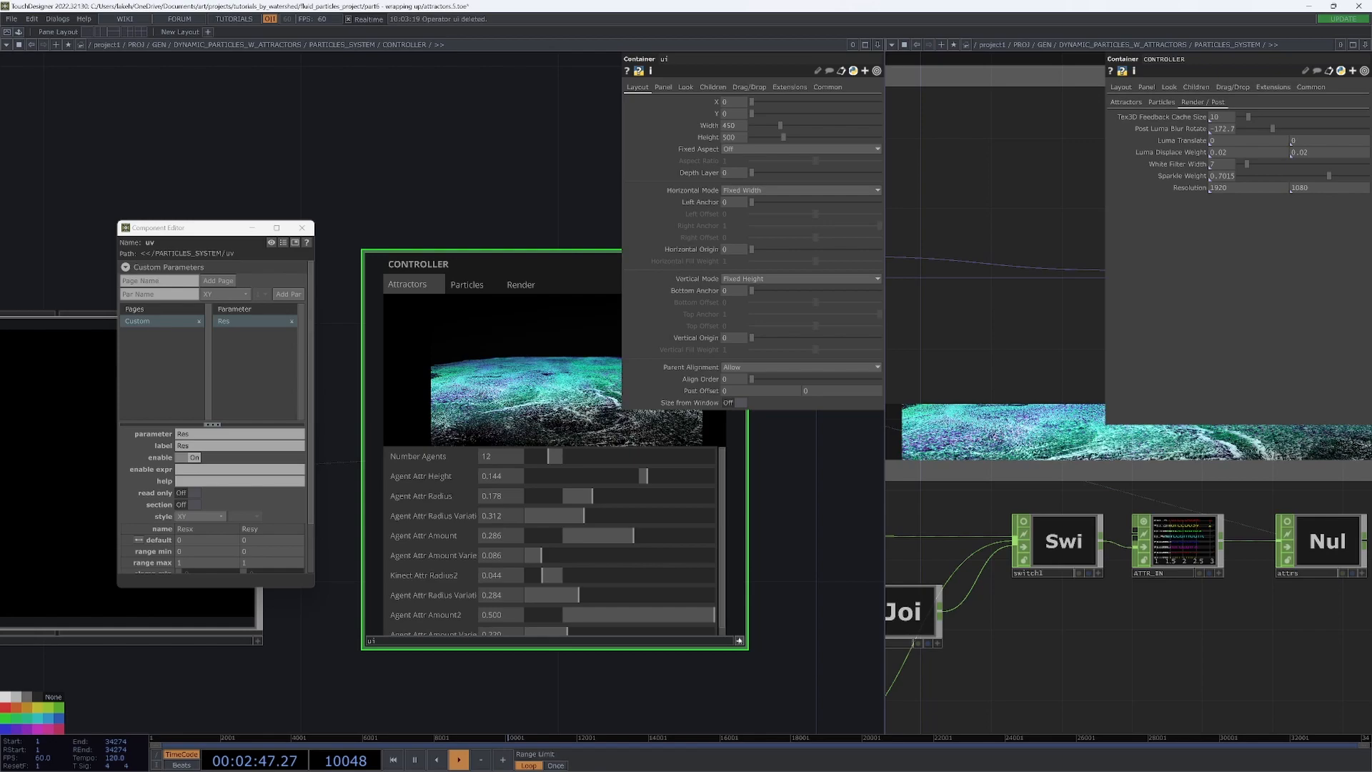
scroll(756, 629, down, 4)
drag(754, 629, 764, 551)
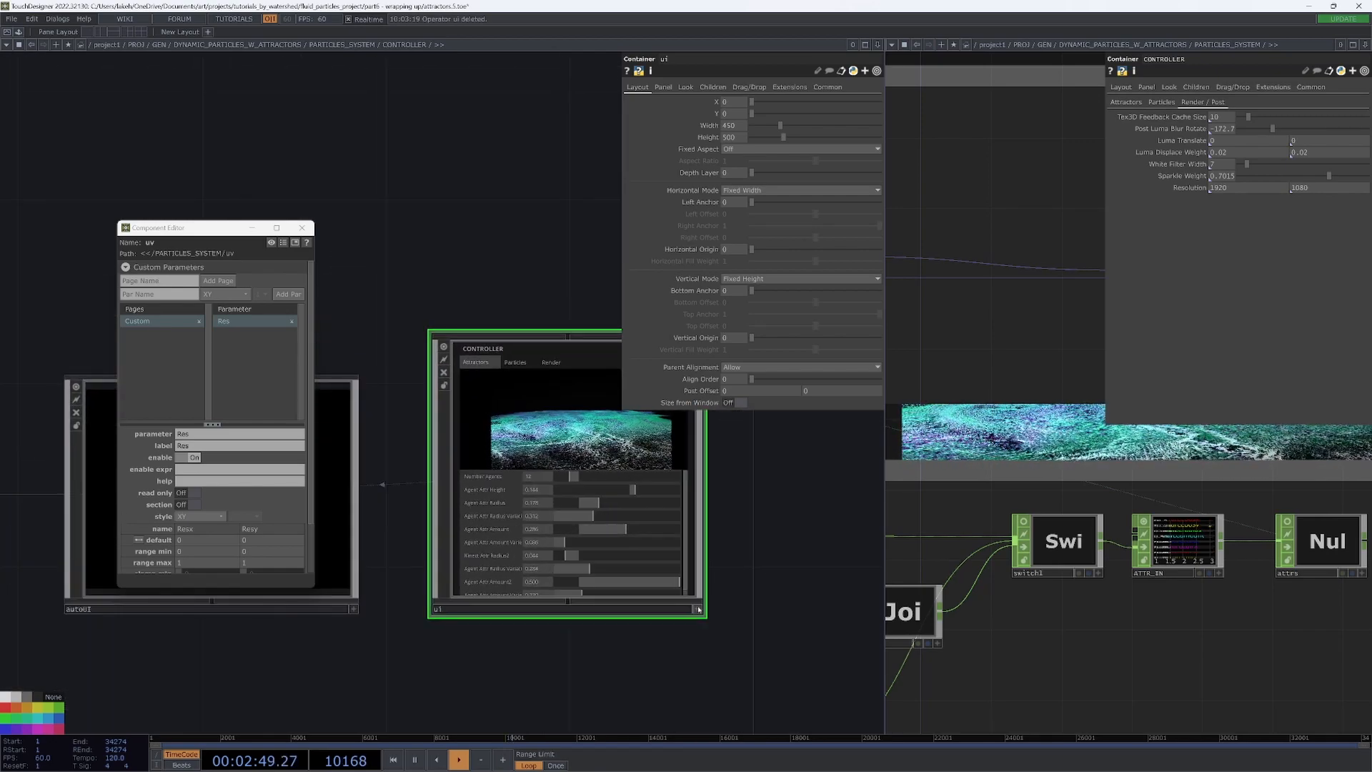
scroll(758, 581, down, 5)
scroll(536, 483, down, 5)
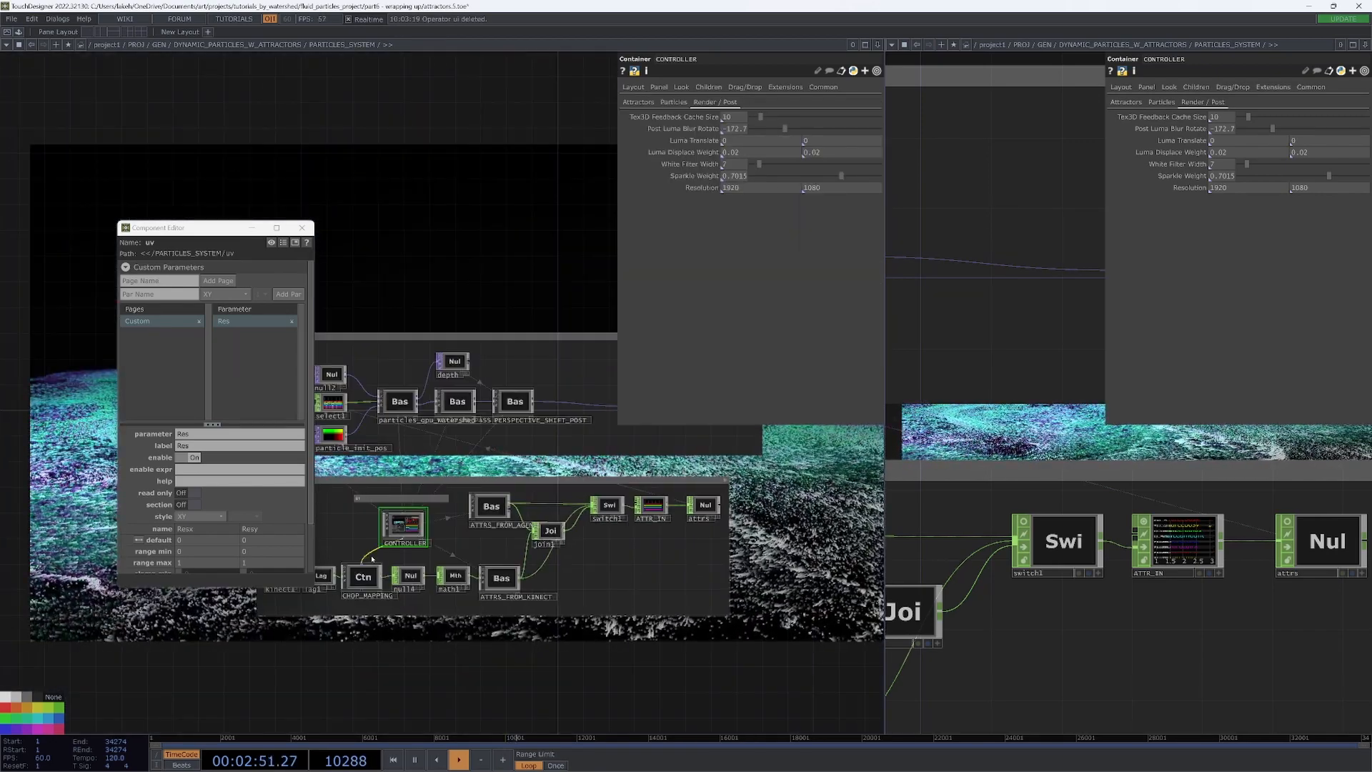
scroll(450, 504, up, 5)
scroll(420, 523, up, 4)
scroll(388, 352, up, 3)
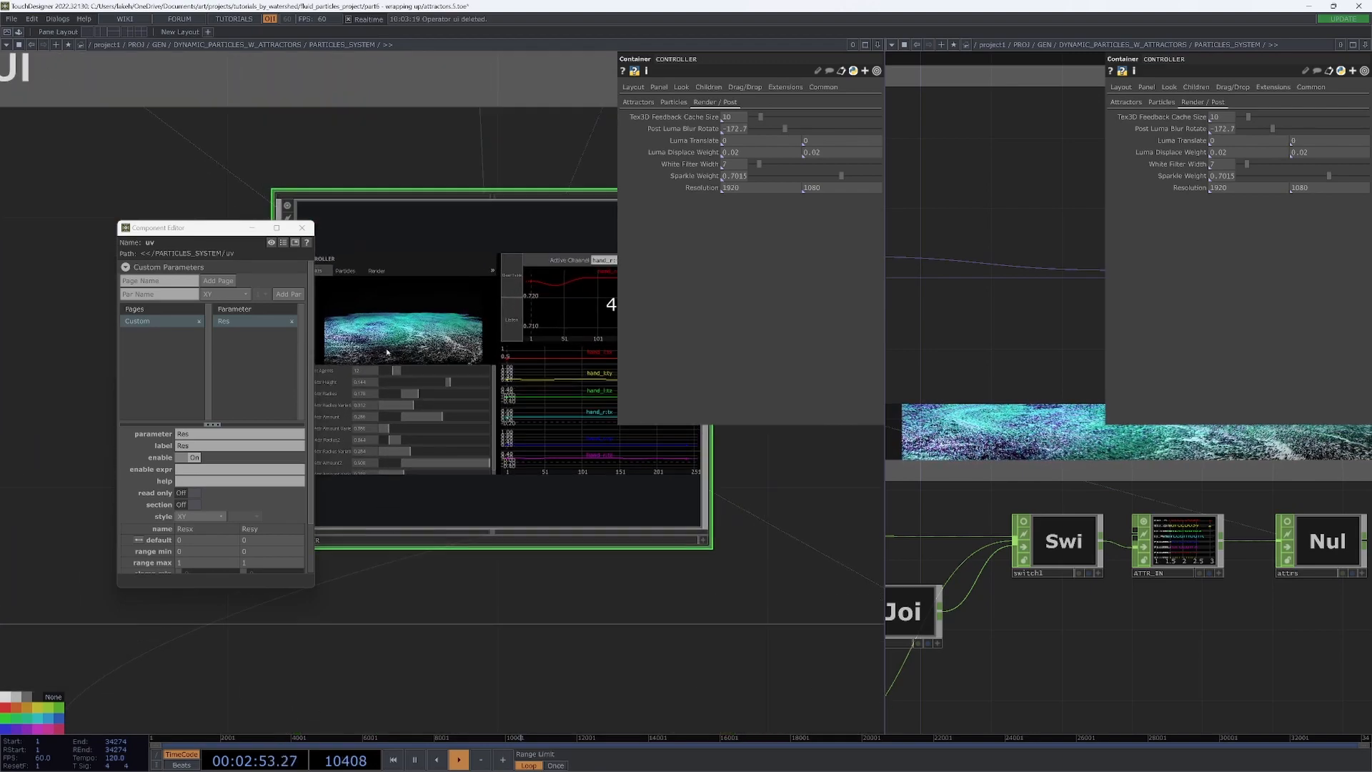
scroll(389, 352, down, 4)
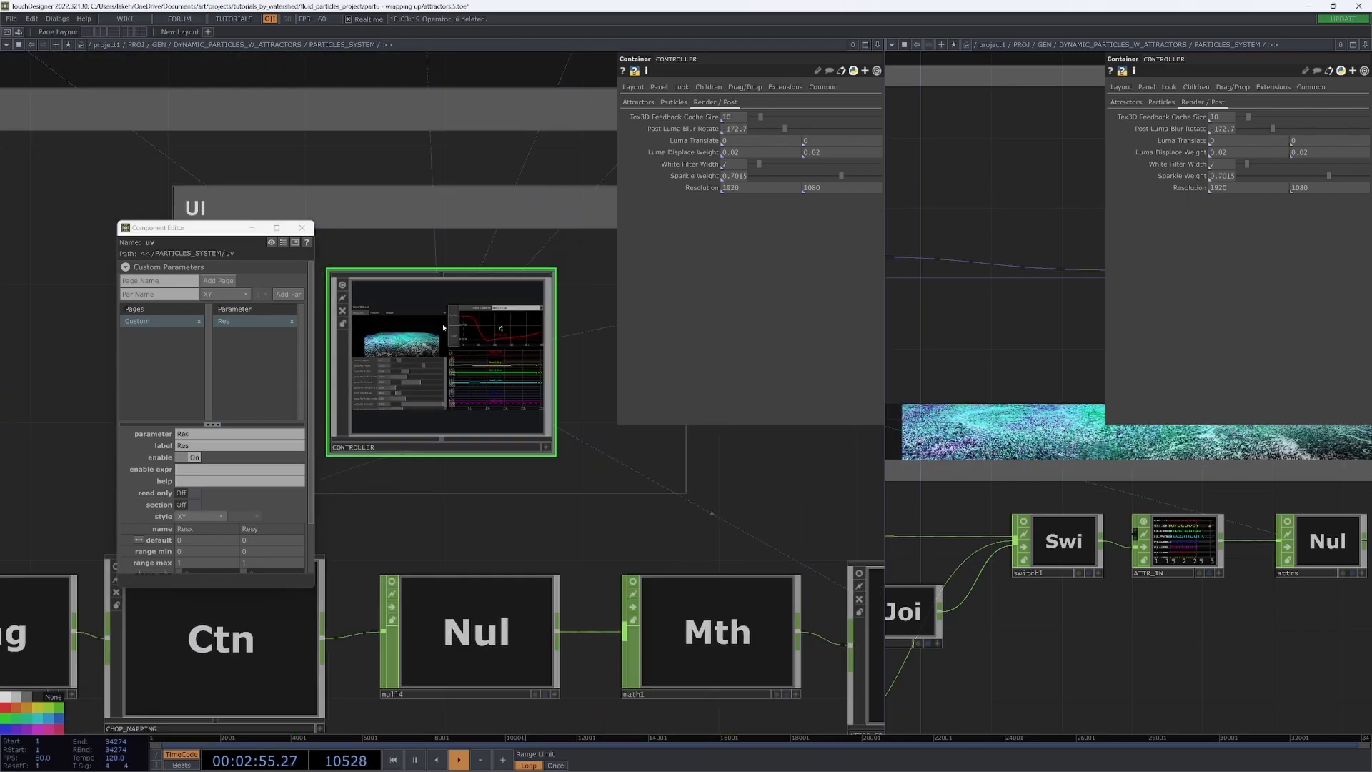
scroll(444, 325, down, 3)
scroll(443, 324, down, 3)
Close the Component Editor, go up to DYNAMIC_PARTICLES_W_ATTRACTORS and merge into a single network pane.
key(Escape)
scroll(586, 447, down, 4)
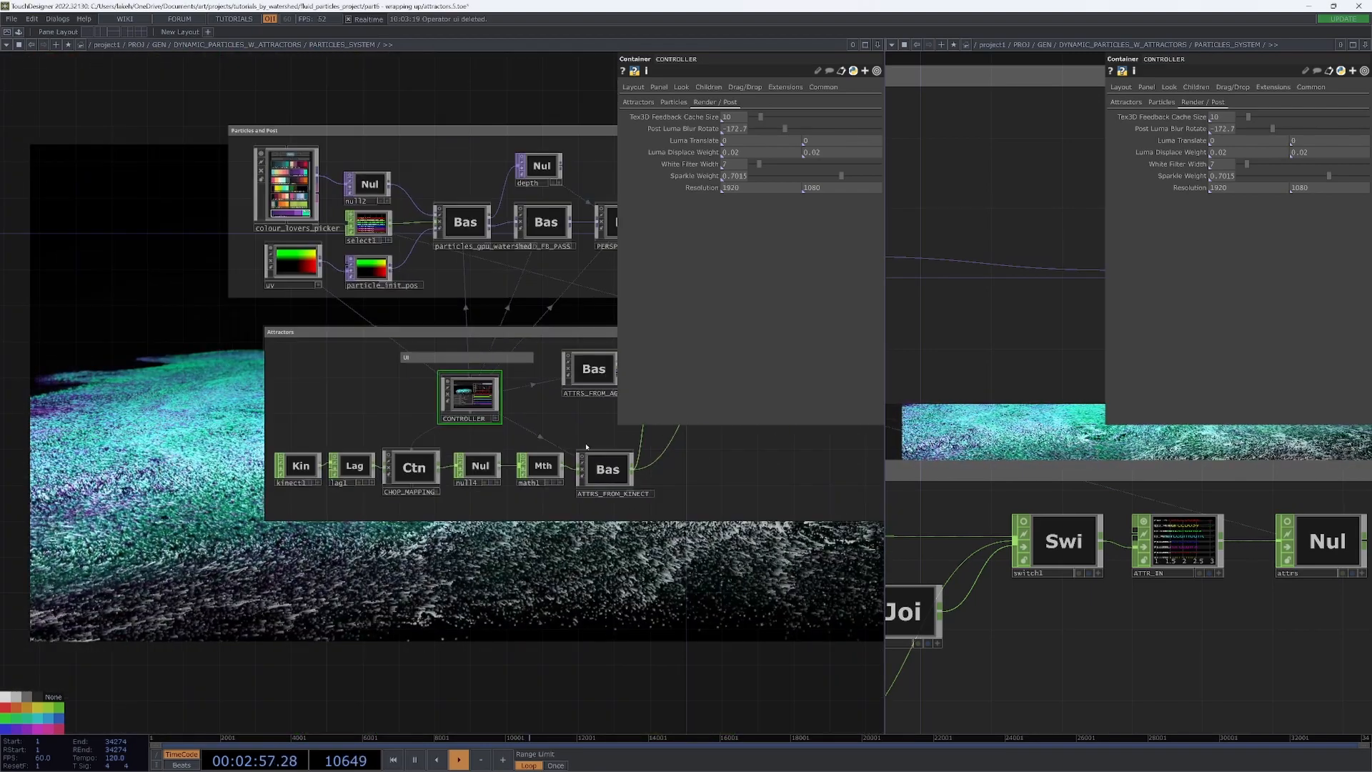
scroll(586, 444, down, 3)
key(u)
click(1365, 45)
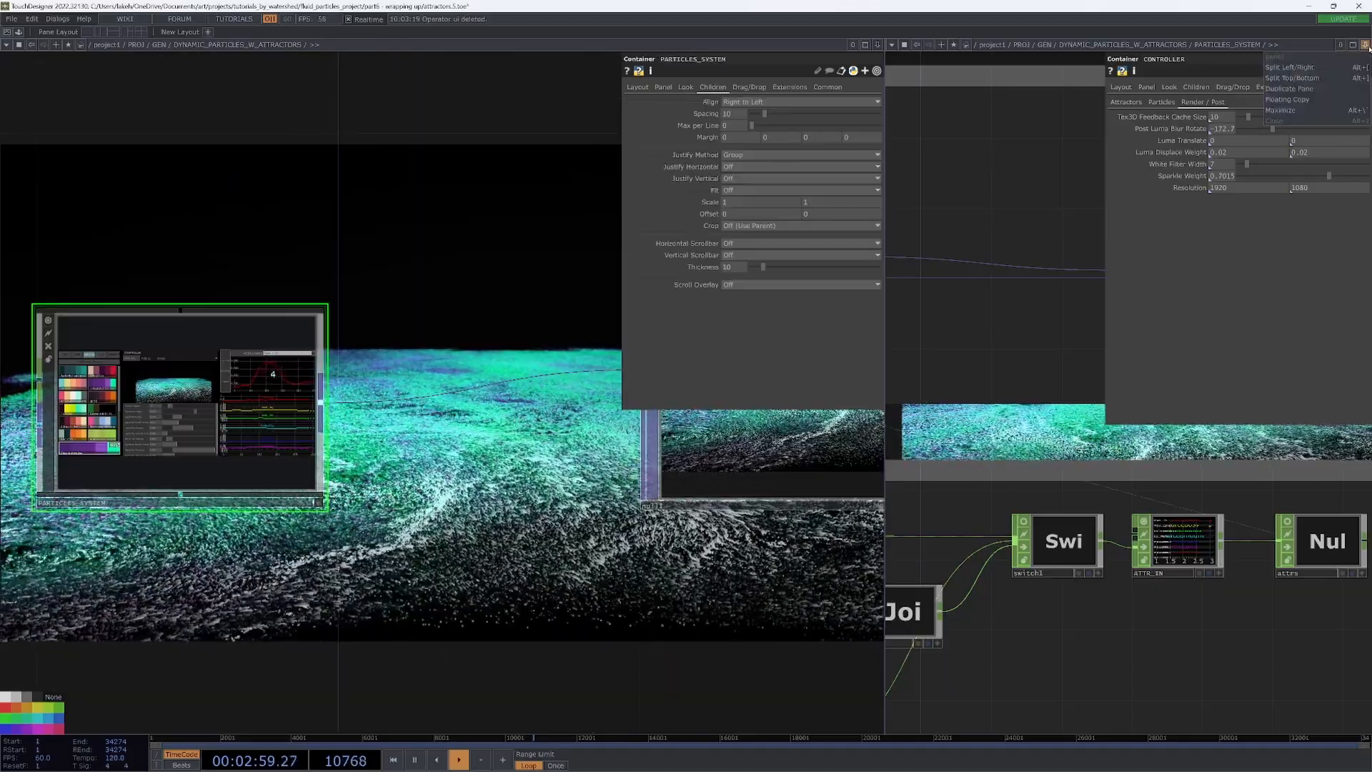
click(1291, 108)
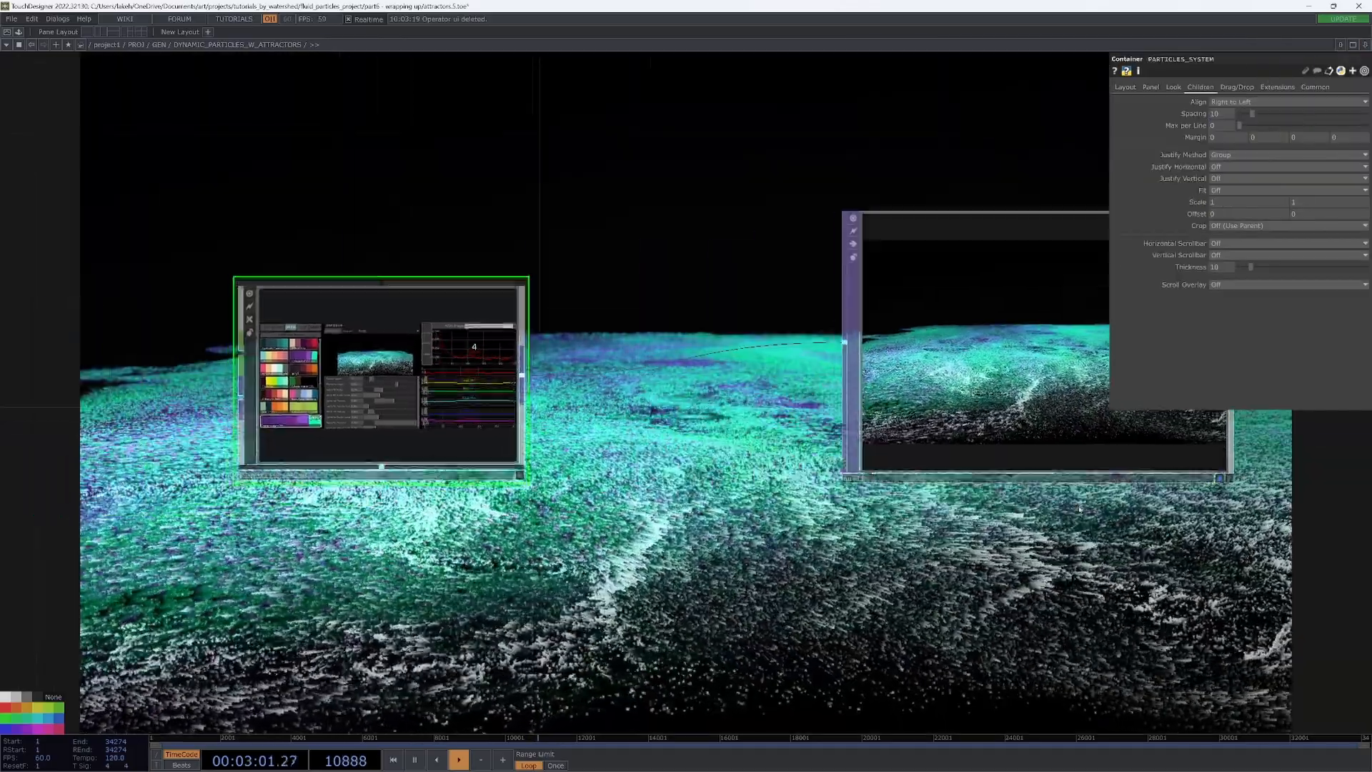
scroll(772, 498, down, 4)
scroll(772, 498, down, 3)
scroll(772, 499, up, 1)
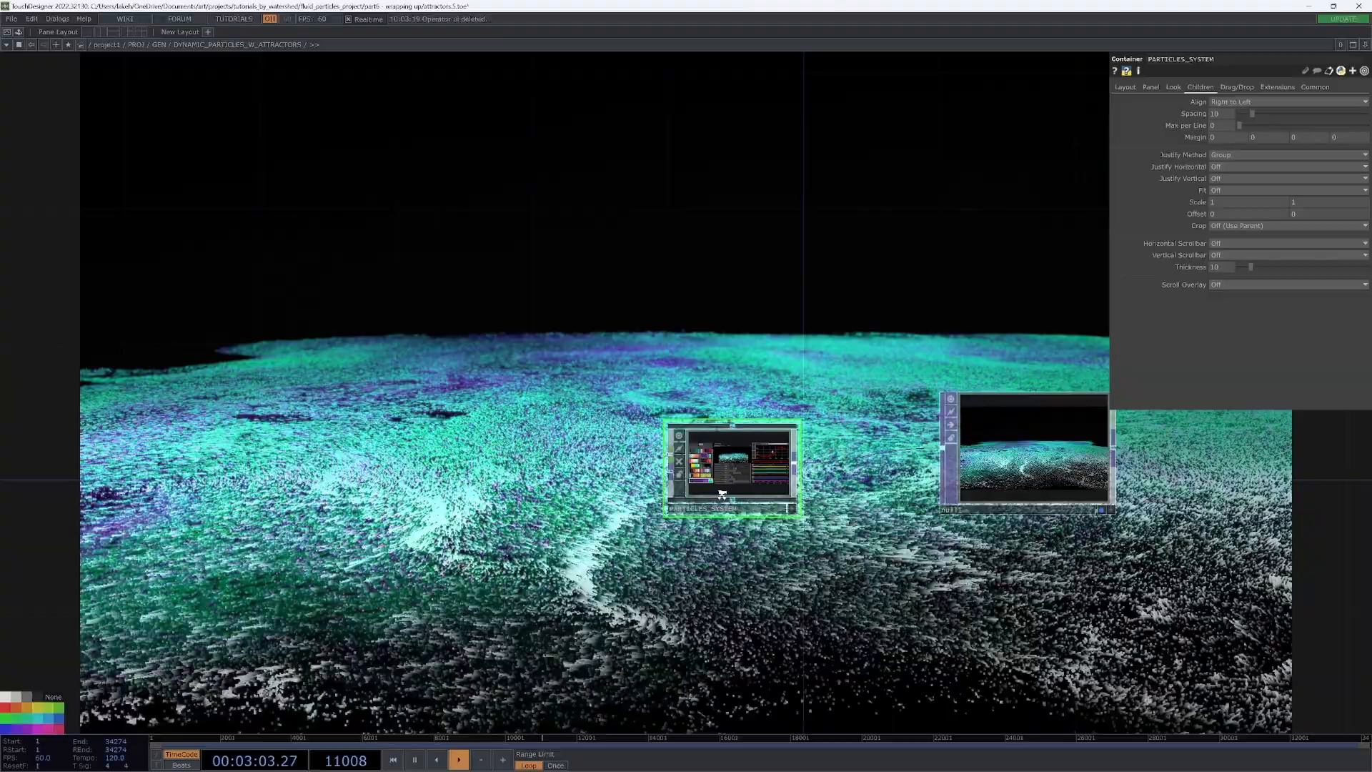
scroll(722, 496, up, 3)
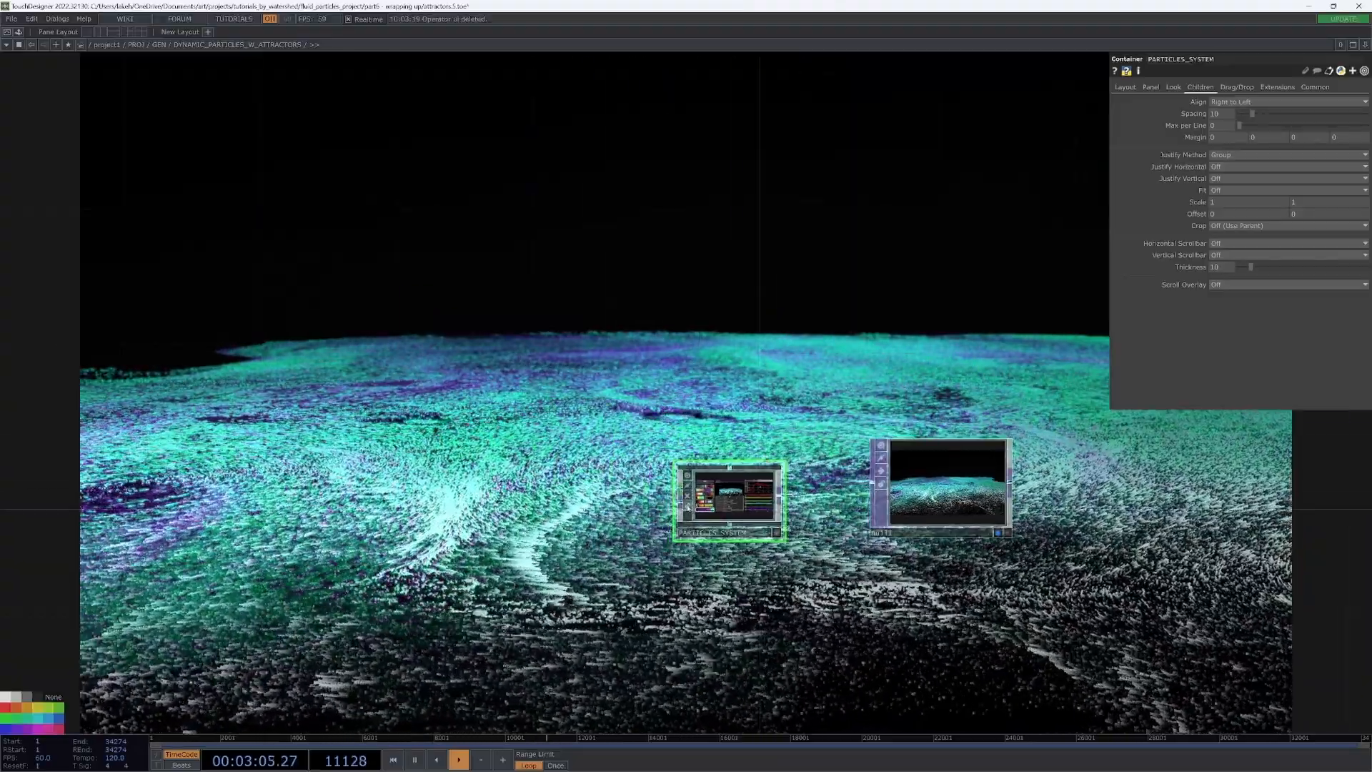
scroll(688, 507, up, 2)
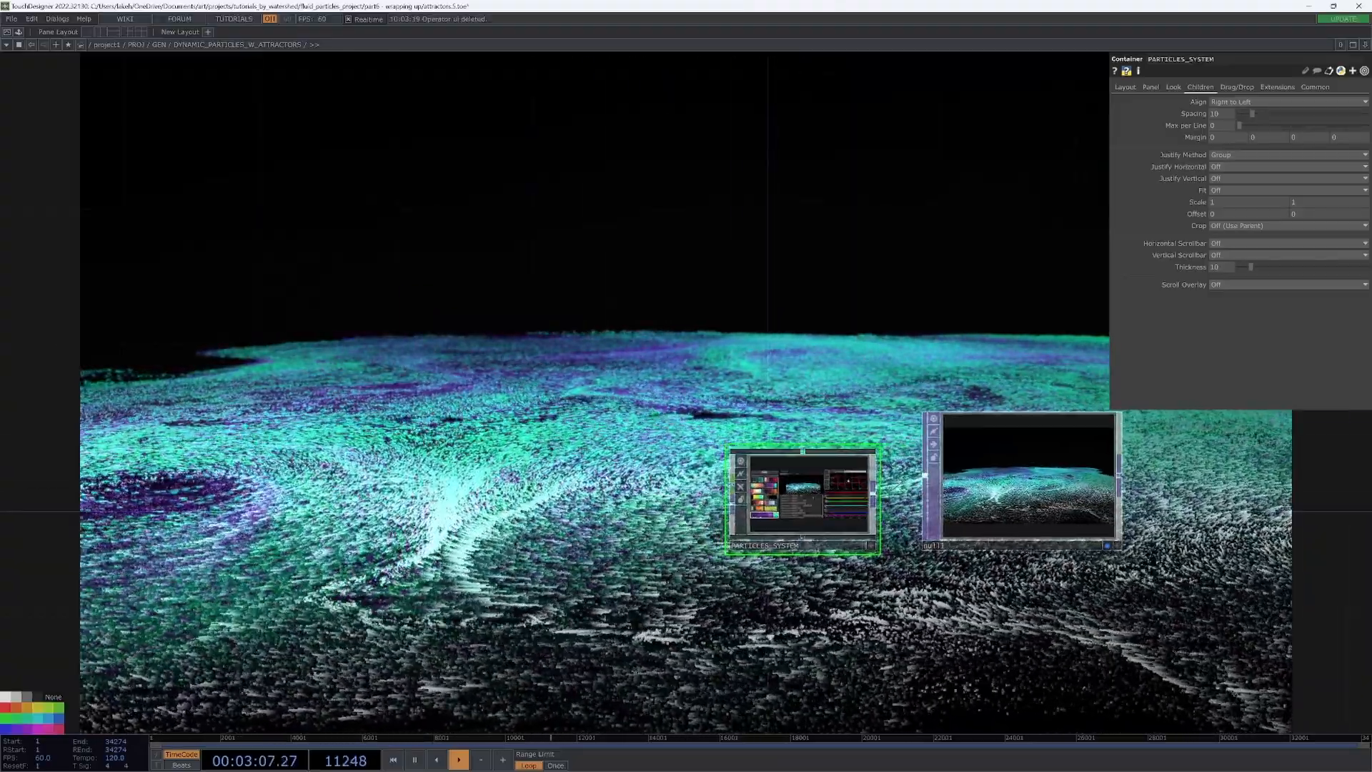
Add a Line SOP and edit its Point B and Number of Points for a many-point line.
key(Tab)
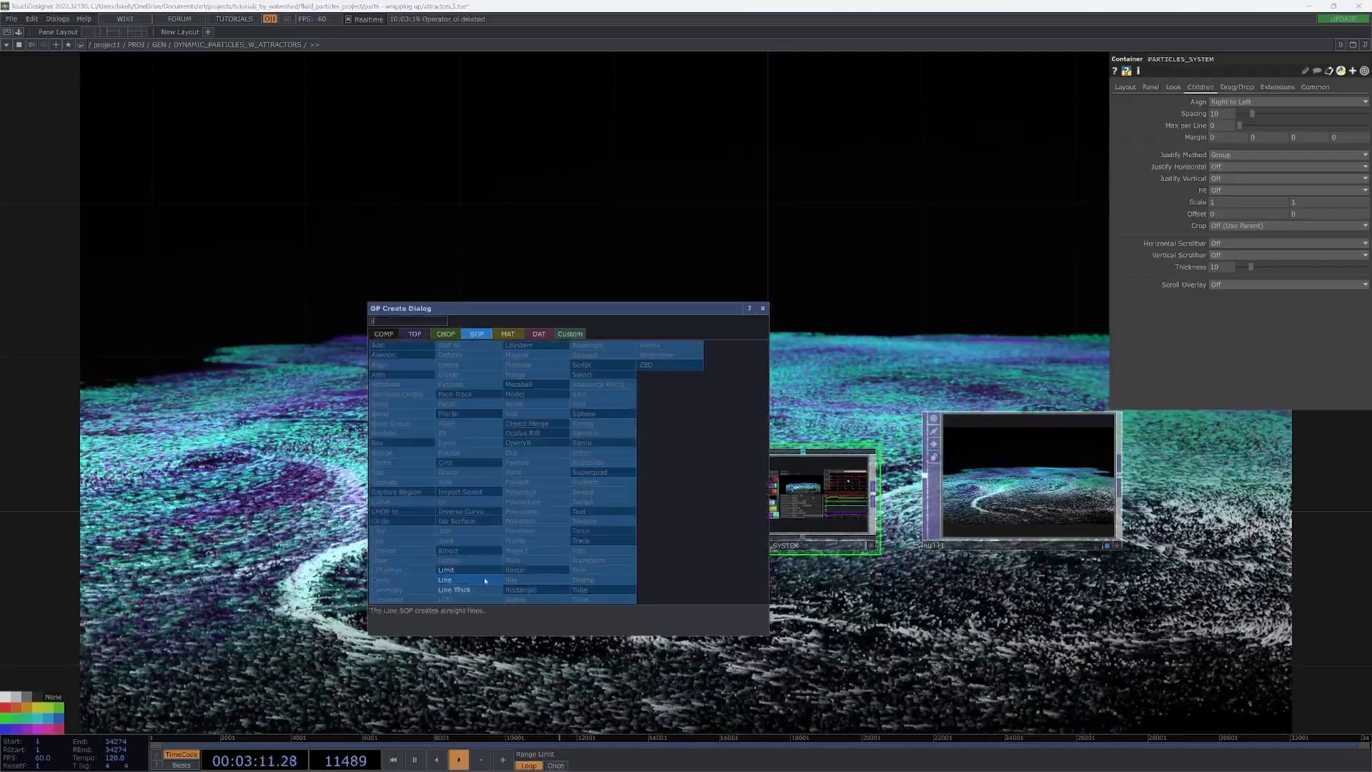
click(446, 580)
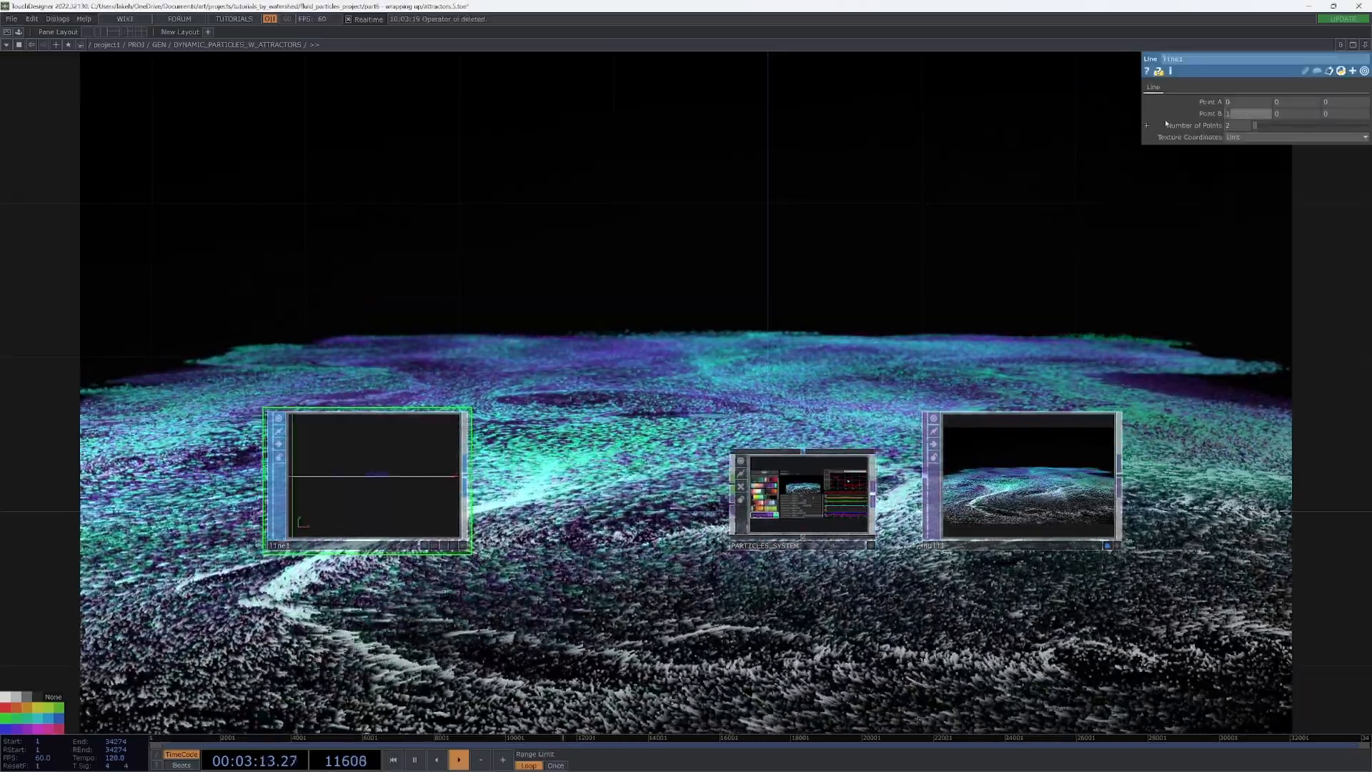
key(Tab)
key(Tab)
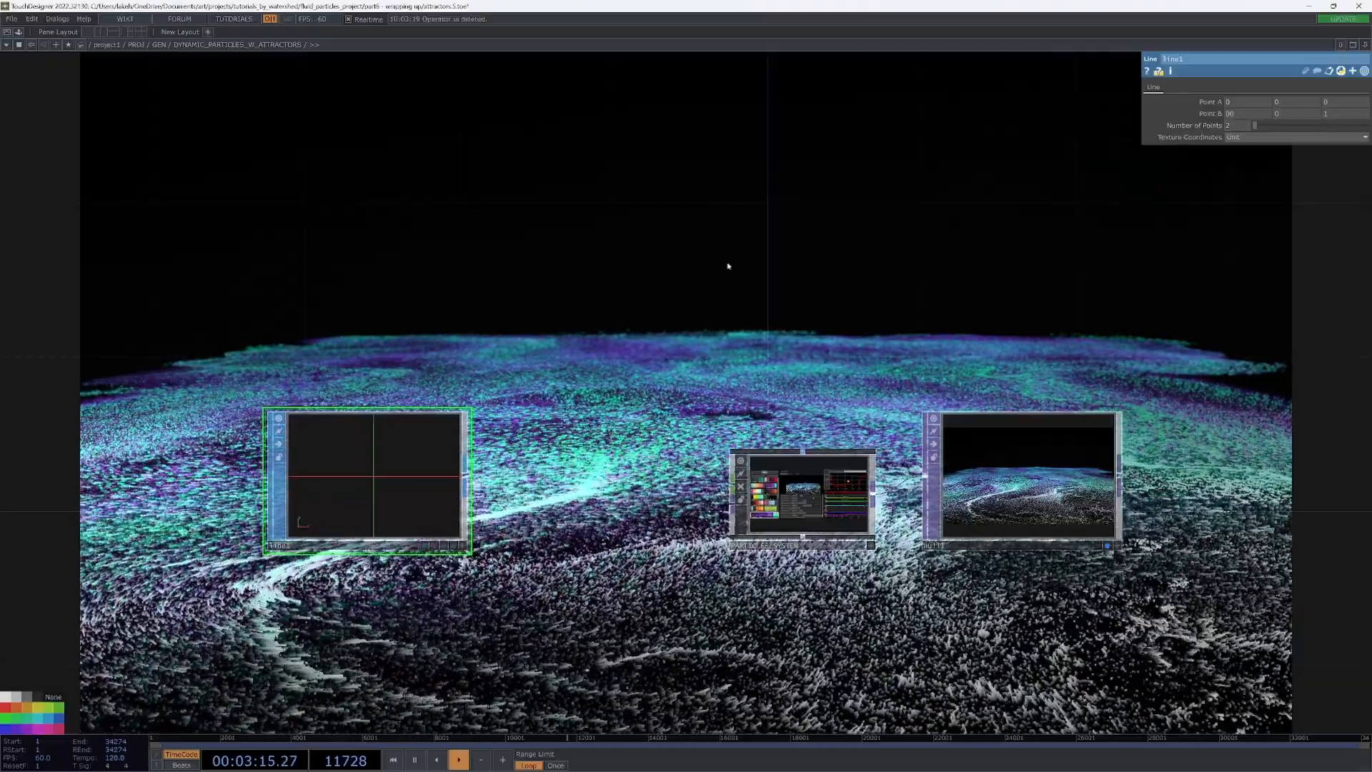
scroll(727, 264, up, 1)
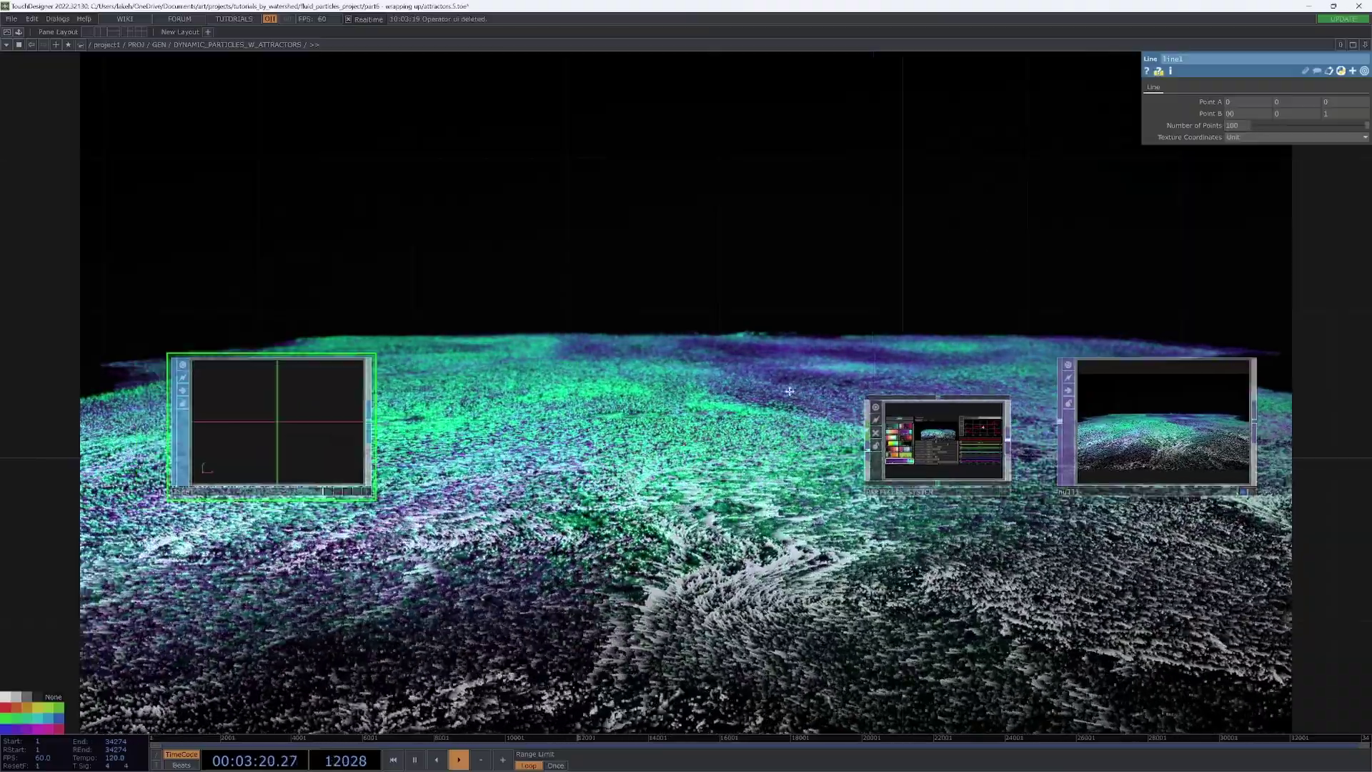
scroll(488, 426, down, 2)
drag(490, 424, 365, 376)
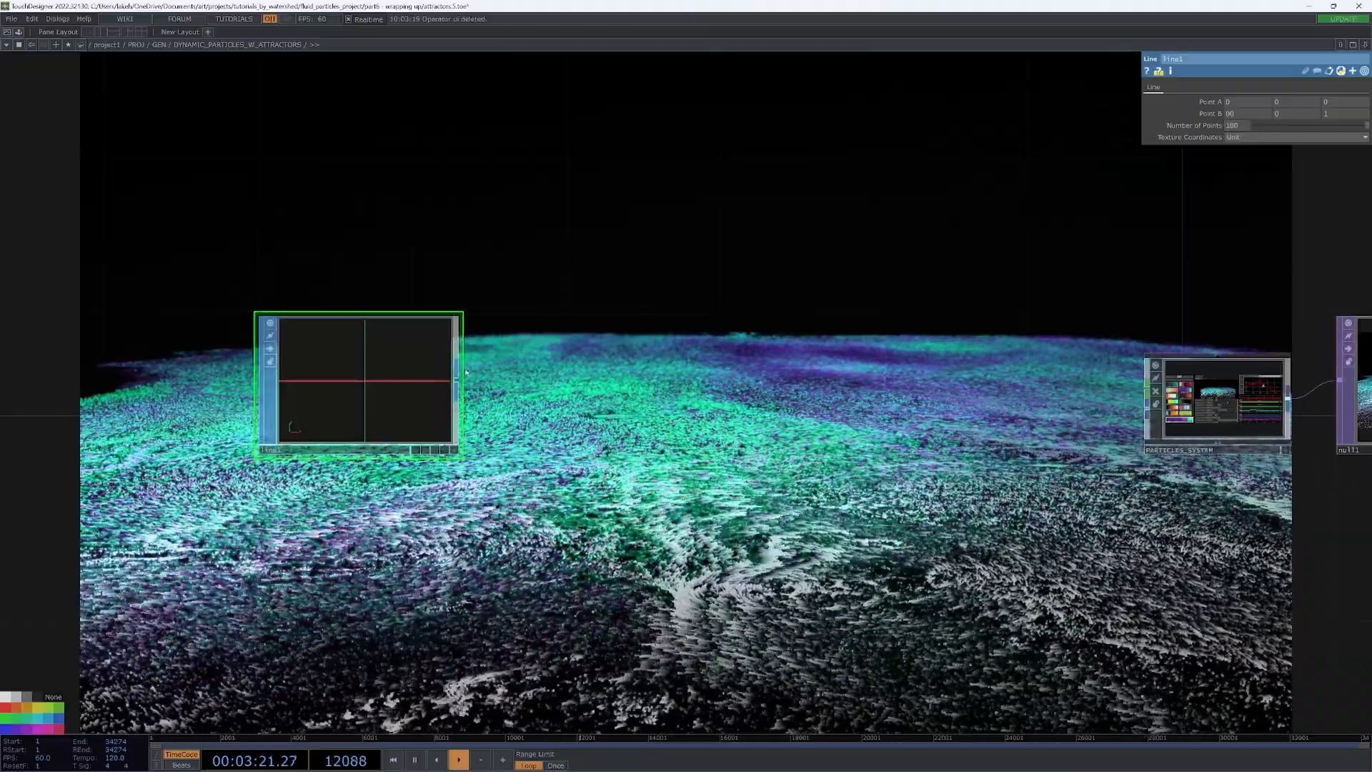
Place a Twist SOP beside the line.
key(Tab)
click(489, 508)
click(665, 380)
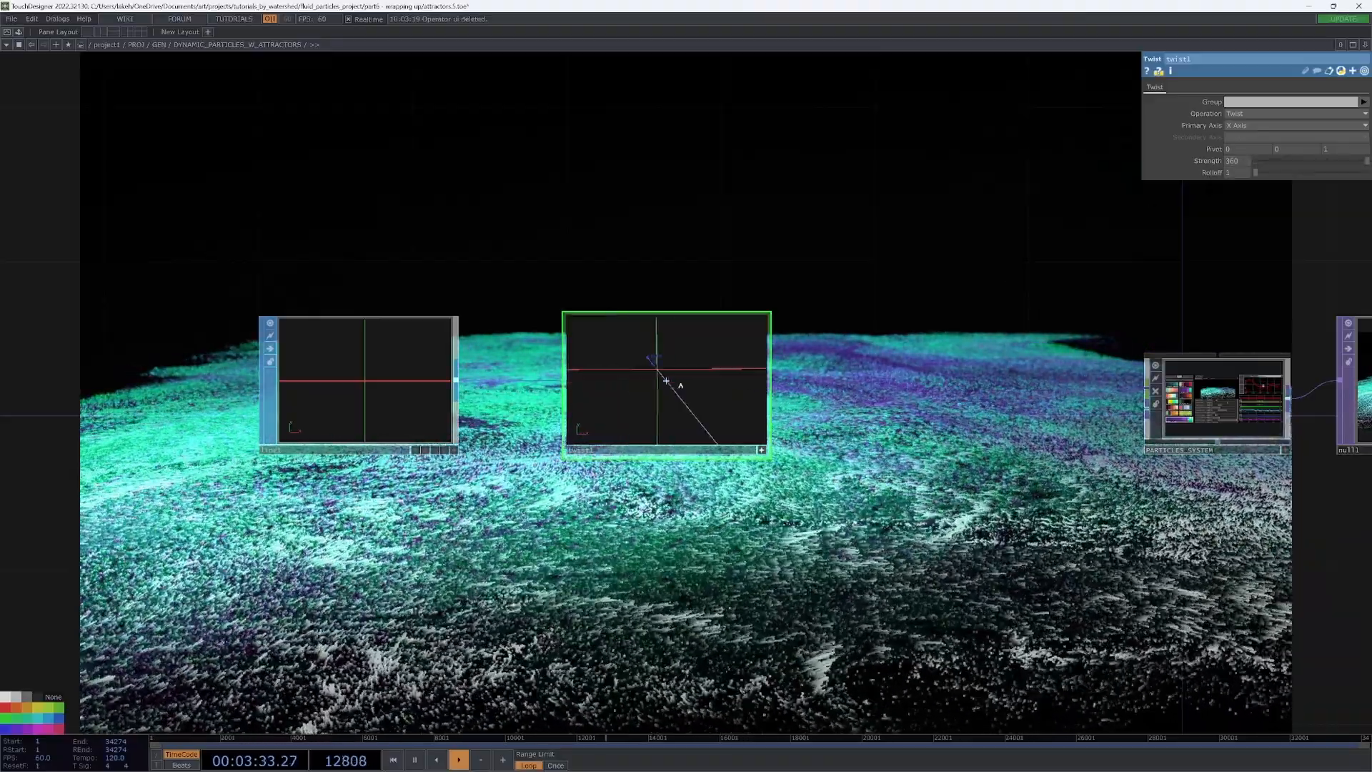
Set twist1's Primary Axis to Z and raise Strength to coil the line into a spiral.
click(1238, 125)
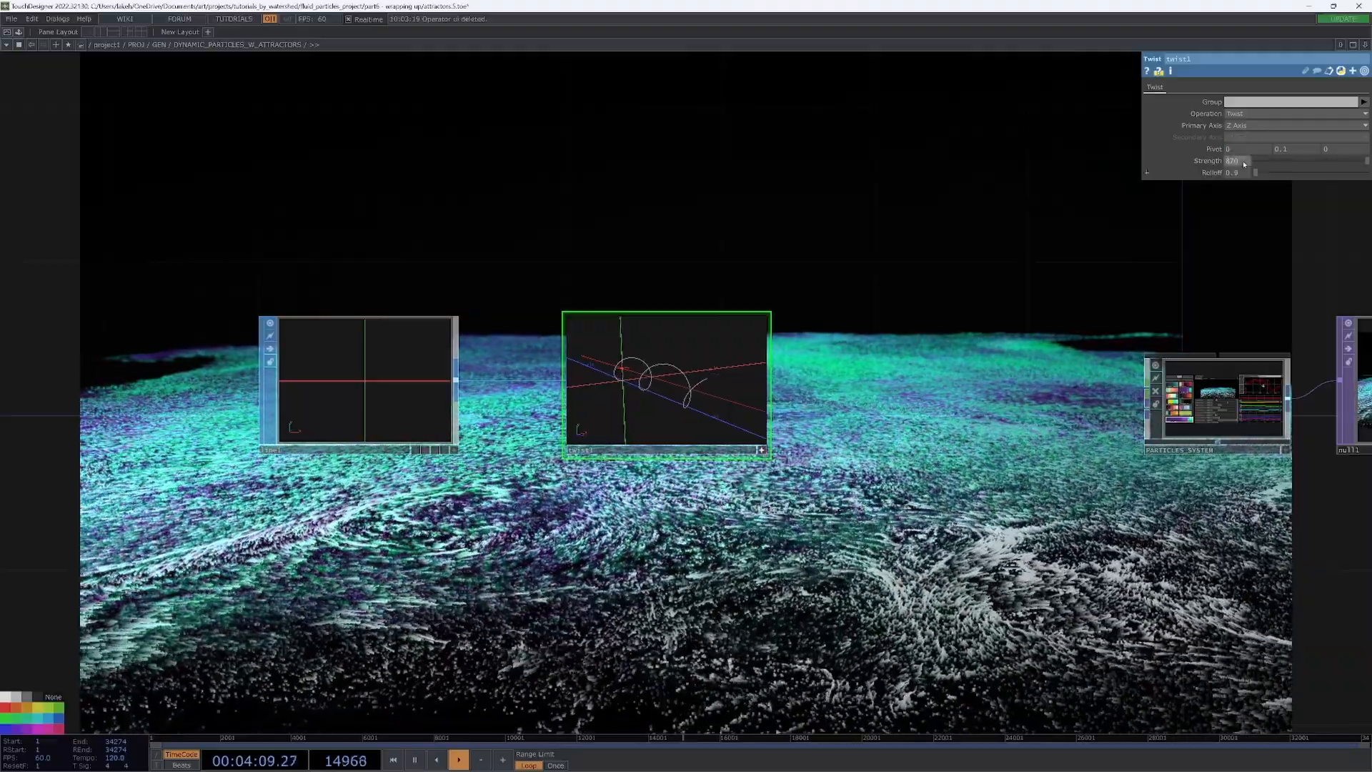
scroll(777, 428, up, 2)
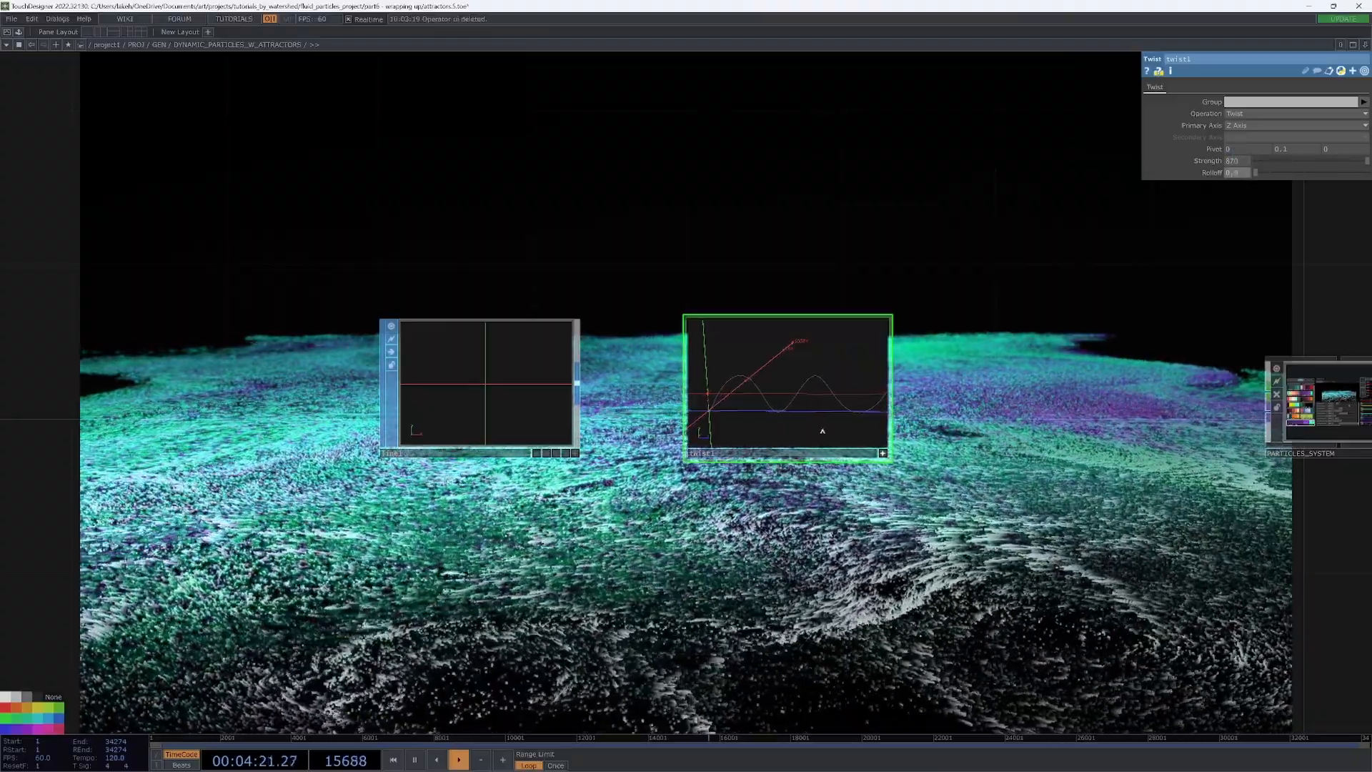
drag(823, 431, 788, 464)
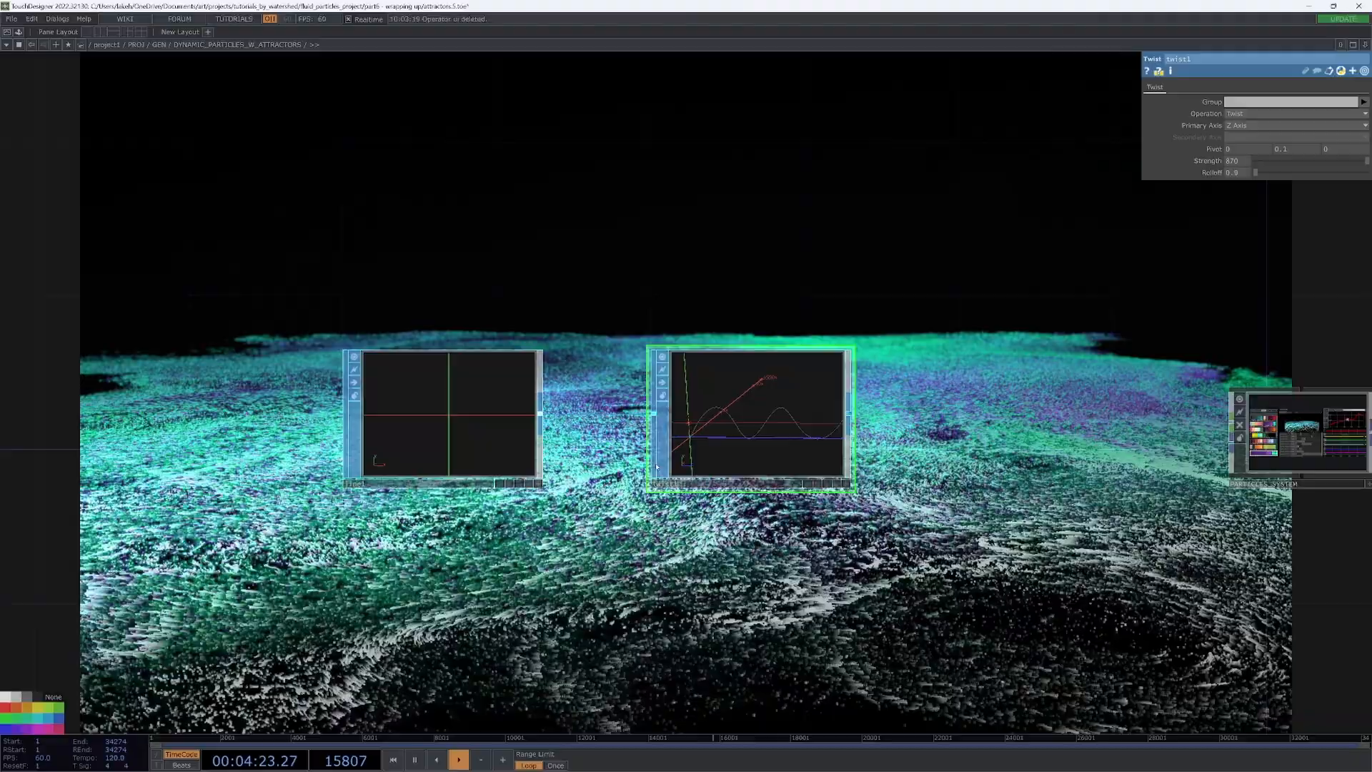
Lower line1's Number of Points to 30 while comparing against the twist1 viewer.
click(445, 413)
click(750, 418)
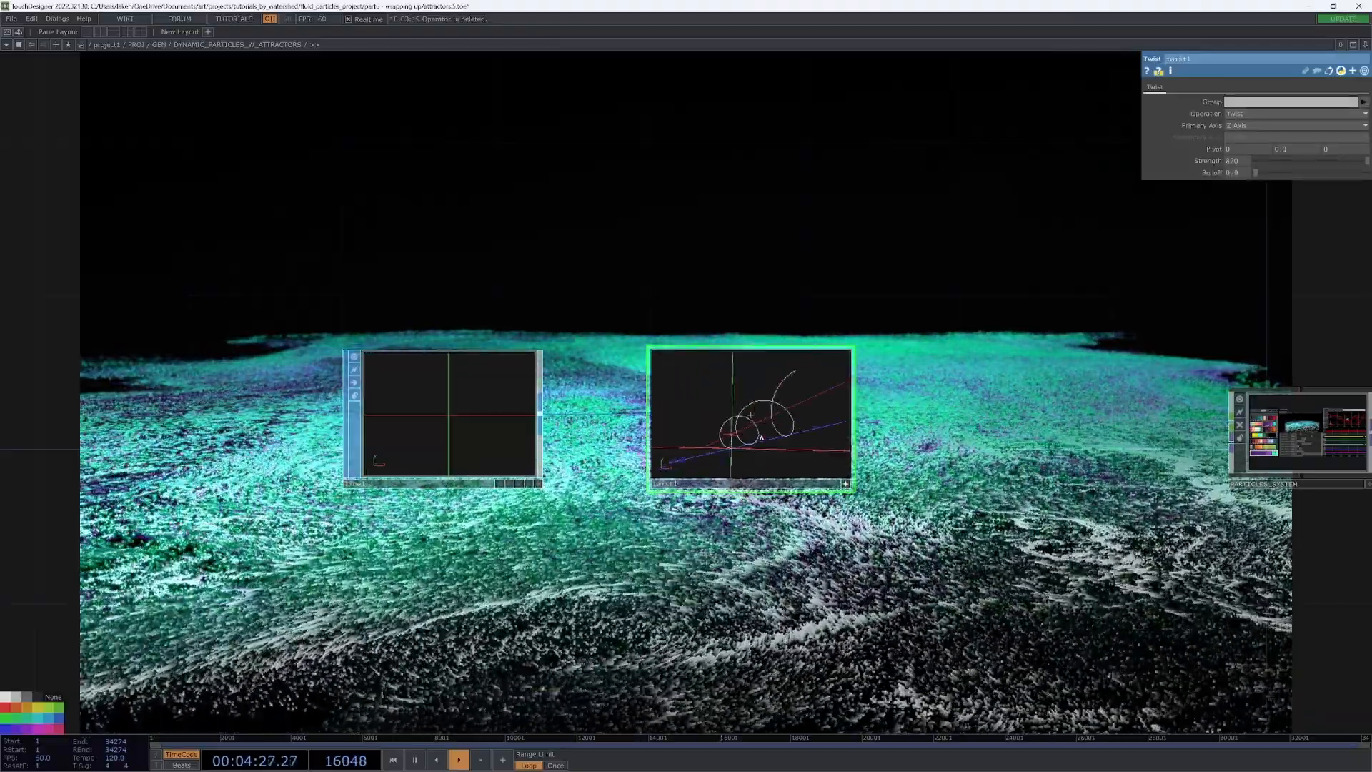
click(504, 451)
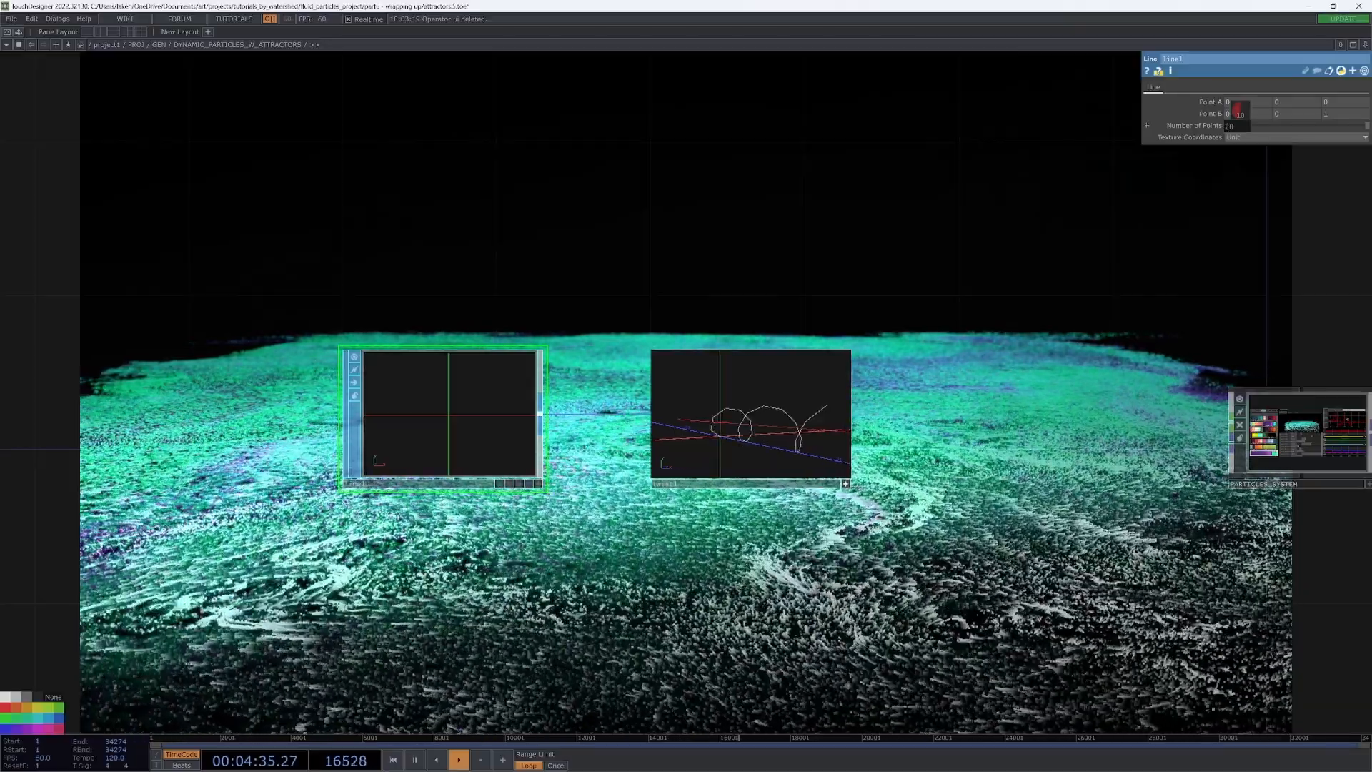
scroll(686, 428, up, 2)
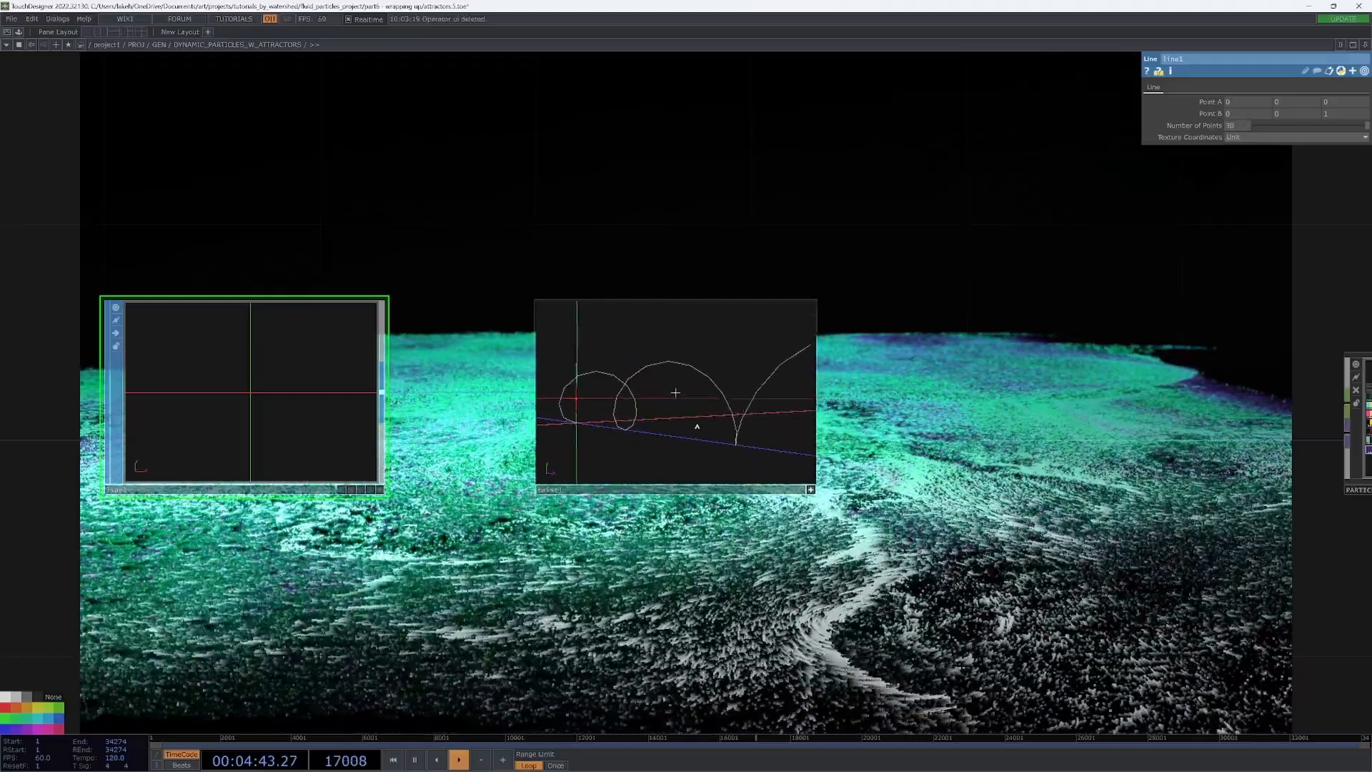
scroll(696, 408, down, 3)
scroll(697, 408, down, 3)
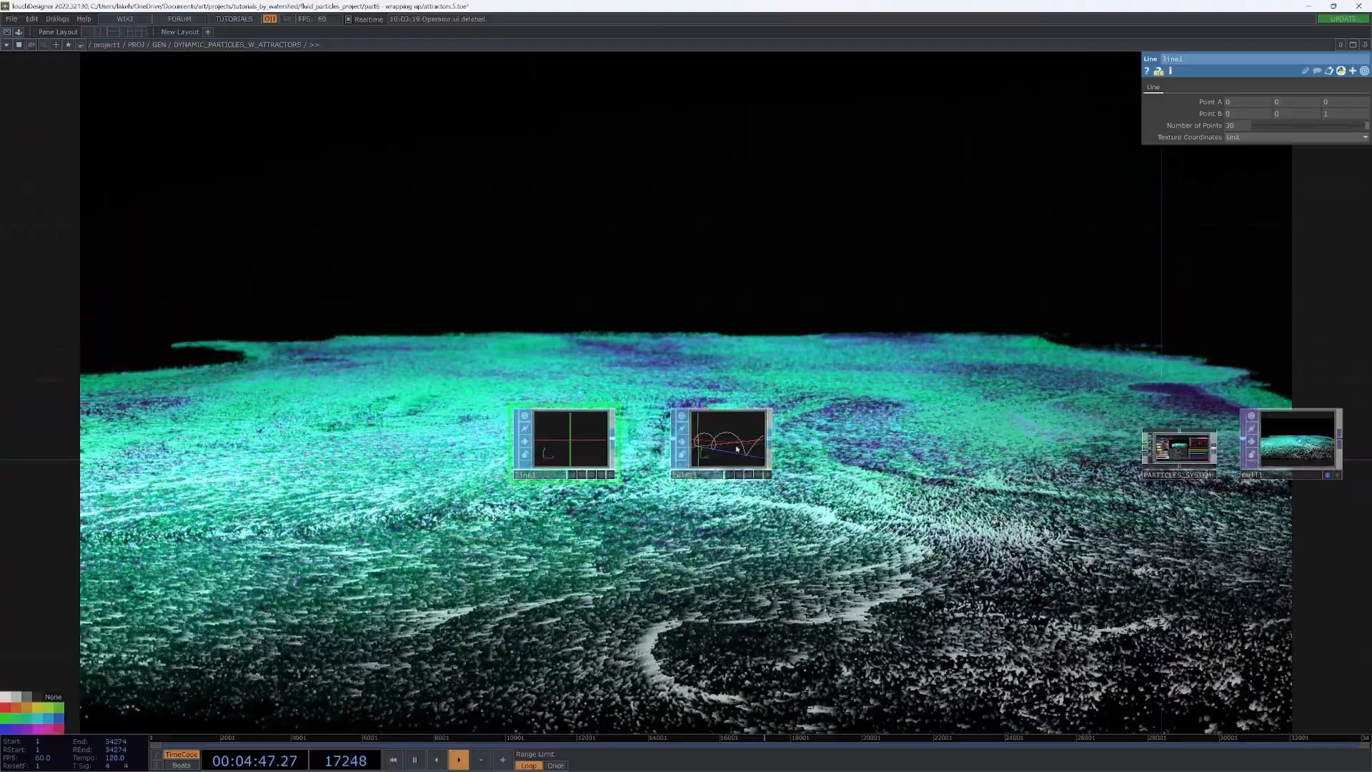
Add a SOP to CHOP node after twist1 and check the null output node.
key(Tab)
text(sopto)
key(Return)
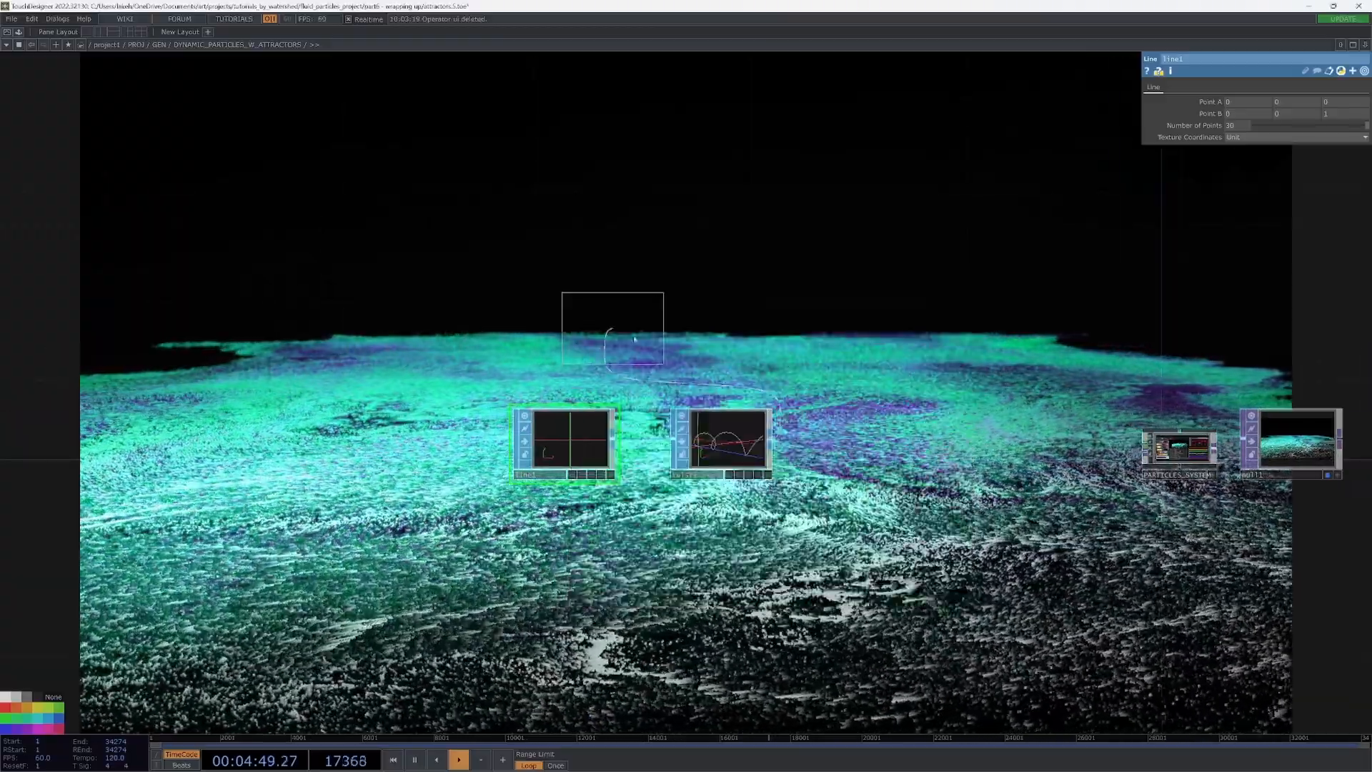
click(858, 443)
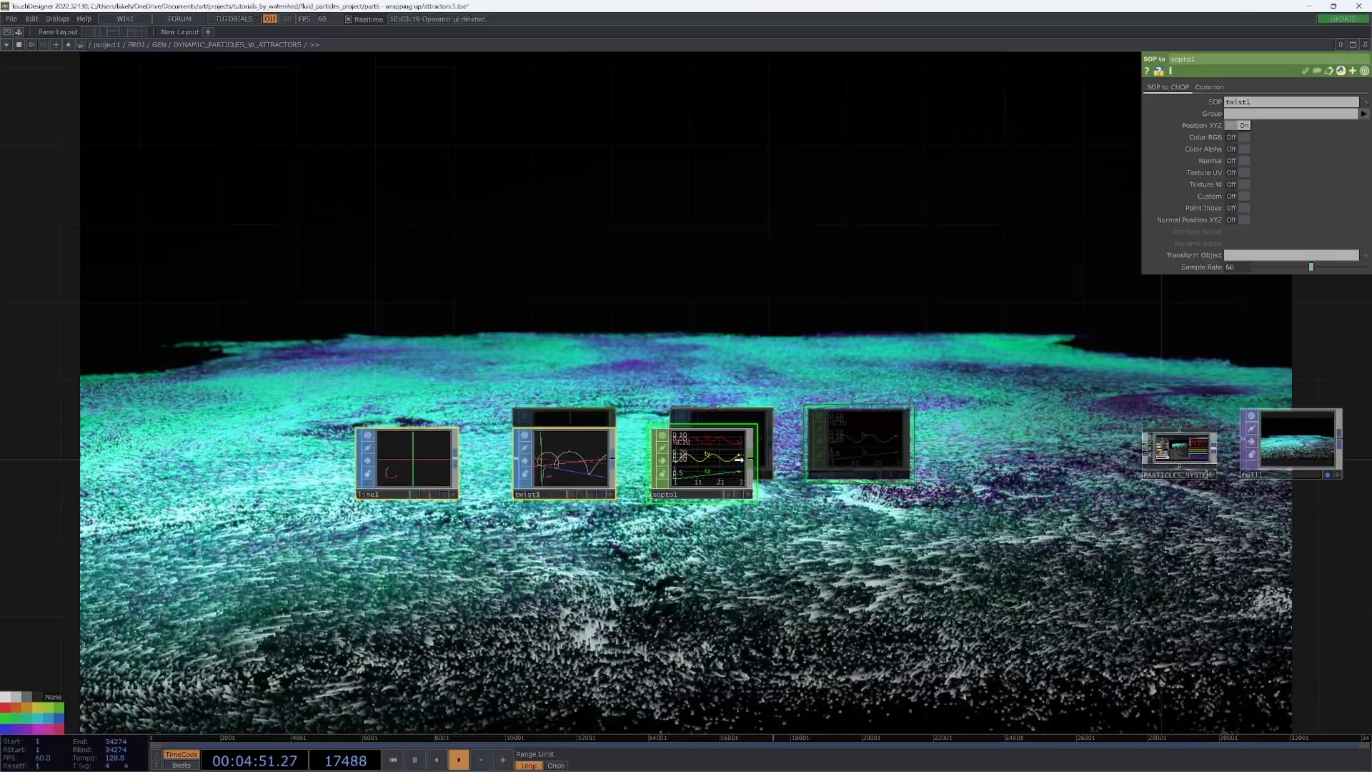
click(1297, 446)
Copy ATTRS_FROM_KINECT from inside PARTICLES_SYSTEM and paste it at the parent level.
click(1182, 445)
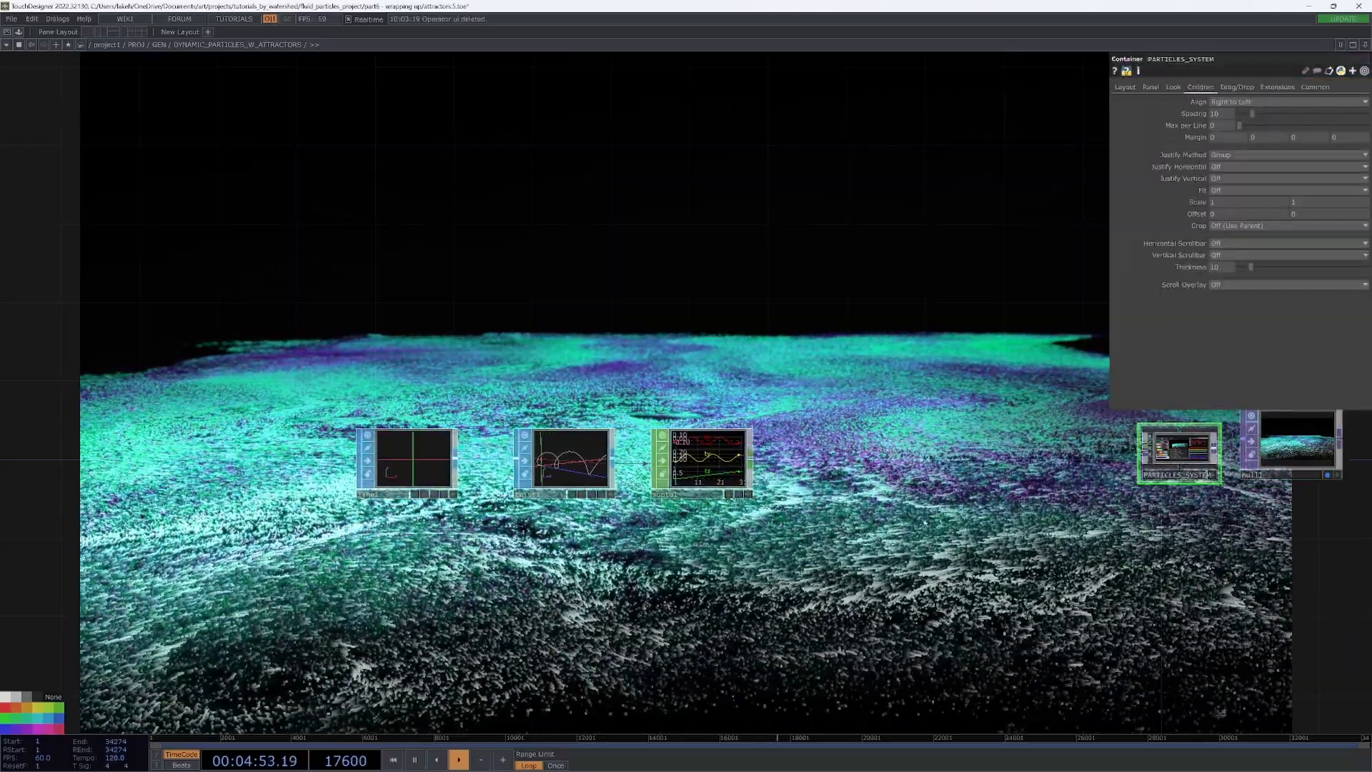
key(Return)
click(500, 449)
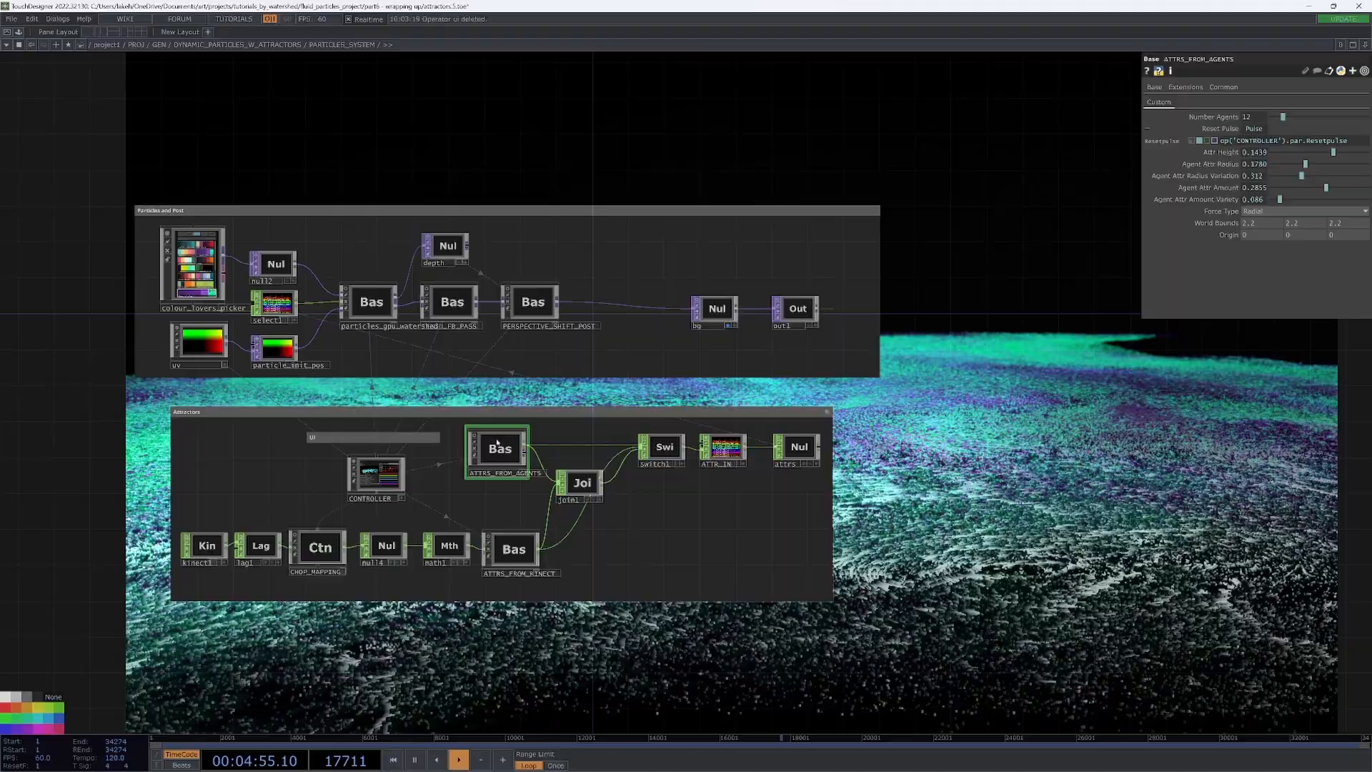
click(513, 549)
key(u)
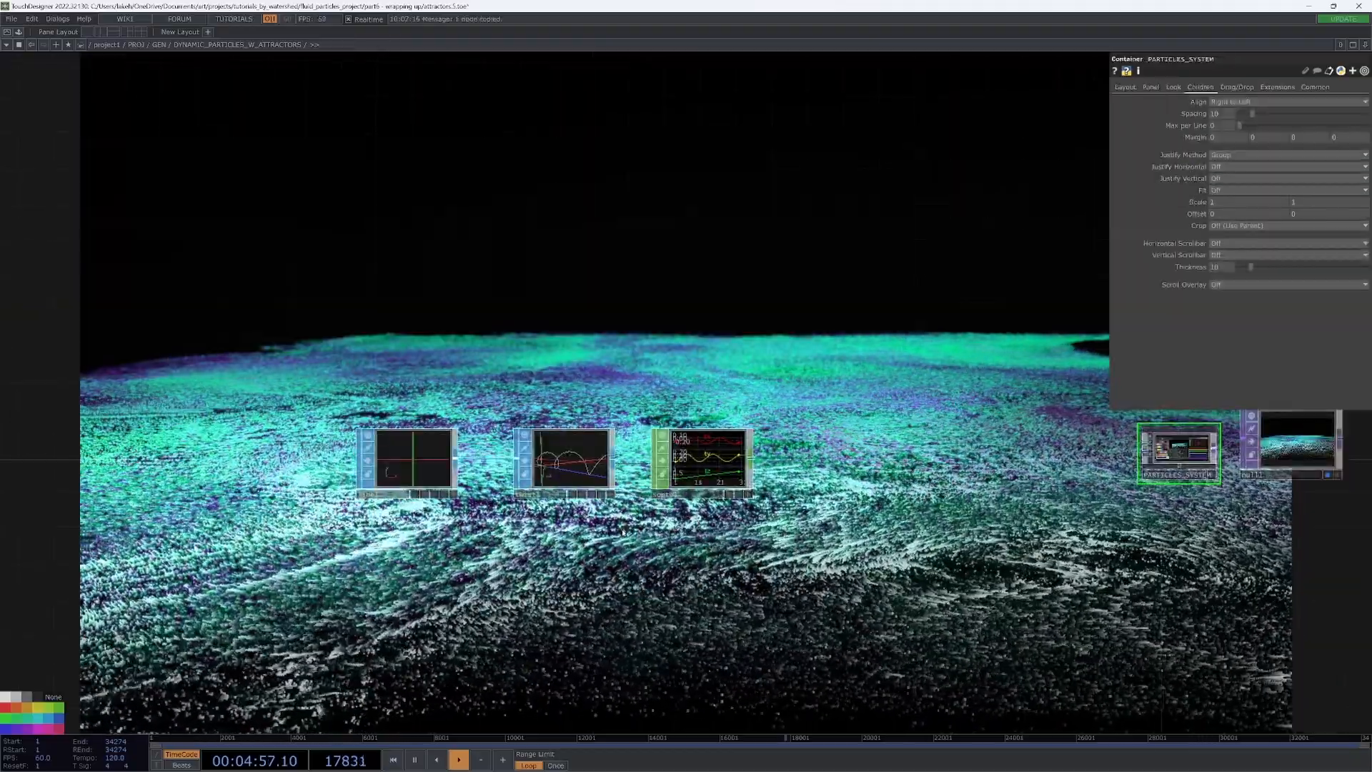
key(ctrl+v)
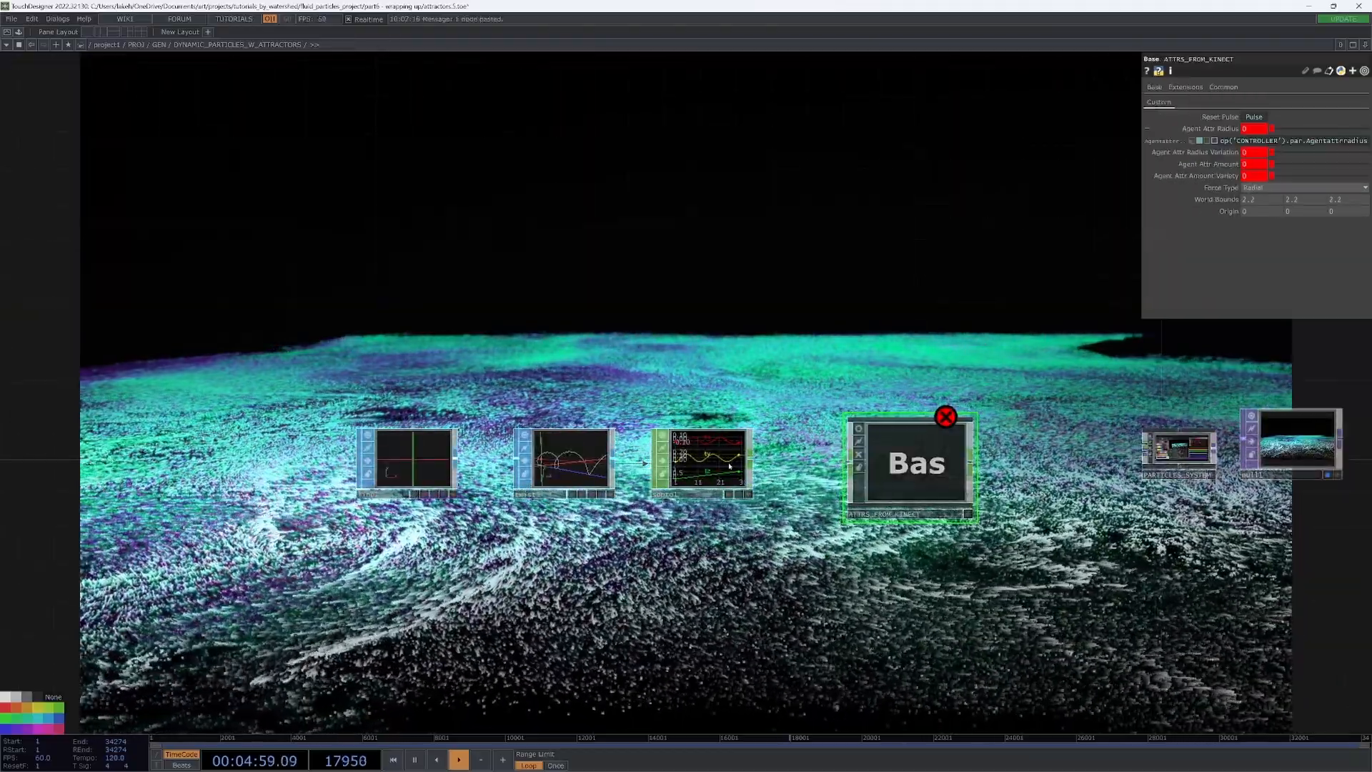
Reveal the controller bindings for attractor radius variation, amount and variety (0.196, 0.5, 0.22).
click(1244, 154)
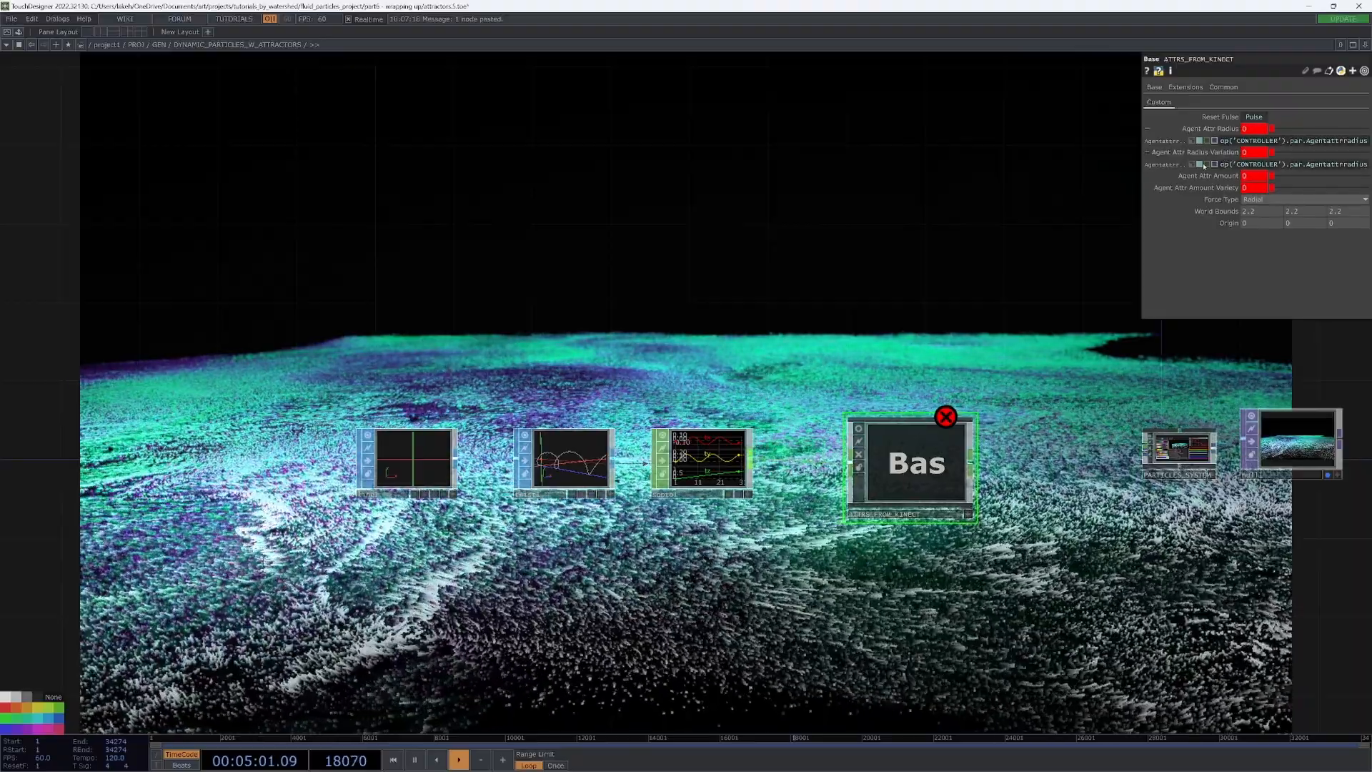
click(1201, 177)
click(1199, 200)
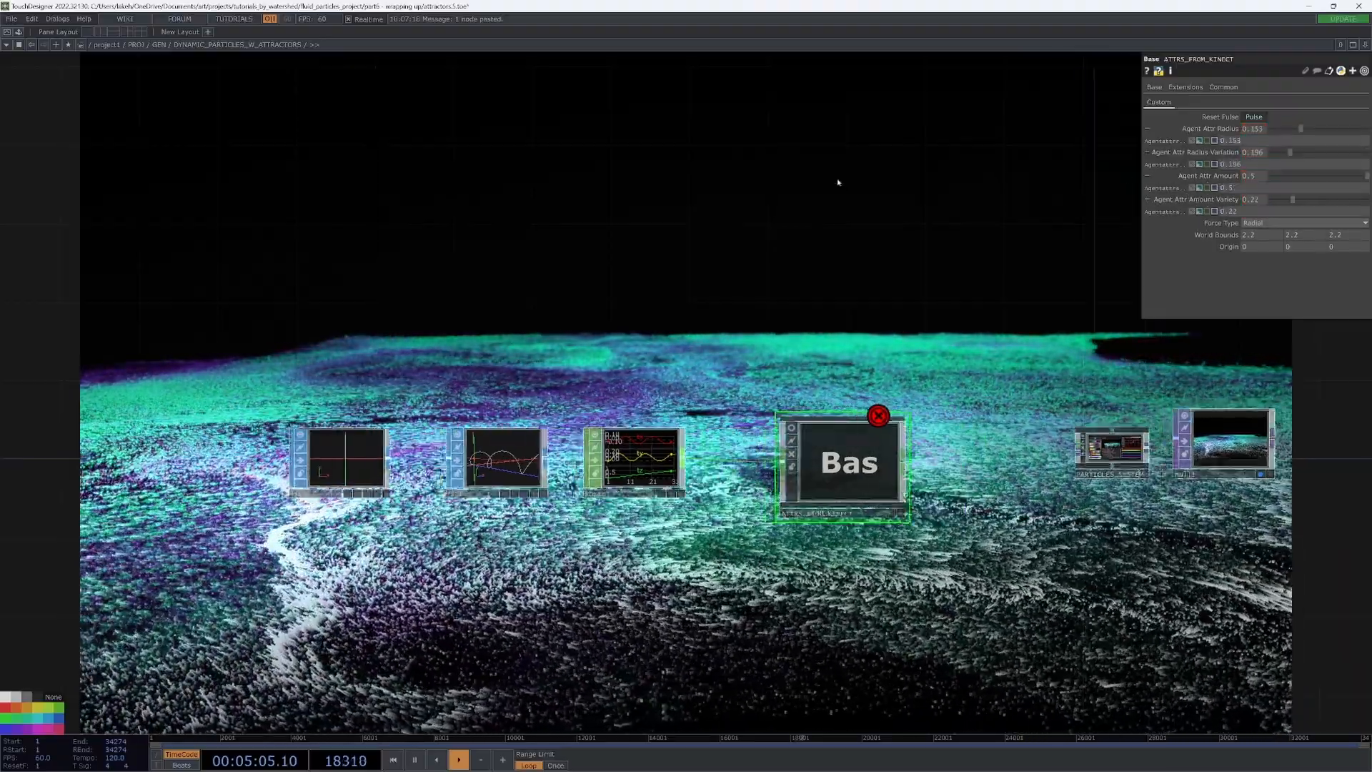
drag(932, 191, 843, 190)
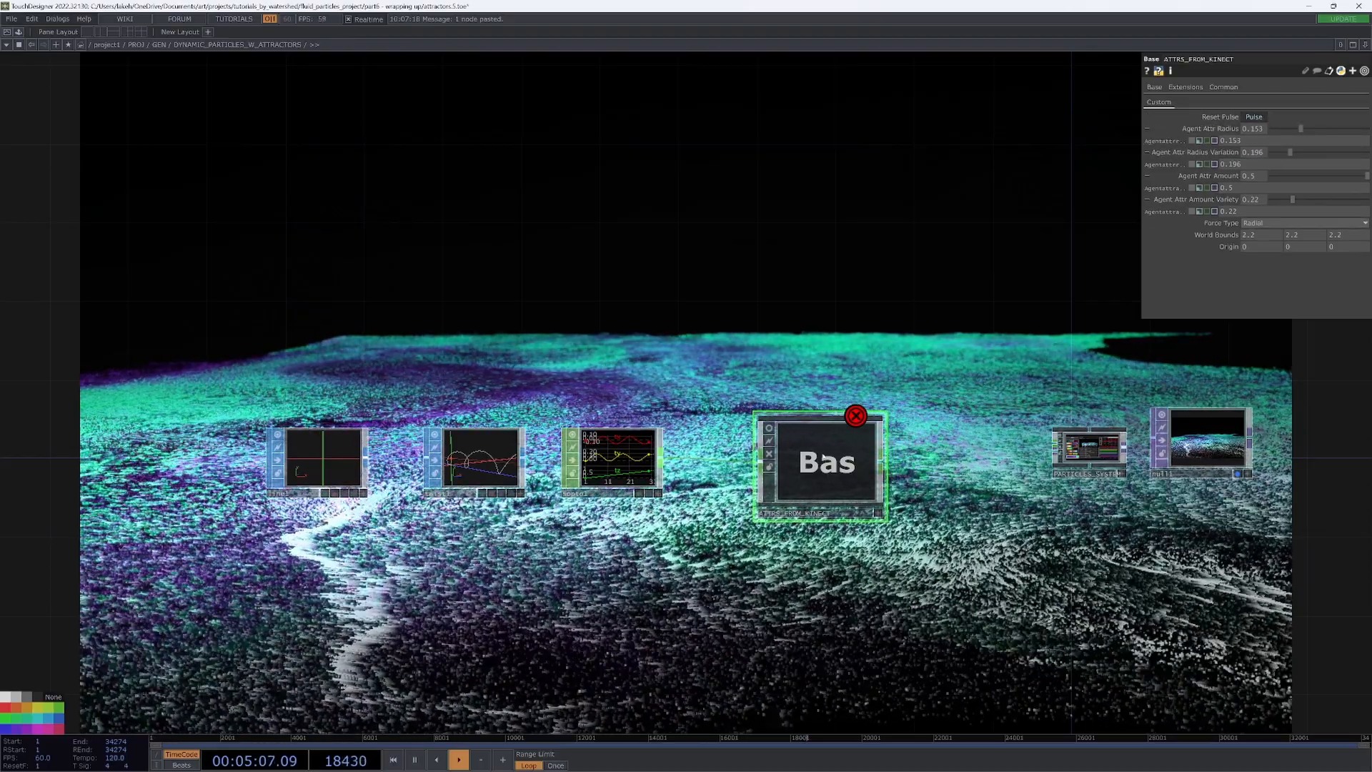
Review the copied ATTRS_FROM_KINECT's inner shuffle-to-merge CHOP chain, then return to the parent network.
double_click(799, 464)
scroll(750, 450, up, 8)
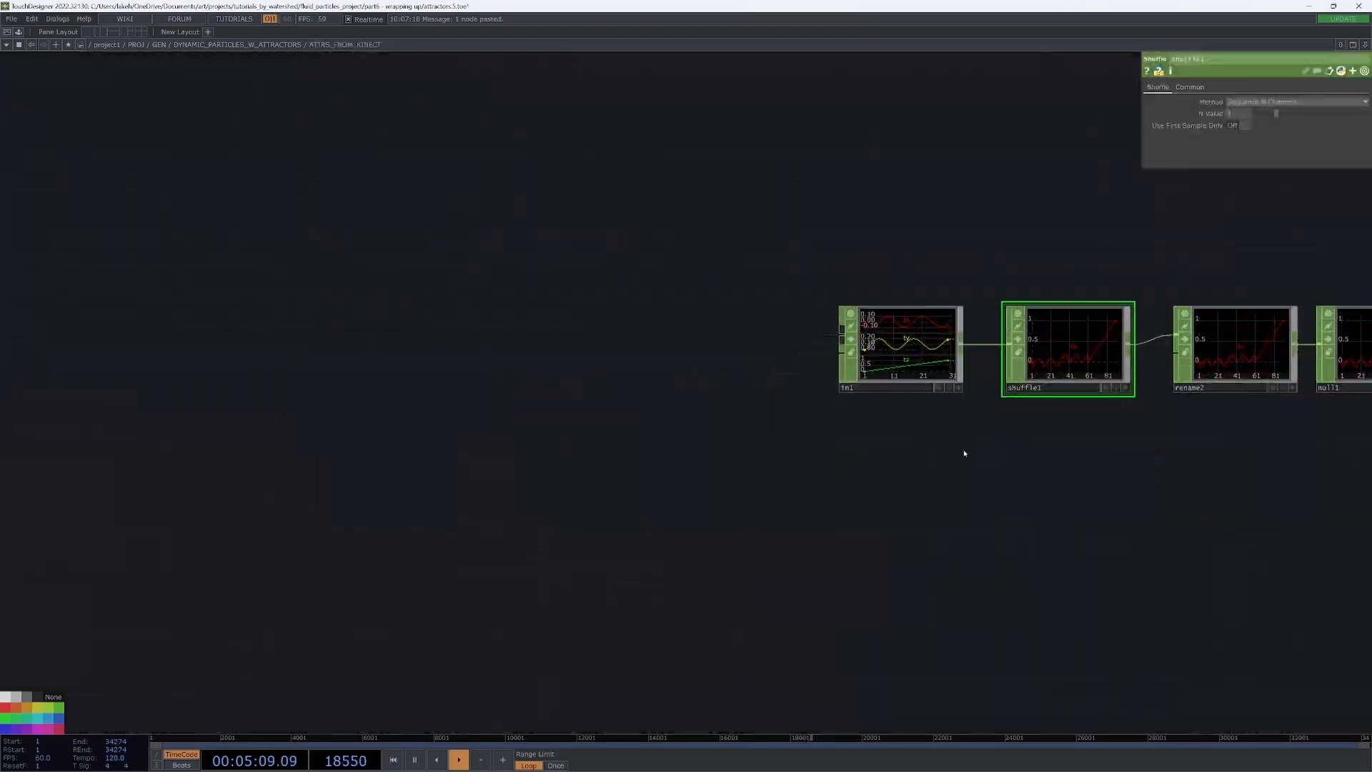
scroll(954, 451, up, 4)
click(541, 298)
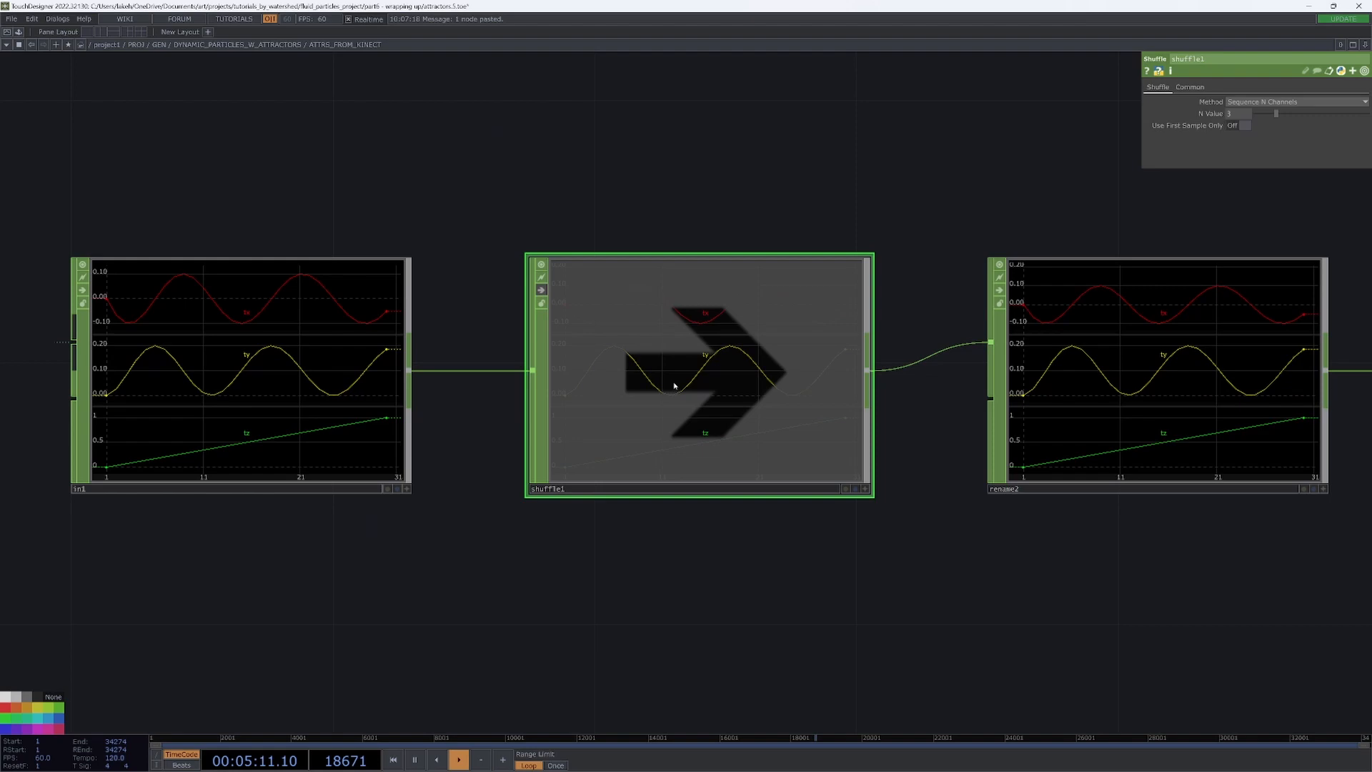
scroll(687, 387, down, 10)
drag(740, 531, 483, 483)
scroll(886, 425, up, 3)
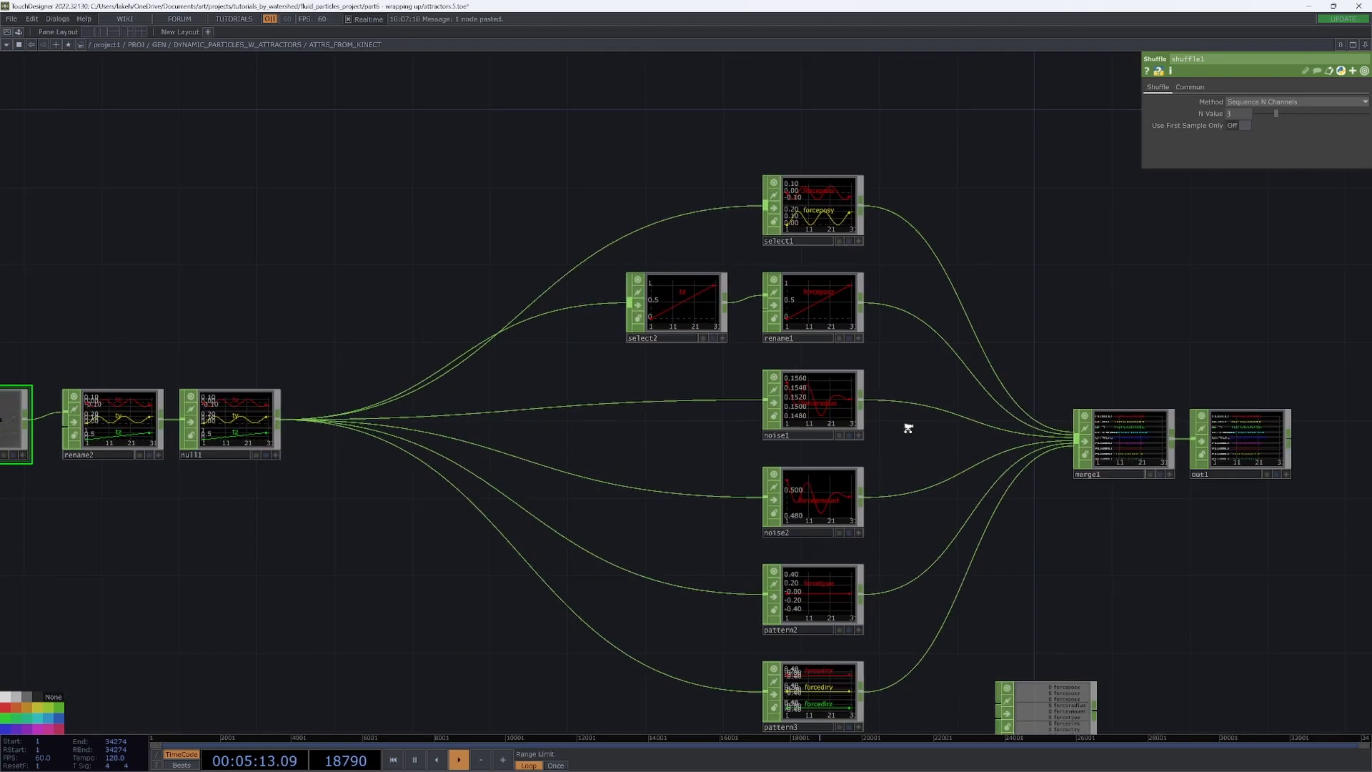
scroll(886, 425, up, 3)
scroll(815, 365, up, 2)
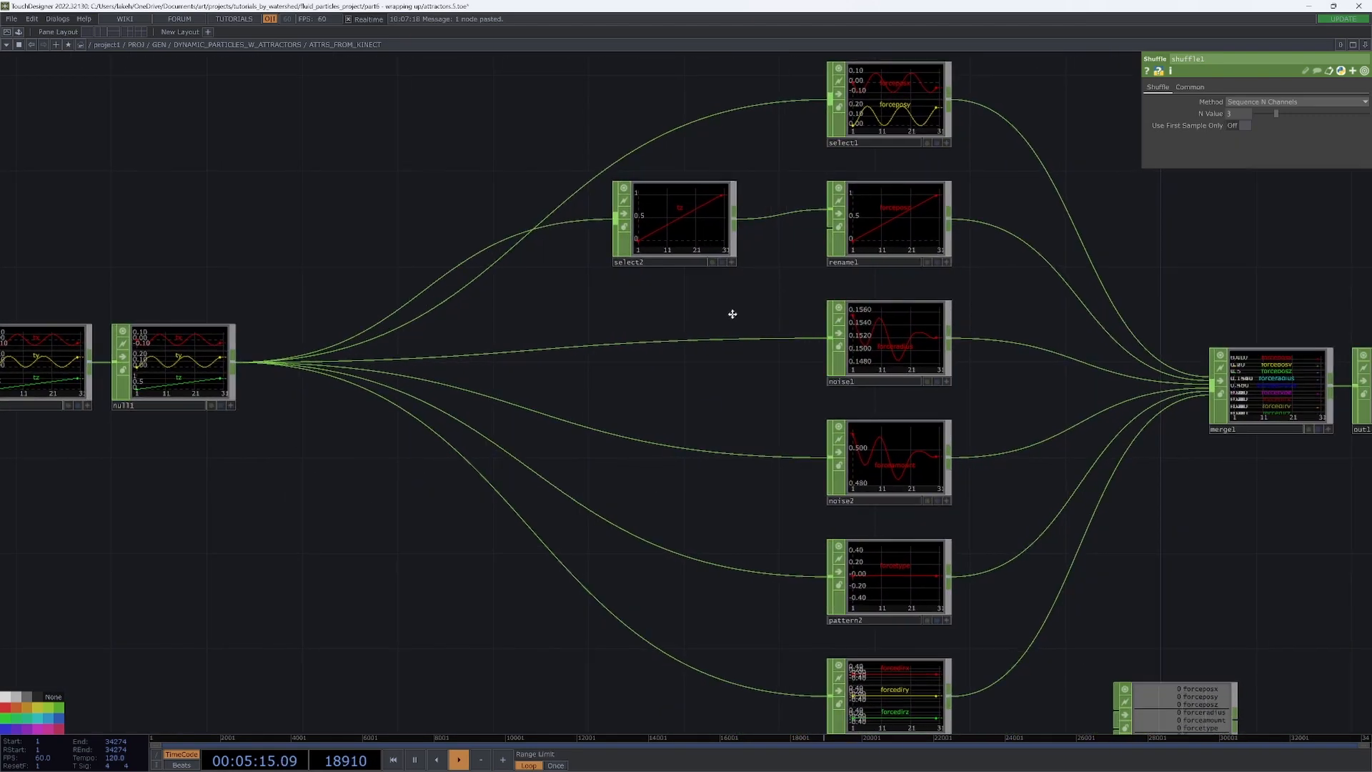
mouse_move(716, 243)
mouse_down()
mouse_move(686, 236)
mouse_move(708, 204)
mouse_up()
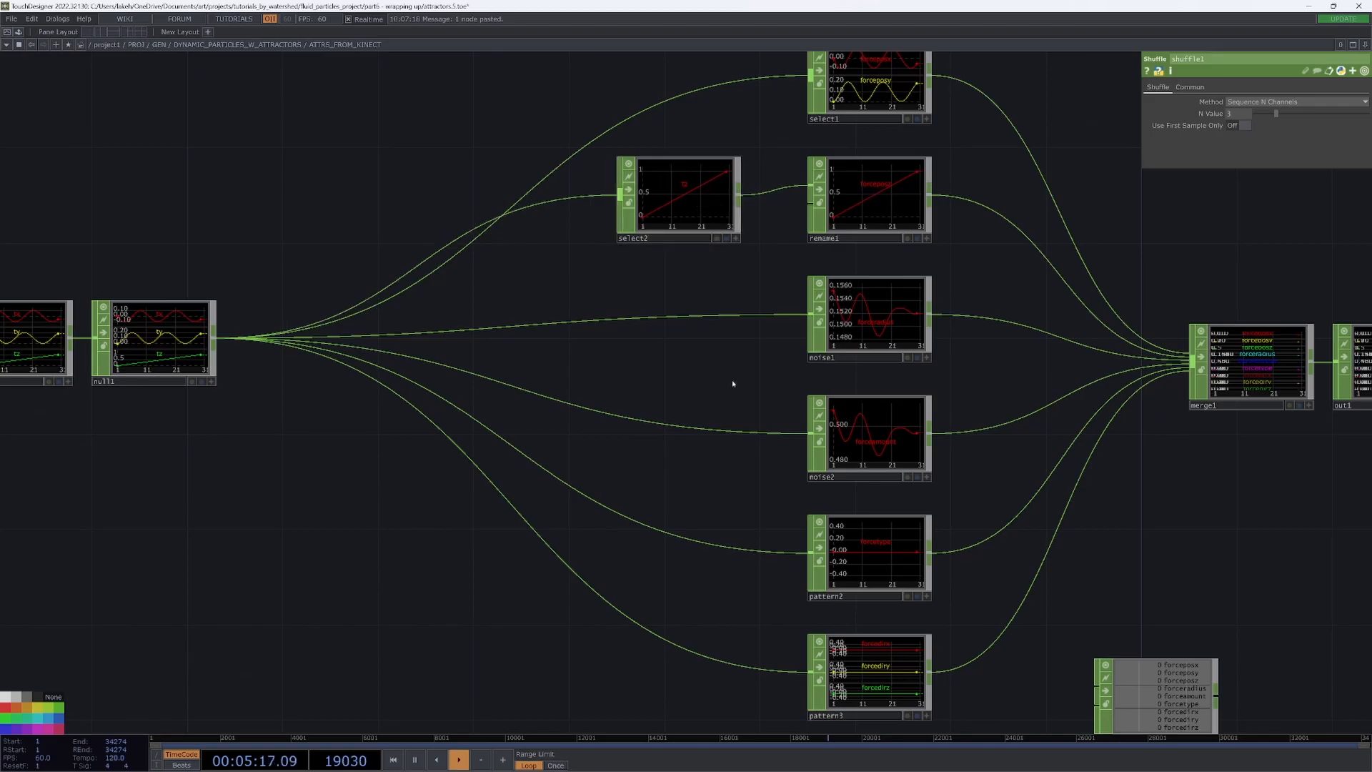
scroll(718, 378, down, 1)
key(u)
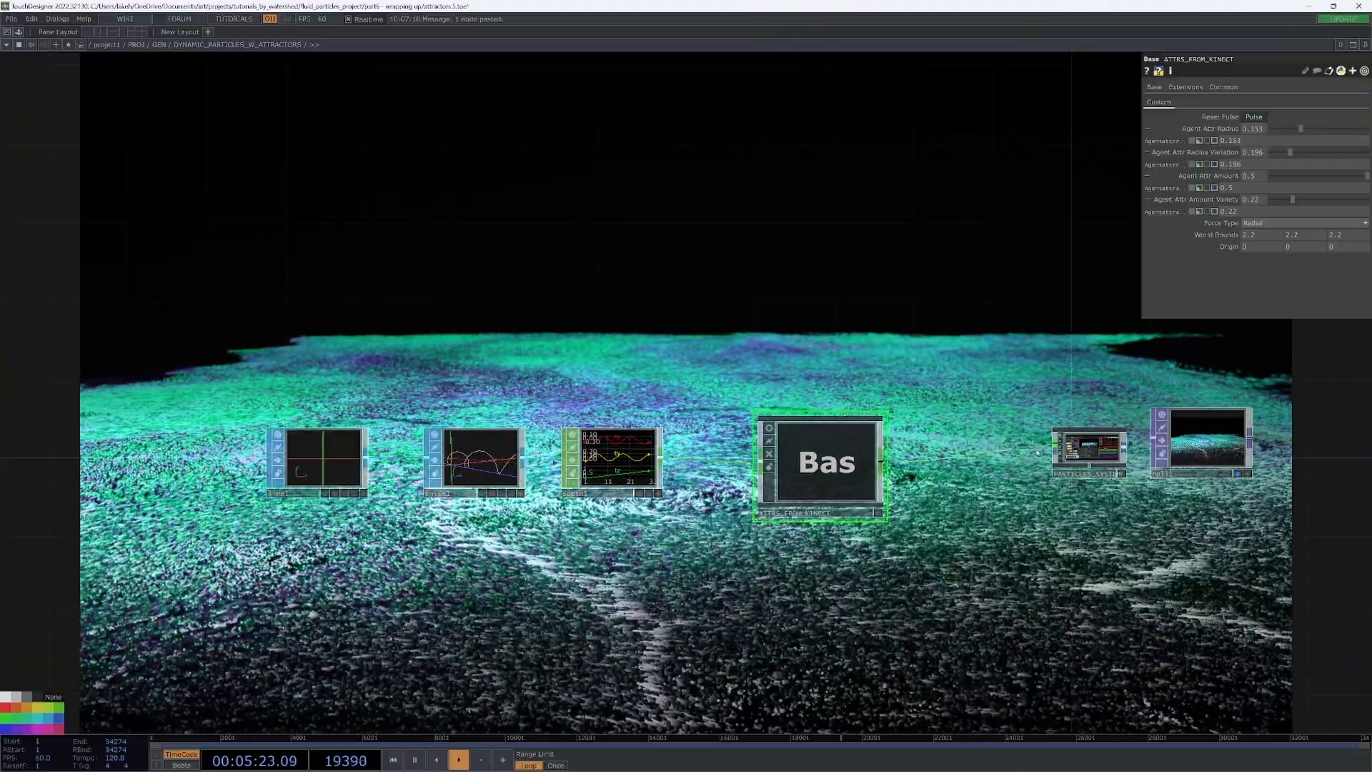
scroll(1115, 451, up, 3)
scroll(1116, 450, up, 3)
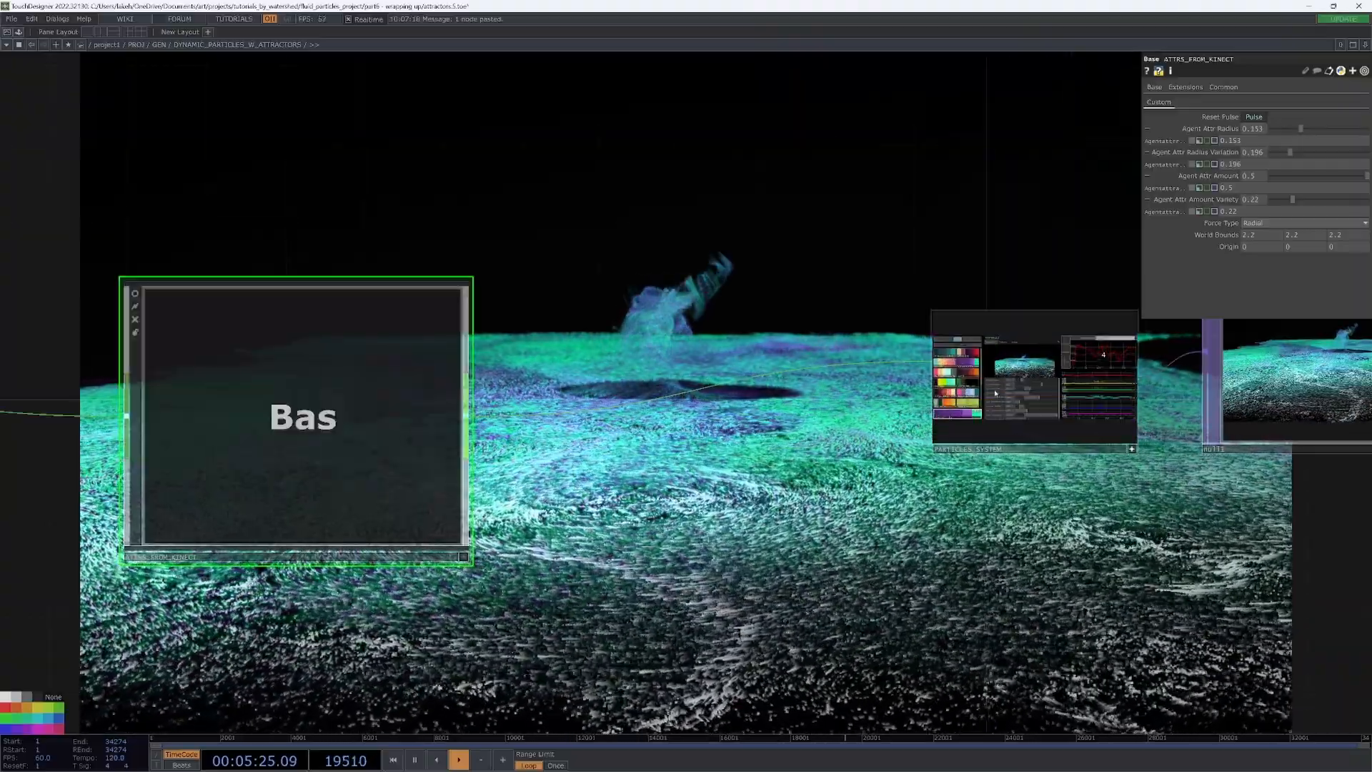
scroll(1115, 450, up, 3)
scroll(1115, 450, up, 3)
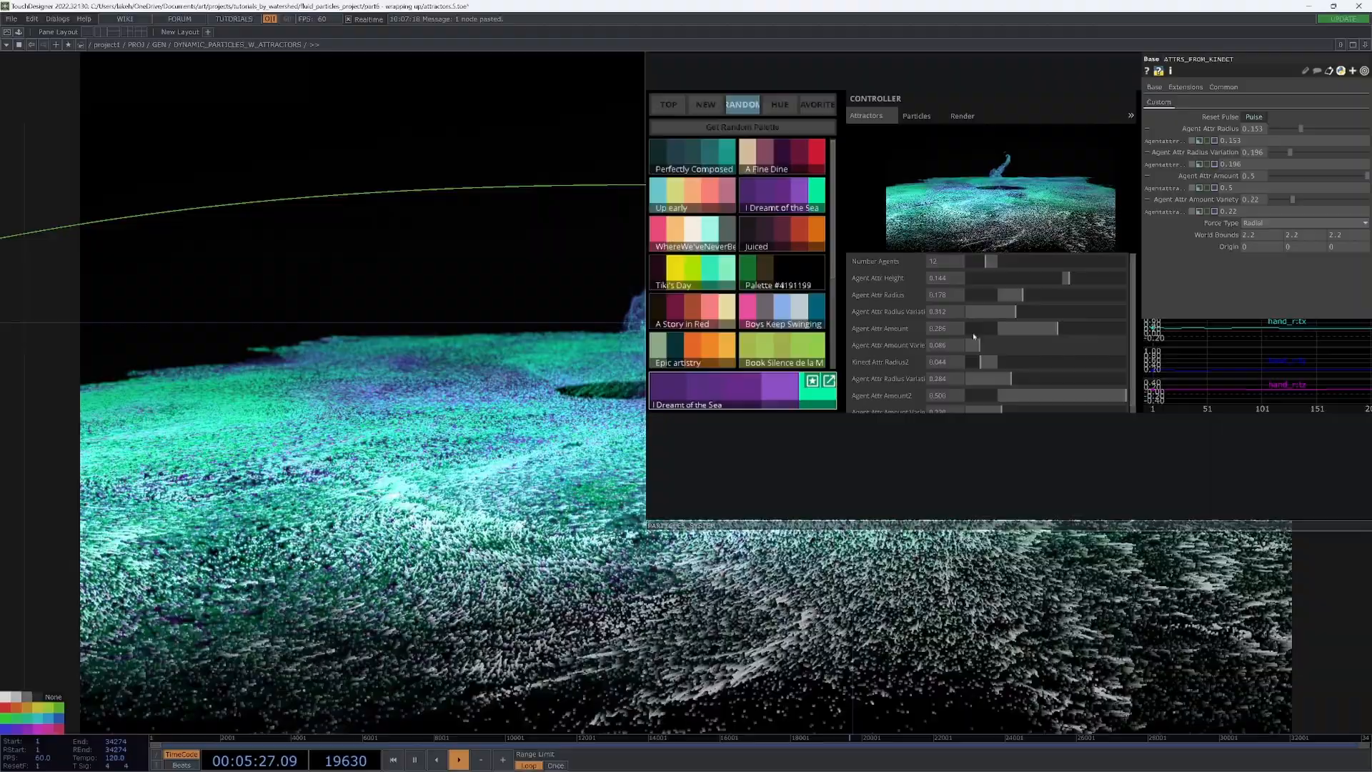
Show the CONTROLLER's Particles settings and select the line1 SOP to adjust its end points.
click(916, 115)
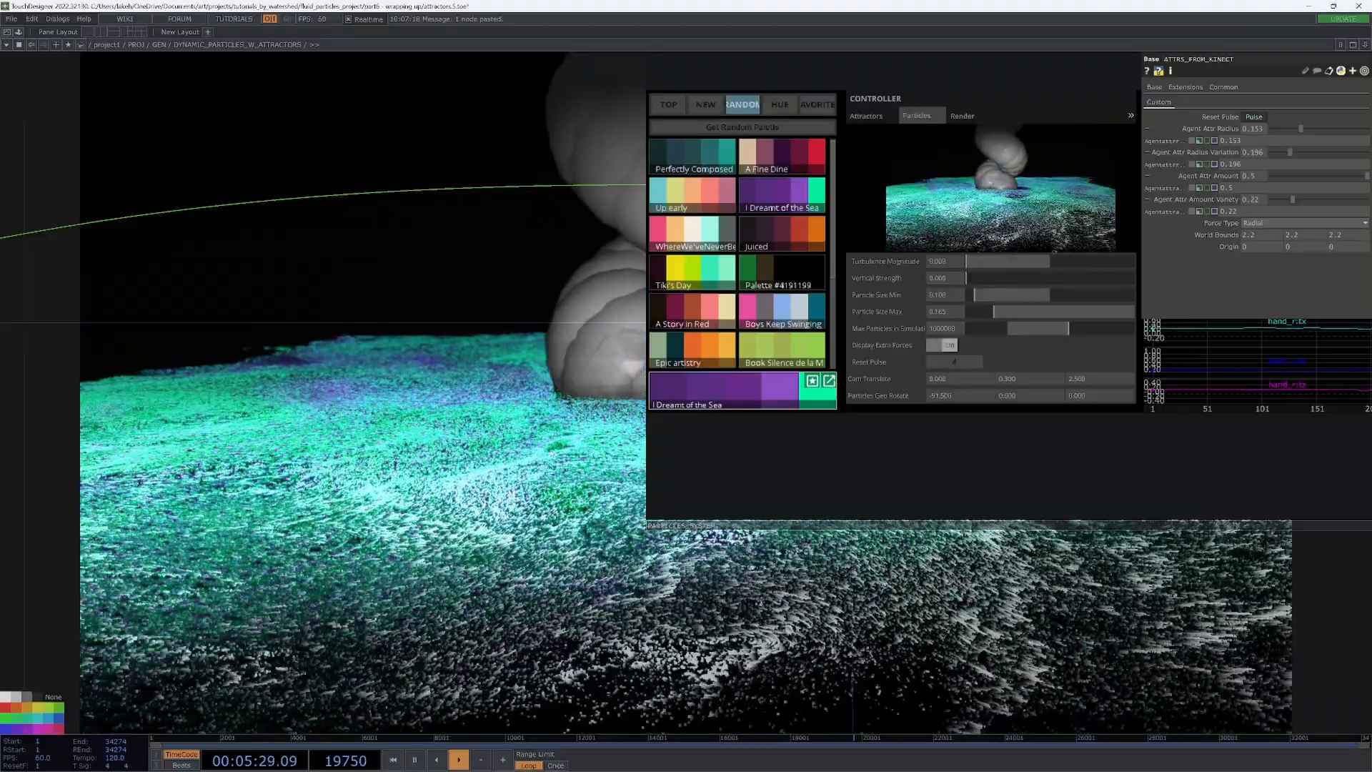
scroll(953, 283, down, 3)
scroll(952, 283, down, 3)
scroll(686, 428, down, 3)
scroll(686, 429, down, 3)
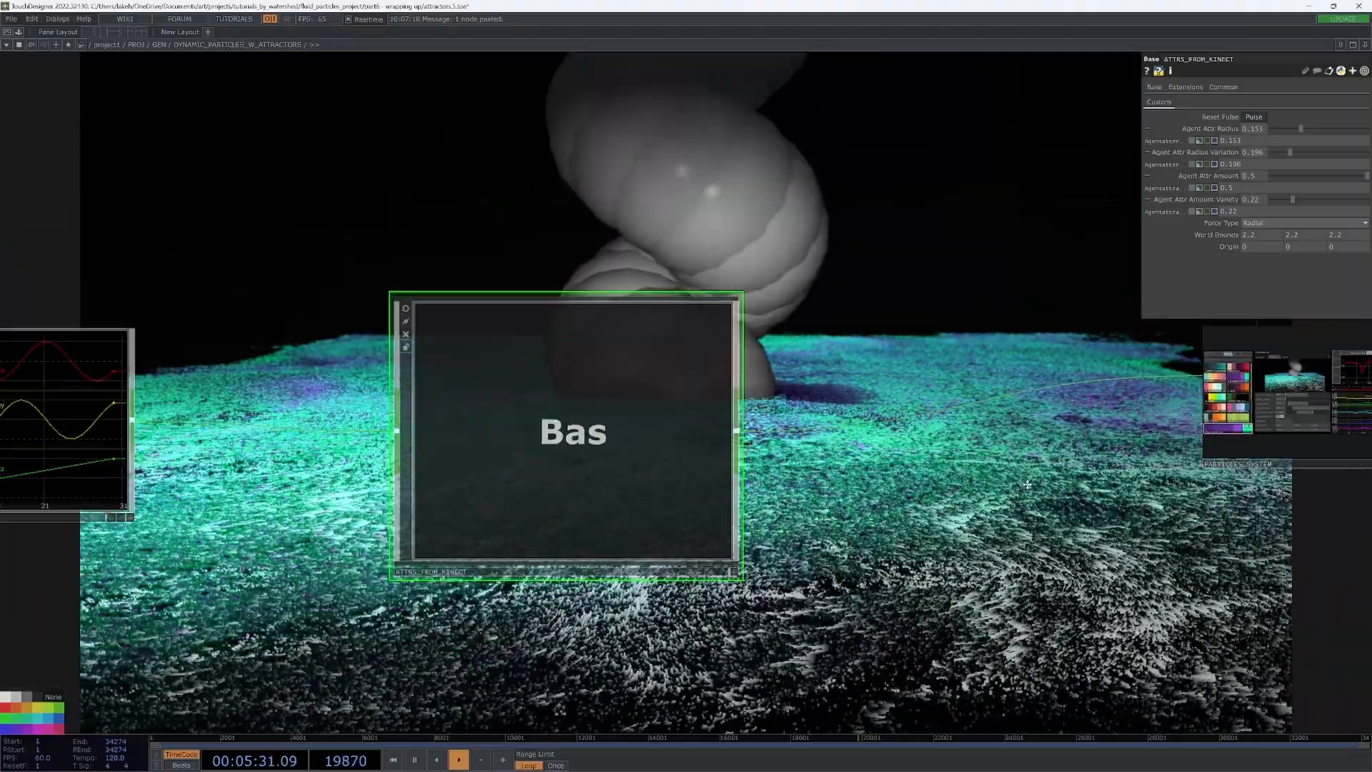
scroll(687, 429, down, 3)
drag(871, 364, 965, 407)
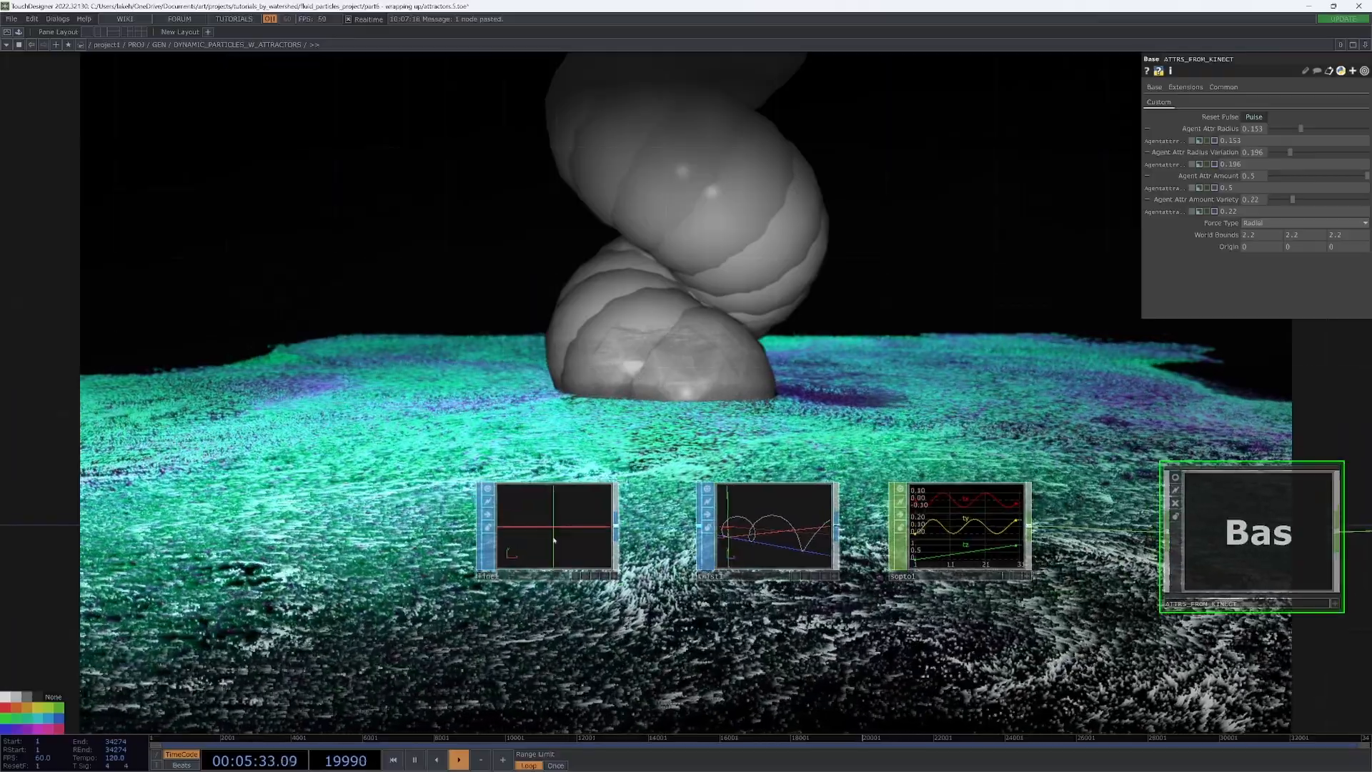
click(451, 525)
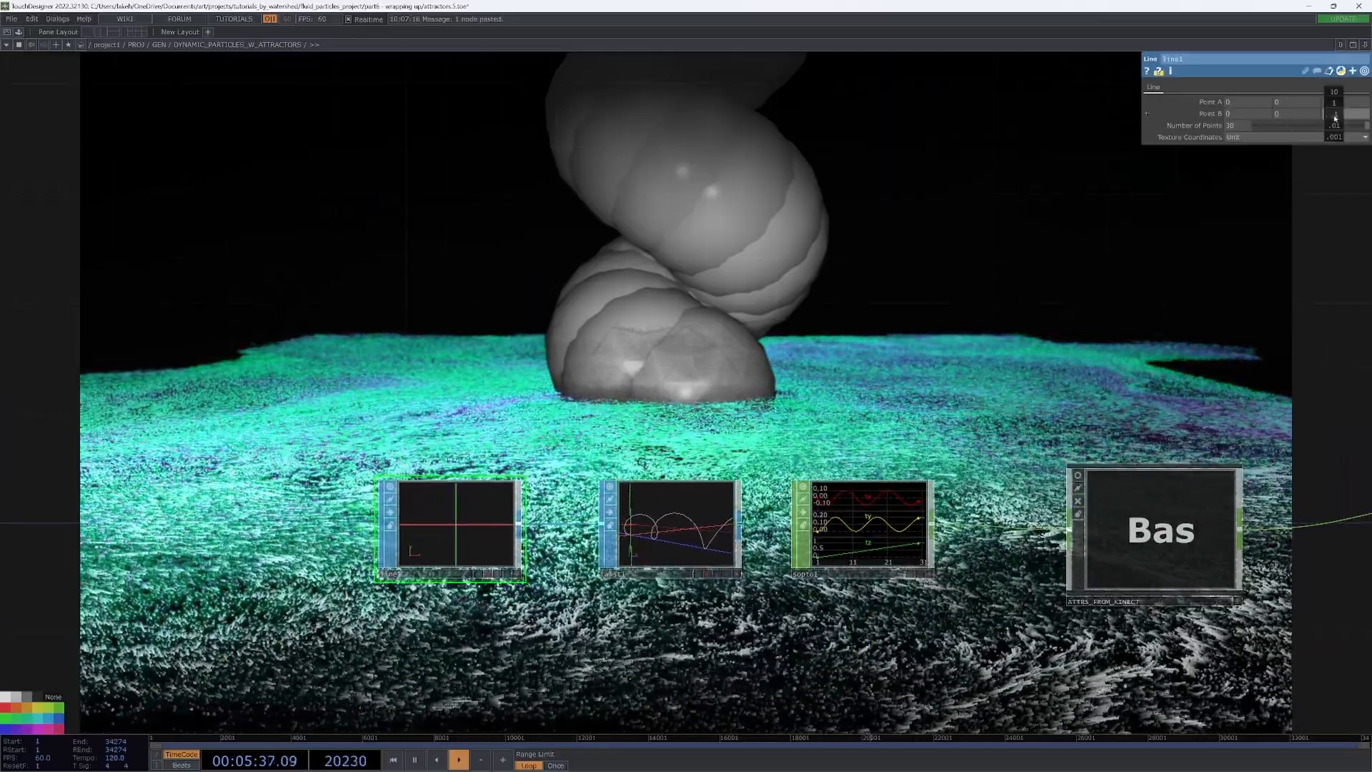
Thin the attractor spheres on ATTRS_FROM_KINECT and raise twist1's Strength so the spiral stretches upward.
click(1158, 530)
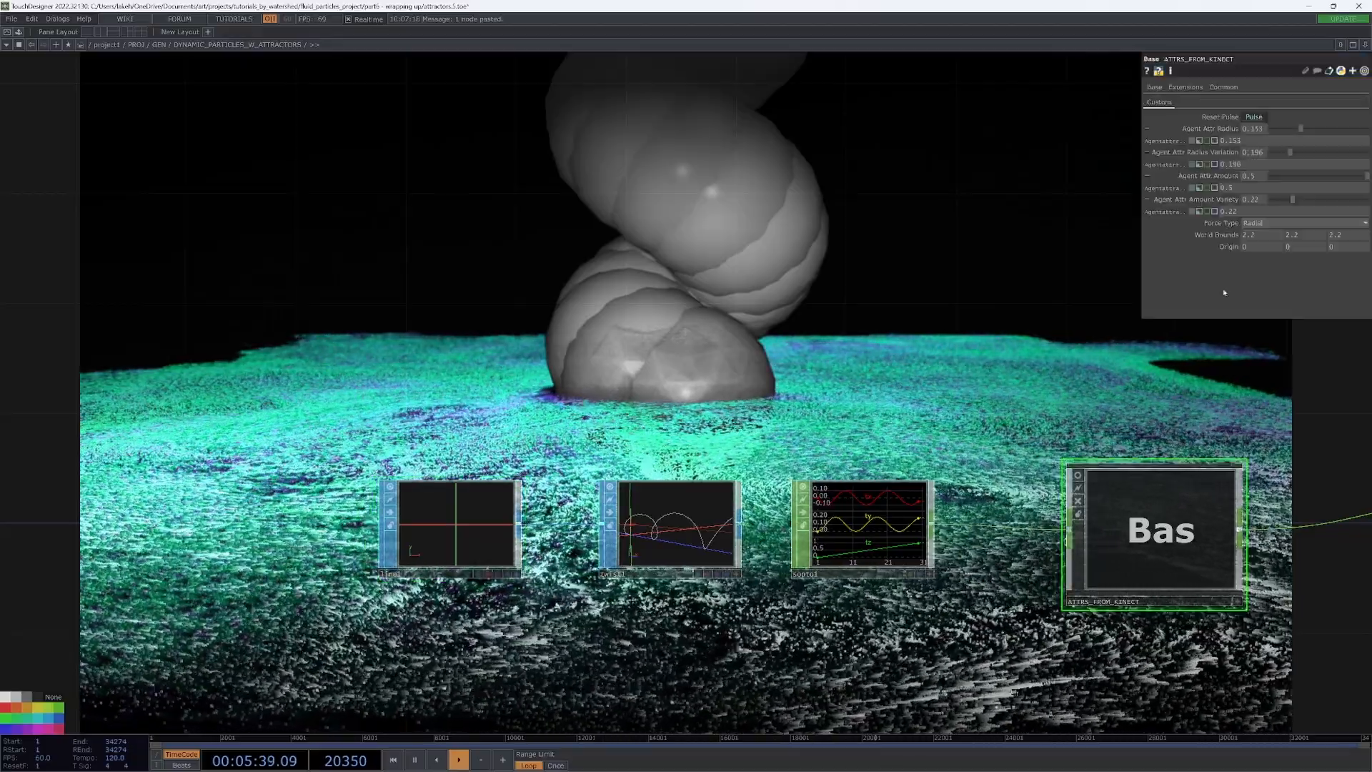
drag(1300, 129, 1283, 129)
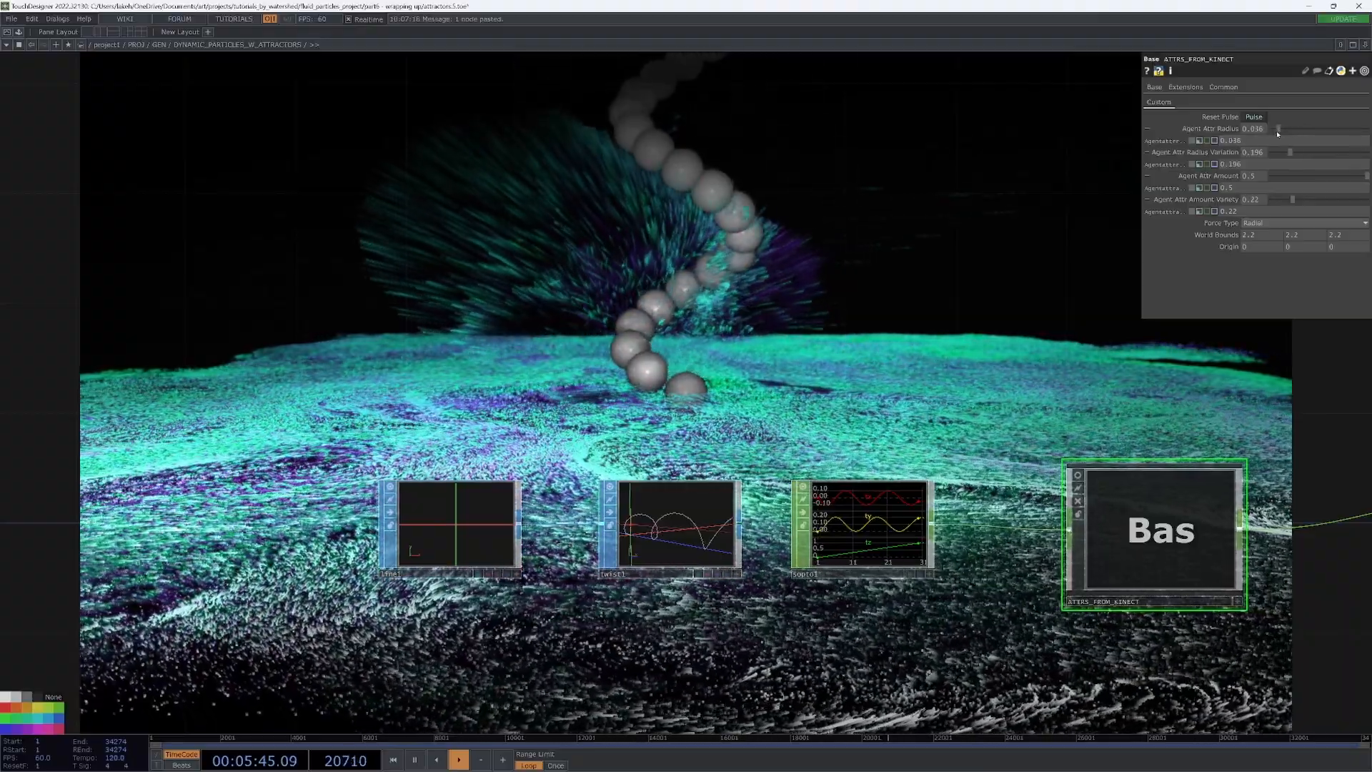
click(667, 526)
drag(1239, 161, 1238, 147)
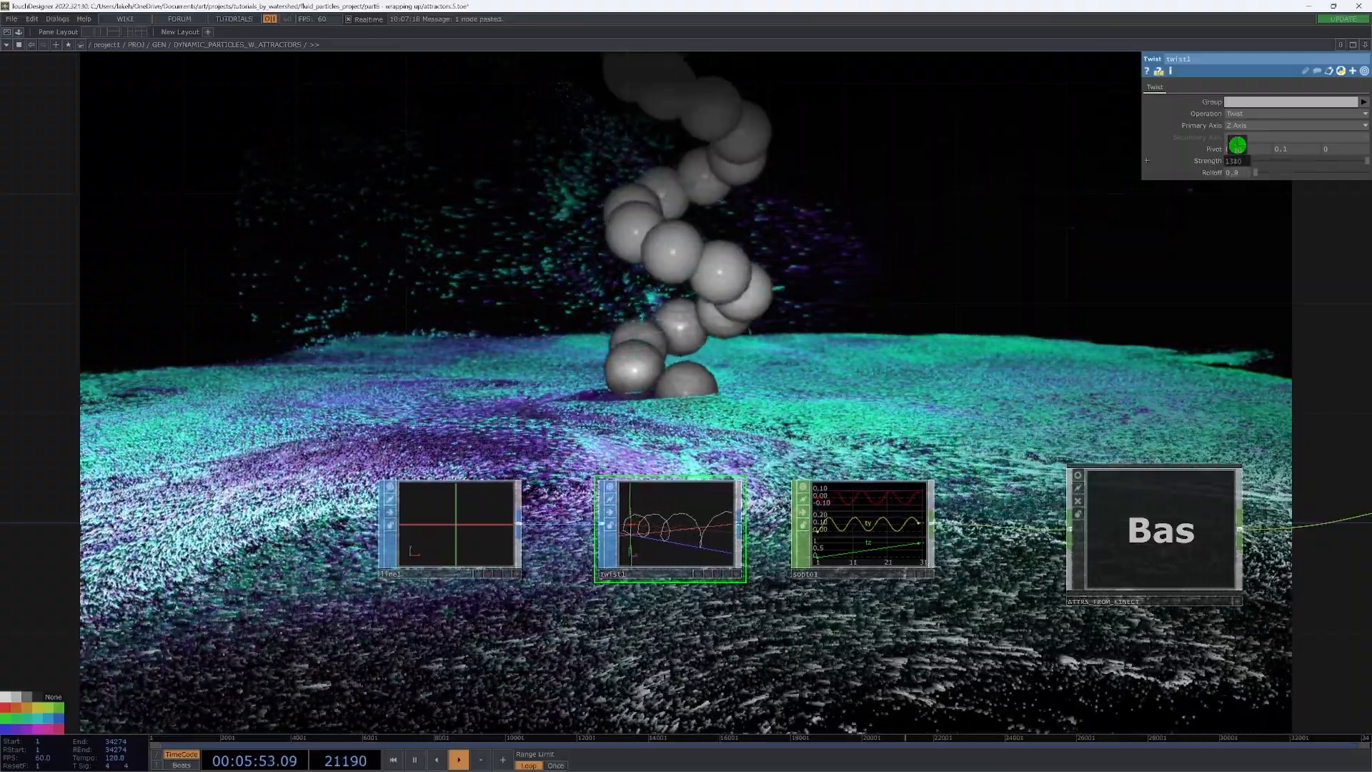
Set the attractor radius to about 0.072 with radius variation 0 and glance inside the component.
click(1159, 531)
scroll(1158, 531, down, 2)
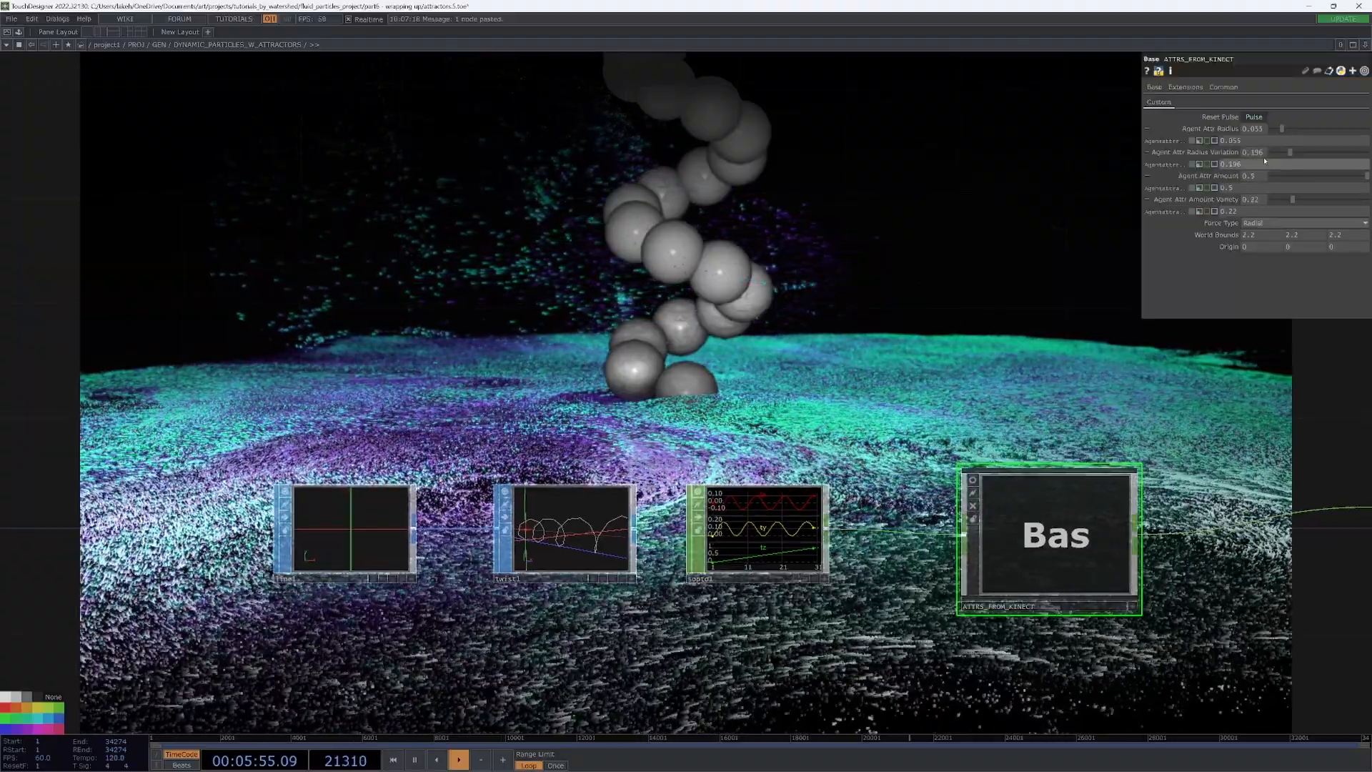
drag(1282, 129, 1284, 130)
key(Tab)
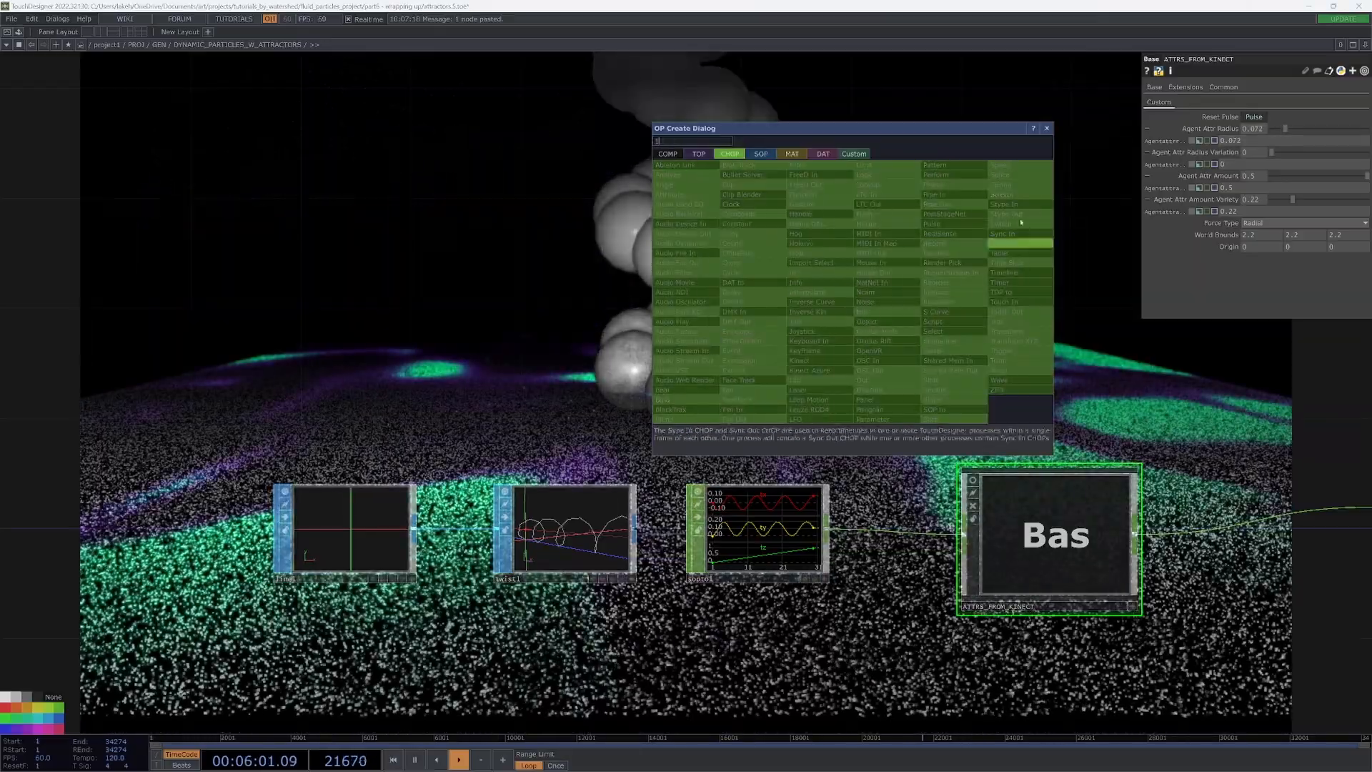
key(Escape)
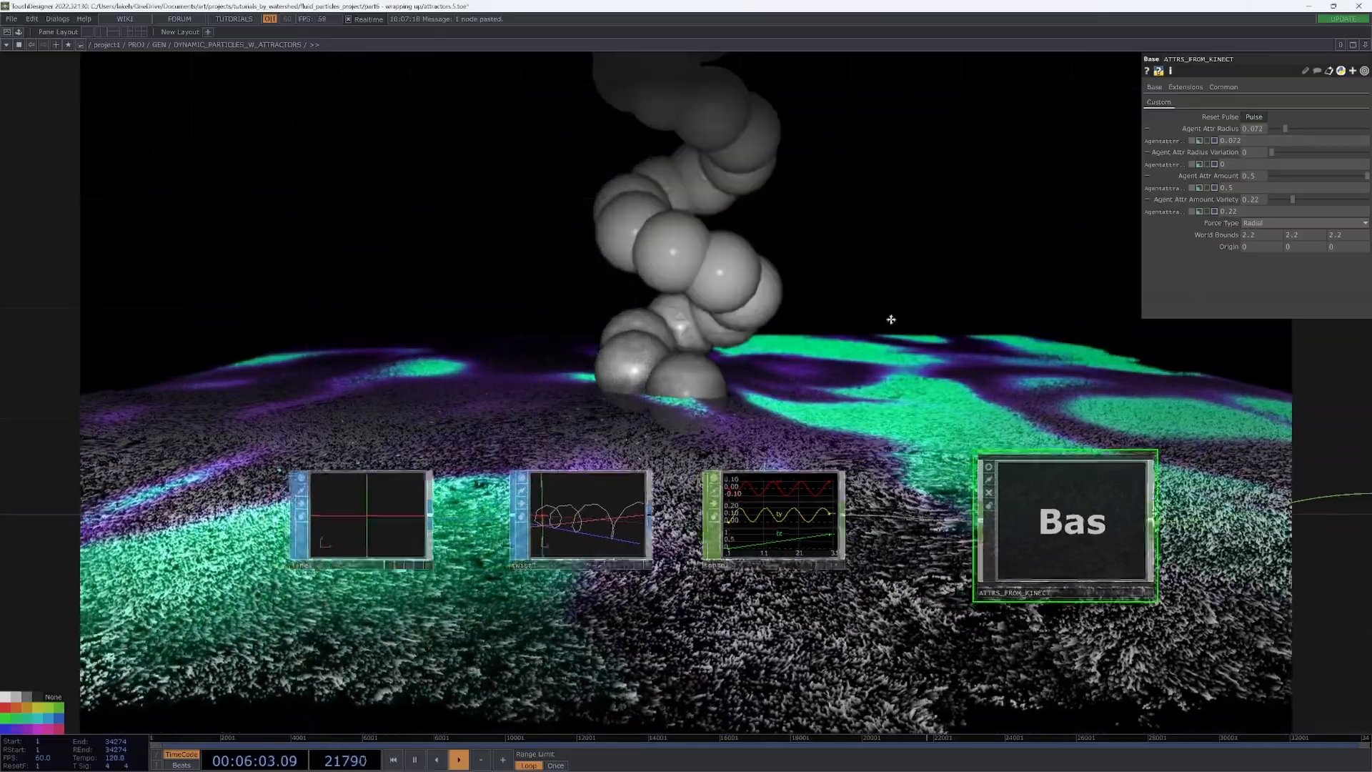
drag(742, 558, 796, 525)
scroll(796, 526, down, 2)
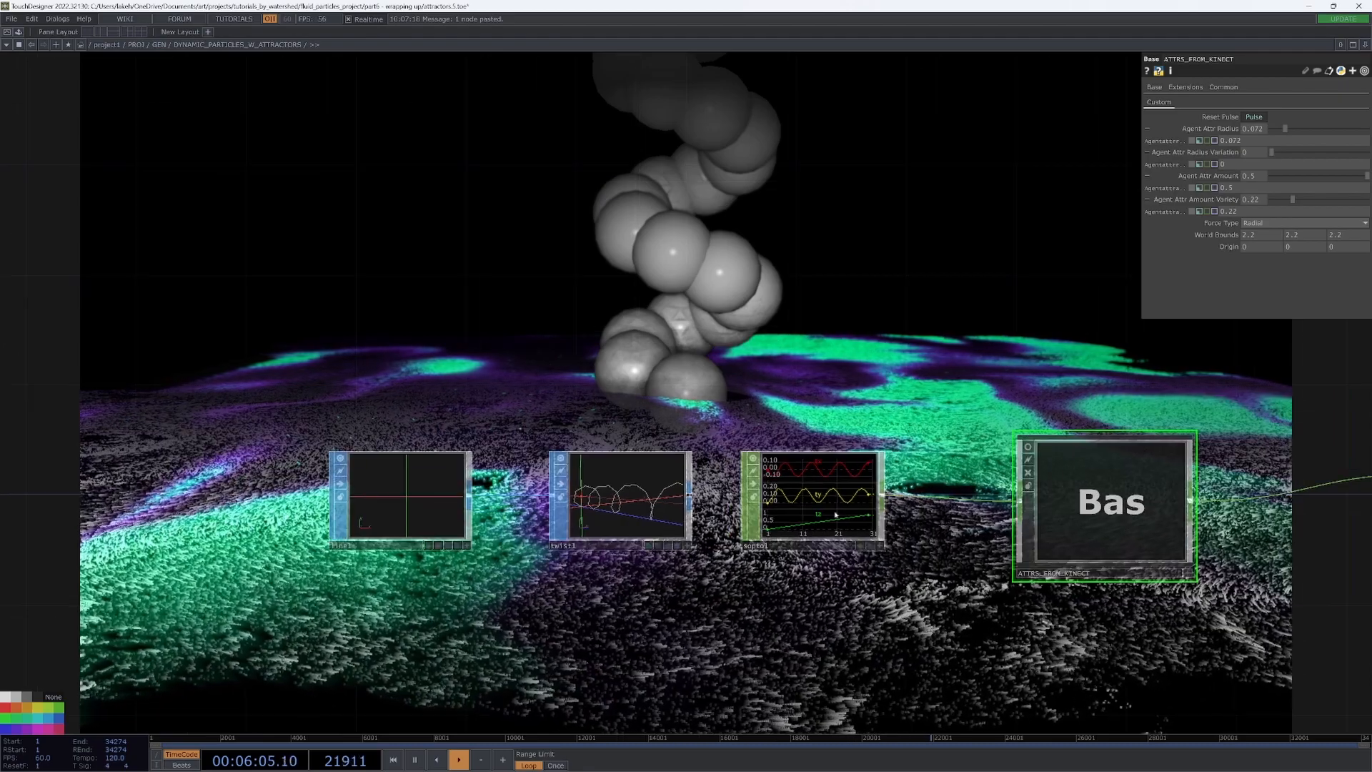
scroll(965, 525, up, 1)
double_click(1078, 527)
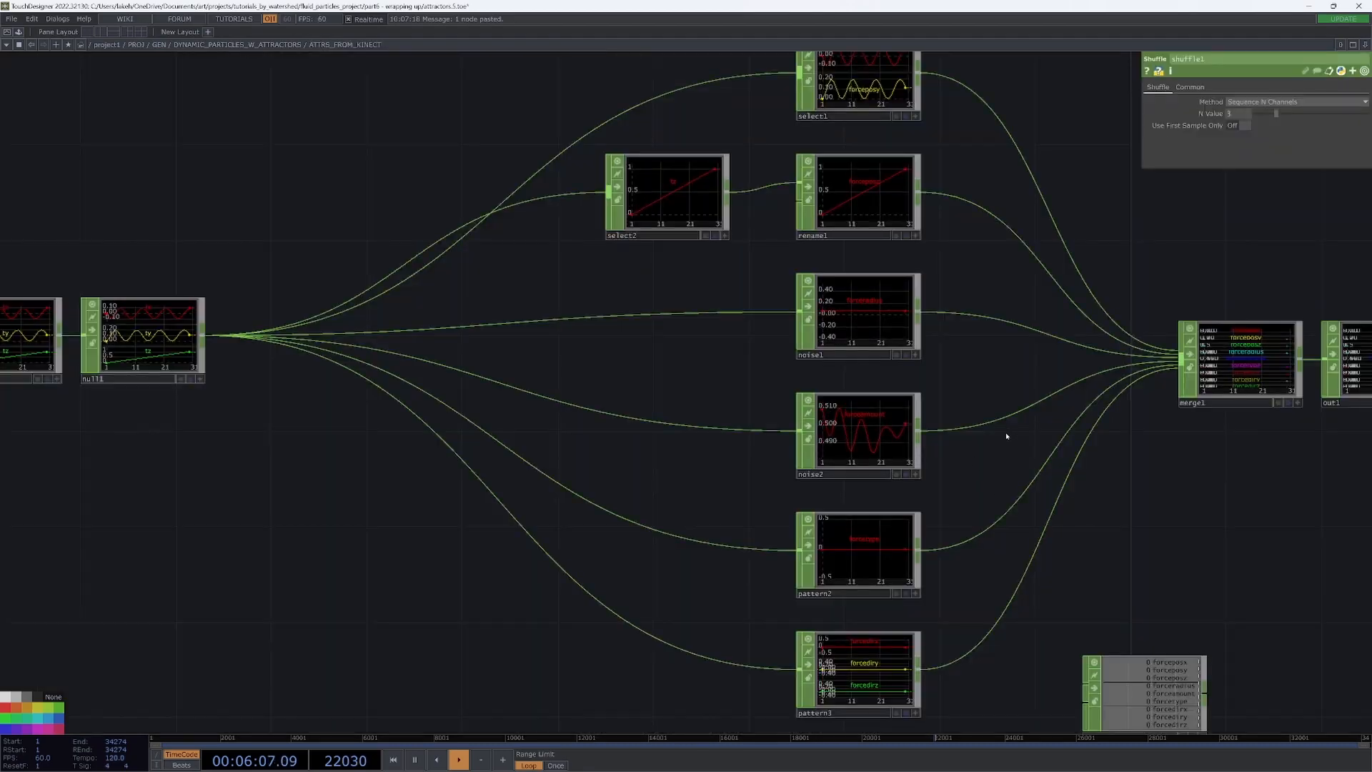
key(u)
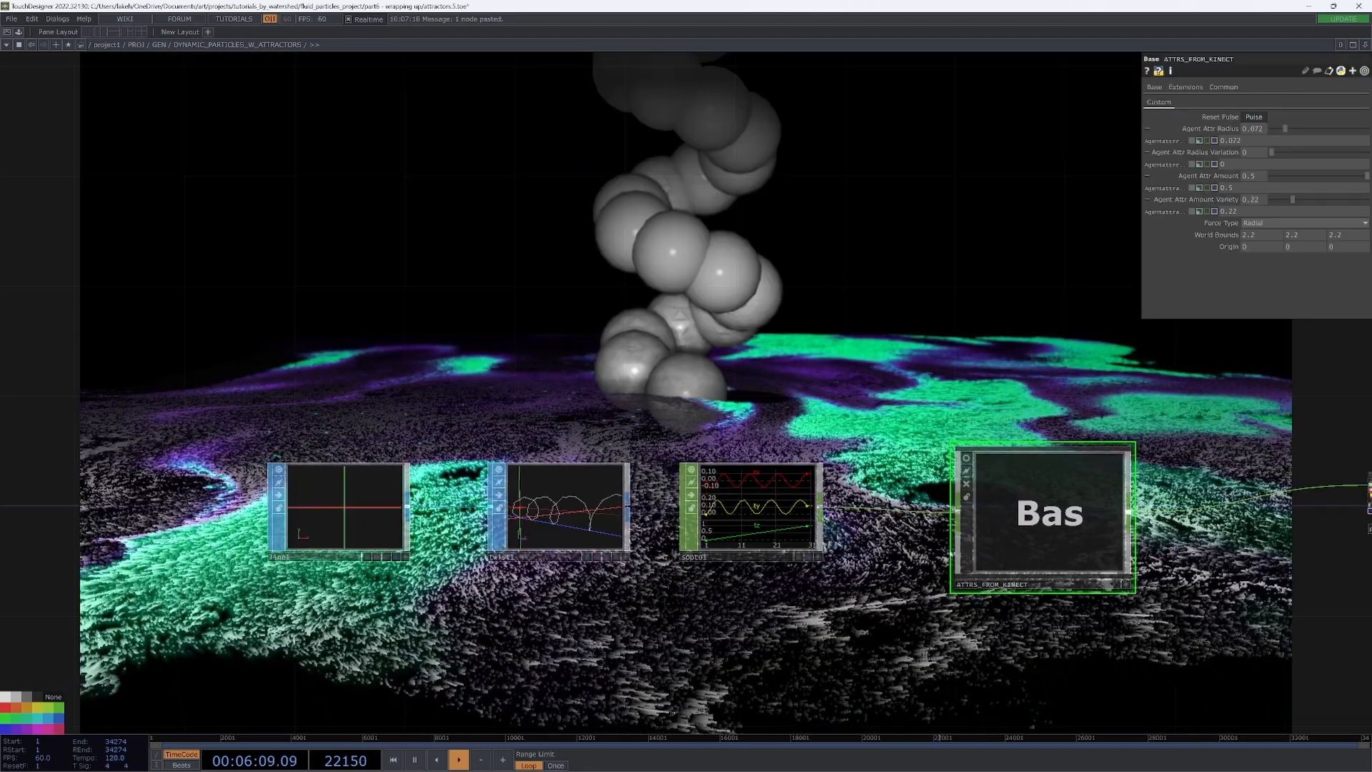
scroll(920, 616, up, 1)
Float the PARTICLES_SYSTEM controller panel in its own window at top-left and test perform mode.
right_click(1085, 455)
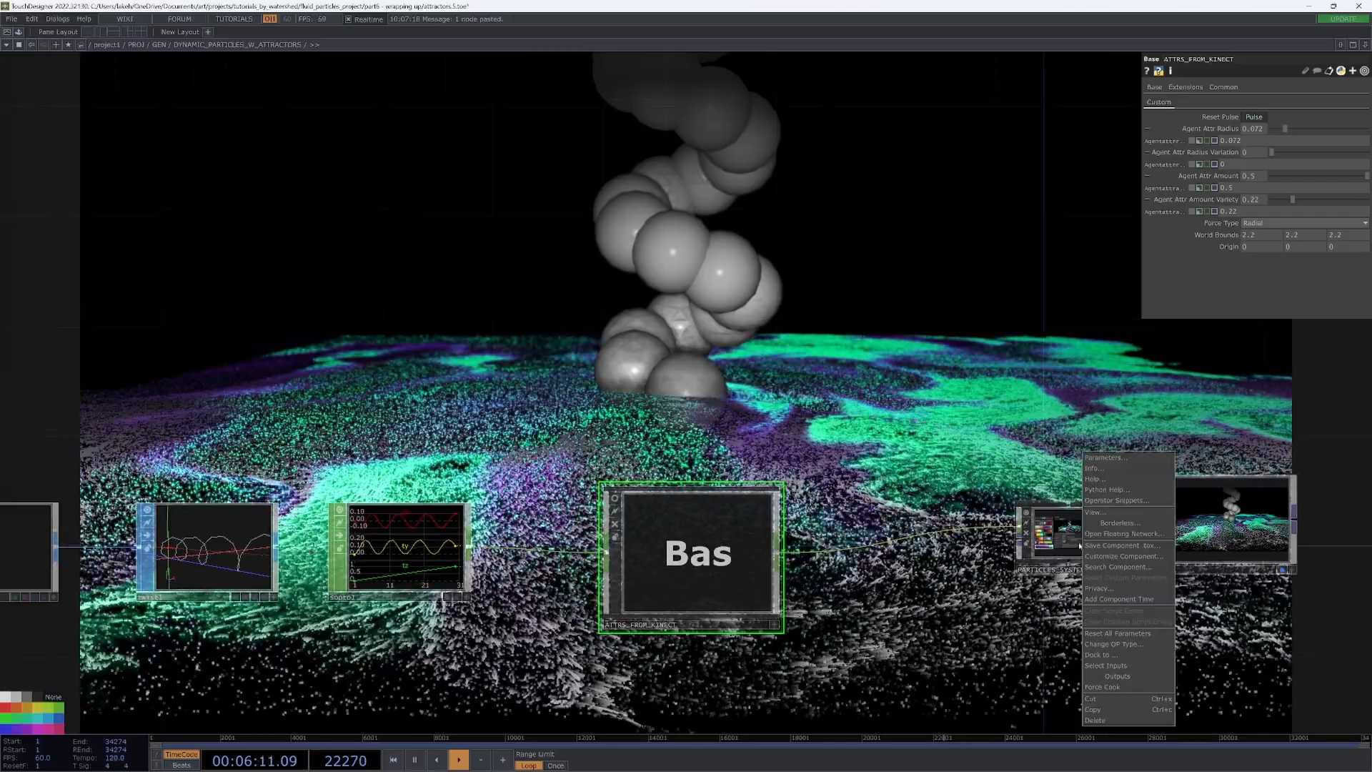
click(1104, 514)
drag(997, 378, 310, 64)
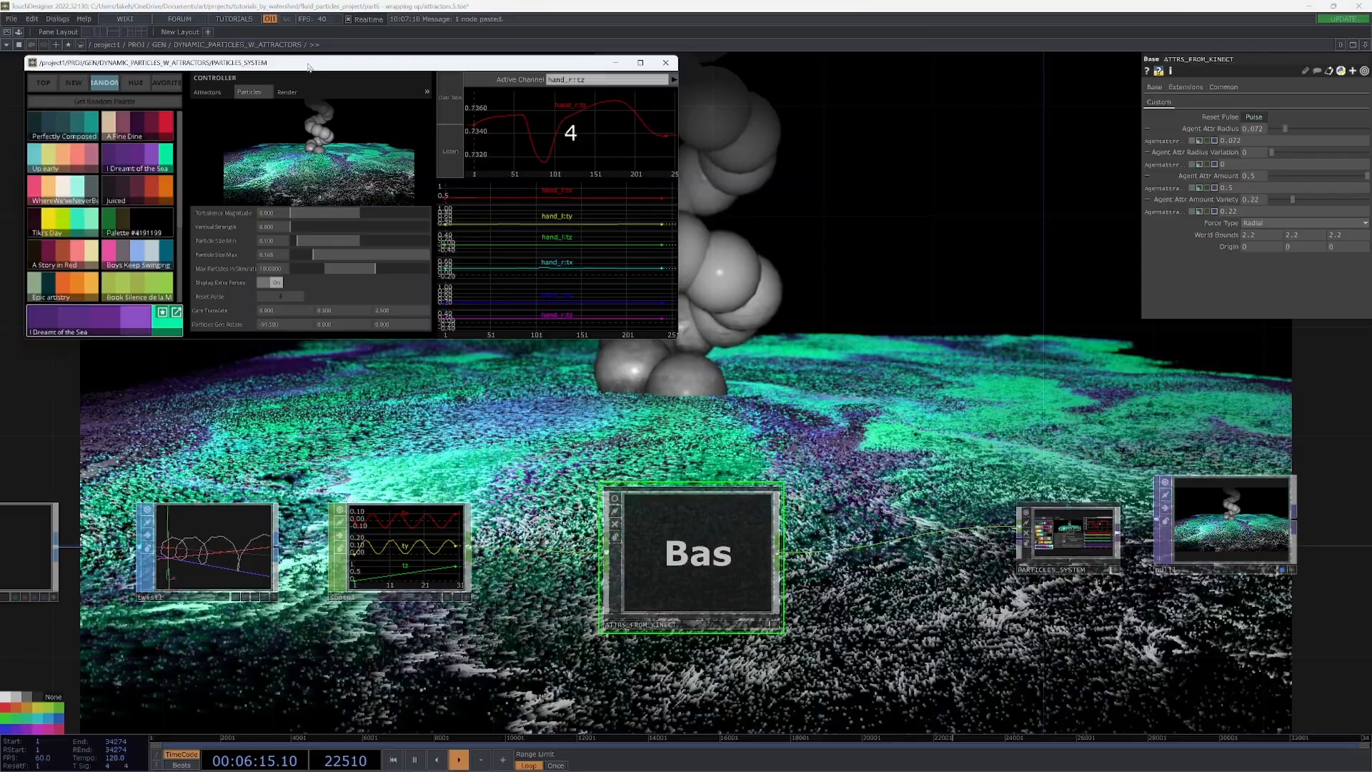
drag(311, 67, 147, 56)
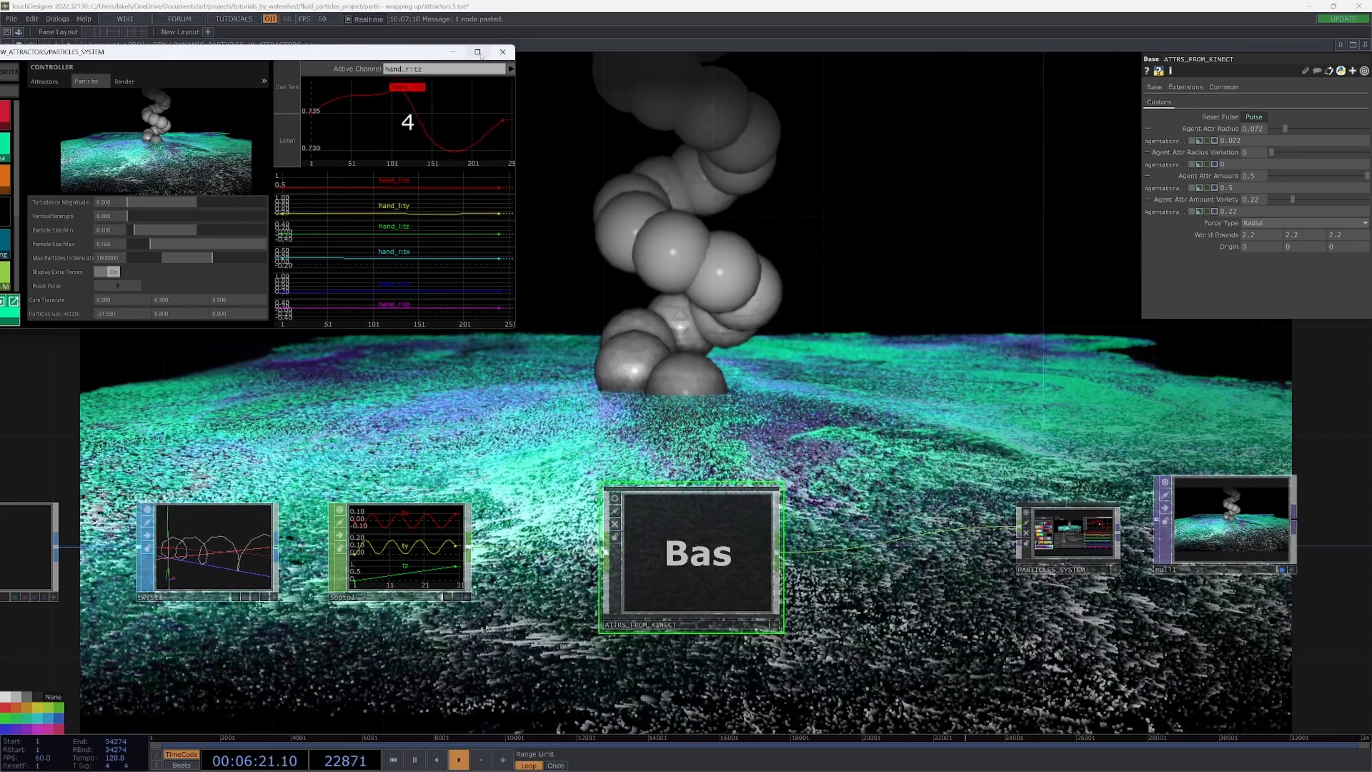
key(F1)
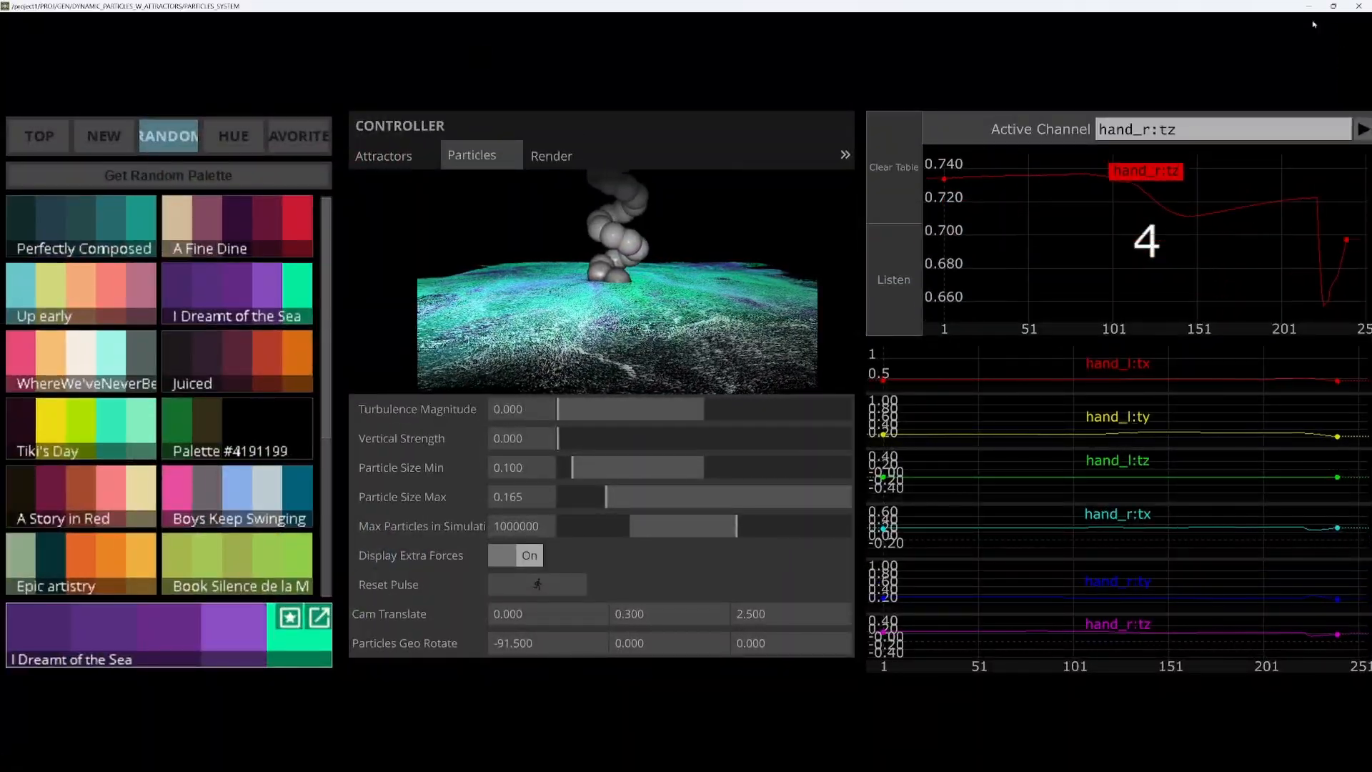
key(Escape)
Park the controller window partly off-screen left and shrink the attractor radius to about 0.014.
drag(686, 145, 333, 71)
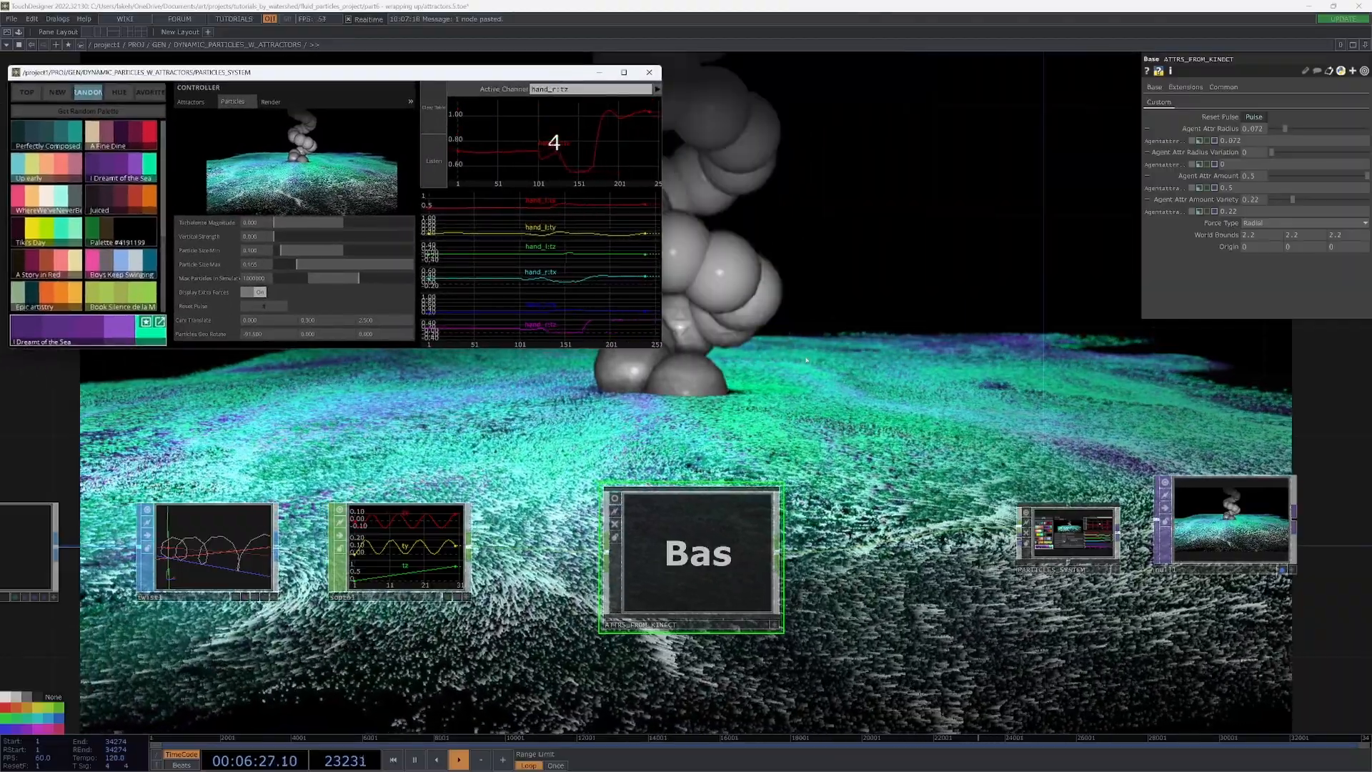
drag(917, 273, 1051, 282)
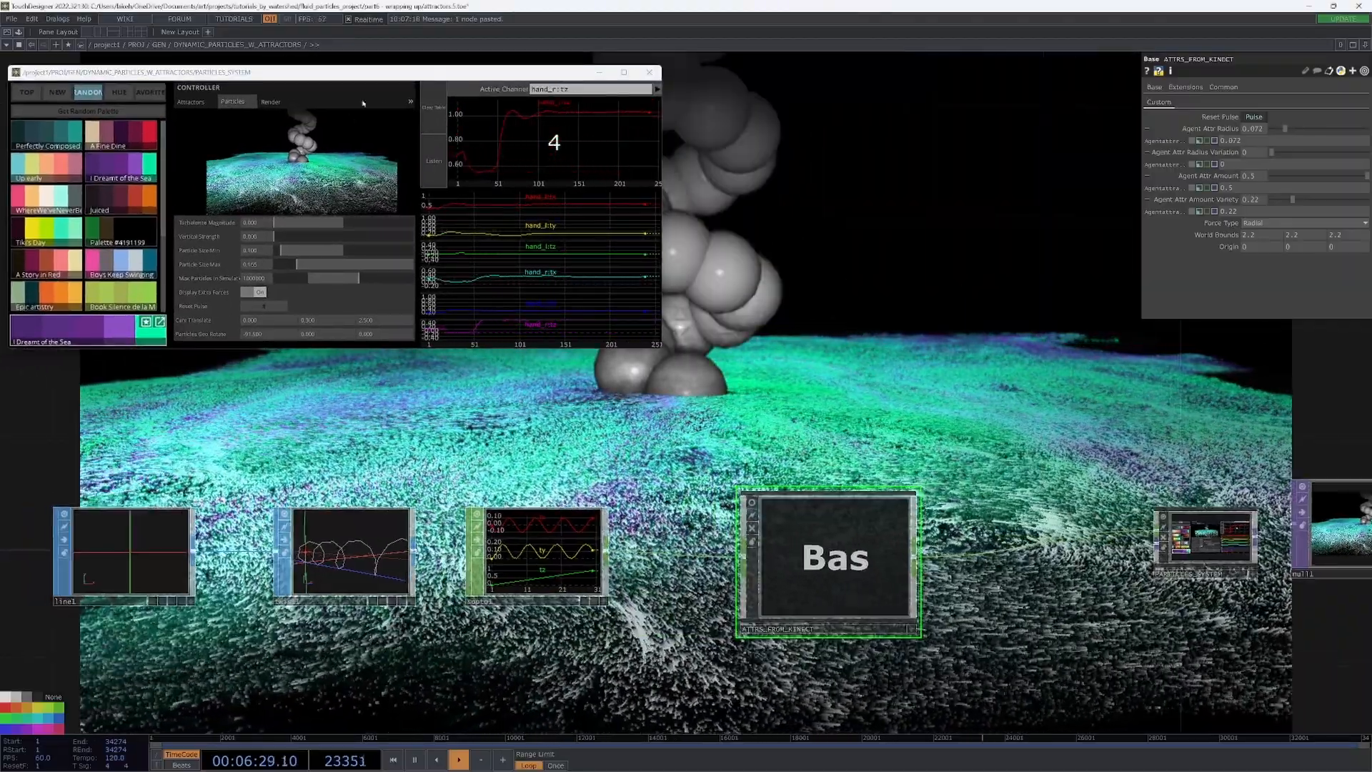
drag(333, 72, 172, 72)
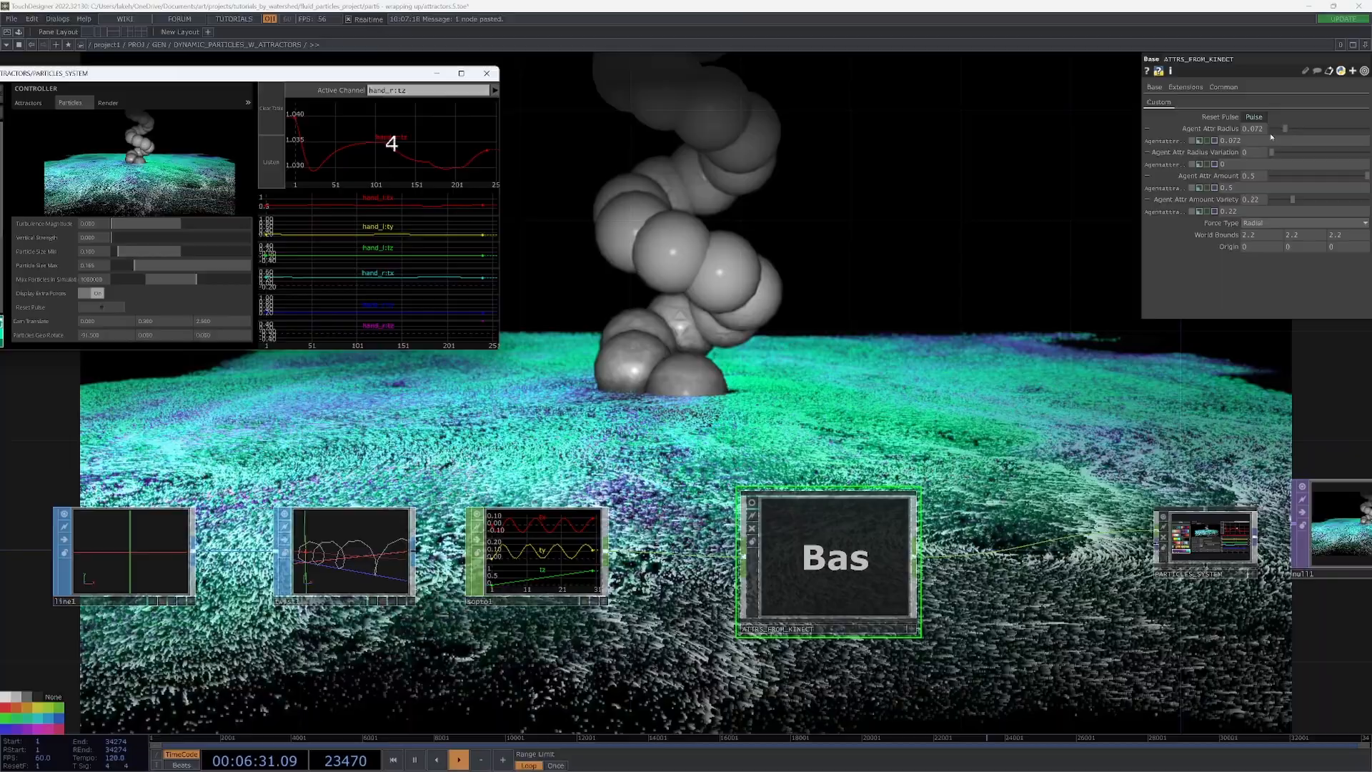
drag(1285, 128, 1285, 130)
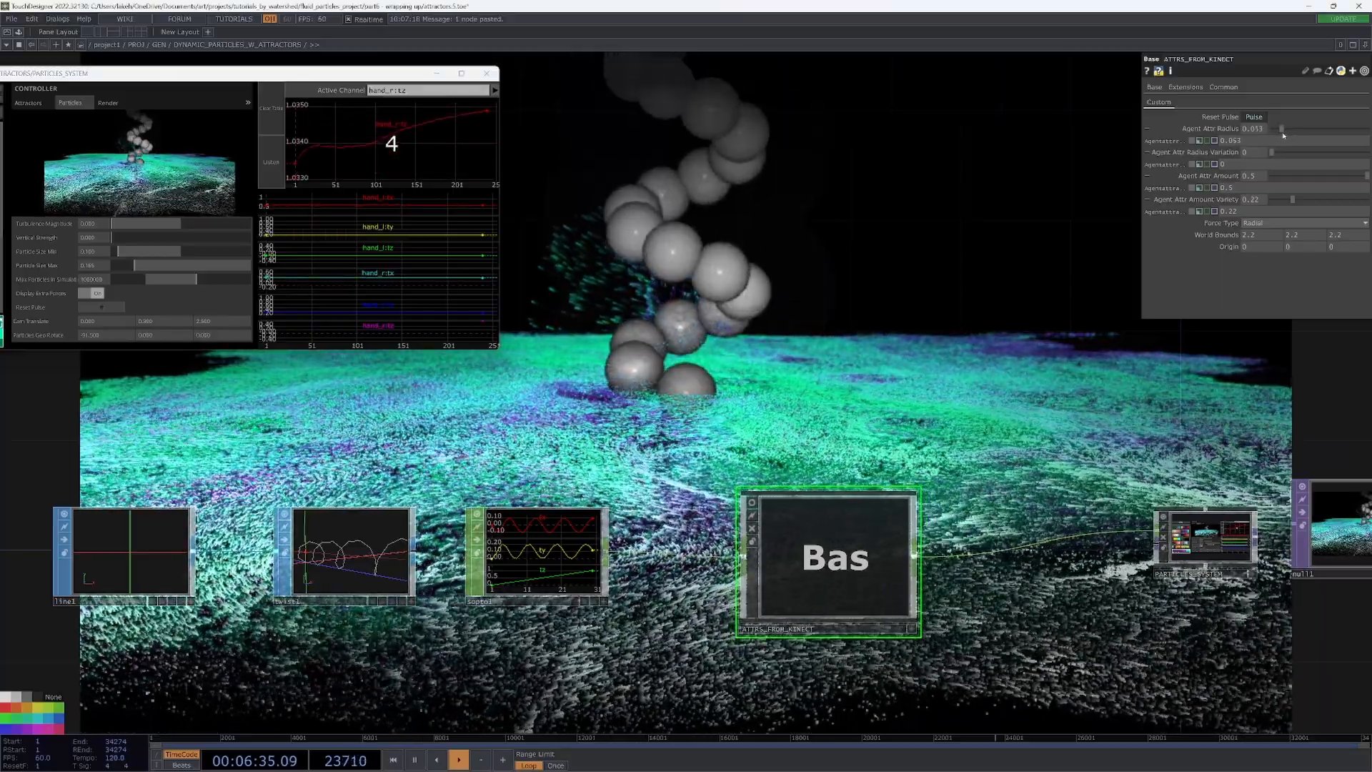
Turn off Display Attr Forces in the controller so the grey attractor spheres vanish from the render.
click(85, 294)
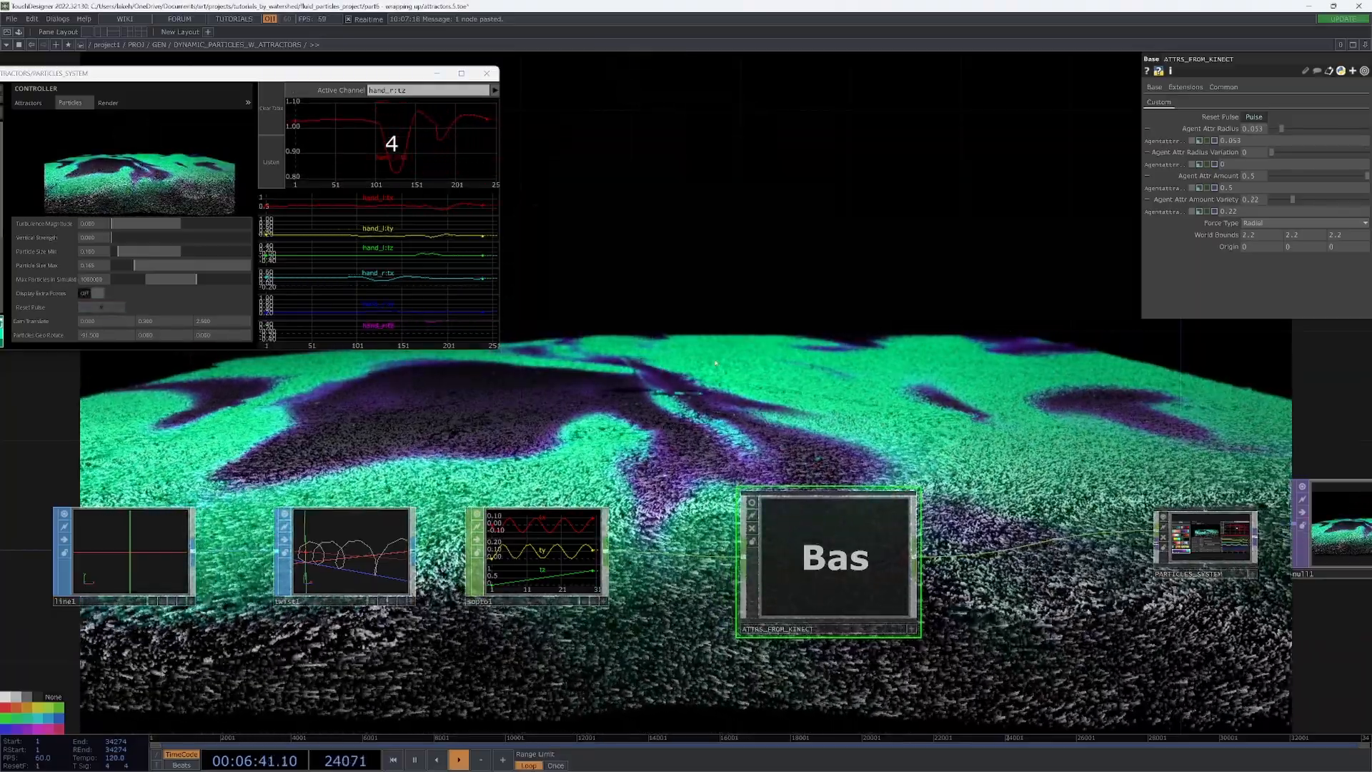
scroll(601, 354, up, 1)
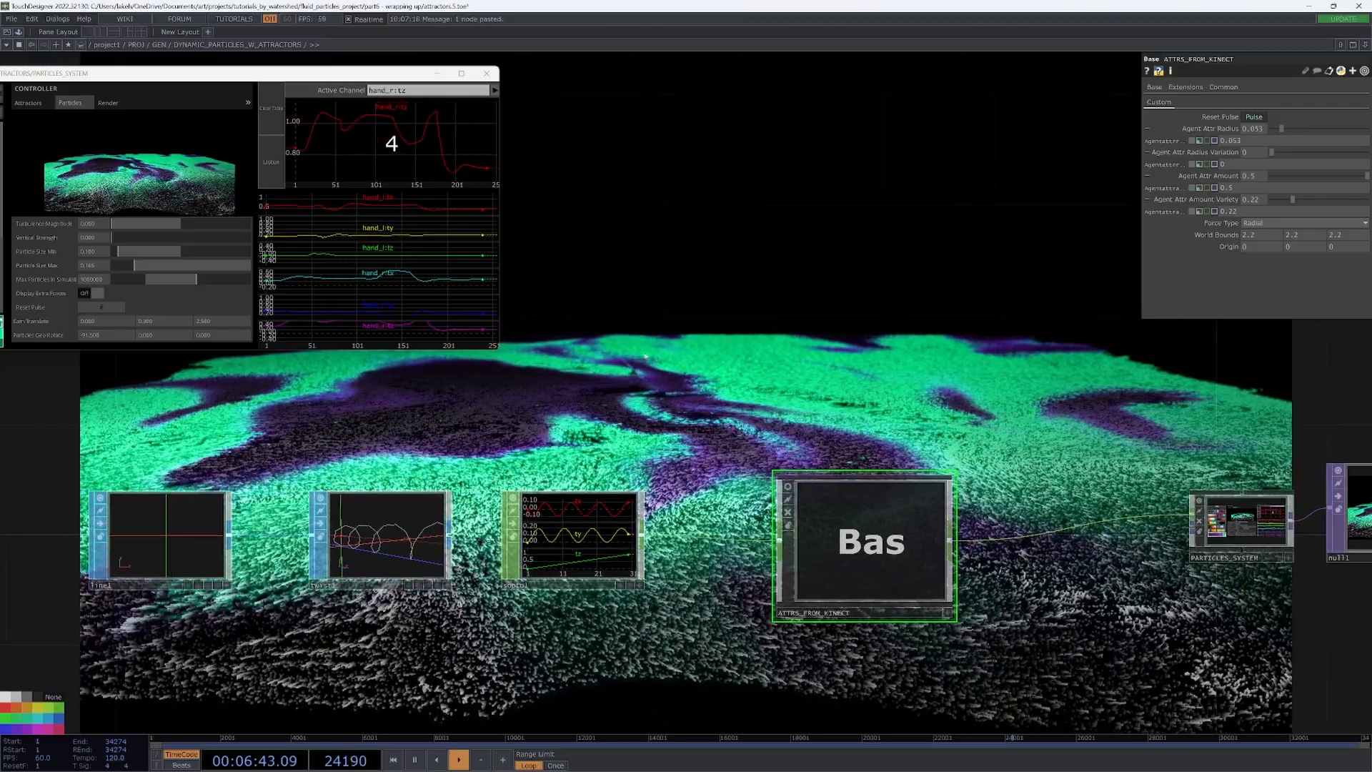
drag(601, 407, 834, 350)
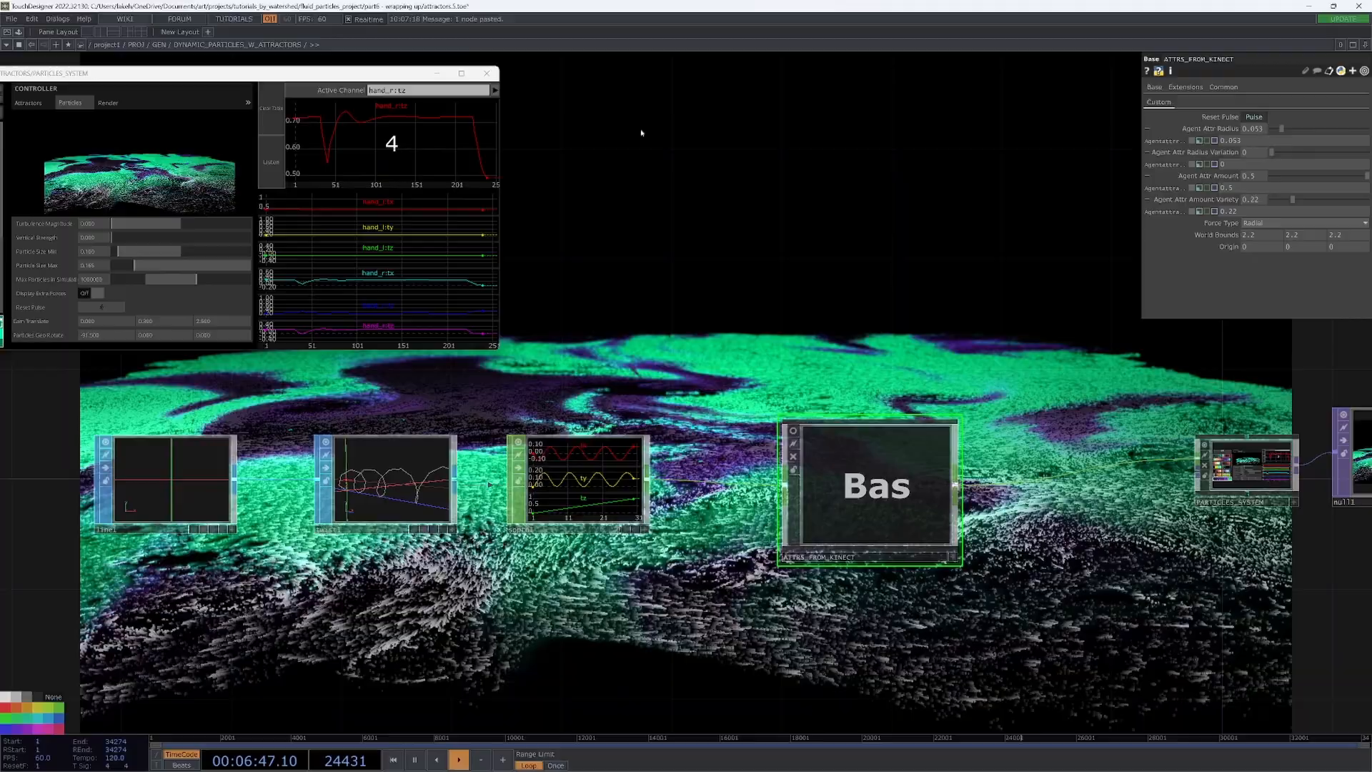
drag(705, 127, 774, 362)
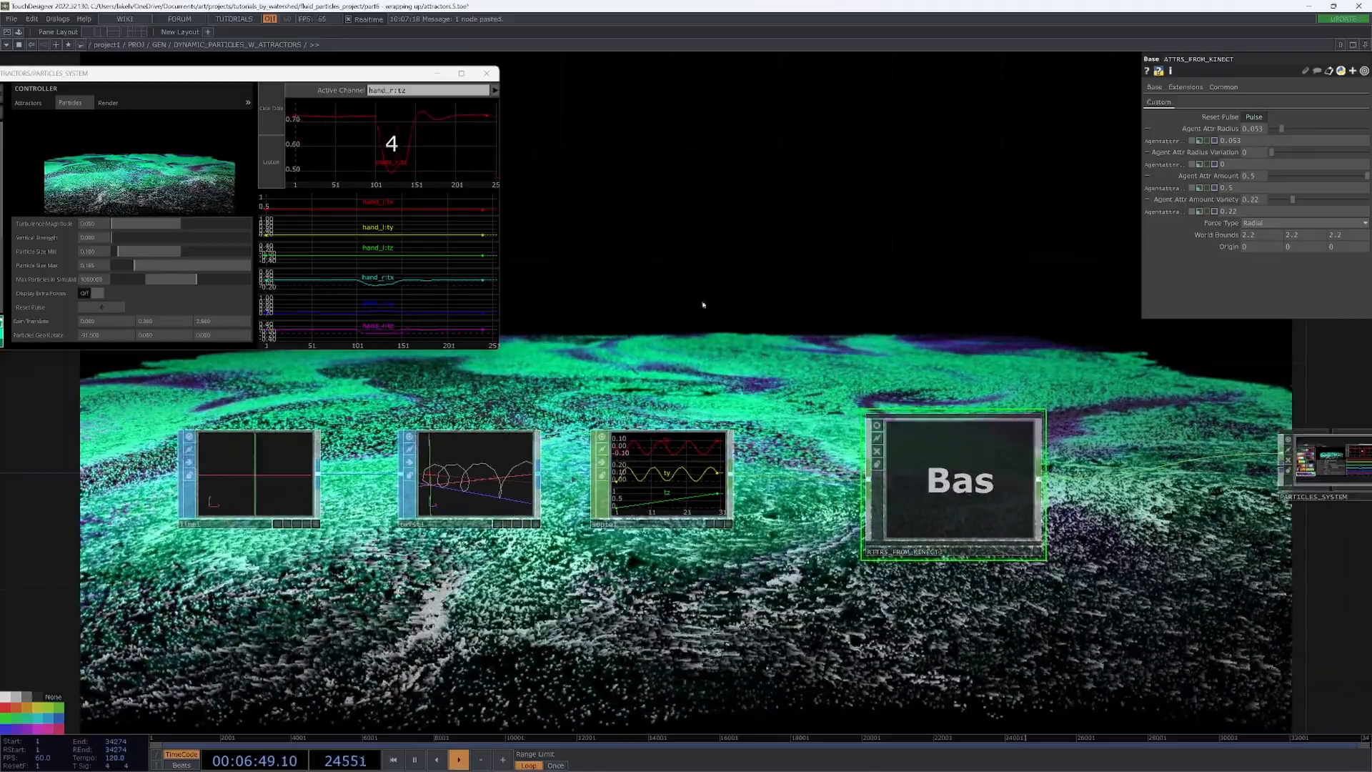
scroll(775, 363, down, 3)
scroll(817, 362, up, 2)
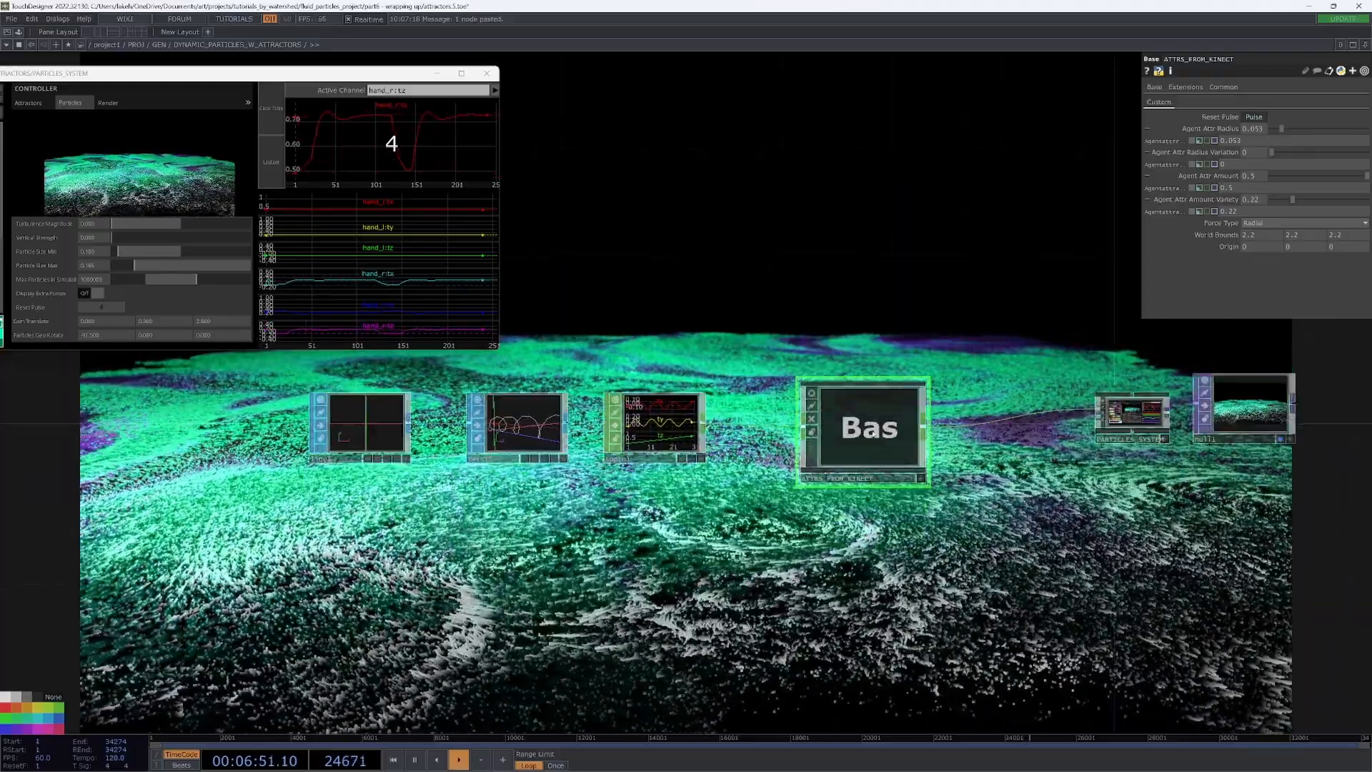
Inside ATTRS_FROM_KINECT, move noise1, select2 and the pattern nodes down to make room.
double_click(864, 485)
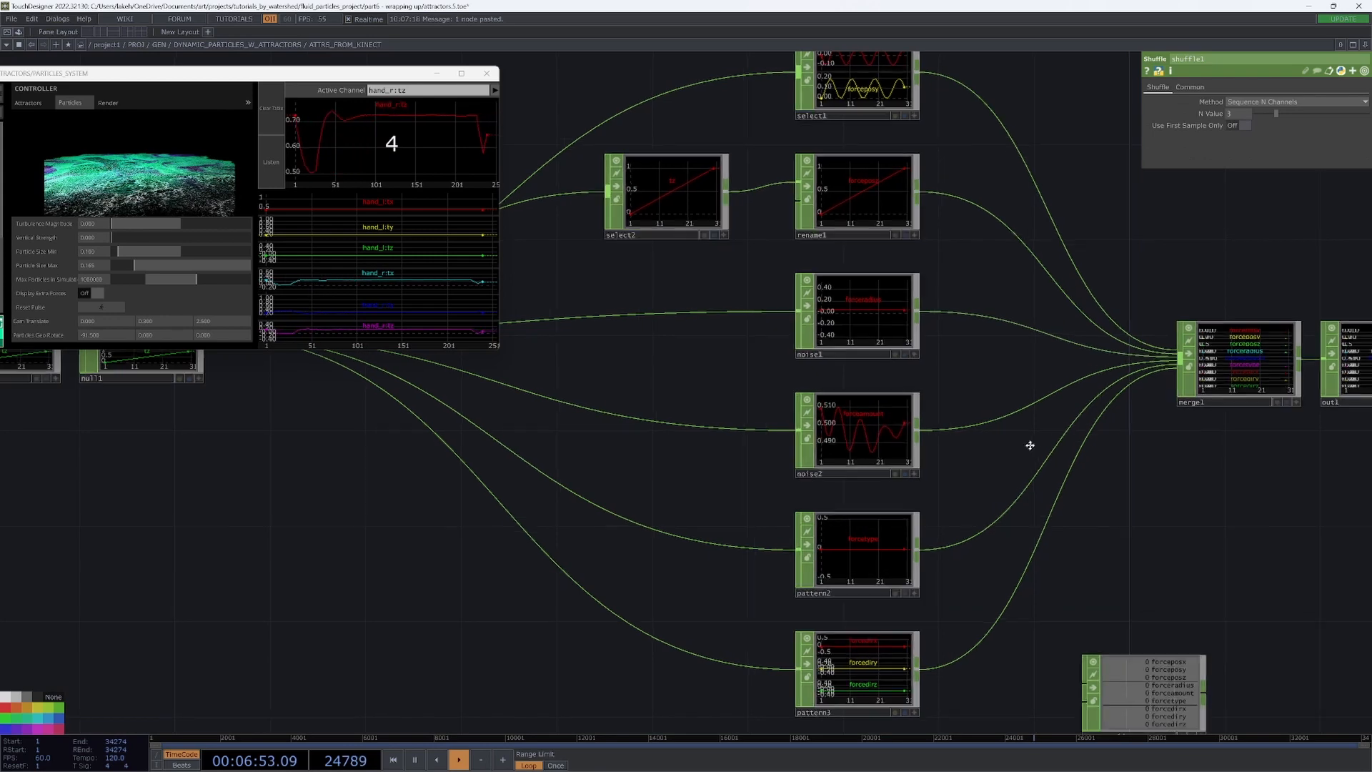
scroll(844, 460, down, 3)
drag(844, 459, 1112, 626)
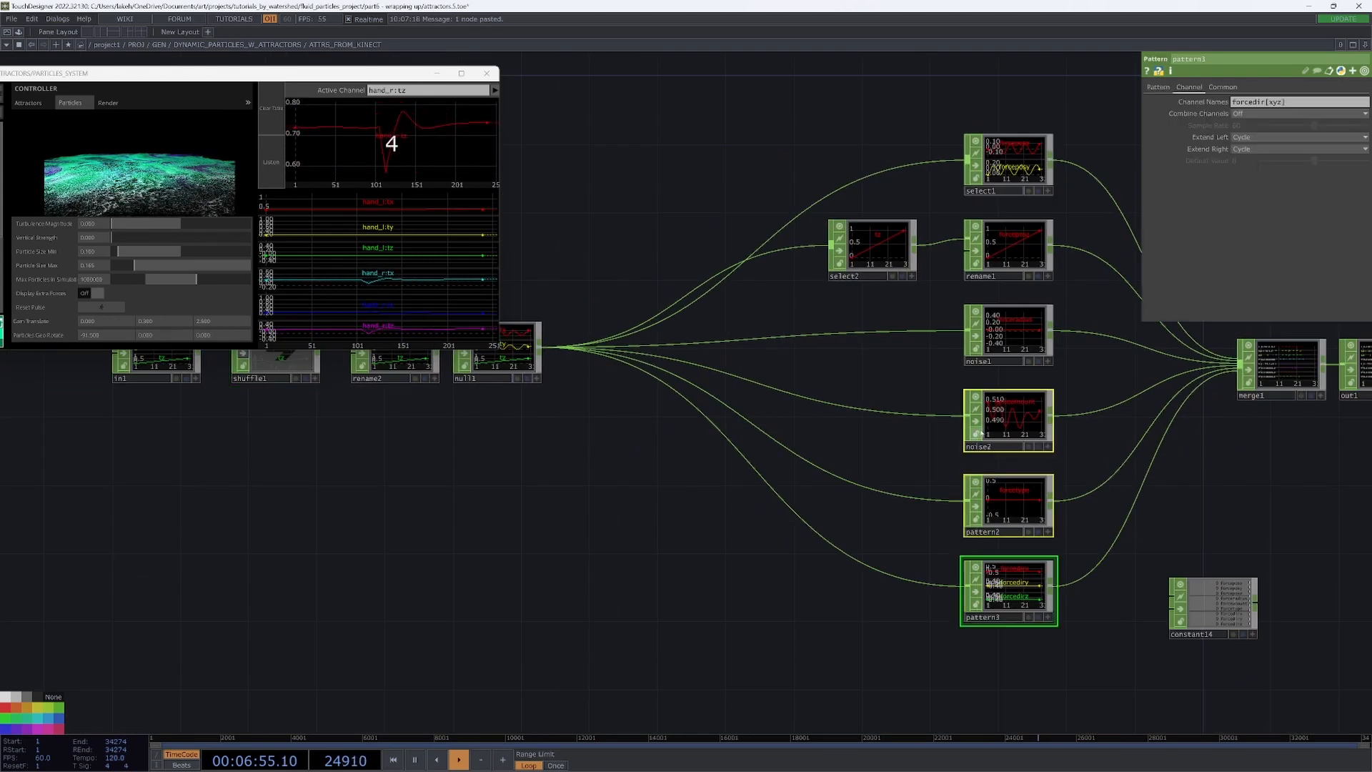
drag(985, 434, 1001, 570)
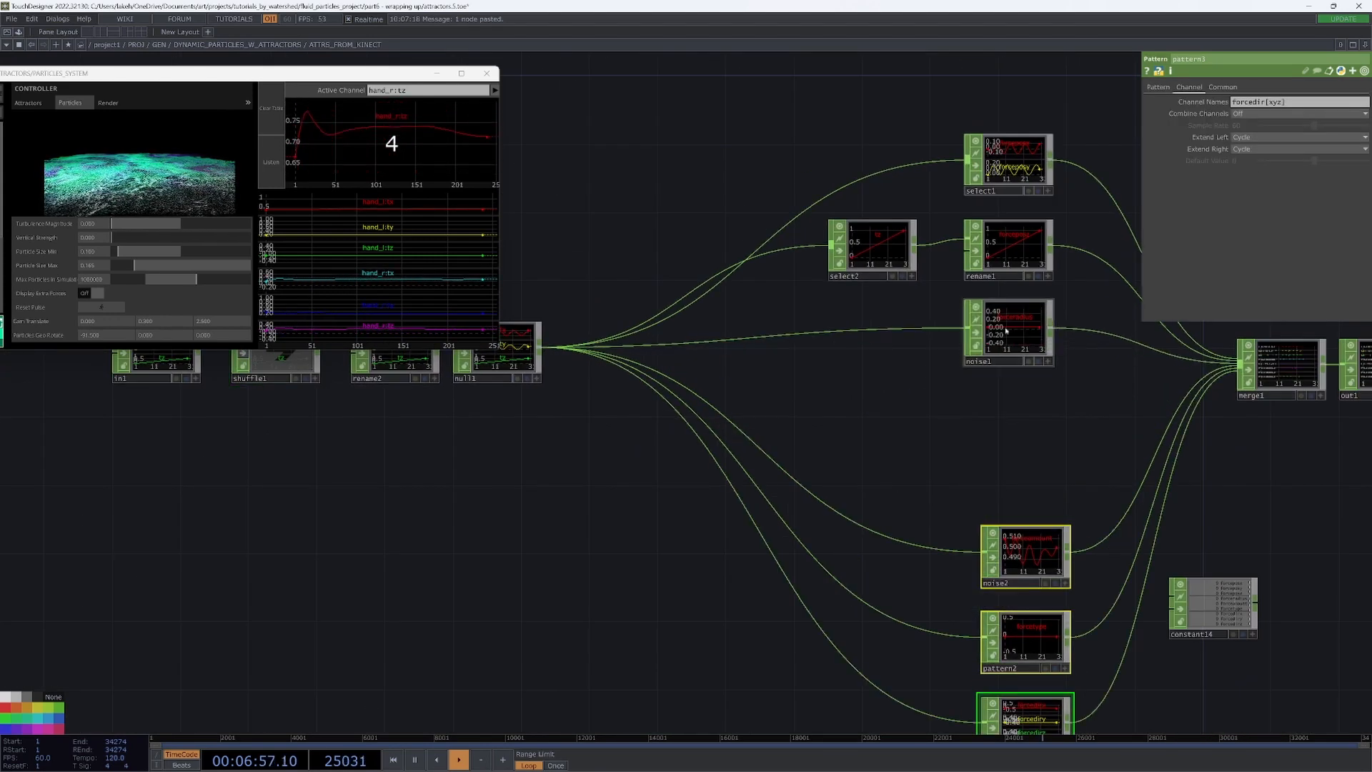
drag(1006, 330, 1020, 398)
drag(872, 246, 837, 335)
Insert math1 between select2 and merge1, wire noise1 in first and set Combine CHOPs to Multiply.
key(Tab)
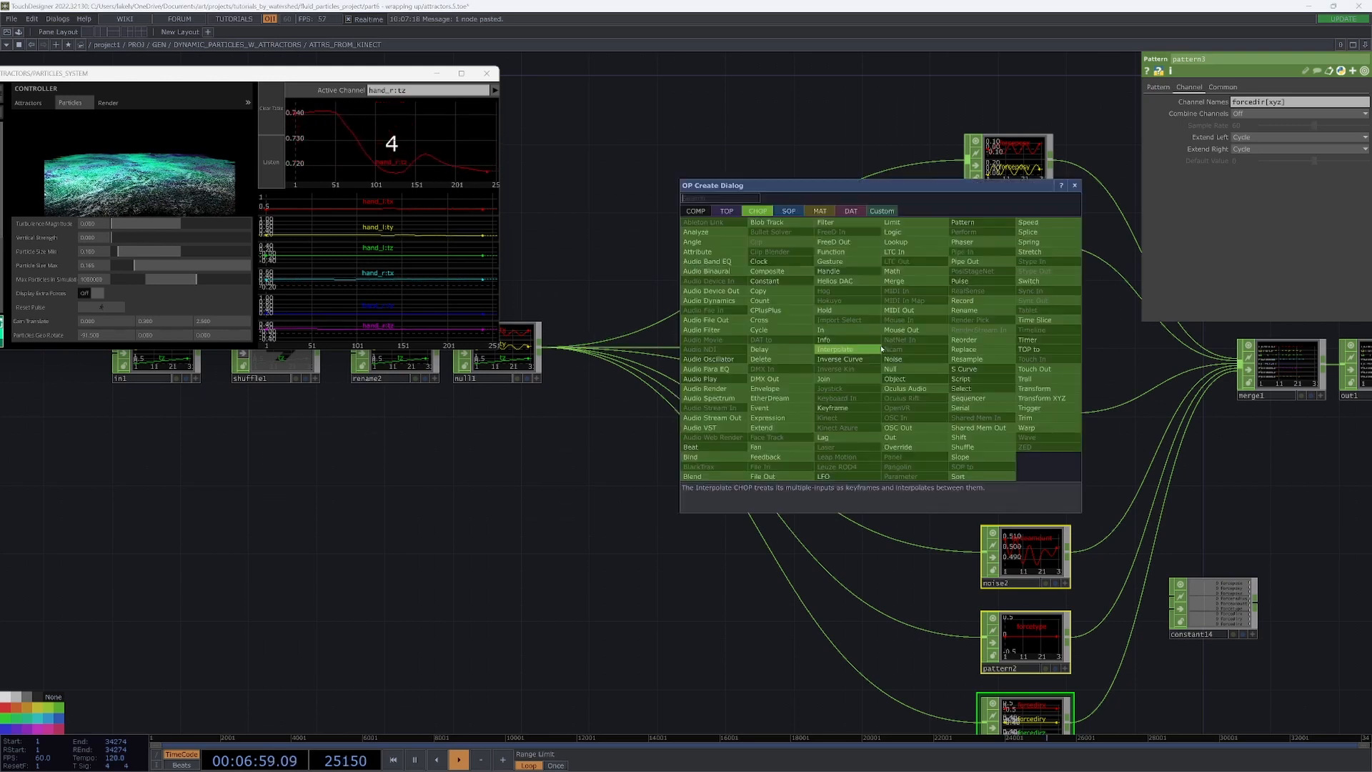
click(922, 275)
click(1030, 344)
drag(997, 343, 959, 434)
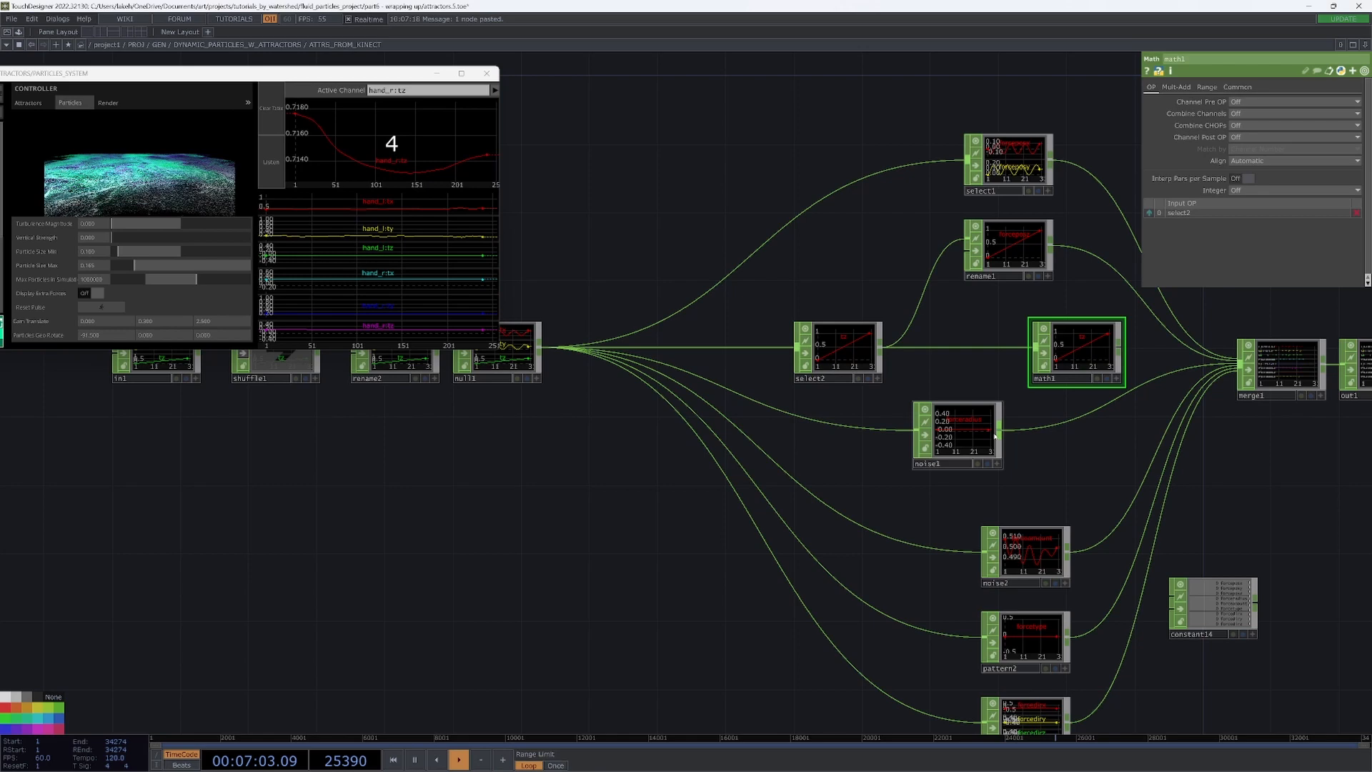
click(1029, 377)
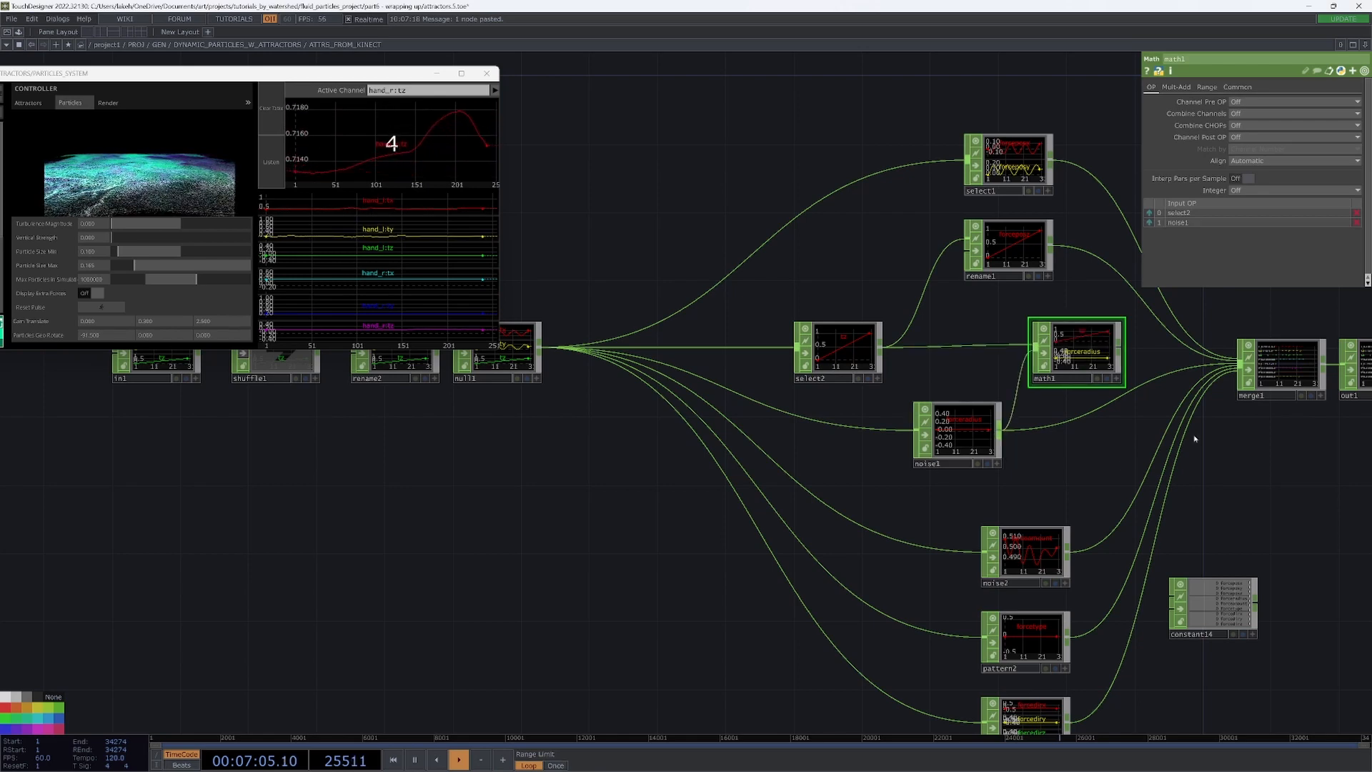
scroll(1072, 429, up, 4)
scroll(997, 483, up, 3)
click(1151, 223)
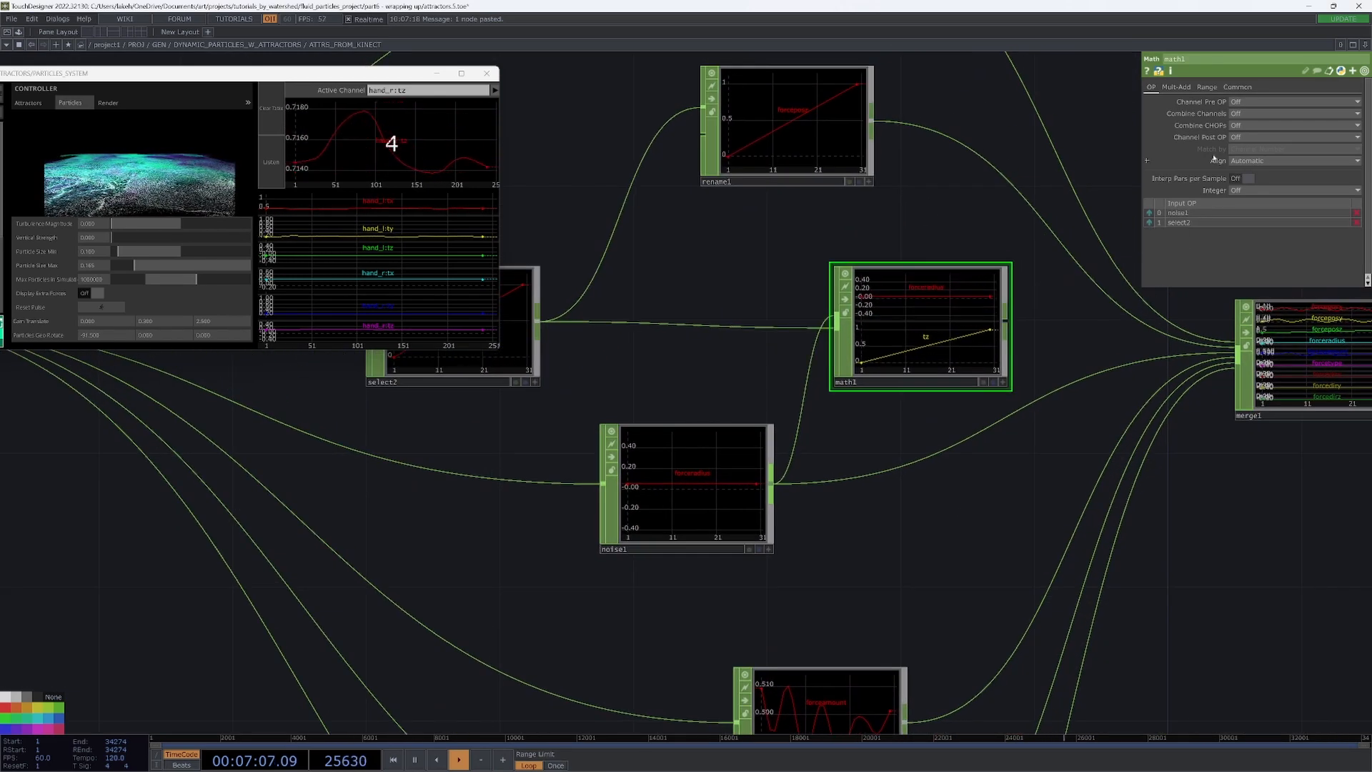
click(1245, 126)
click(1247, 169)
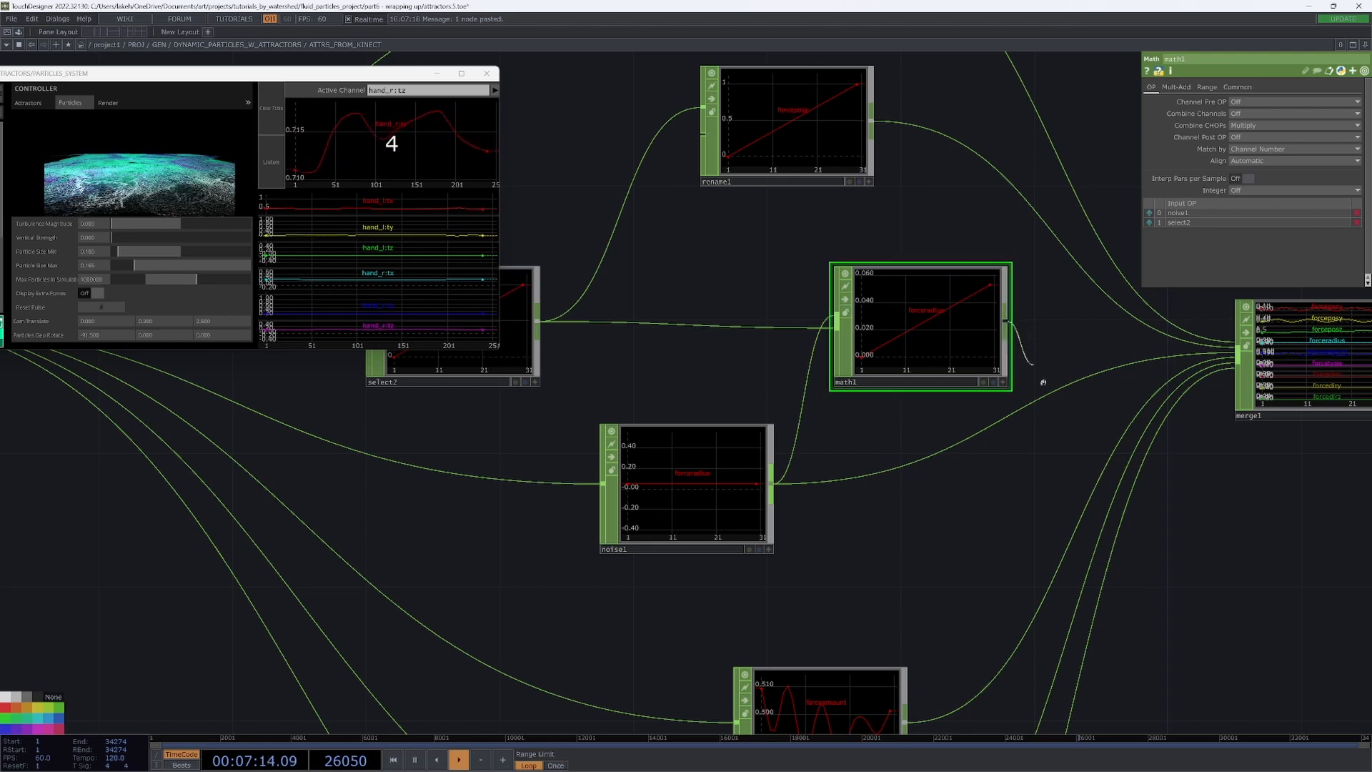
drag(937, 339, 815, 453)
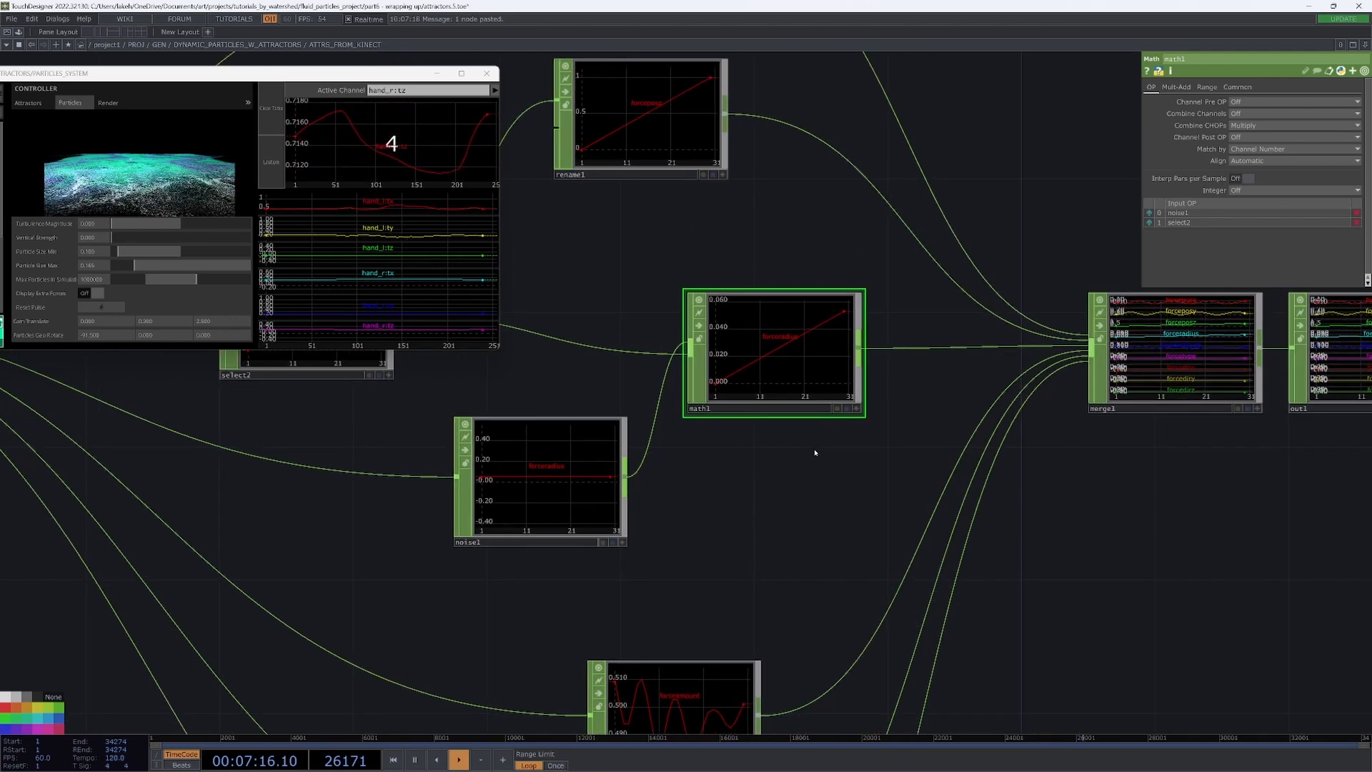
scroll(751, 477, up, 3)
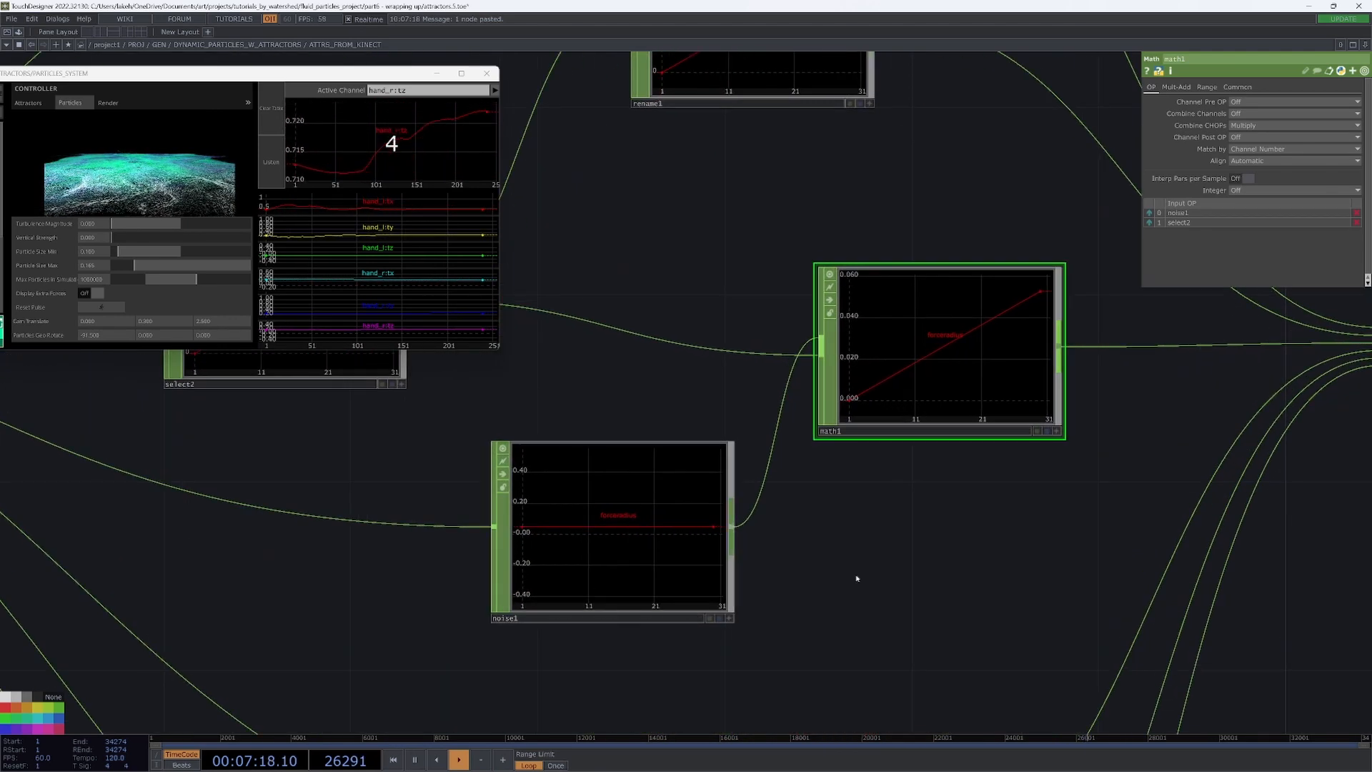
scroll(840, 515, down, 5)
scroll(841, 515, down, 5)
Back at the parent, raise the attractor radius to about 0.149 and show the attractor spheres again.
key(u)
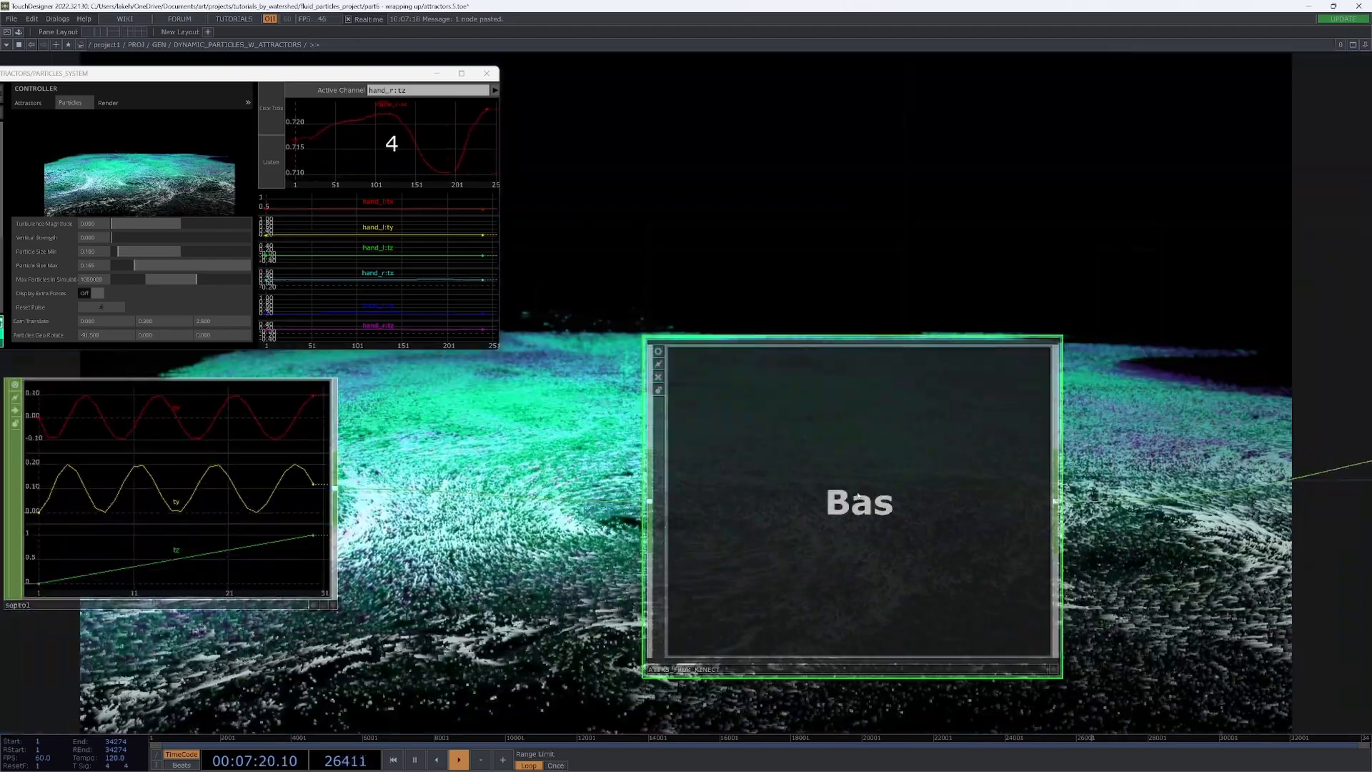
scroll(859, 490, down, 4)
drag(751, 429, 794, 505)
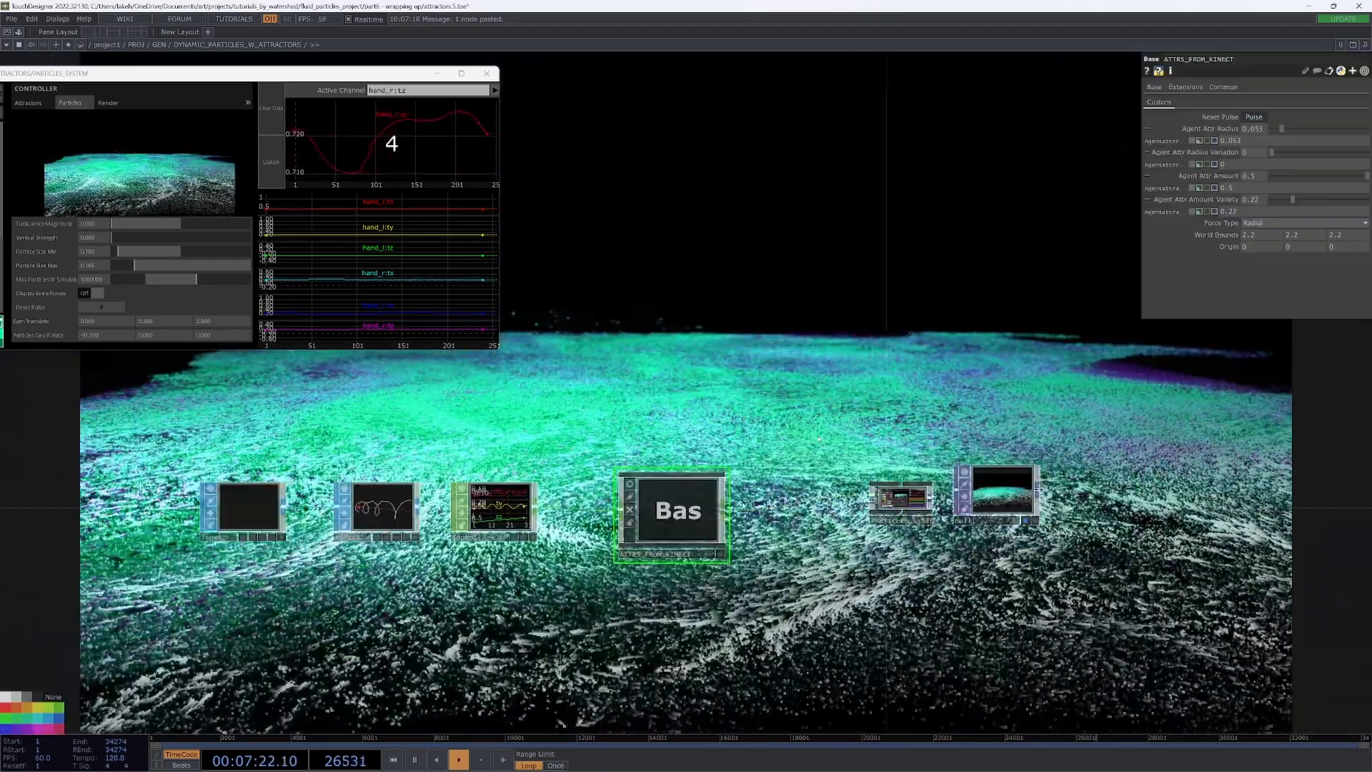
drag(1057, 496, 1085, 513)
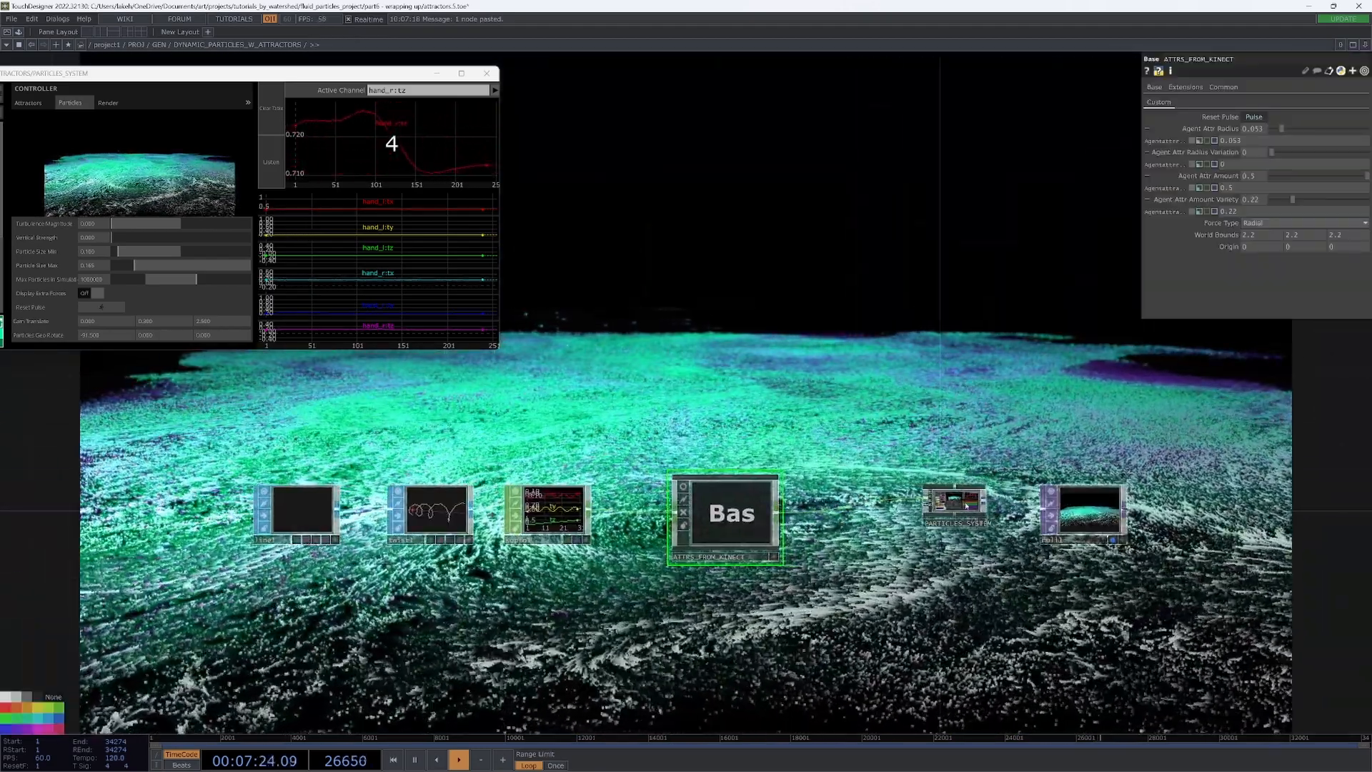
scroll(687, 505, up, 1)
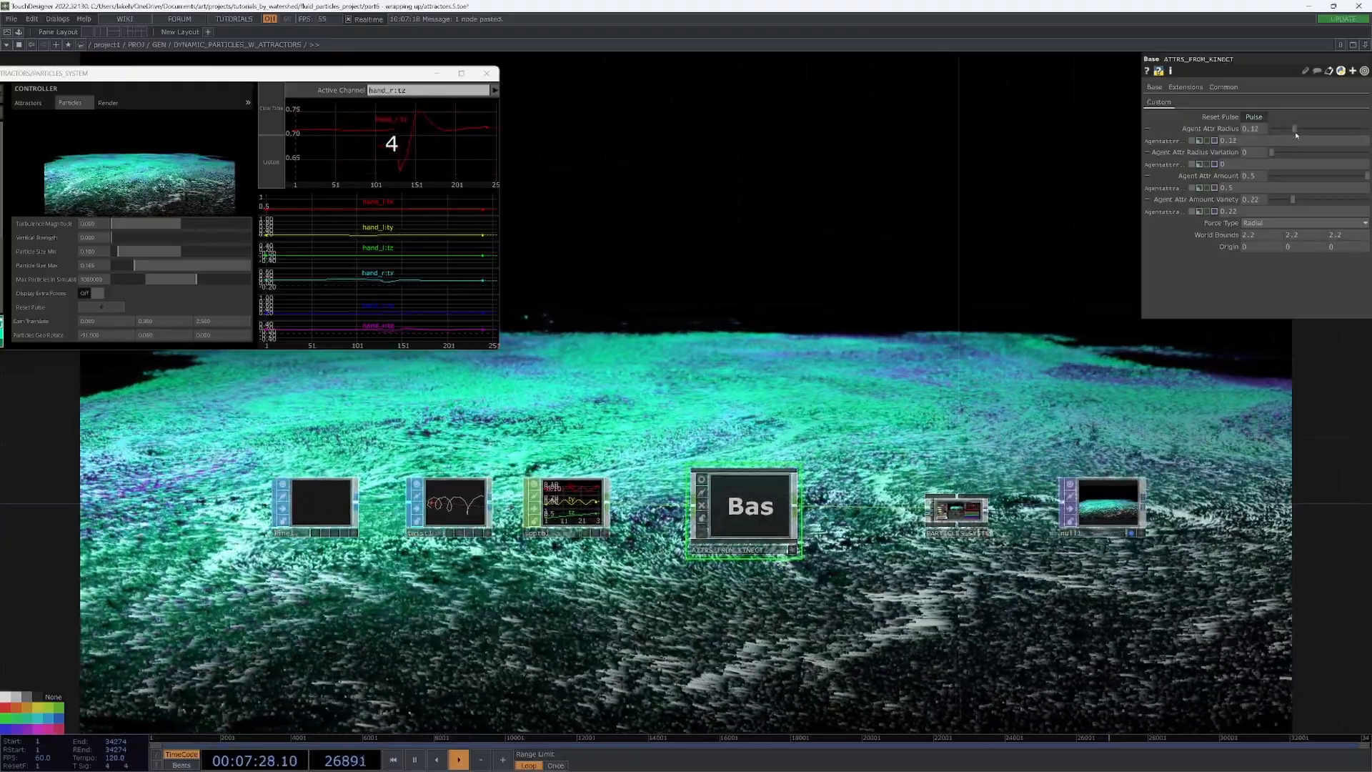
drag(1296, 130, 1305, 133)
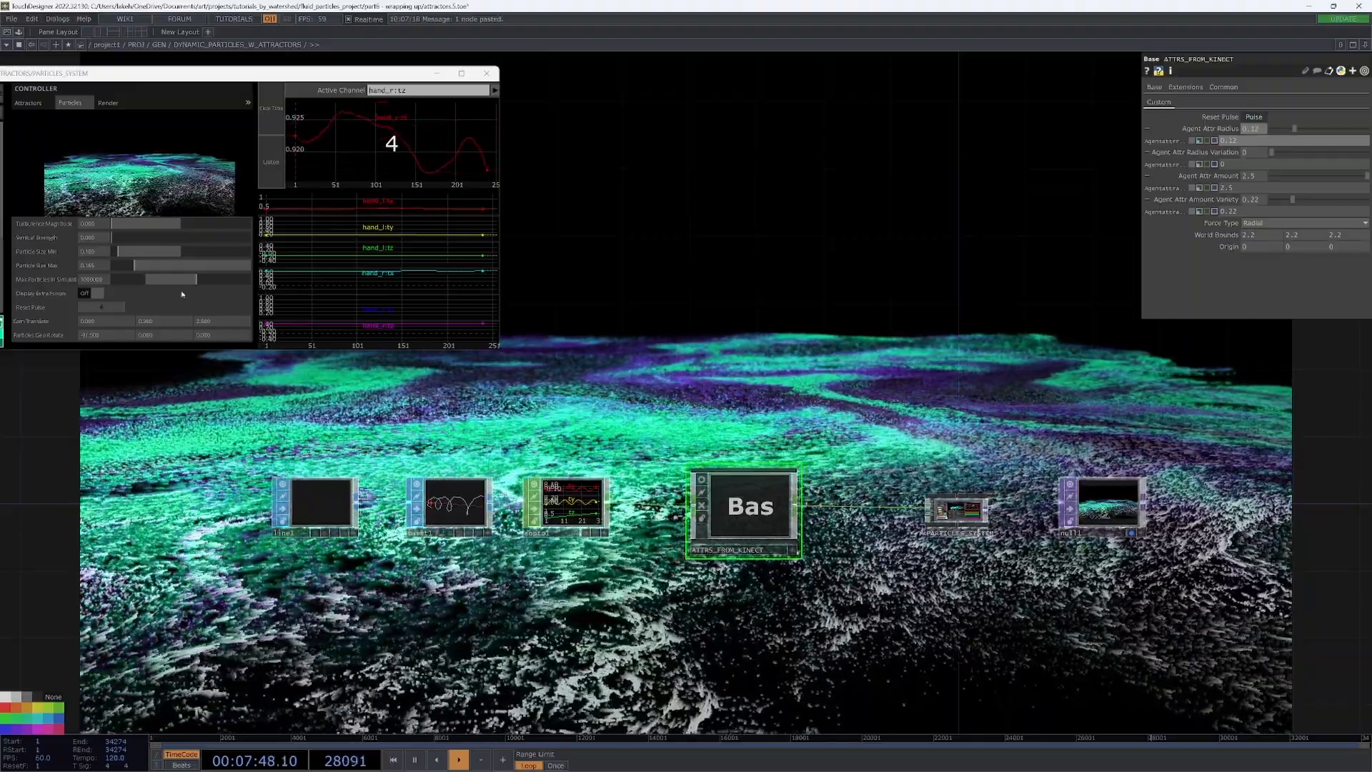
click(89, 294)
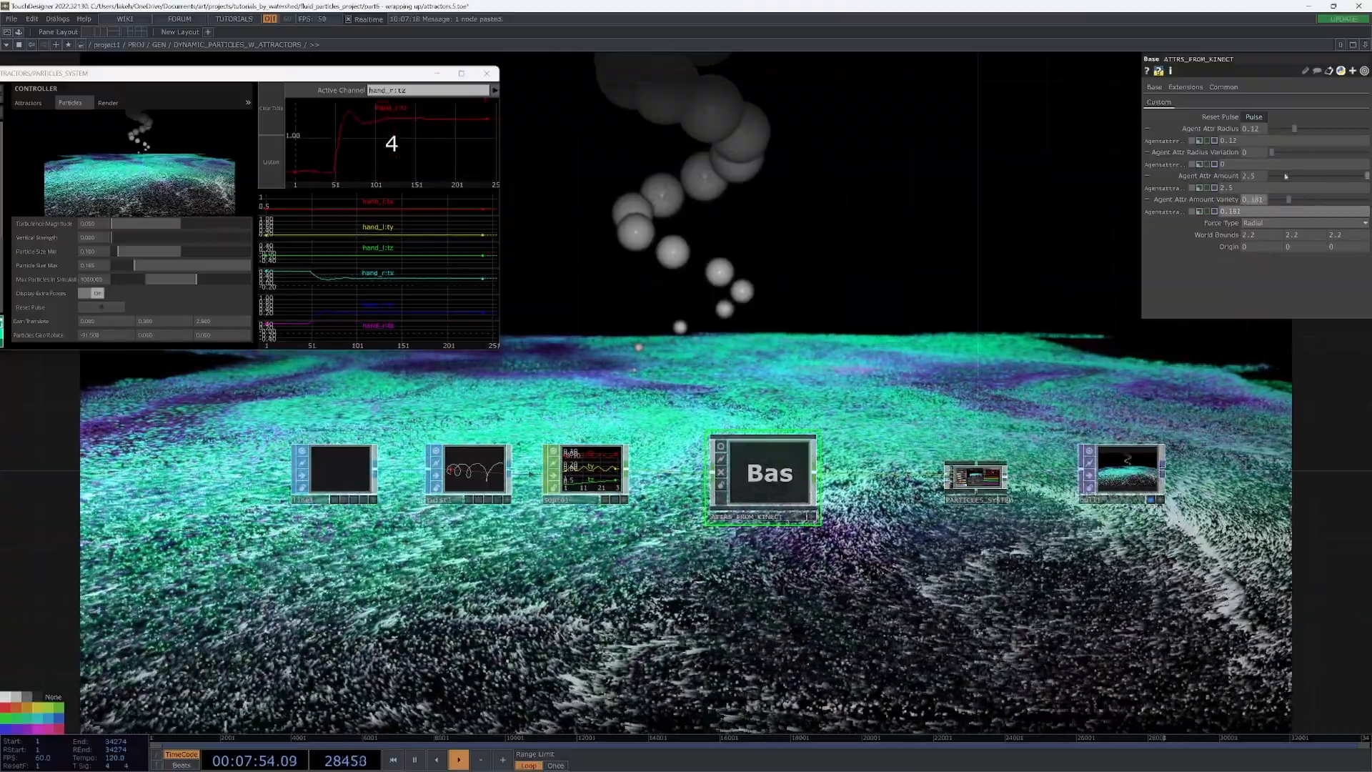
drag(1294, 128, 1302, 130)
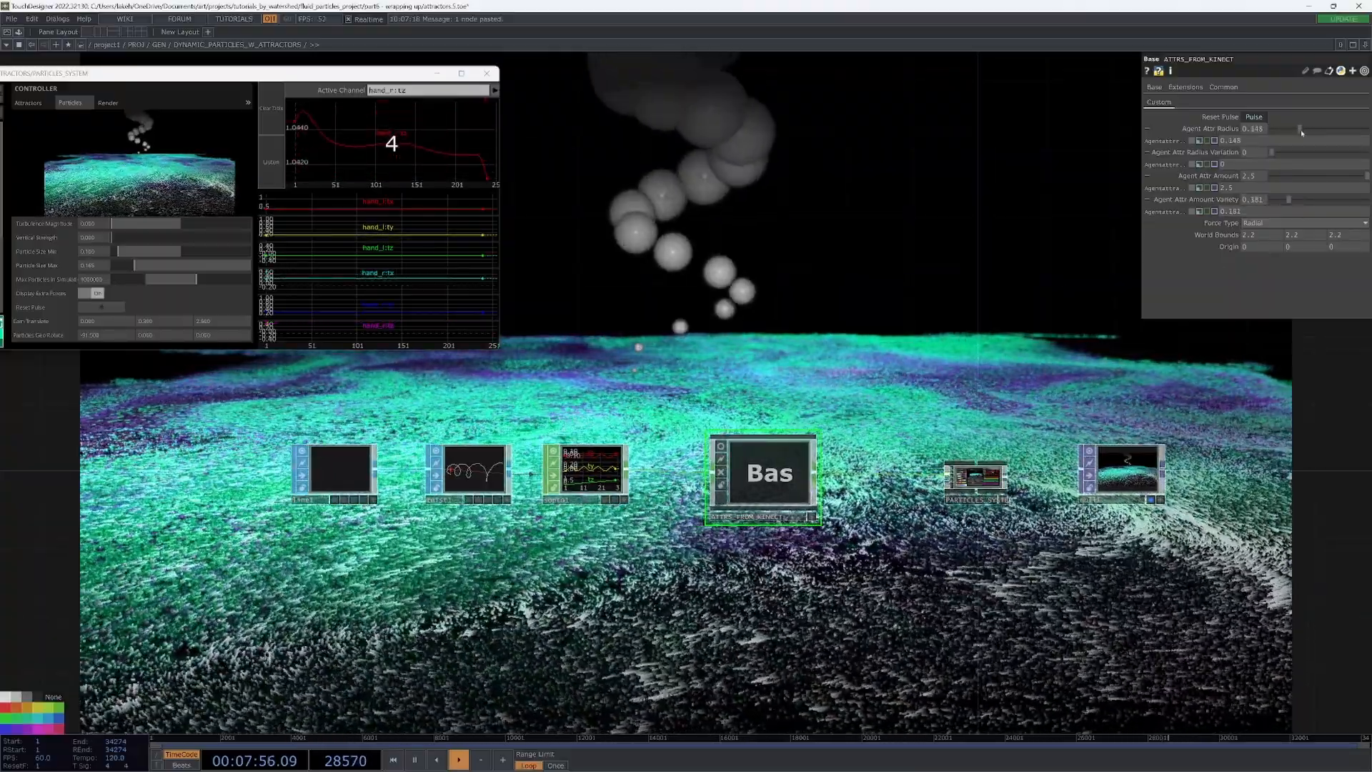
Tidy select2 and math1 positions inside ATTRS_FROM_KINECT, then return to the parent network.
double_click(763, 473)
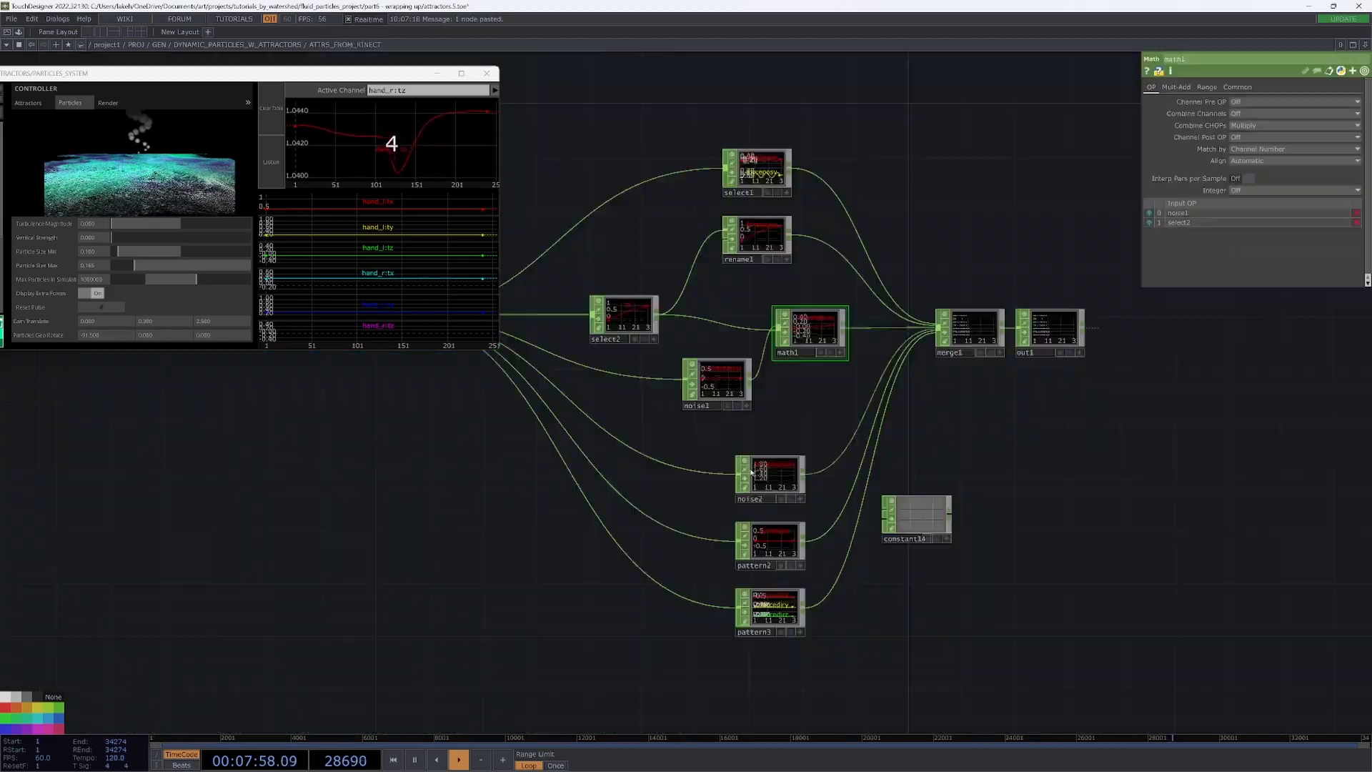
scroll(708, 445, up, 2)
scroll(709, 445, up, 3)
scroll(750, 418, up, 3)
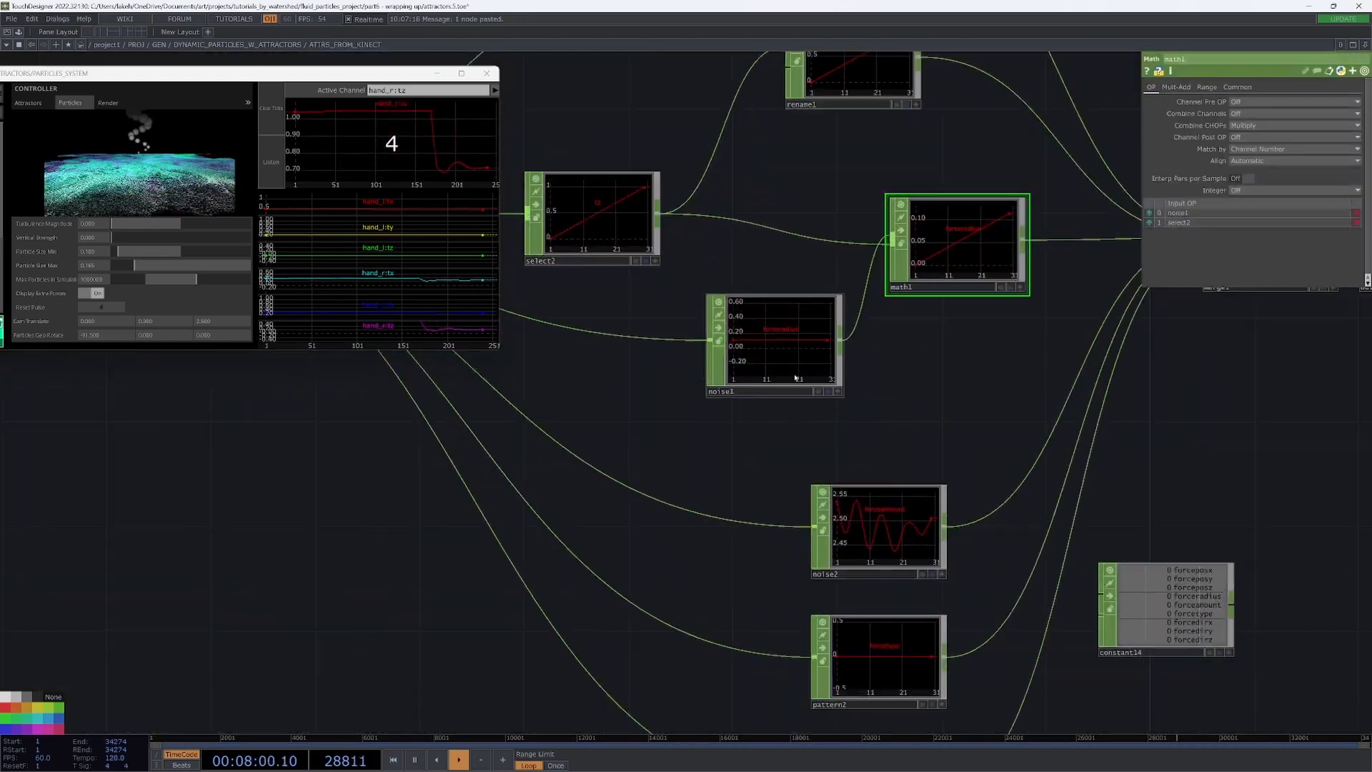
drag(636, 251, 644, 276)
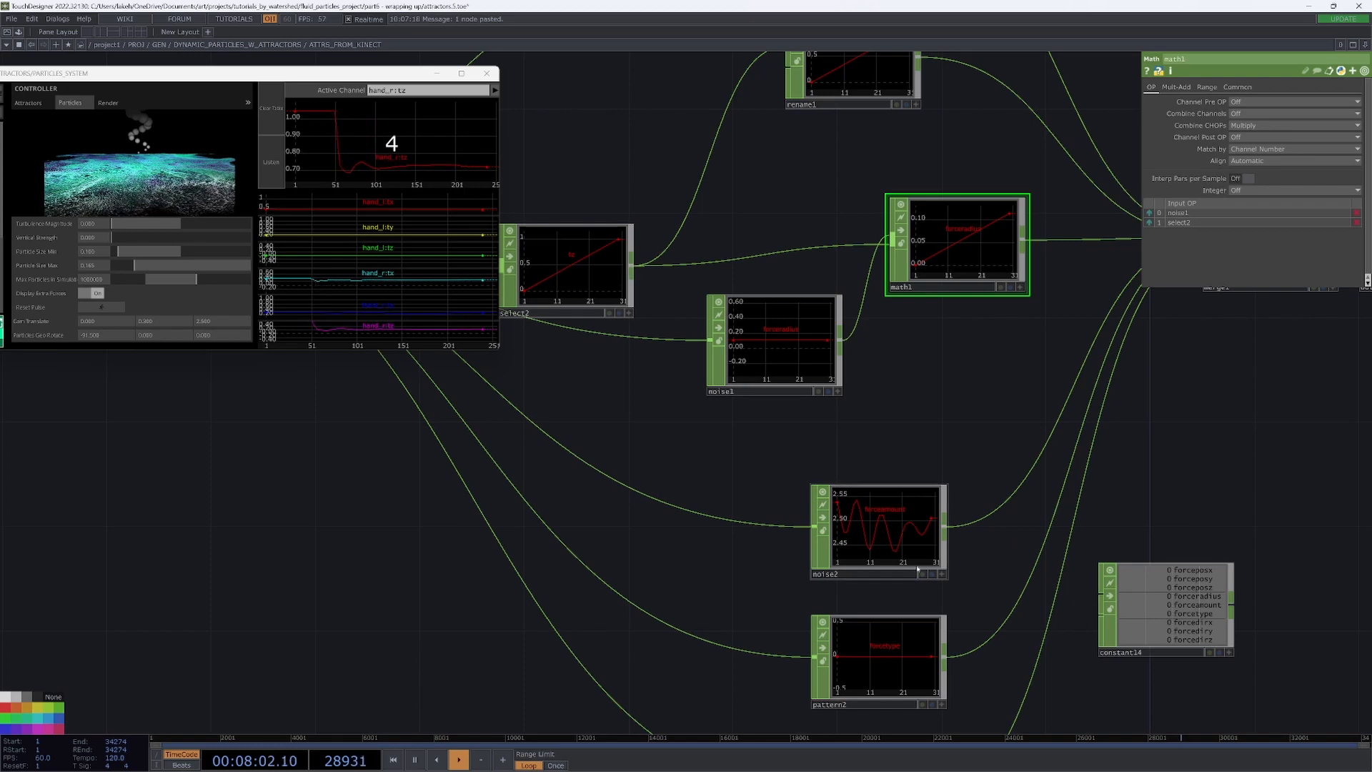
drag(664, 526, 758, 557)
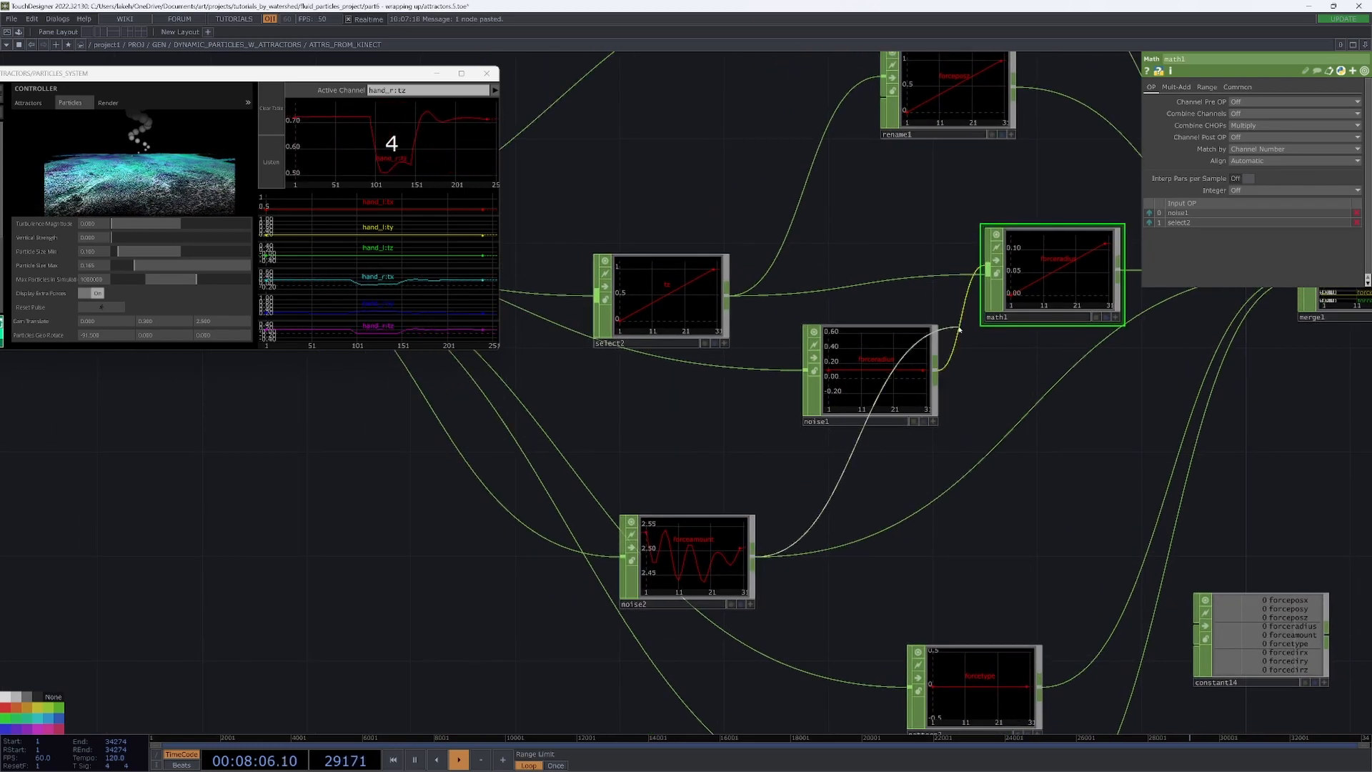
drag(1050, 269, 997, 354)
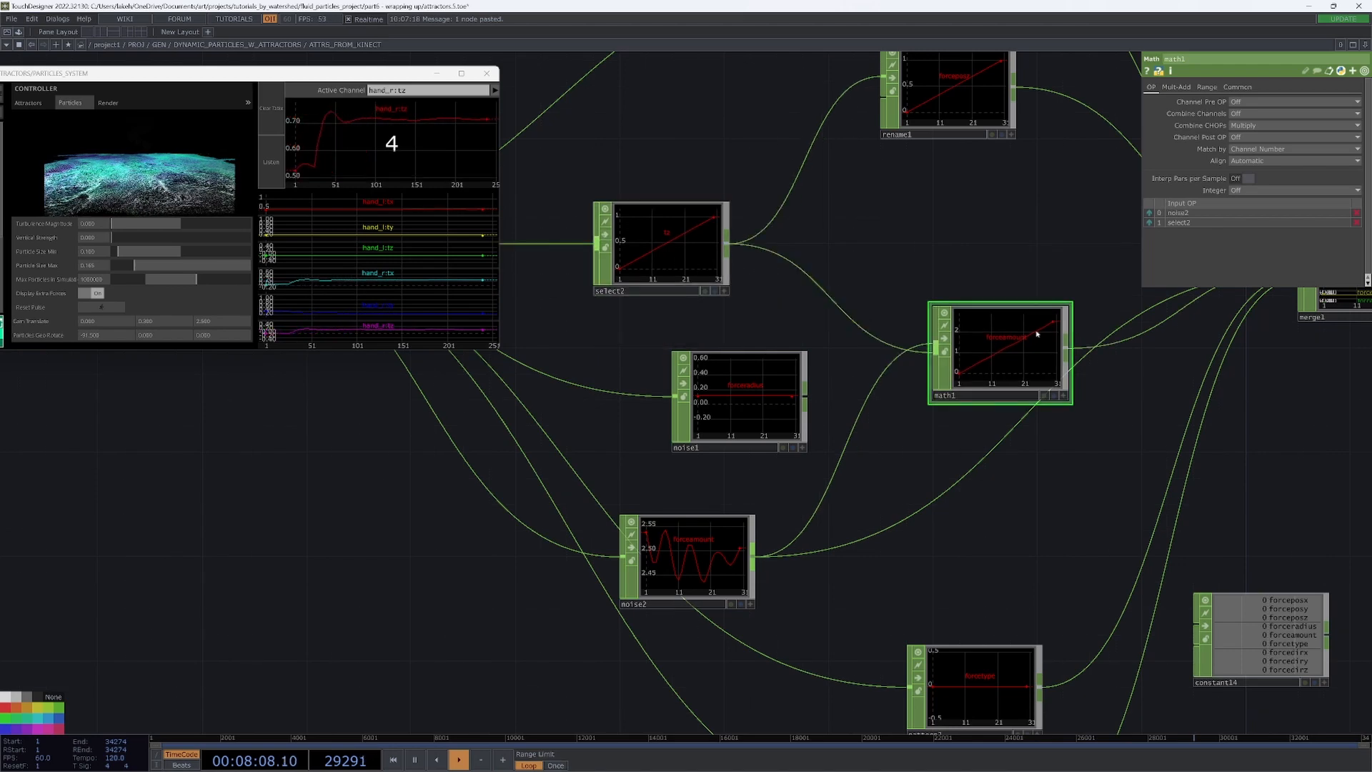
mouse_move(954, 274)
mouse_down()
mouse_move(937, 295)
mouse_move(821, 329)
mouse_up()
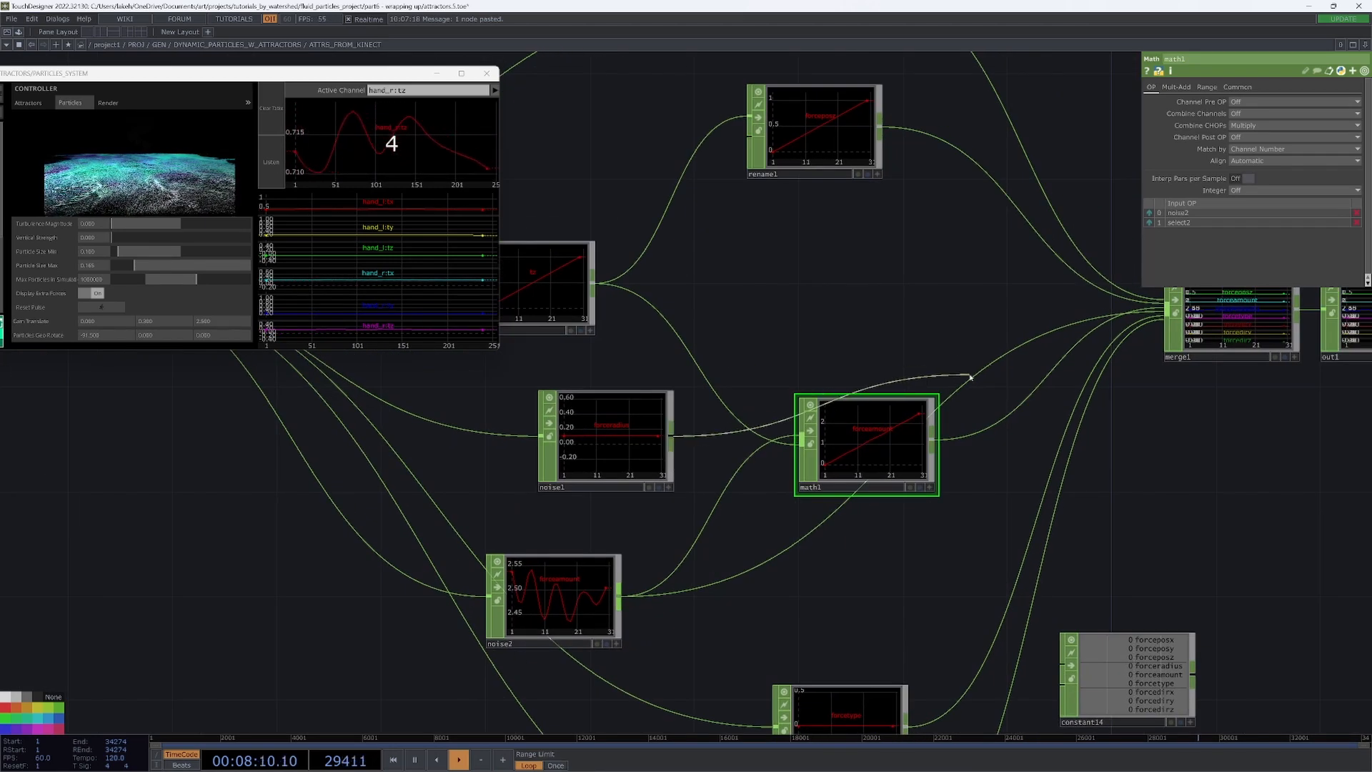
scroll(974, 378, down, 3)
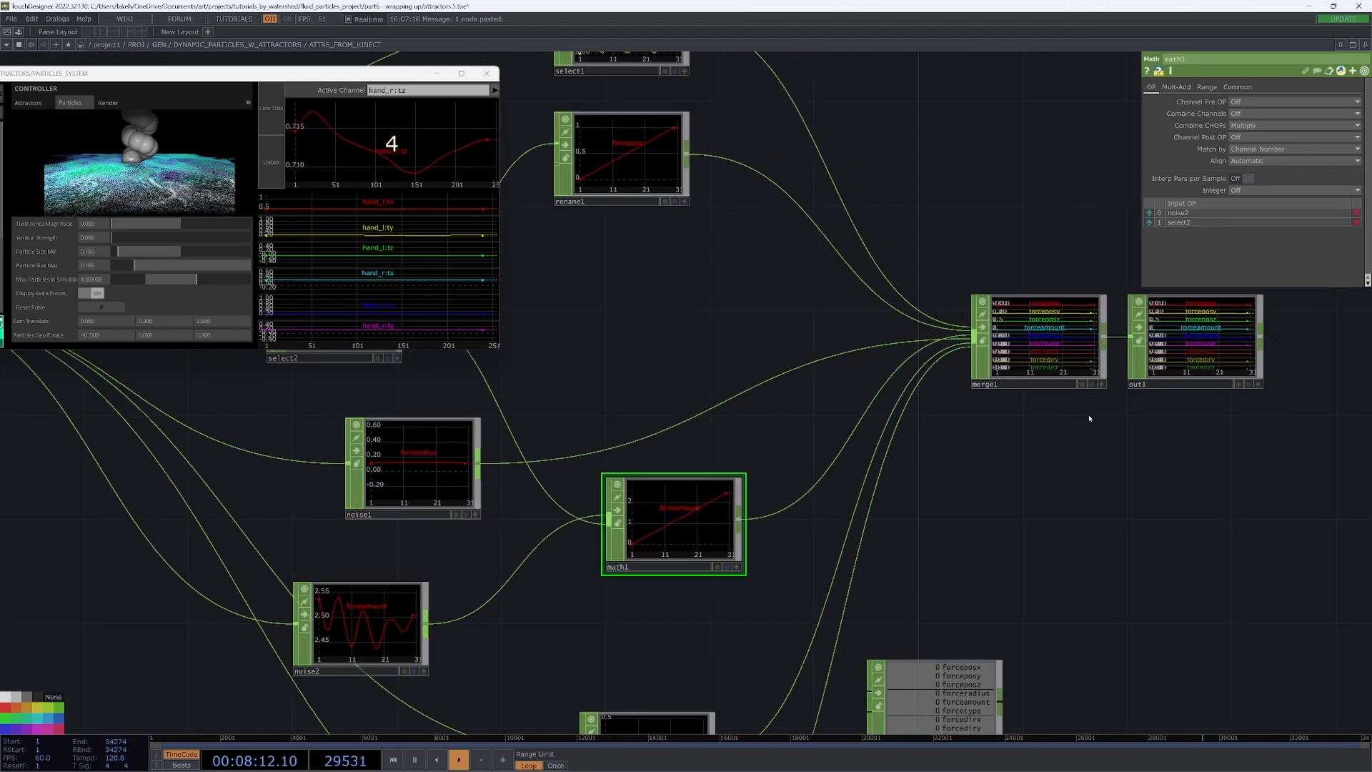
scroll(1009, 541, down, 5)
key(u)
scroll(1008, 542, up, 3)
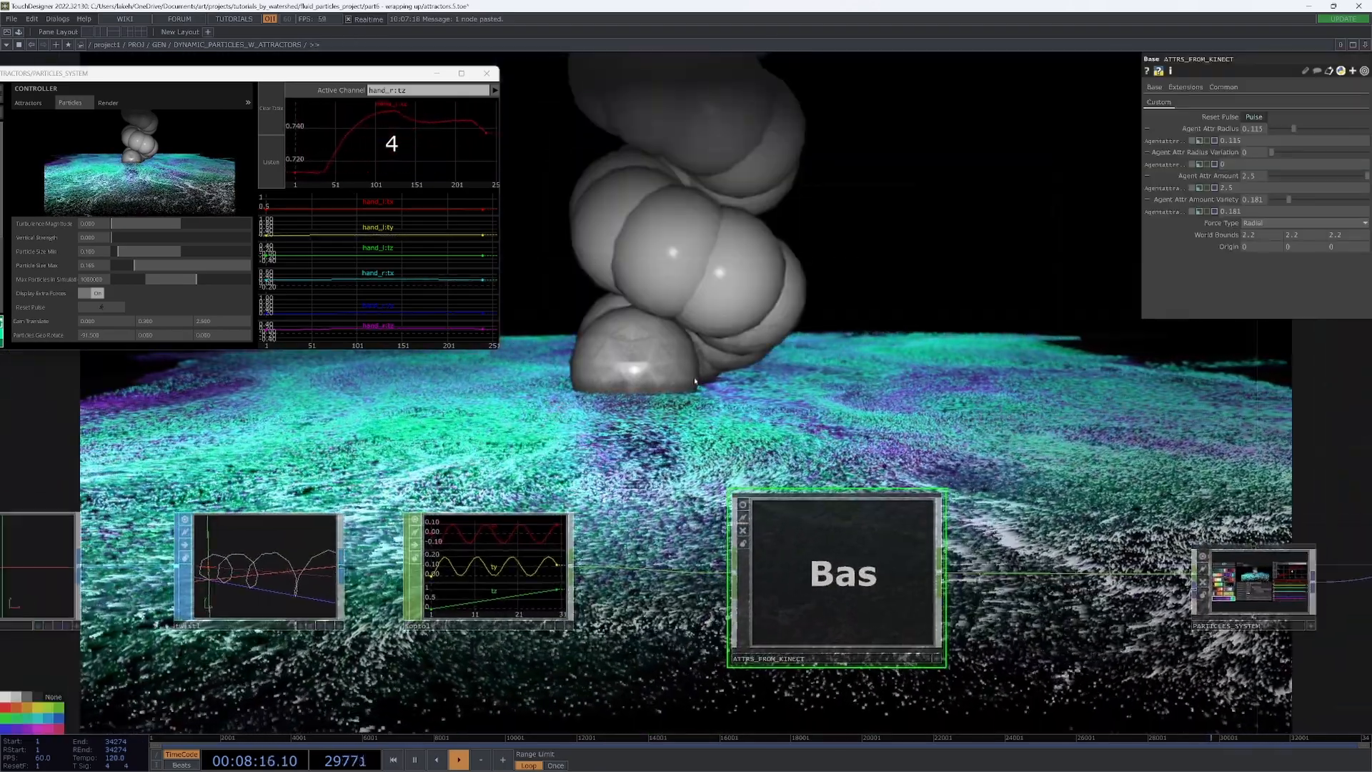
Turn Display Attr Forces off, flashing it on and off to confirm only the particle spiral remains.
click(92, 292)
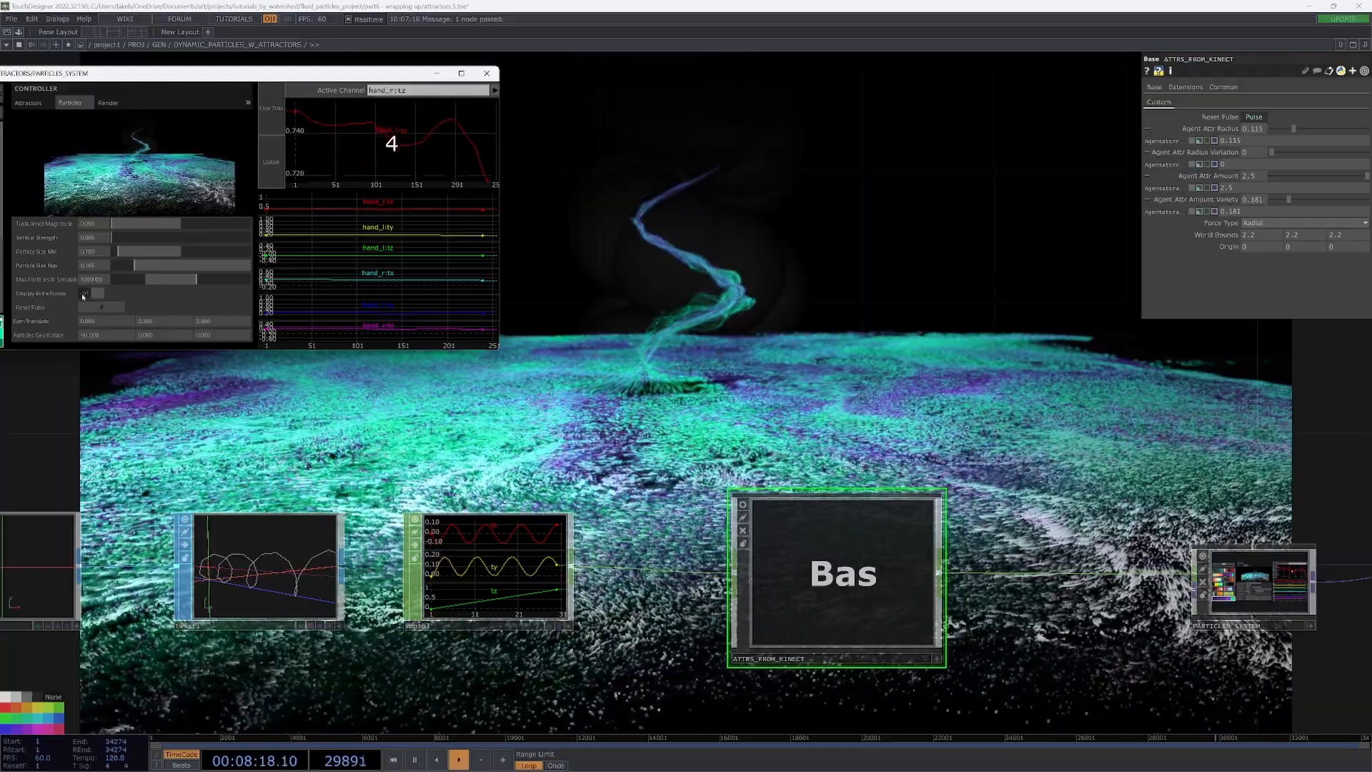
click(85, 295)
click(84, 296)
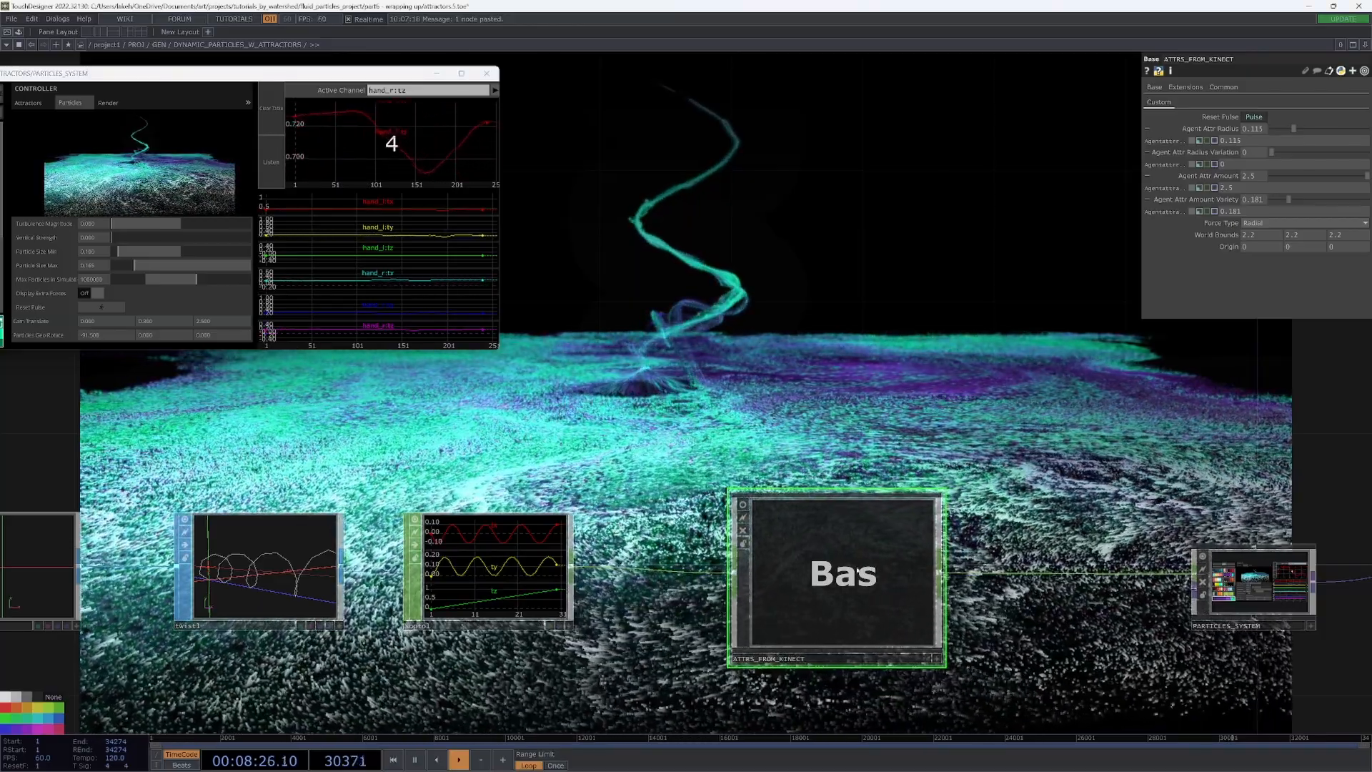
double_click(827, 542)
scroll(750, 376, up, 5)
scroll(733, 446, up, 5)
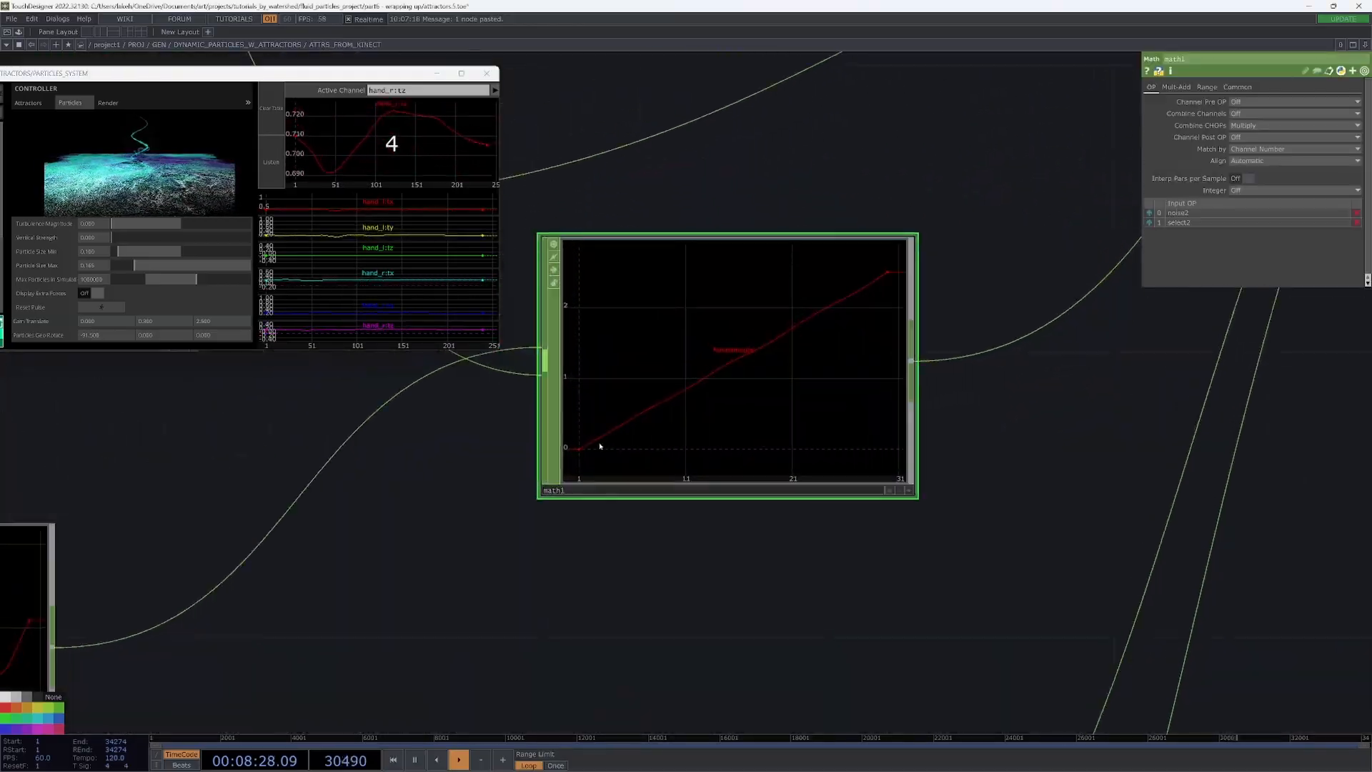
scroll(747, 370, up, 5)
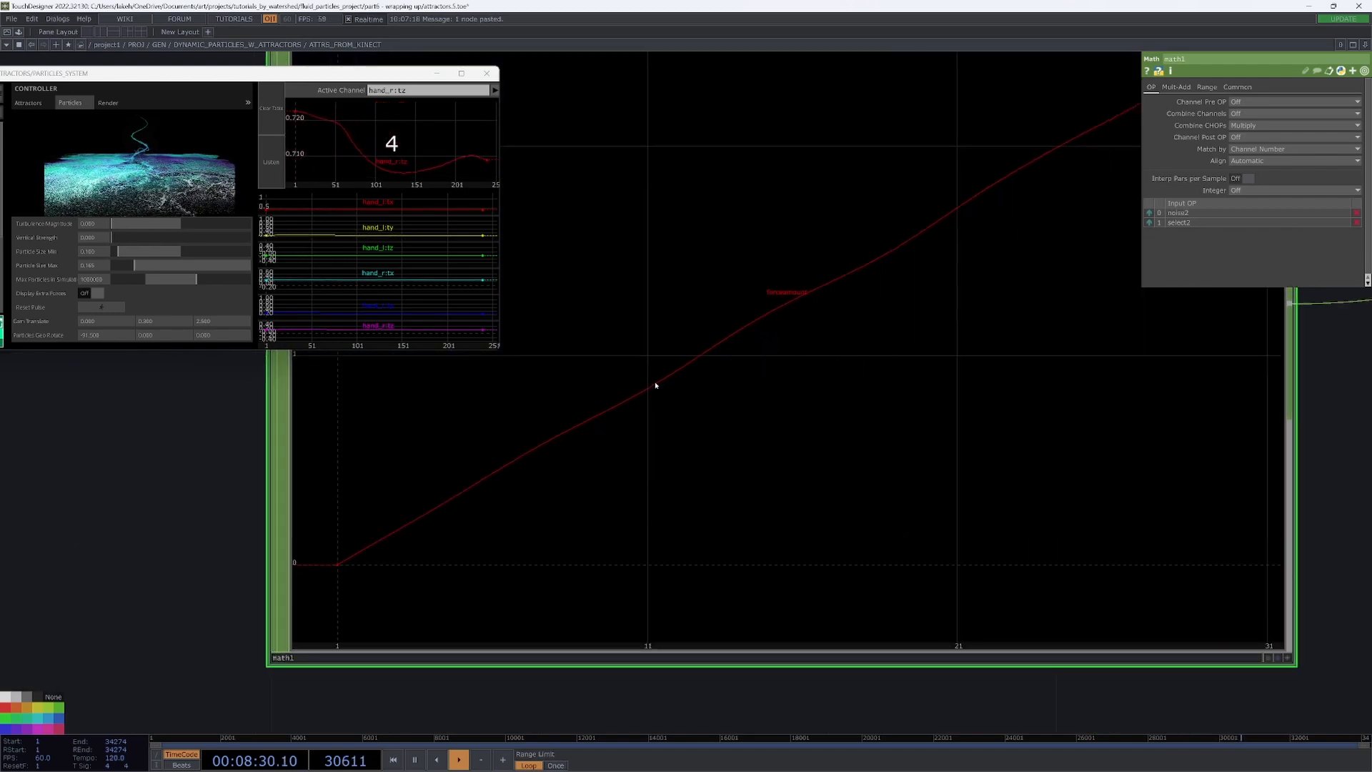
scroll(656, 384, down, 8)
scroll(625, 421, down, 5)
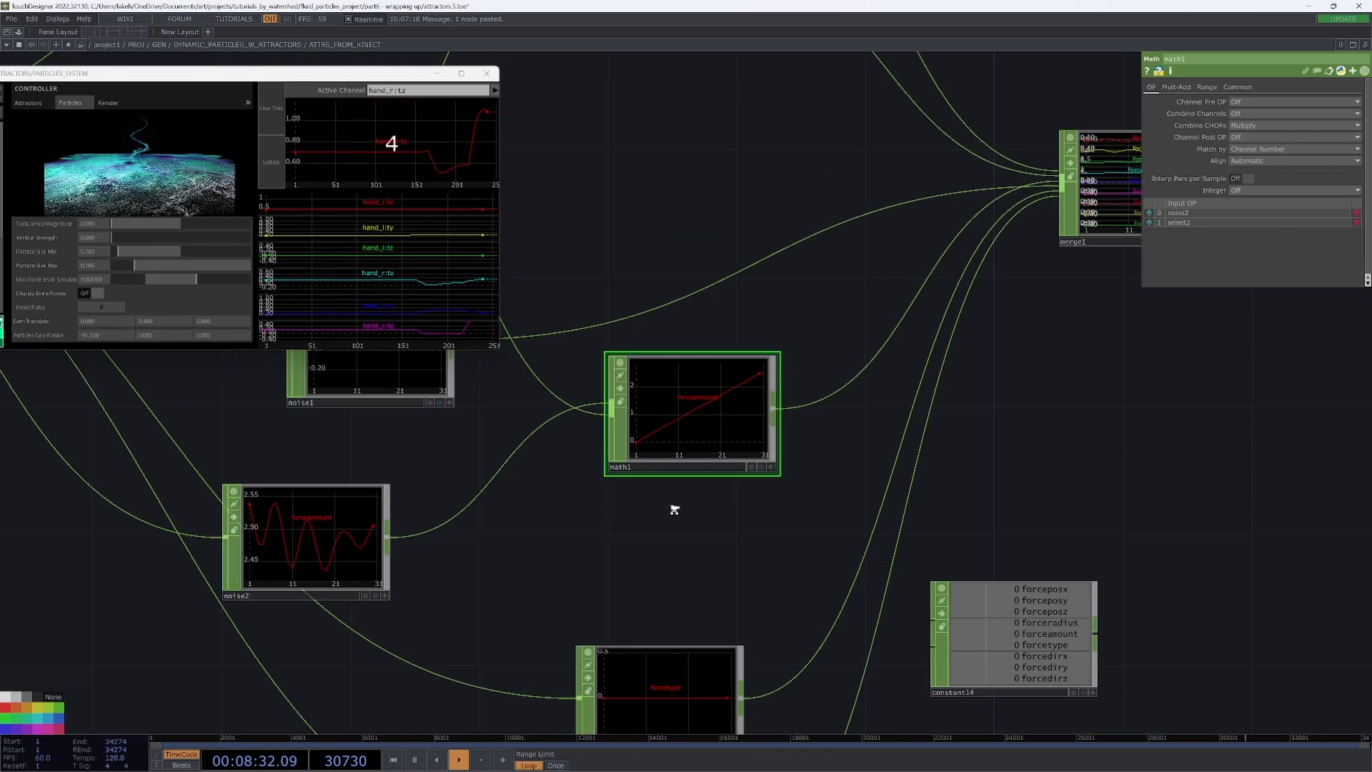
drag(676, 503, 781, 435)
scroll(781, 434, down, 3)
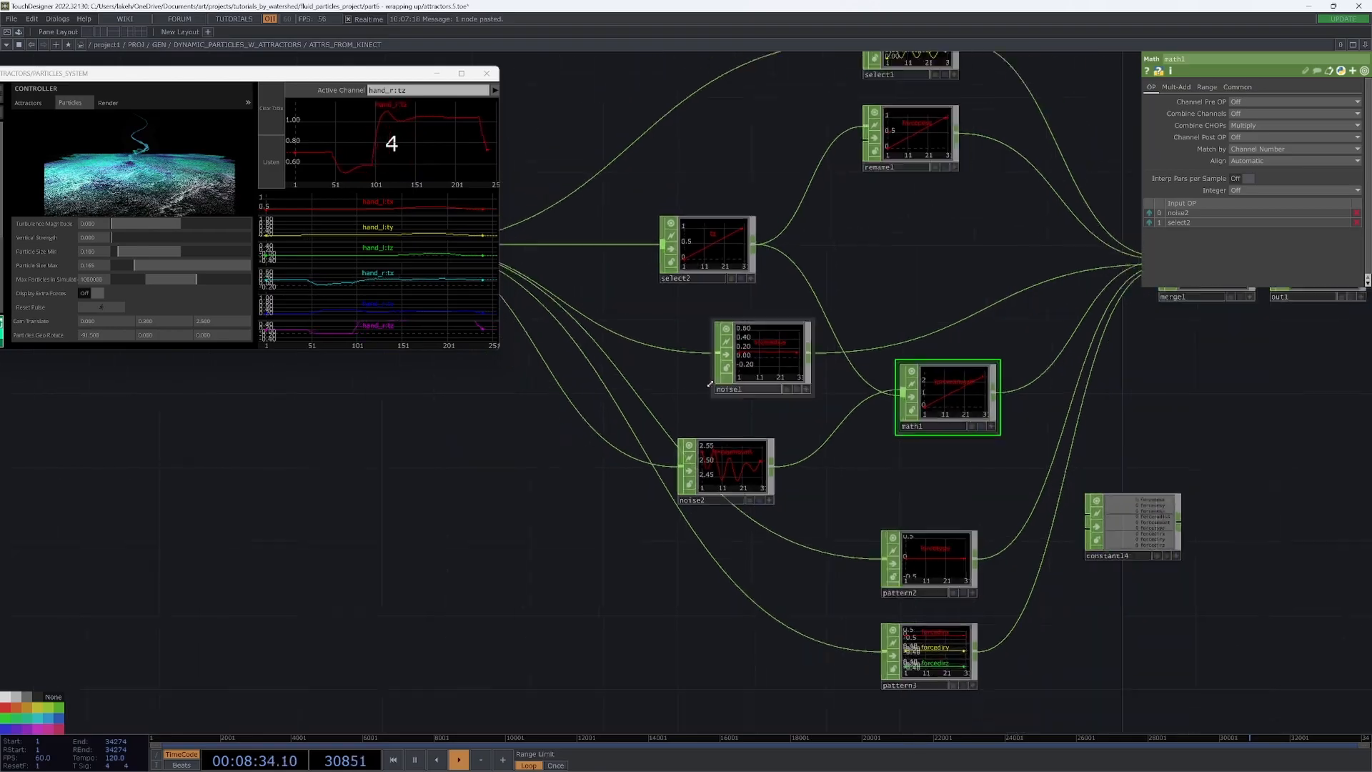
key(u)
scroll(686, 387, down, 5)
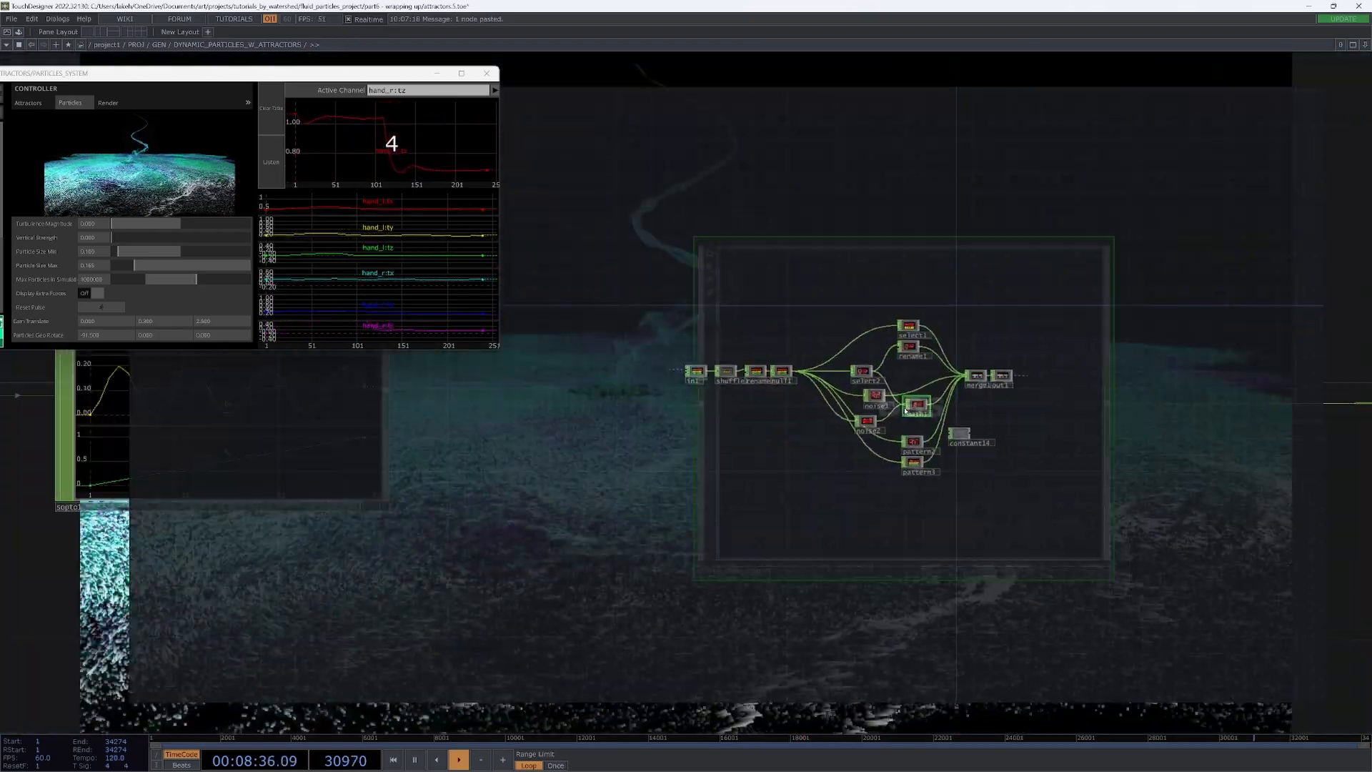
scroll(687, 385, up, 5)
scroll(906, 407, down, 8)
scroll(906, 407, down, 3)
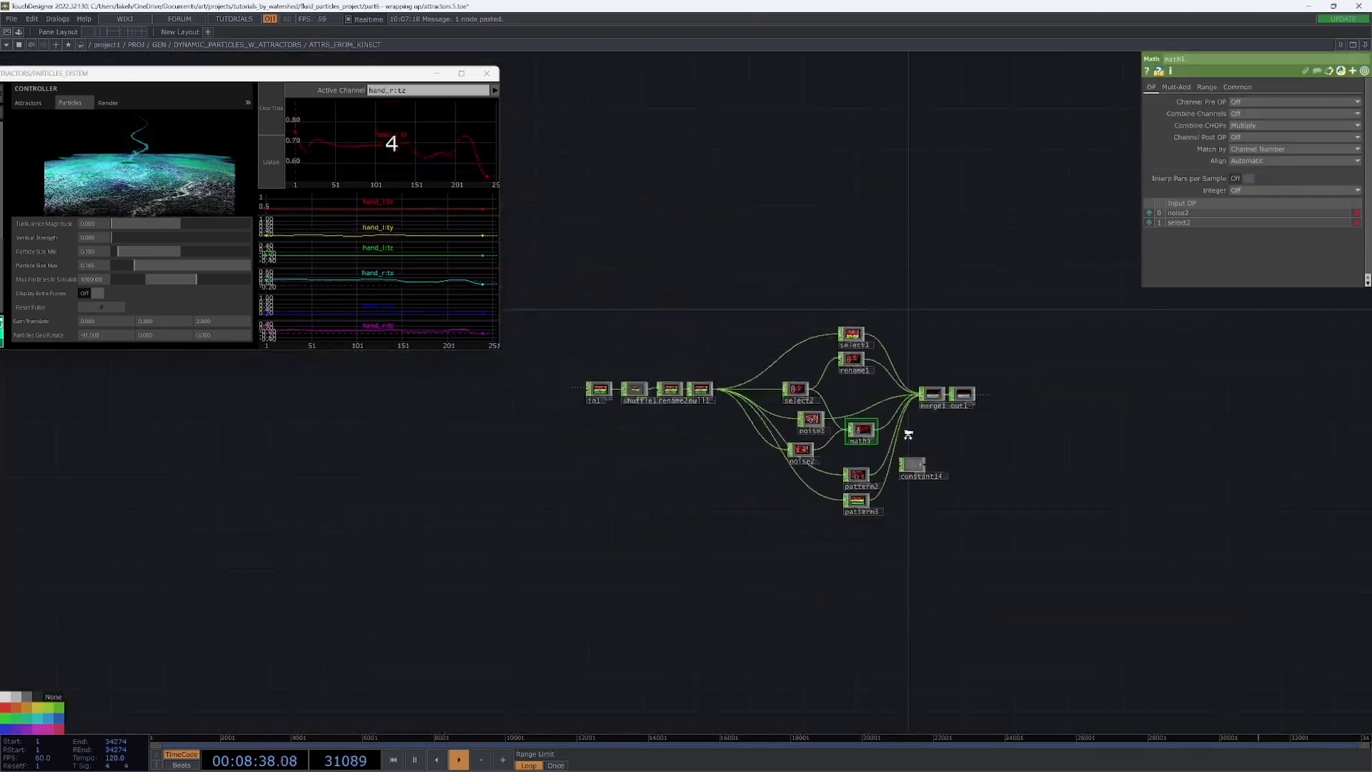
scroll(906, 407, up, 10)
scroll(905, 432, down, 3)
scroll(906, 431, down, 2)
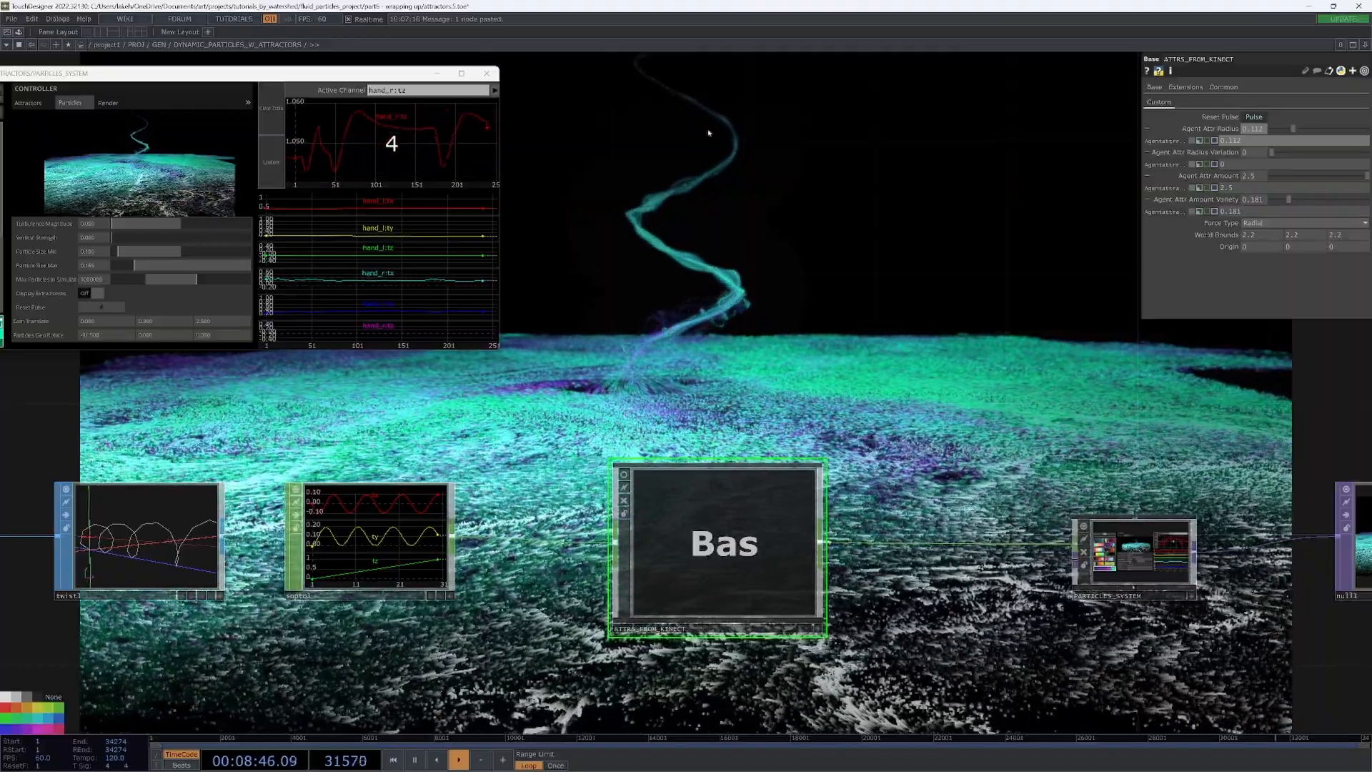
scroll(722, 314, down, 3)
scroll(721, 314, up, 1)
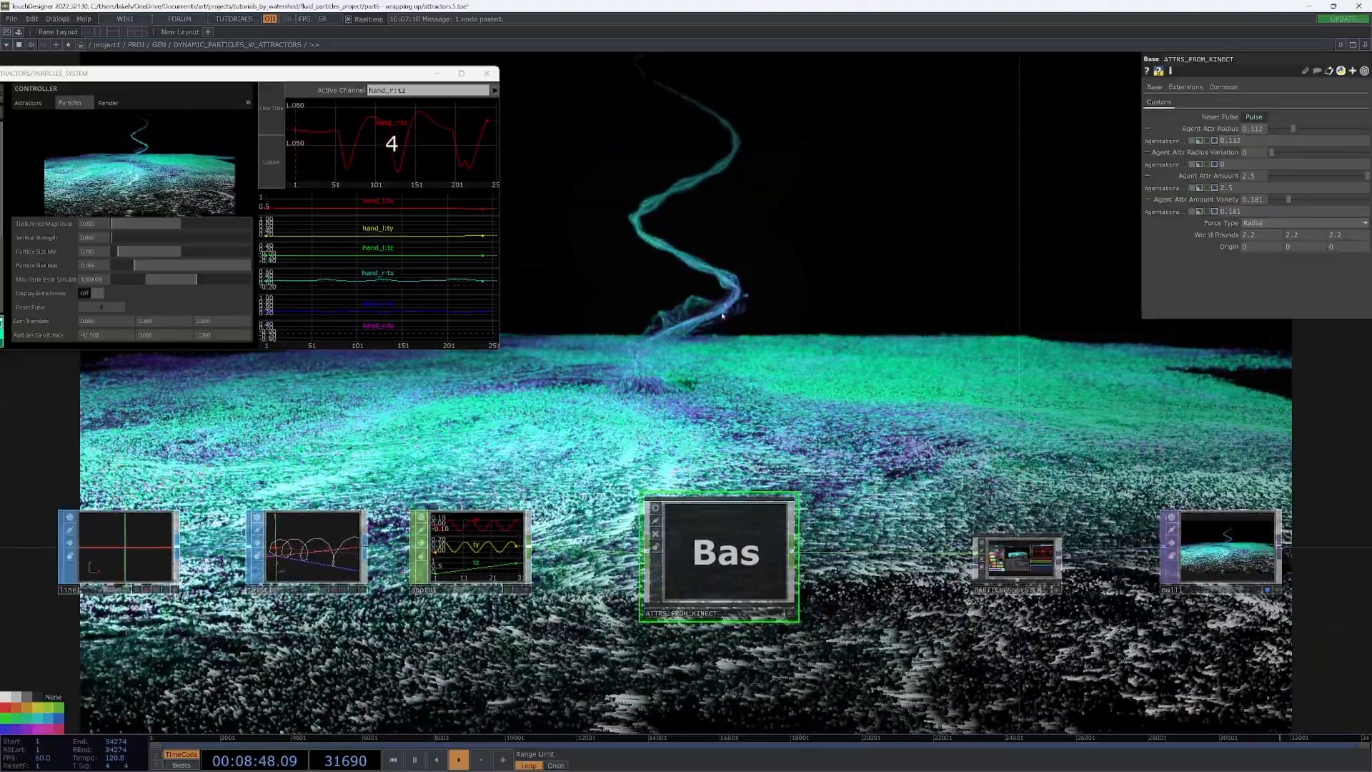
Set ATTRS_FROM_KINECT's Agent Attr Radius to 0.112 and ladder Agent Attr Amount up to 5.5.
mouse_move(721, 314)
mouse_down()
mouse_move(818, 235)
mouse_move(776, 284)
mouse_up()
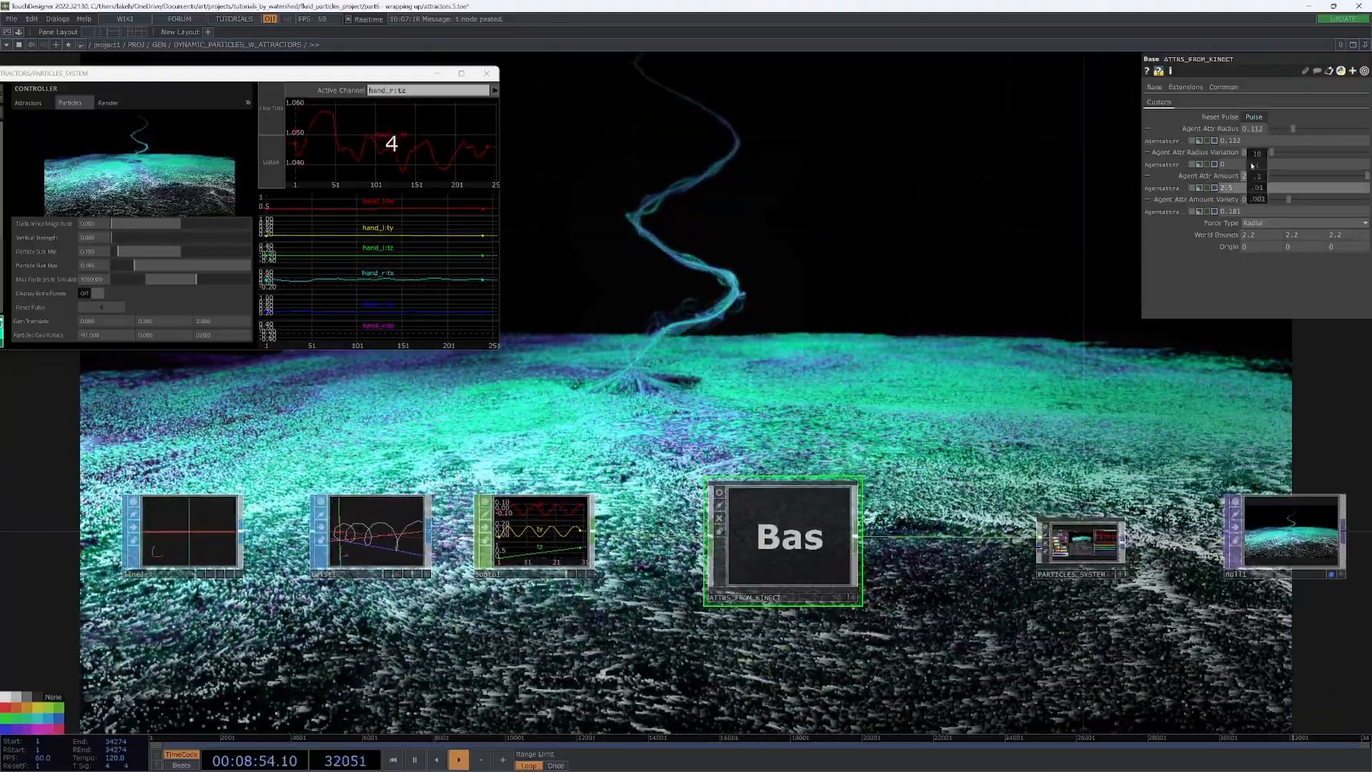
click(1252, 163)
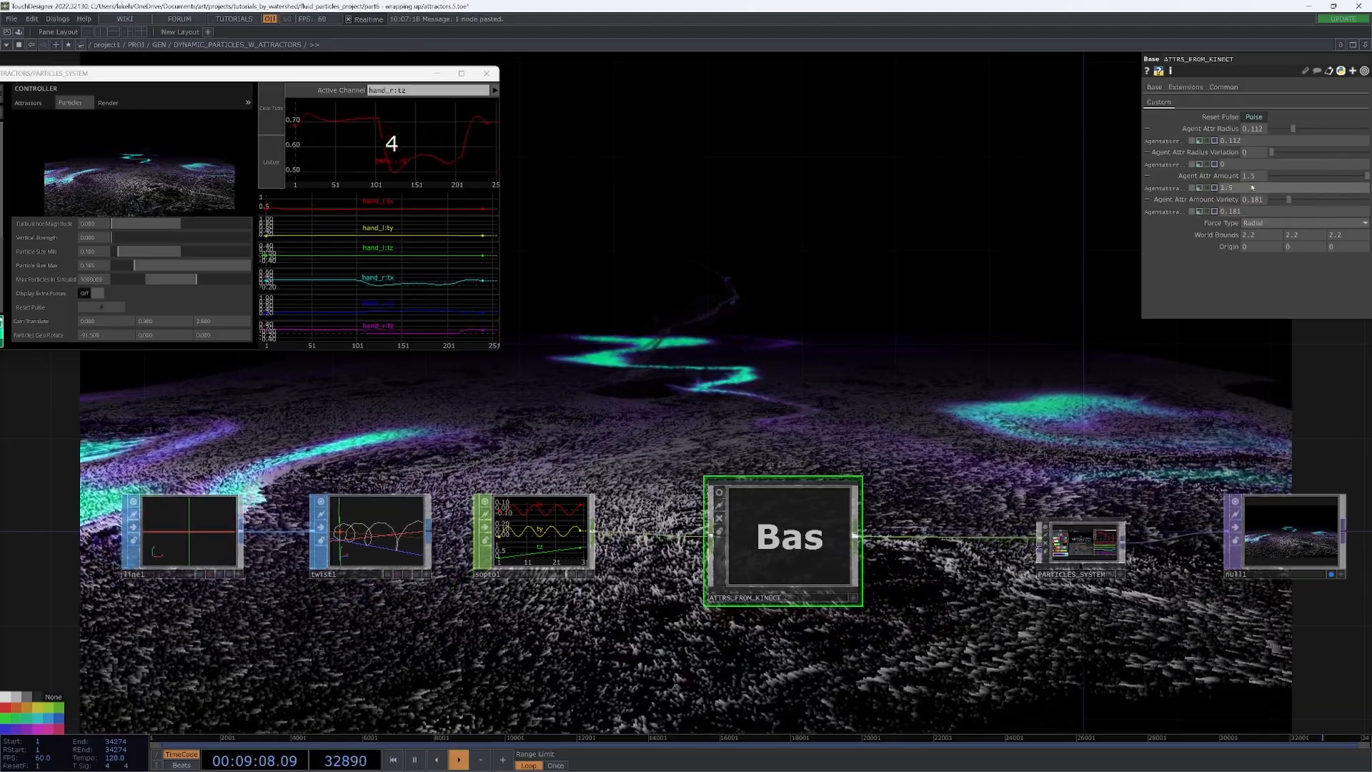
click(1254, 180)
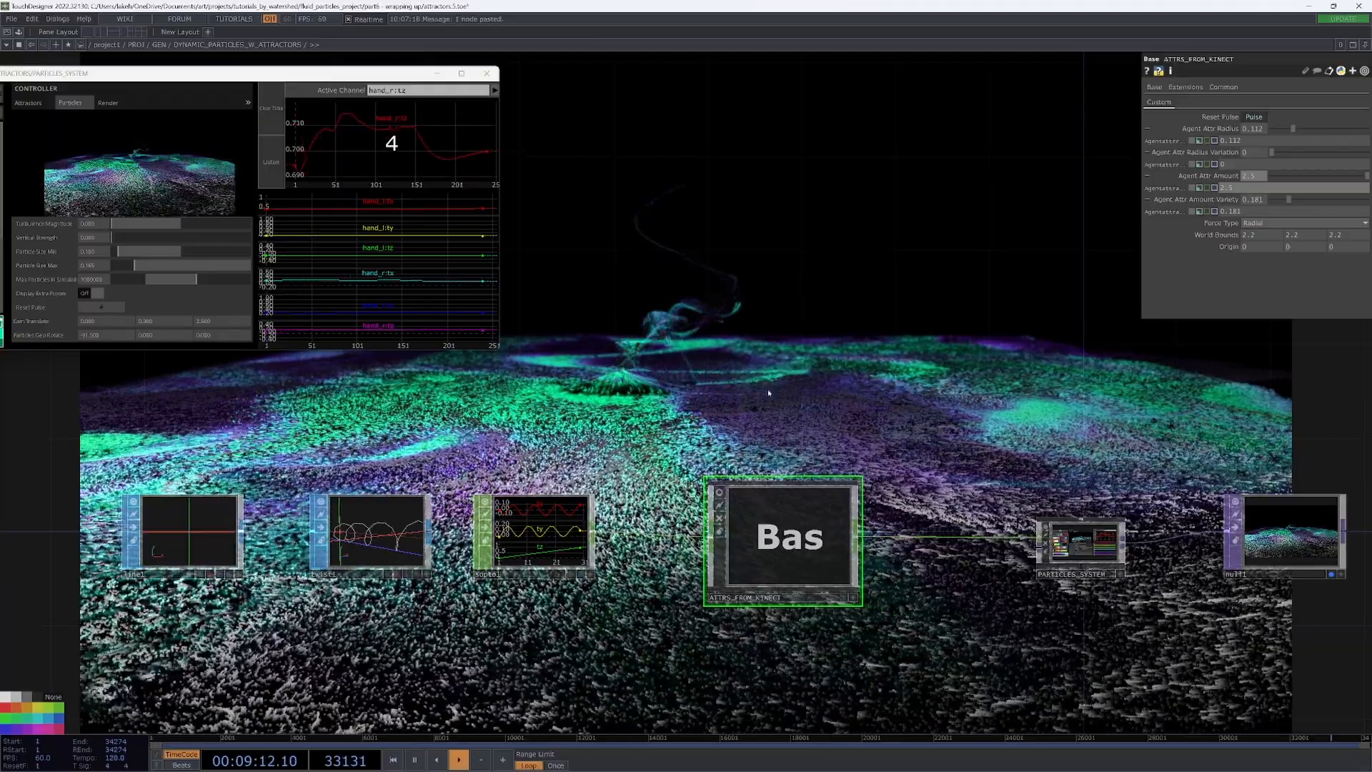
middle_click(1254, 177)
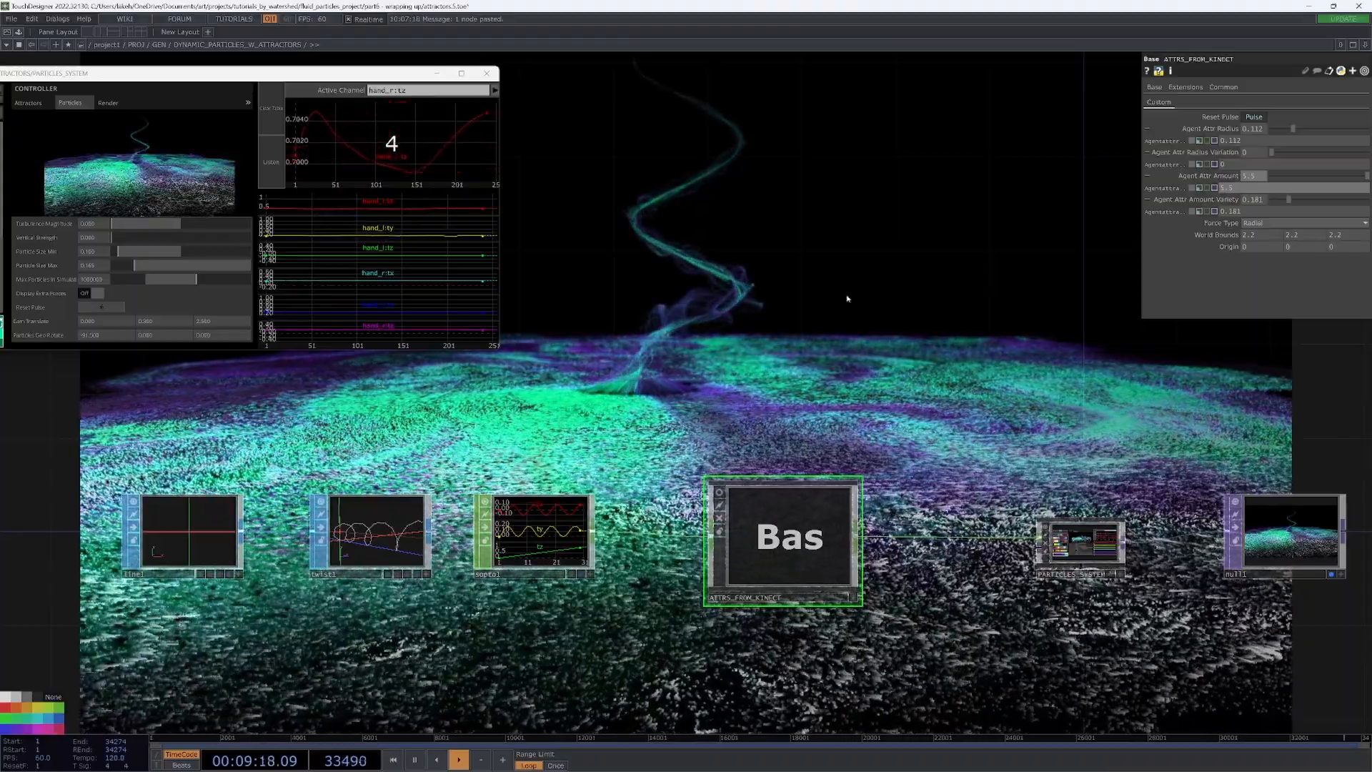
scroll(751, 451, up, 2)
scroll(739, 472, up, 2)
scroll(717, 497, up, 5)
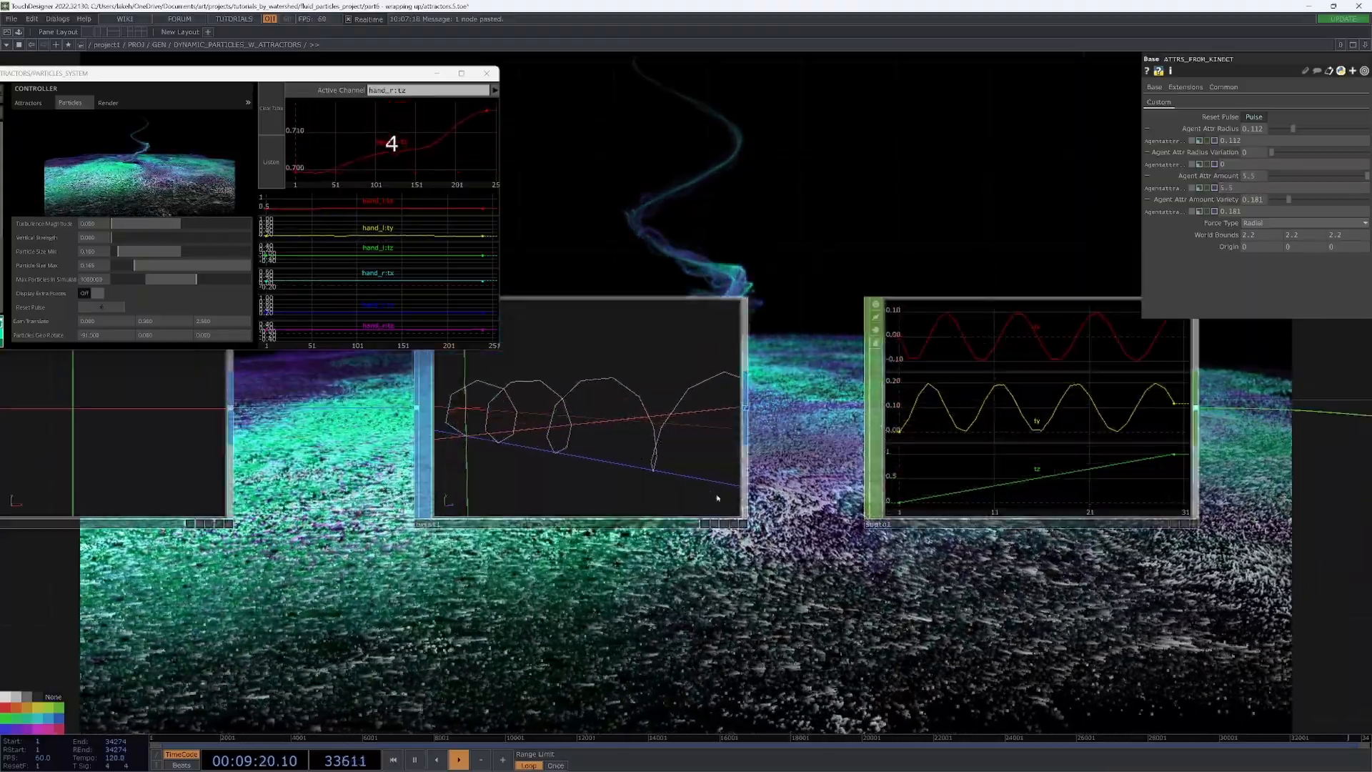
Raise twist1's Pivot Y from 0.1 to 0.28, scattering the spiral into fragments.
drag(600, 428, 656, 482)
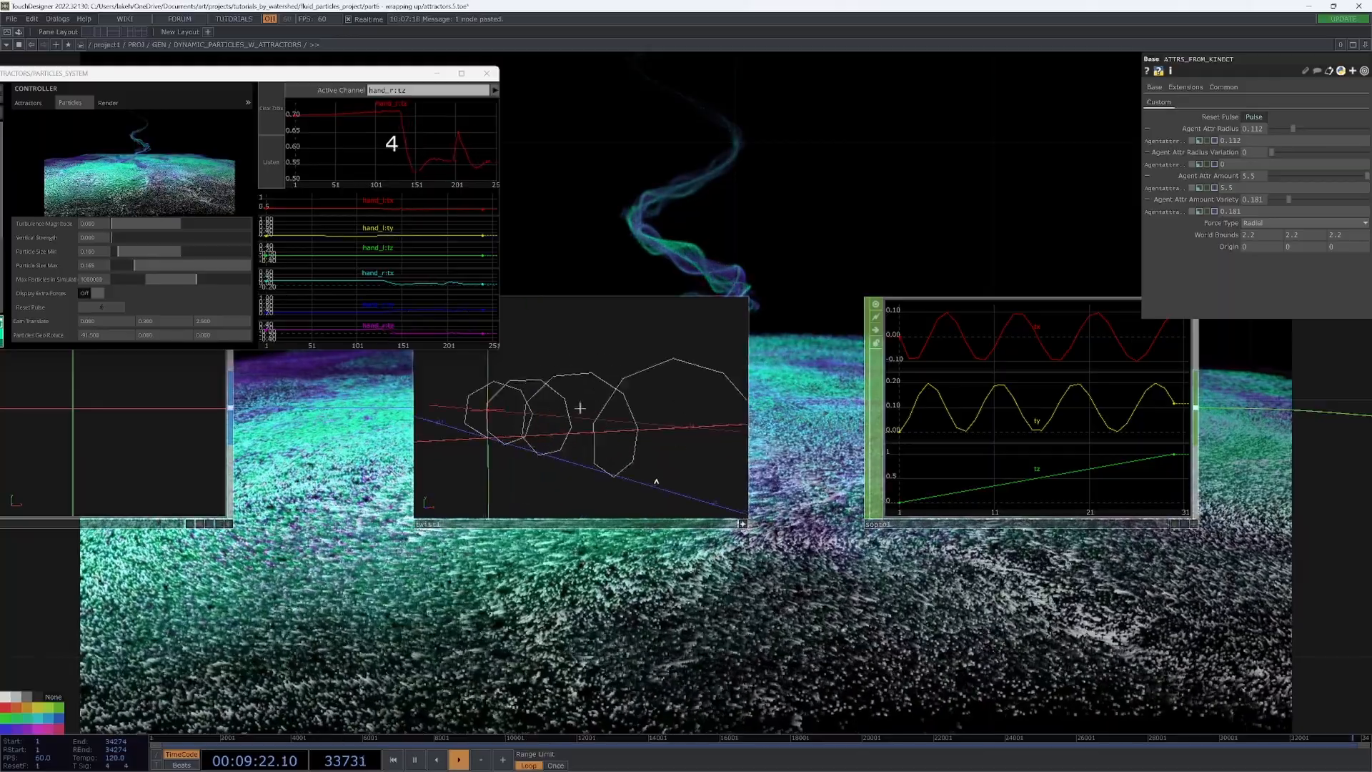
scroll(751, 514, down, 3)
scroll(793, 536, down, 3)
click(840, 571)
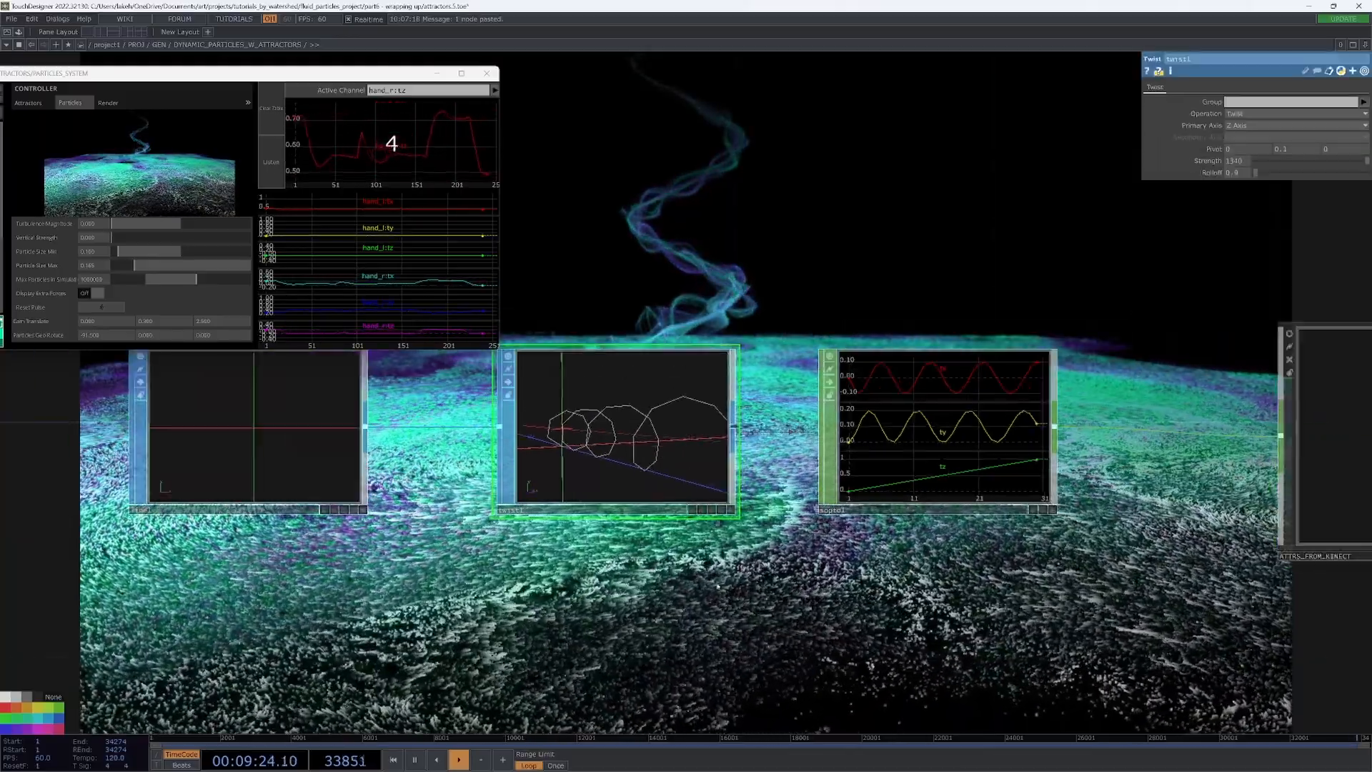
scroll(841, 570, down, 2)
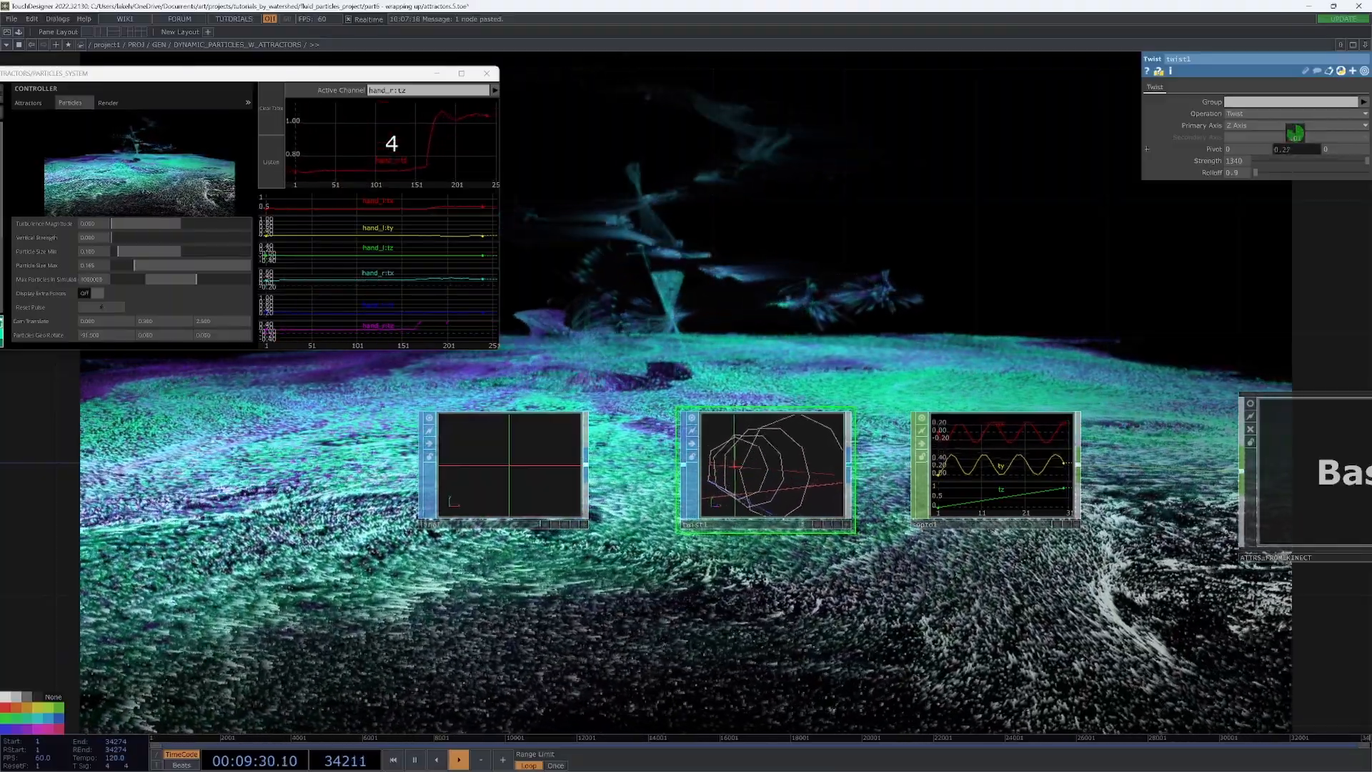
drag(901, 314, 820, 314)
scroll(820, 314, down, 2)
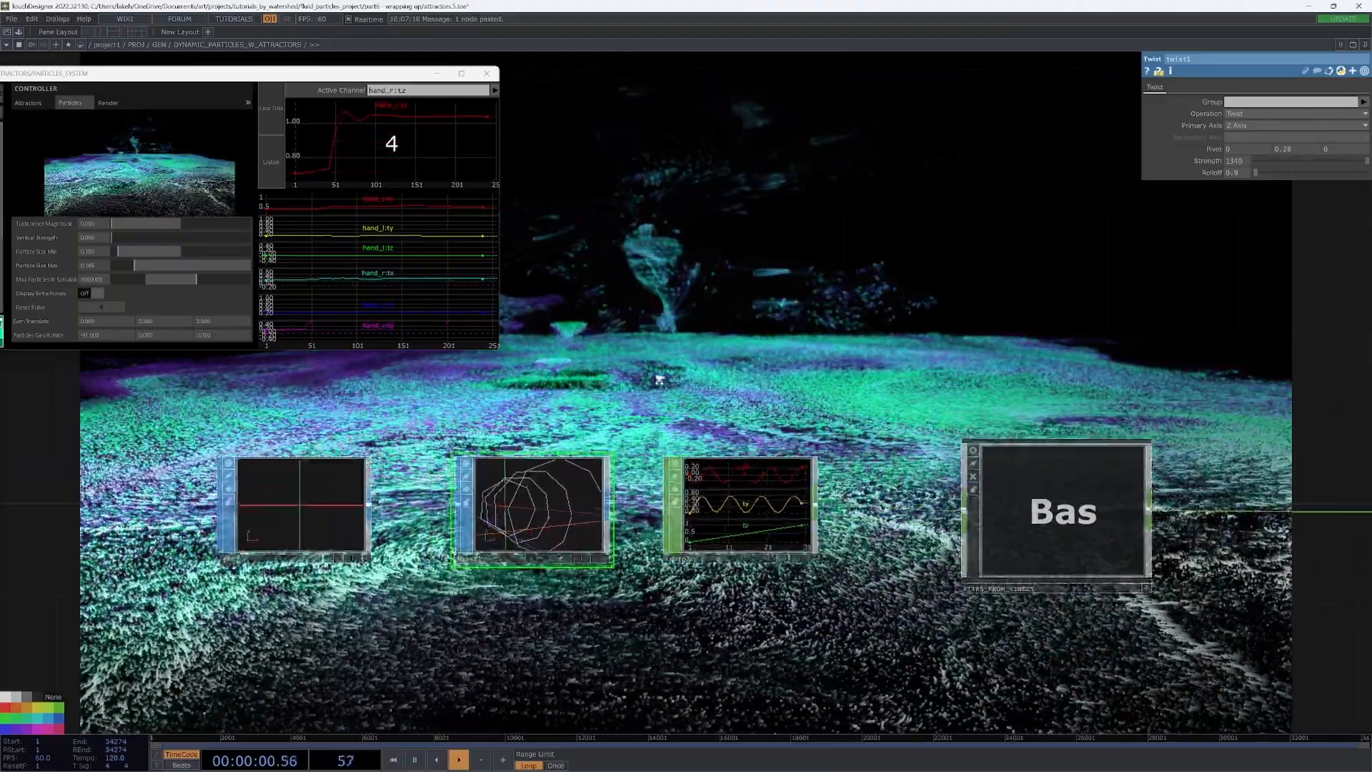
Show the attractor geometry and settle the attractor radius near 0.17 after trying 0.215.
click(1028, 465)
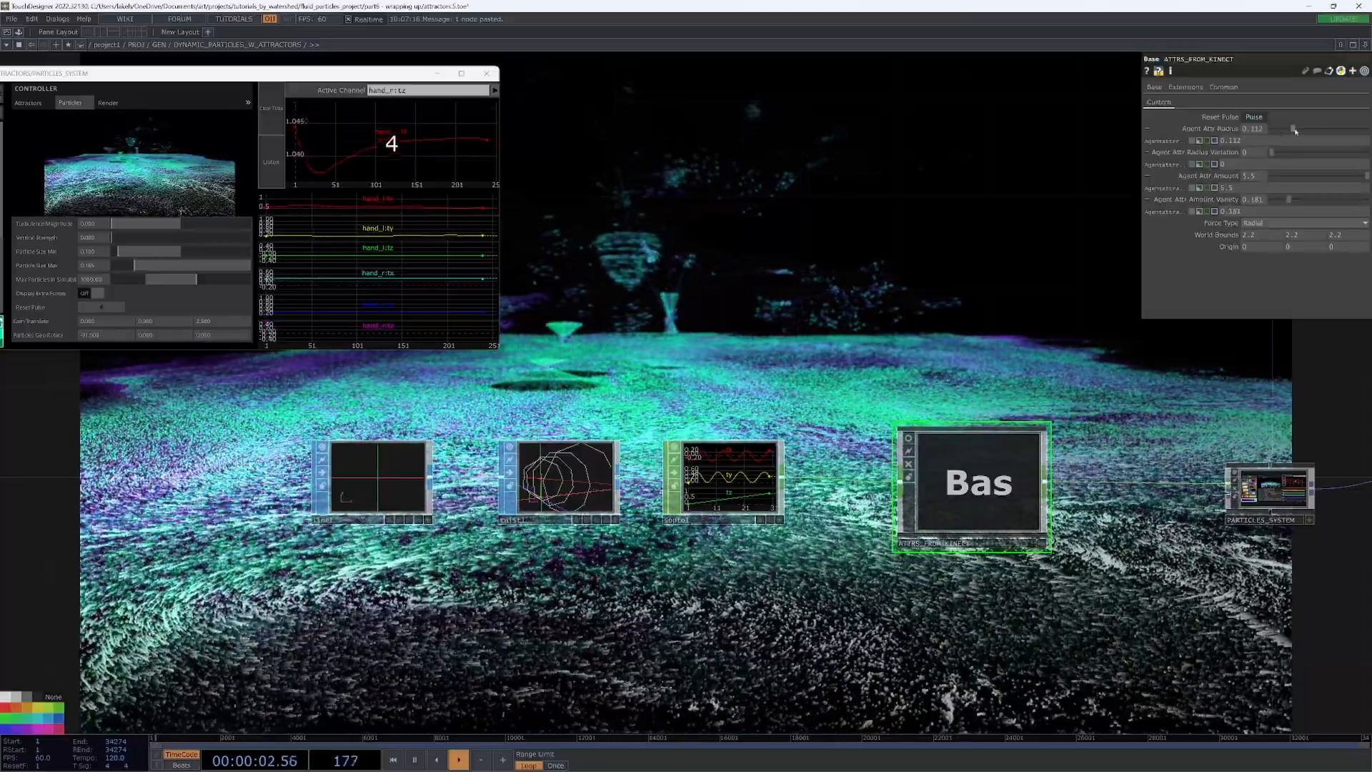
drag(1294, 129, 1315, 129)
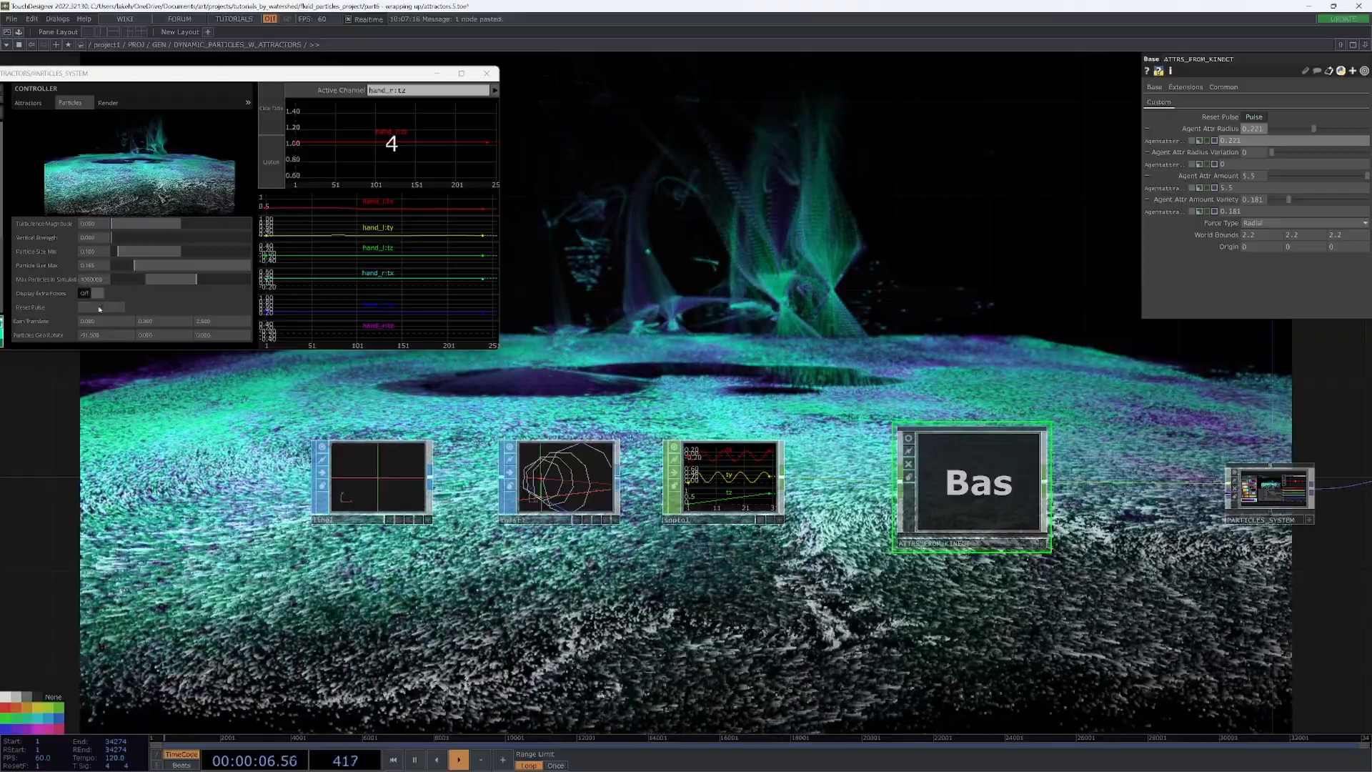
click(86, 293)
scroll(686, 483, up, 1)
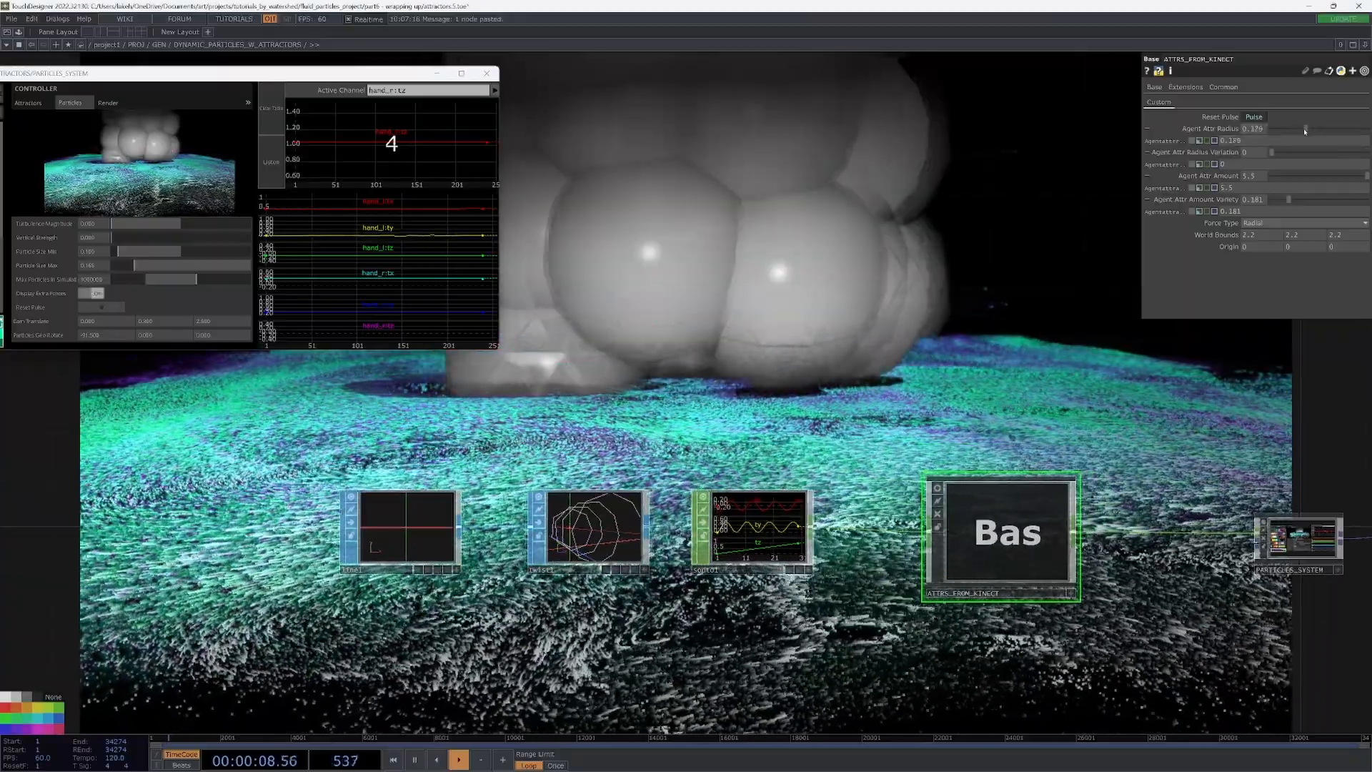
drag(1305, 130, 1302, 128)
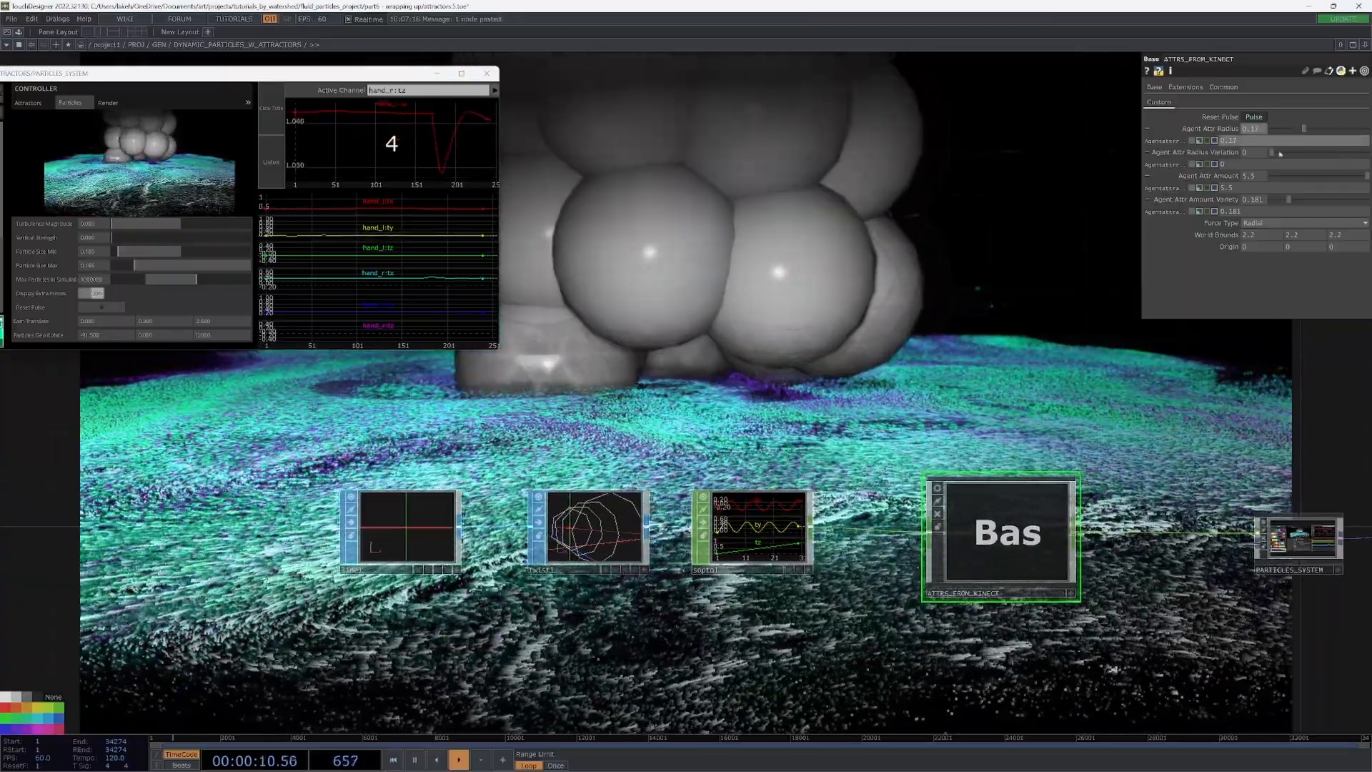
Lower twist1's strength slightly, then fine-tune the attractor amount again.
click(611, 513)
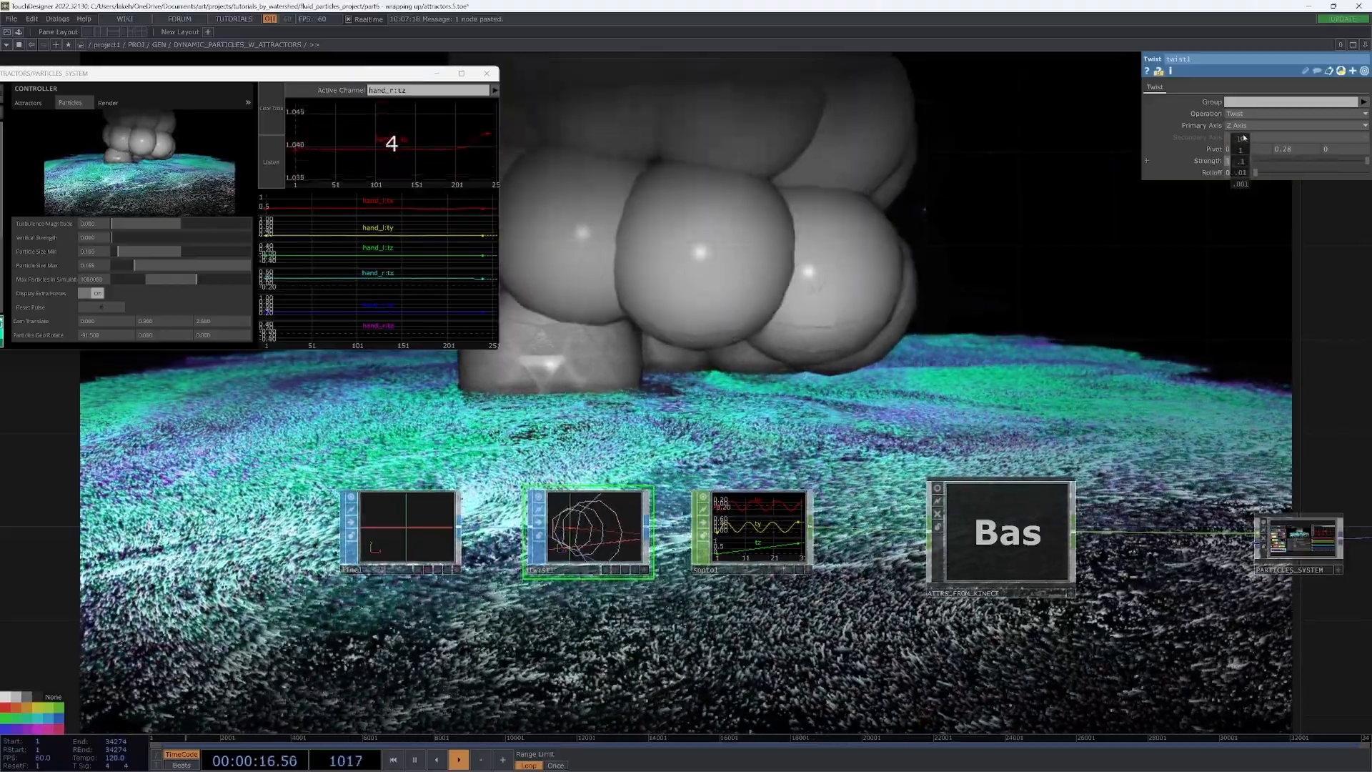
drag(1242, 148, 1239, 146)
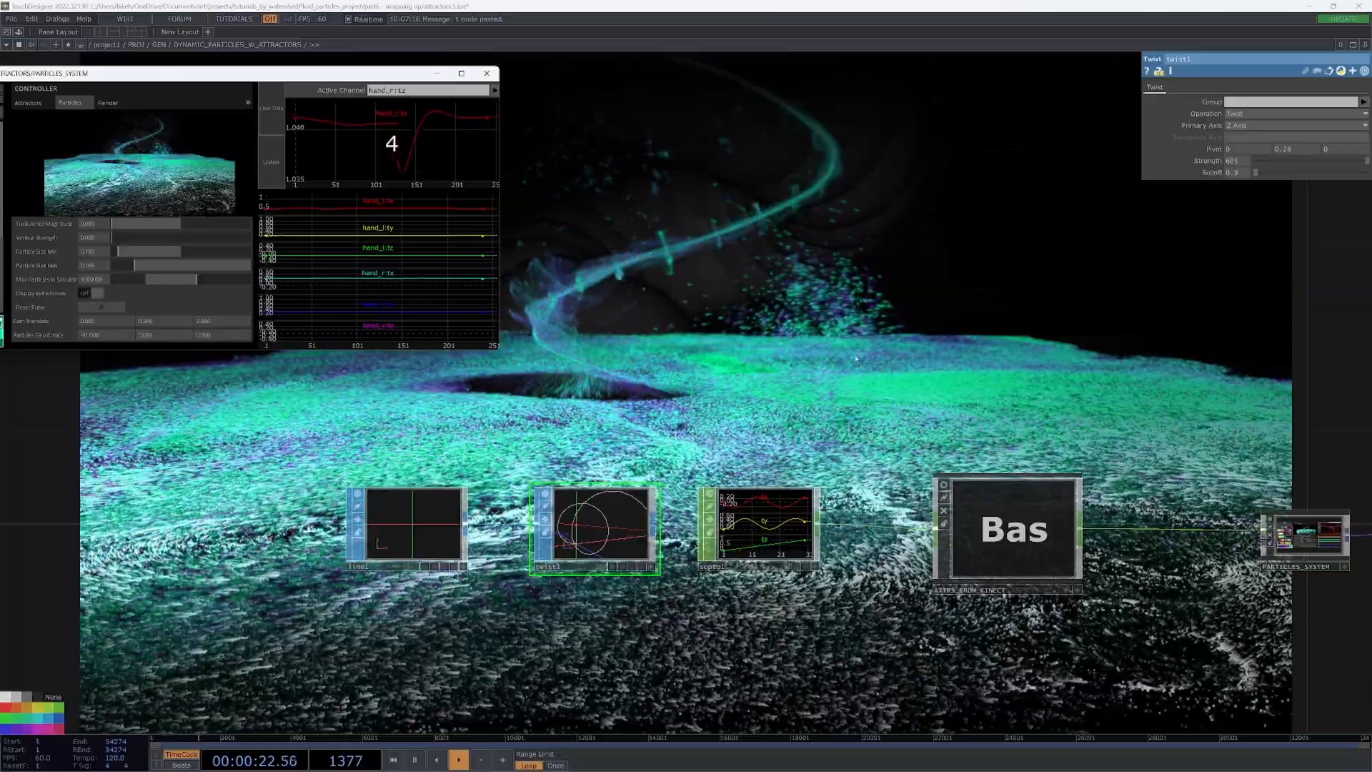
scroll(832, 262, down, 3)
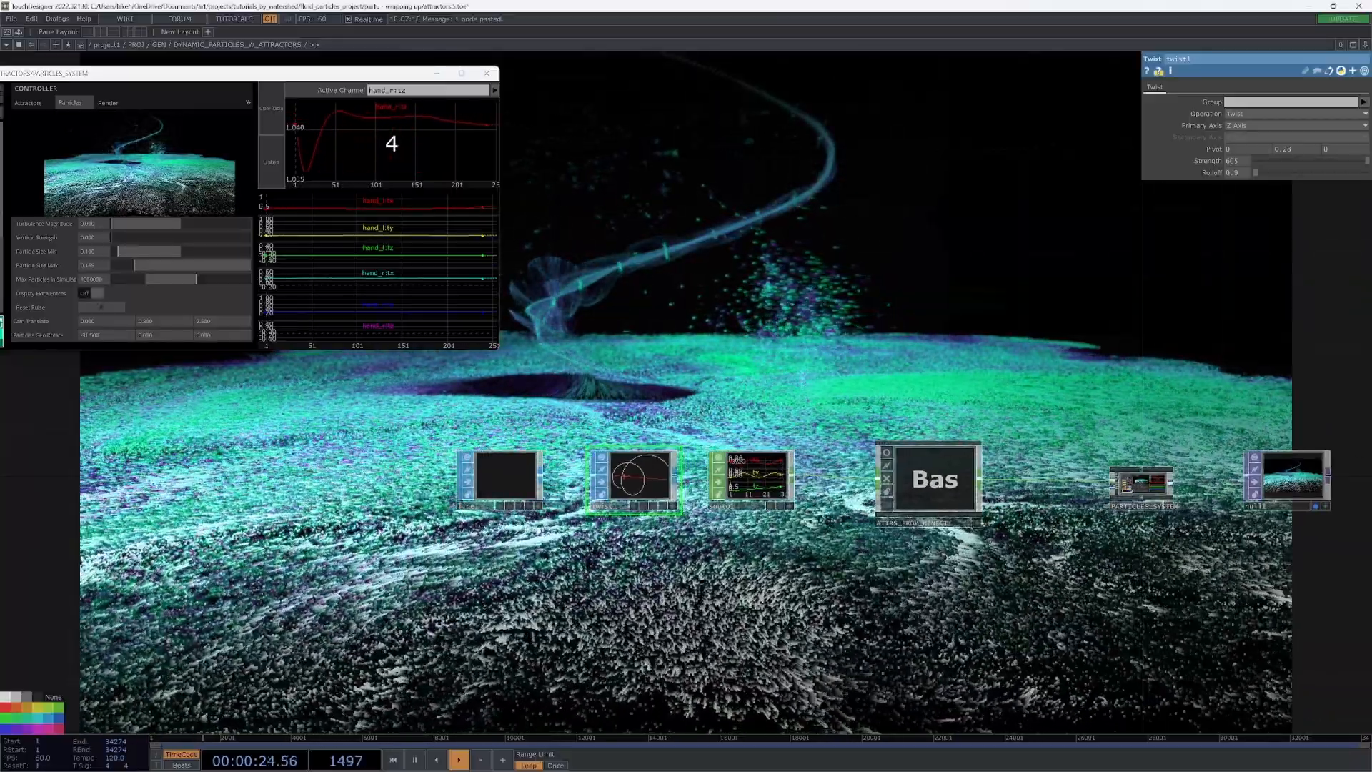
click(930, 480)
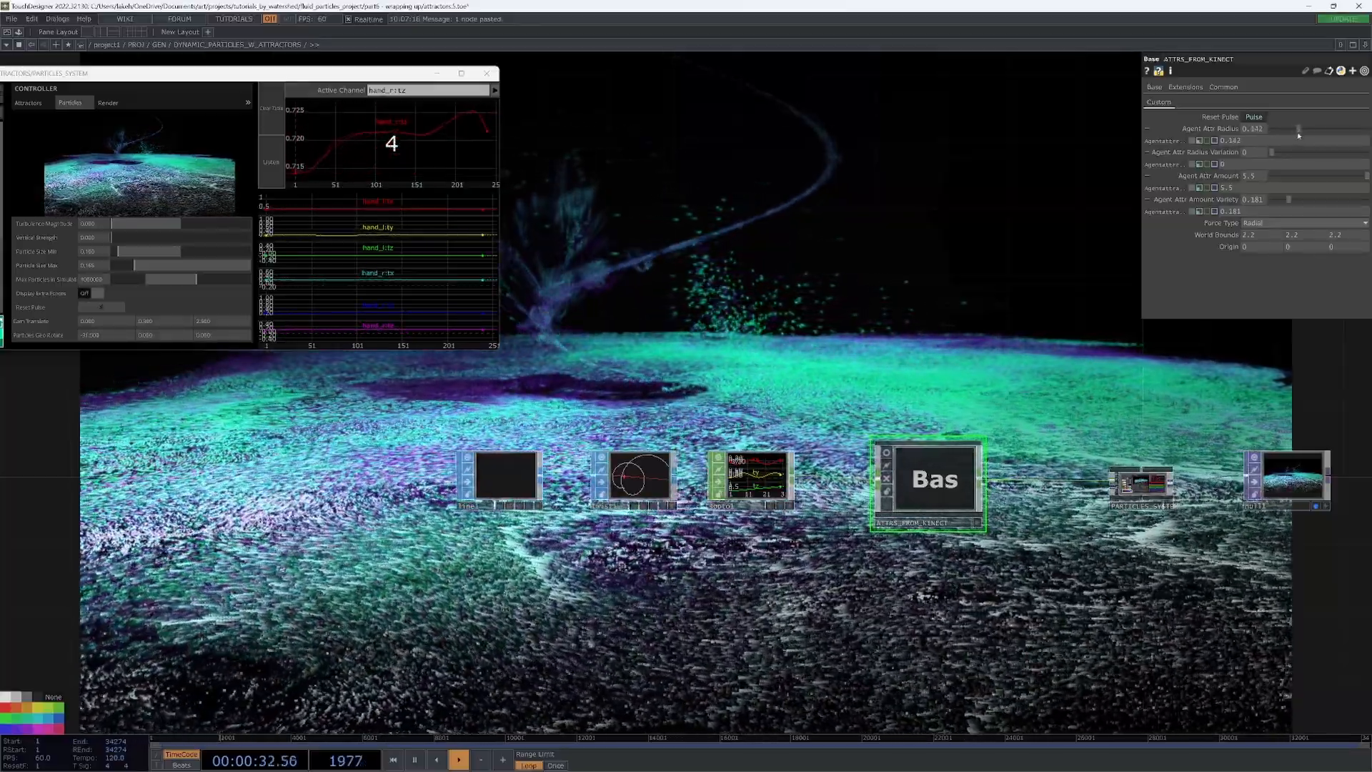
click(1257, 177)
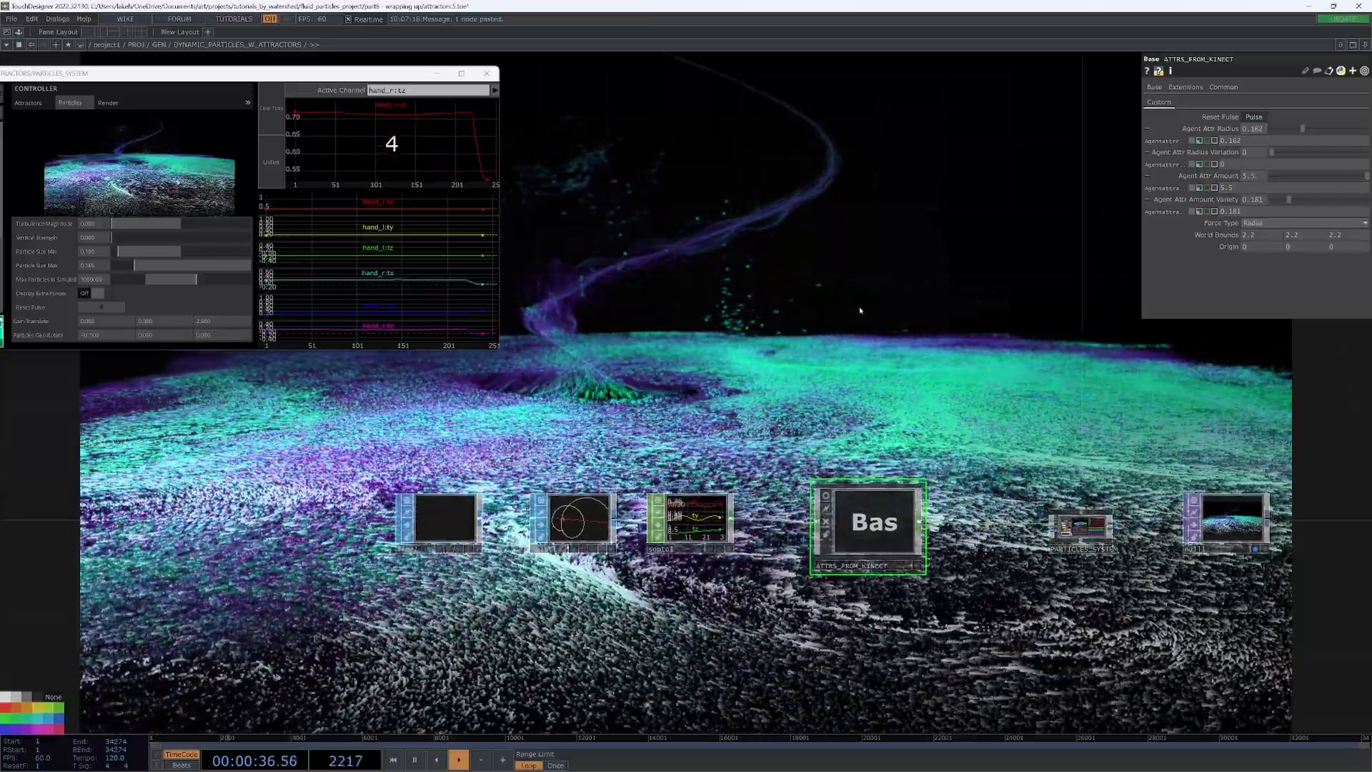
scroll(921, 264, up, 1)
scroll(1019, 448, down, 2)
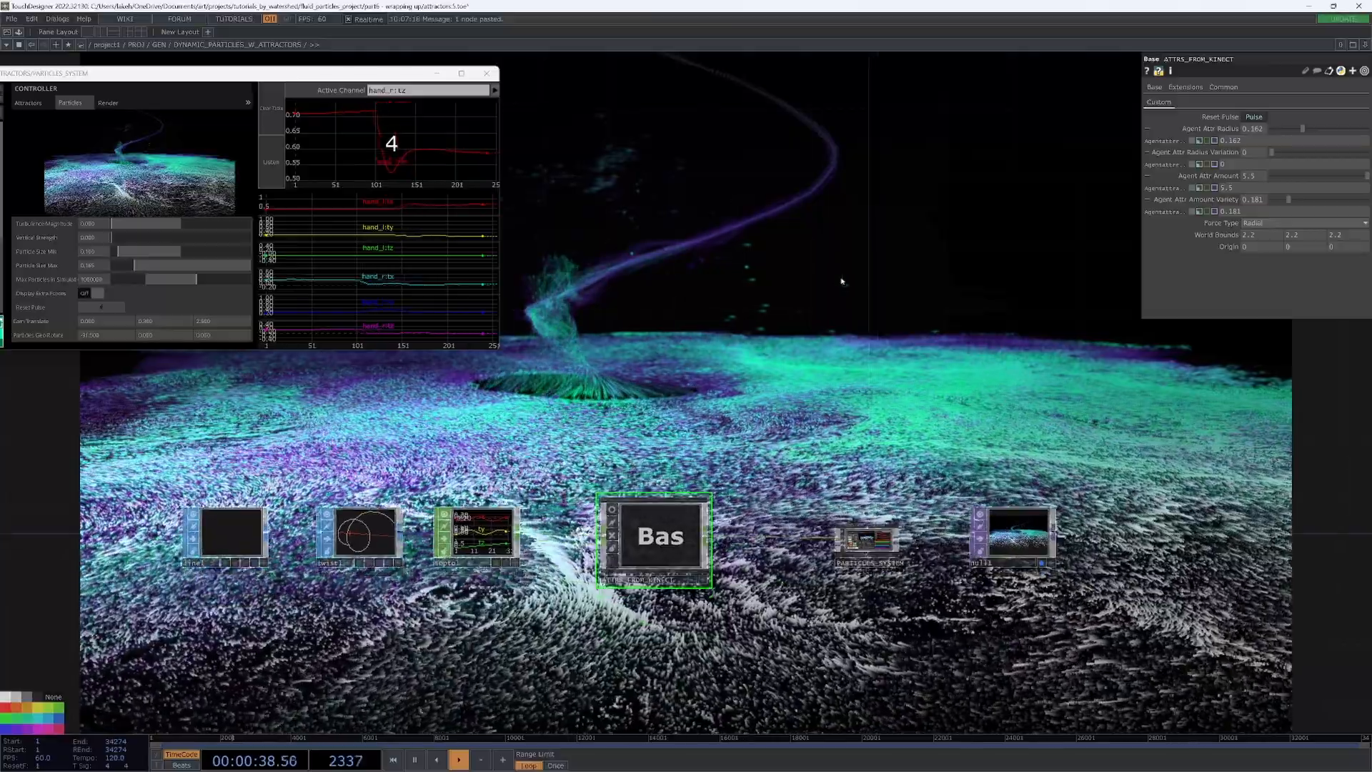
Zoom into PARTICLES_SYSTEM to reveal its Particles and Post and Attractors networks.
mouse_move(869, 238)
mouse_down()
mouse_move(814, 322)
mouse_move(983, 324)
mouse_up()
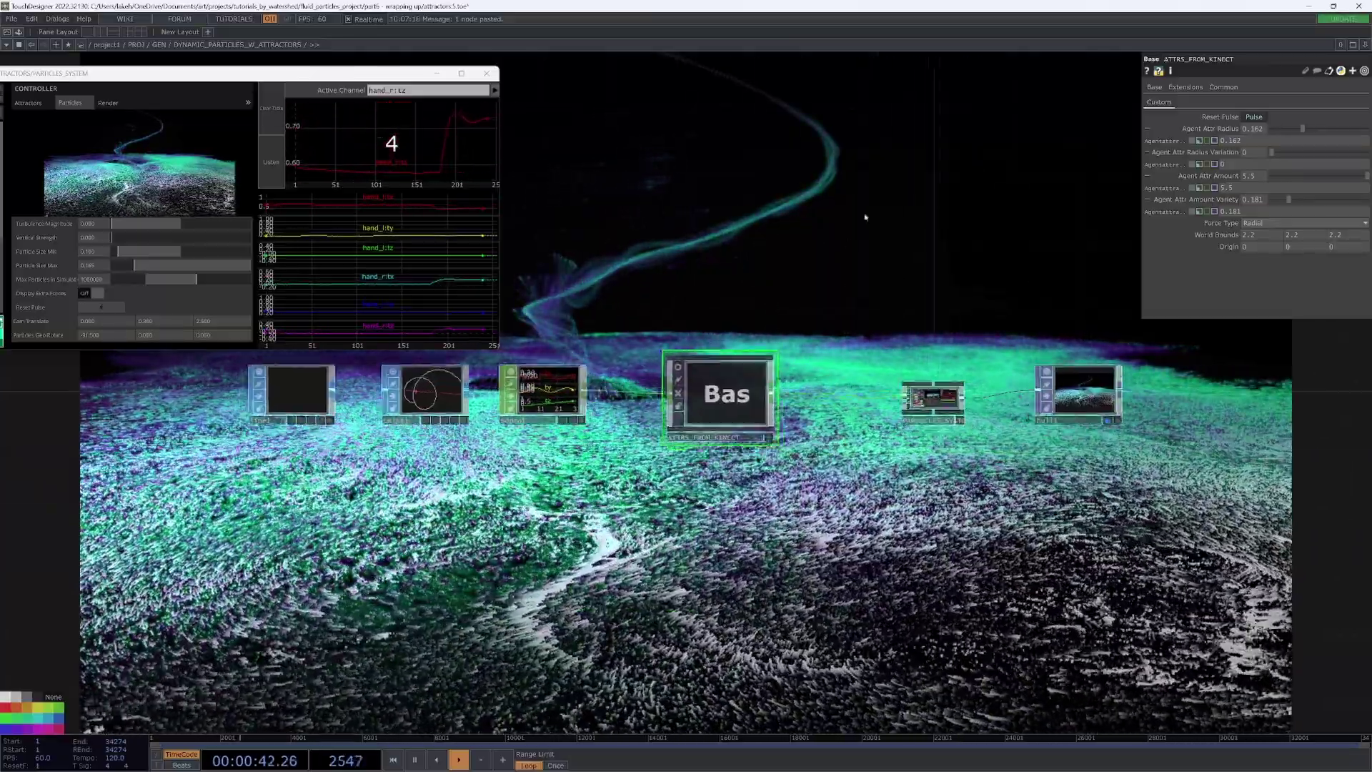
drag(864, 218, 840, 227)
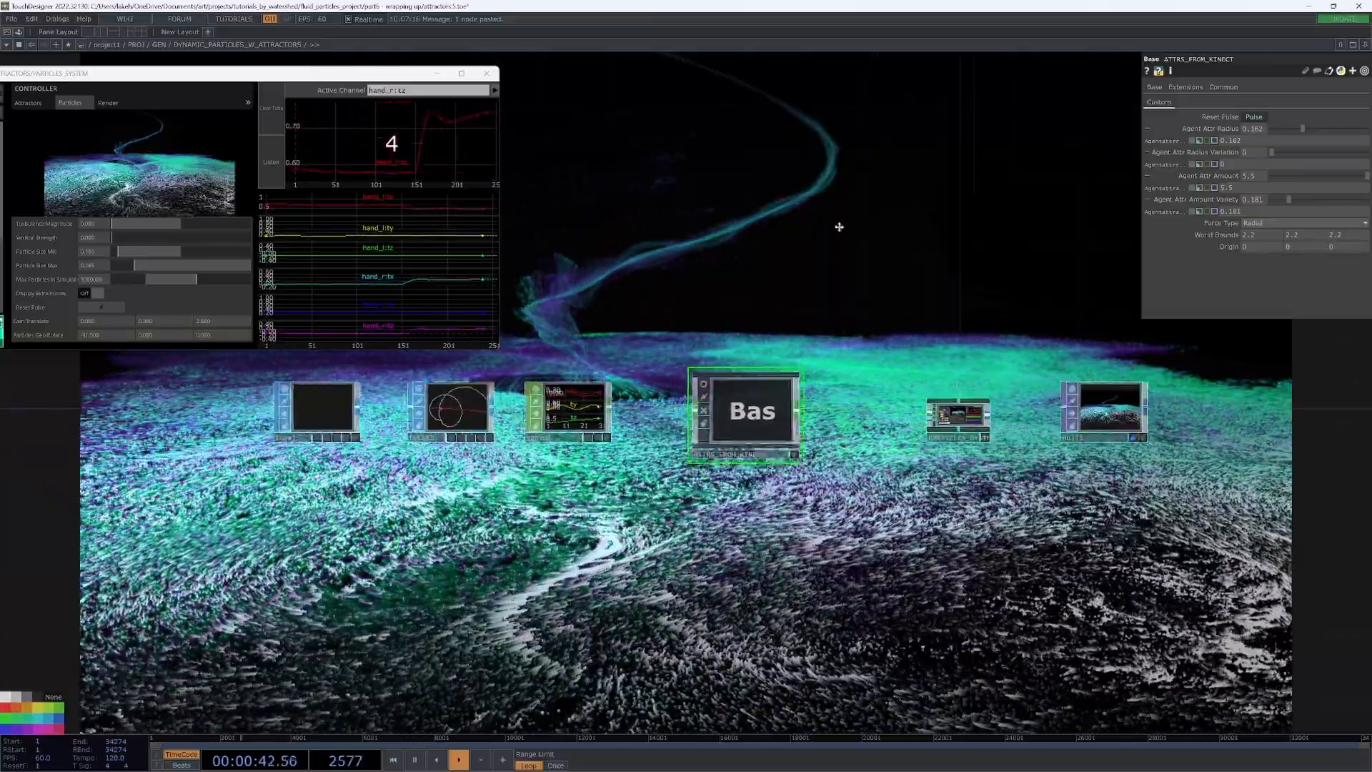
scroll(686, 504, up, 3)
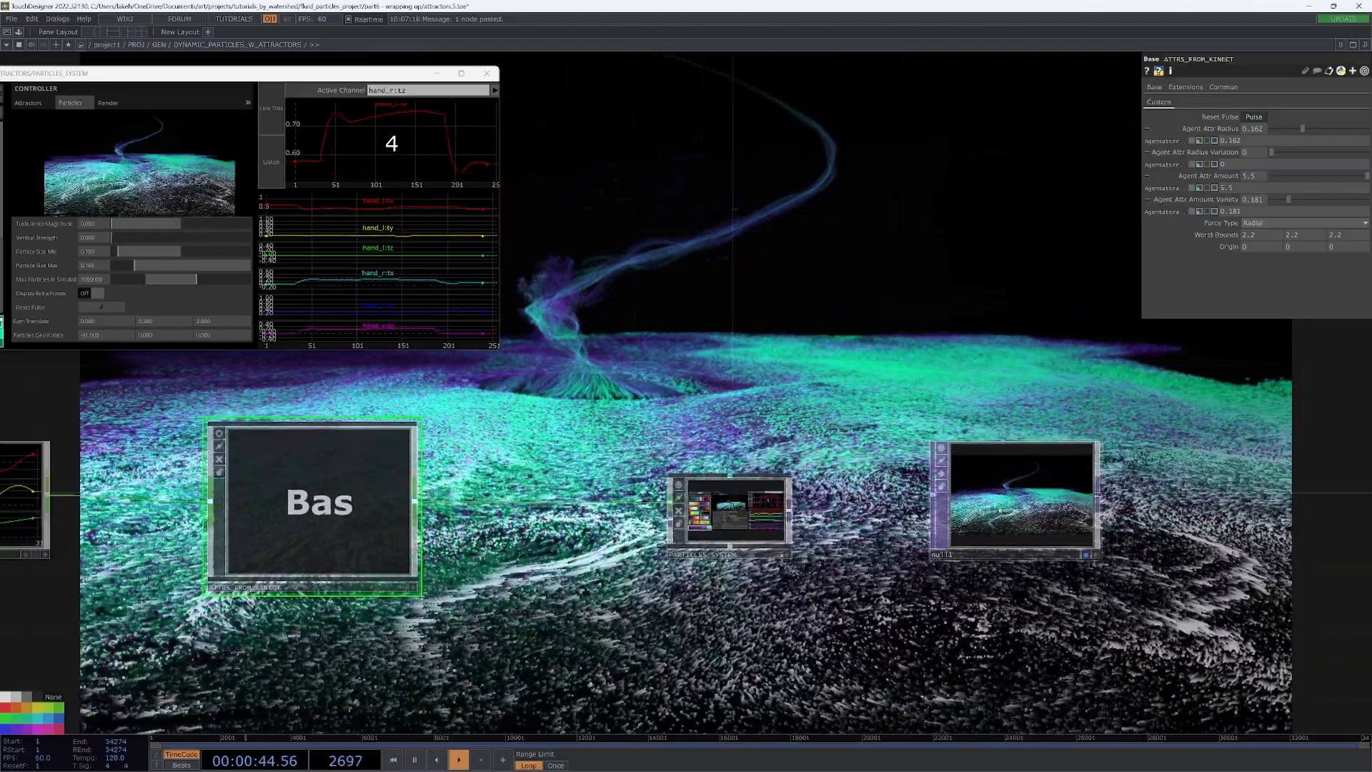
scroll(727, 521, up, 4)
scroll(750, 429, up, 2)
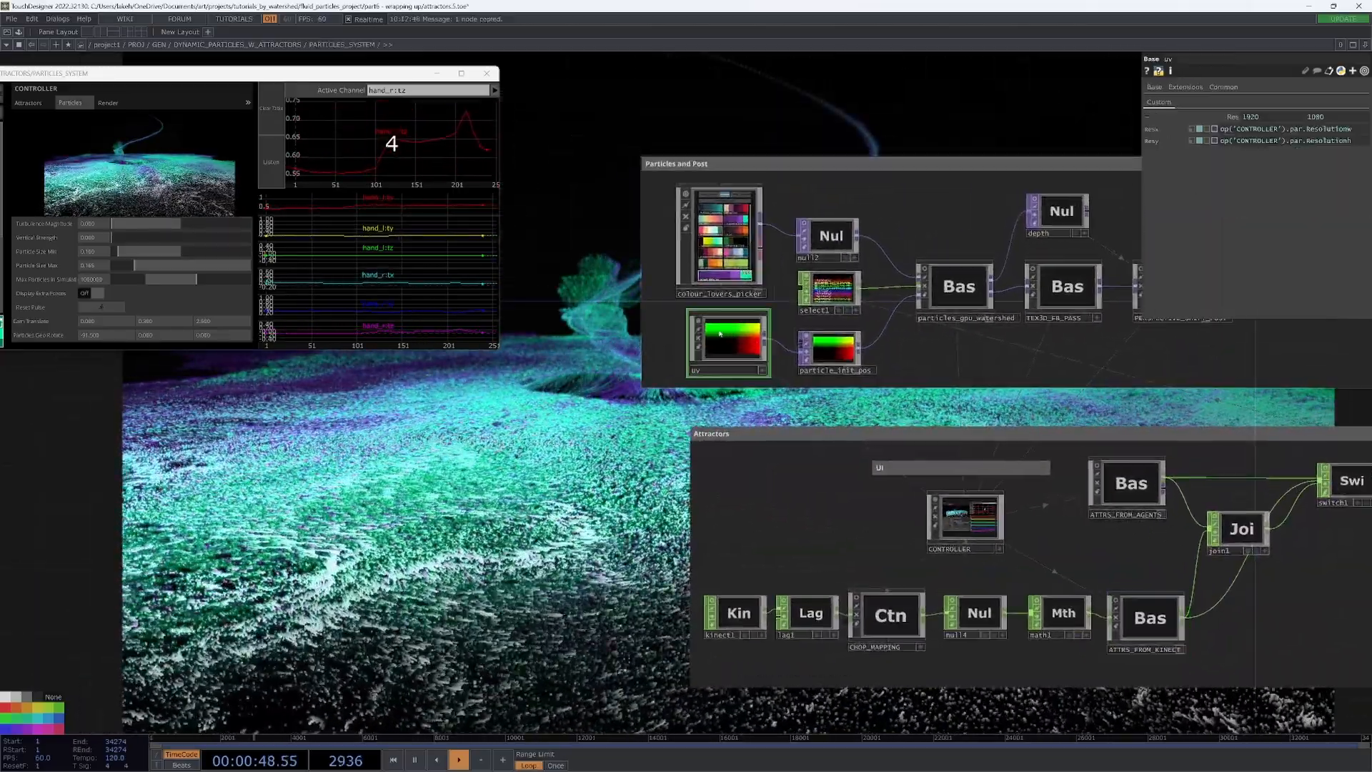
scroll(801, 355, down, 4)
Paste the copied uv gradient component in the parent network above the Bas component.
key(ctrl+v)
drag(815, 354, 694, 285)
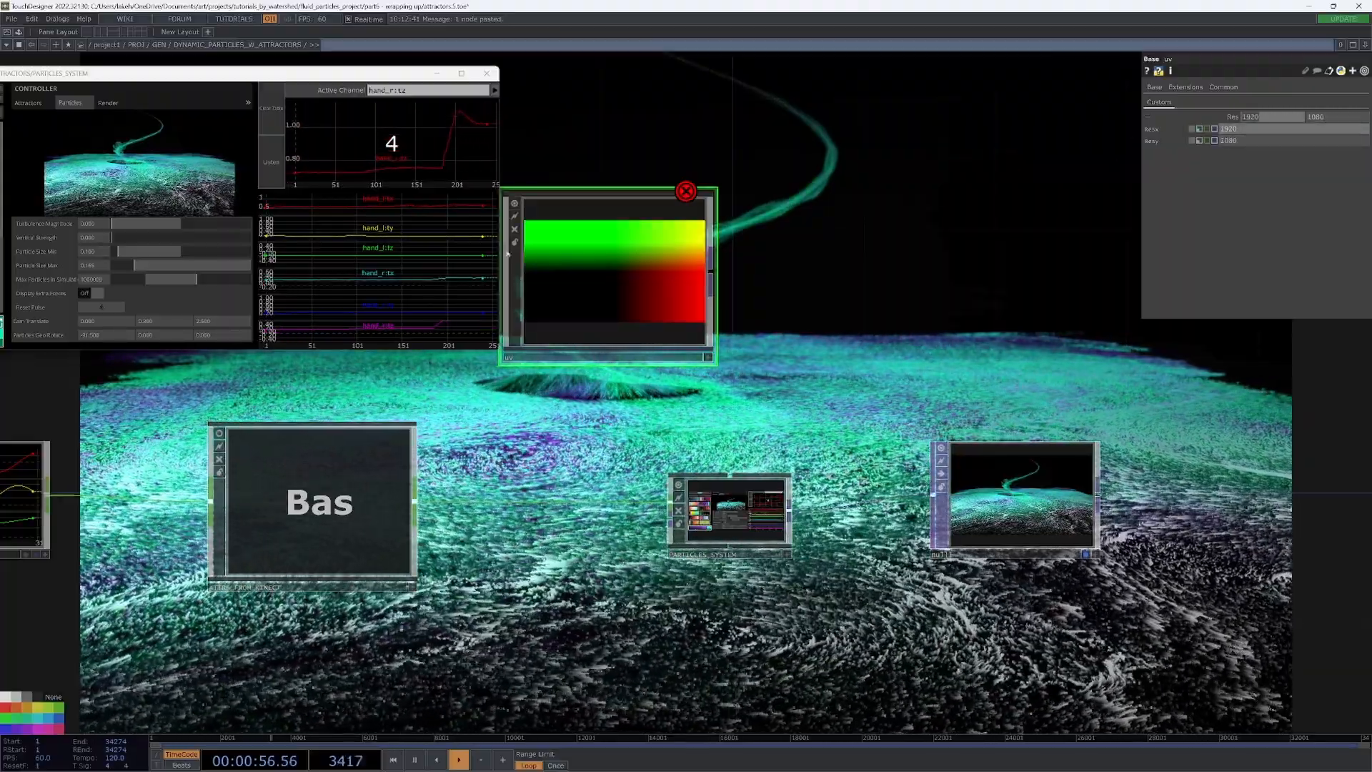
click(688, 196)
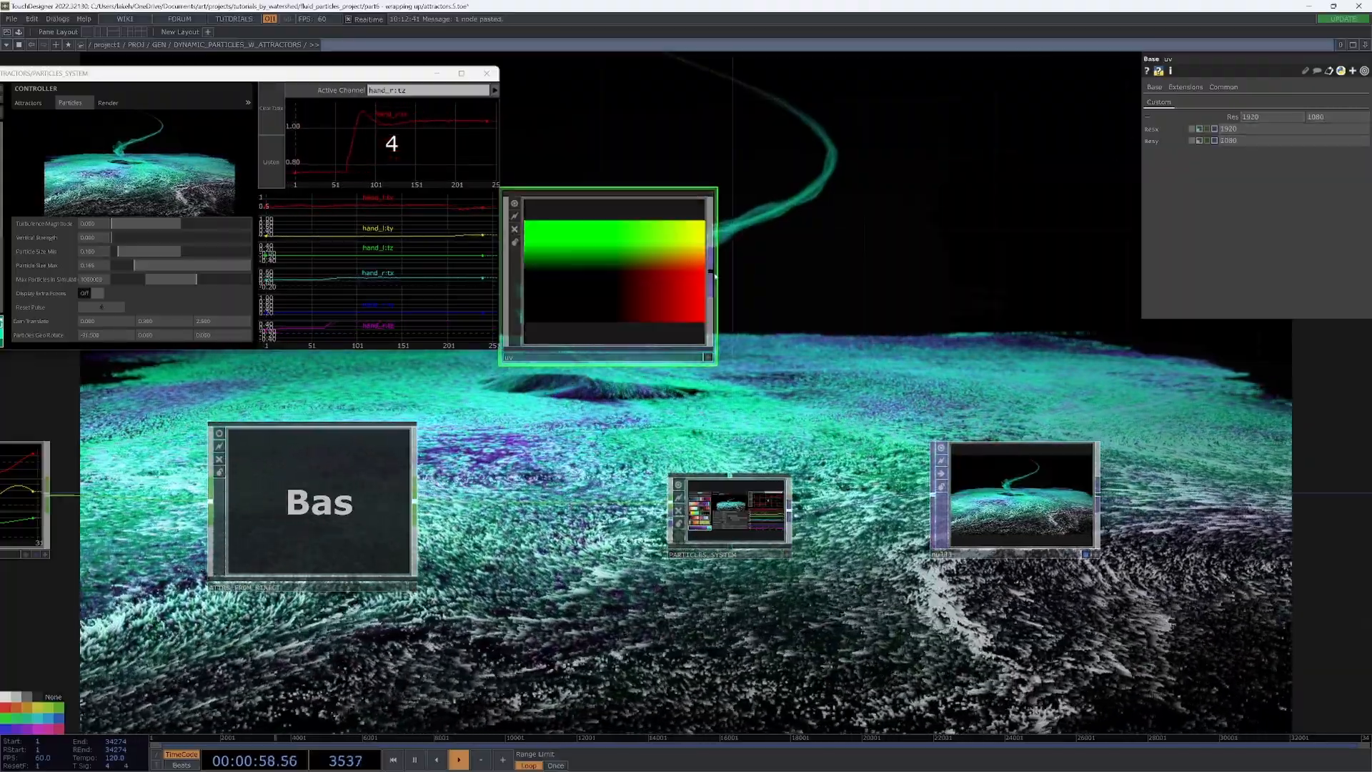
Add a Null TOP after the uv gradient and place it beside it.
right_click(713, 278)
click(665, 220)
click(847, 262)
scroll(848, 263, down, 2)
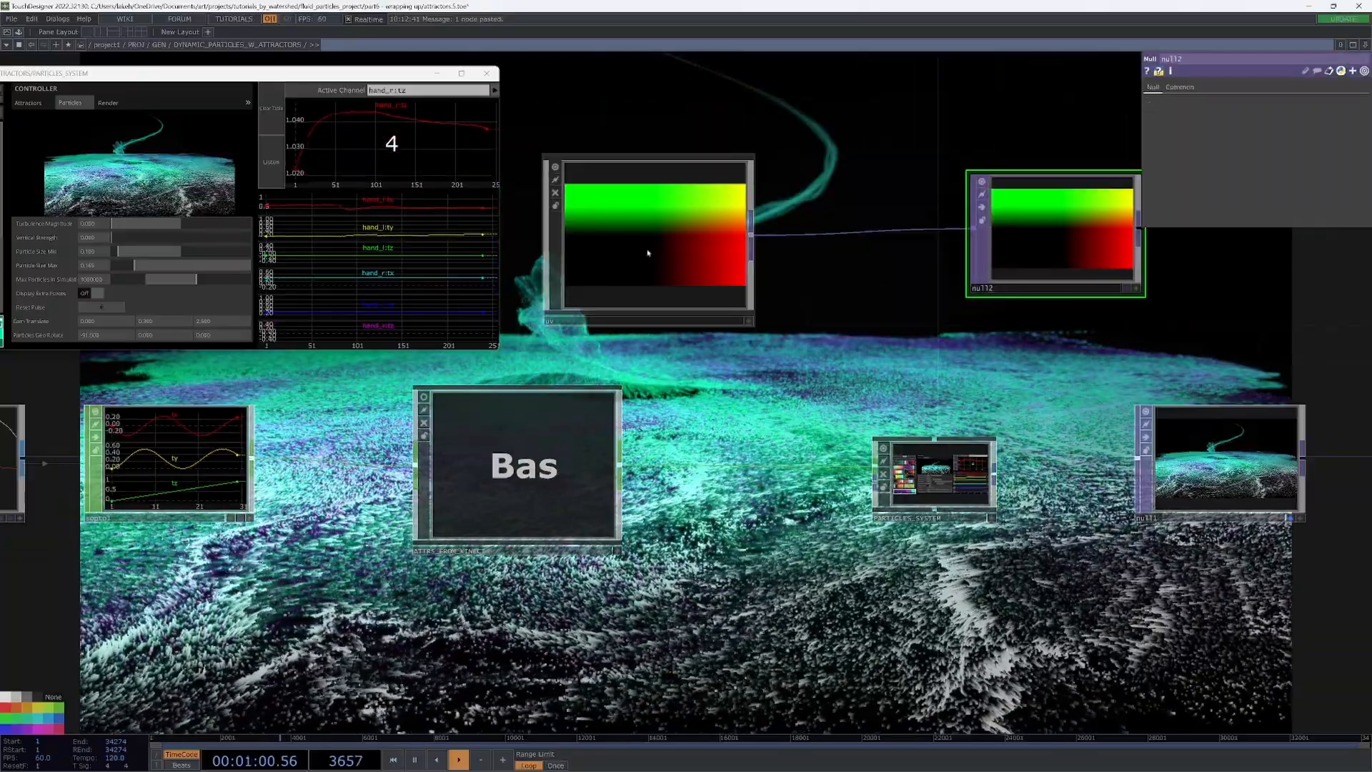
drag(1056, 247, 859, 247)
Add a Math TOP after the Null, remapping range -1..1 to -0.25..0.25.
right_click(942, 228)
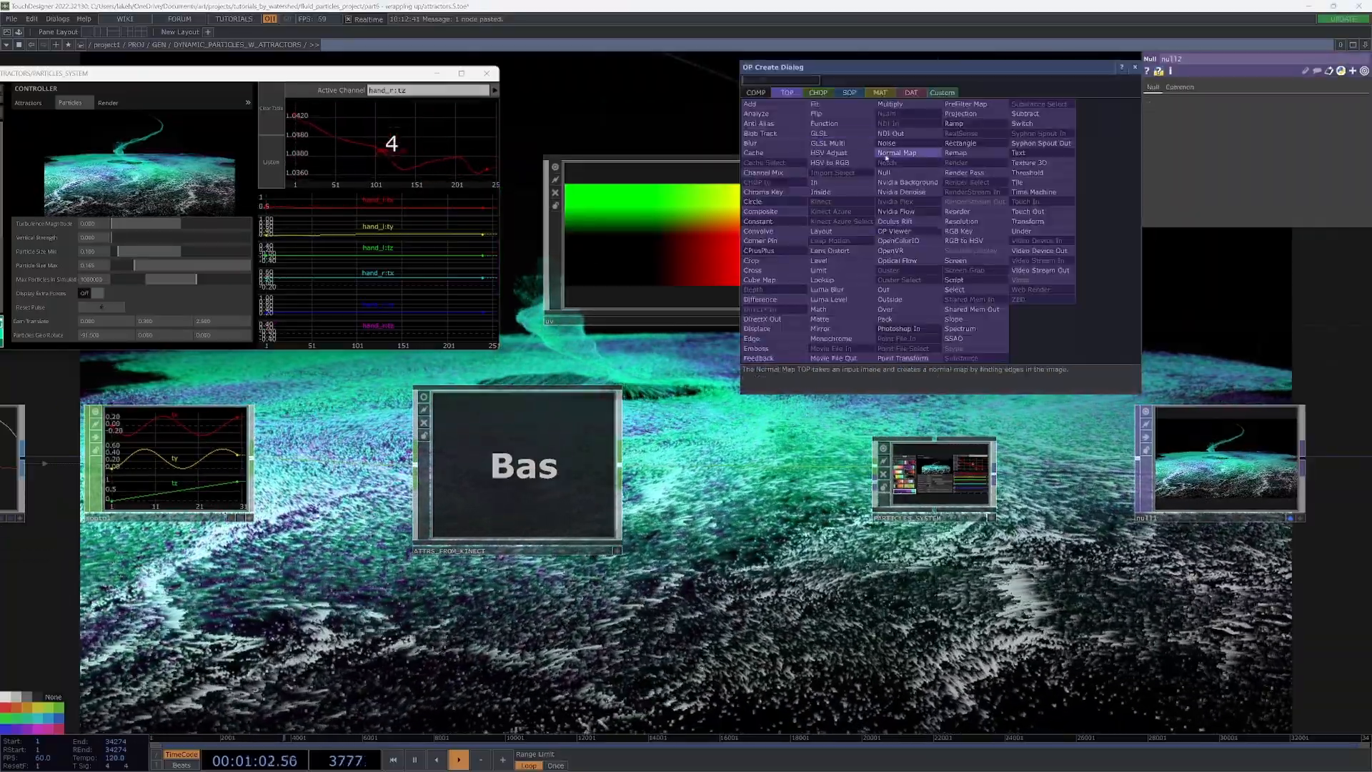
click(822, 308)
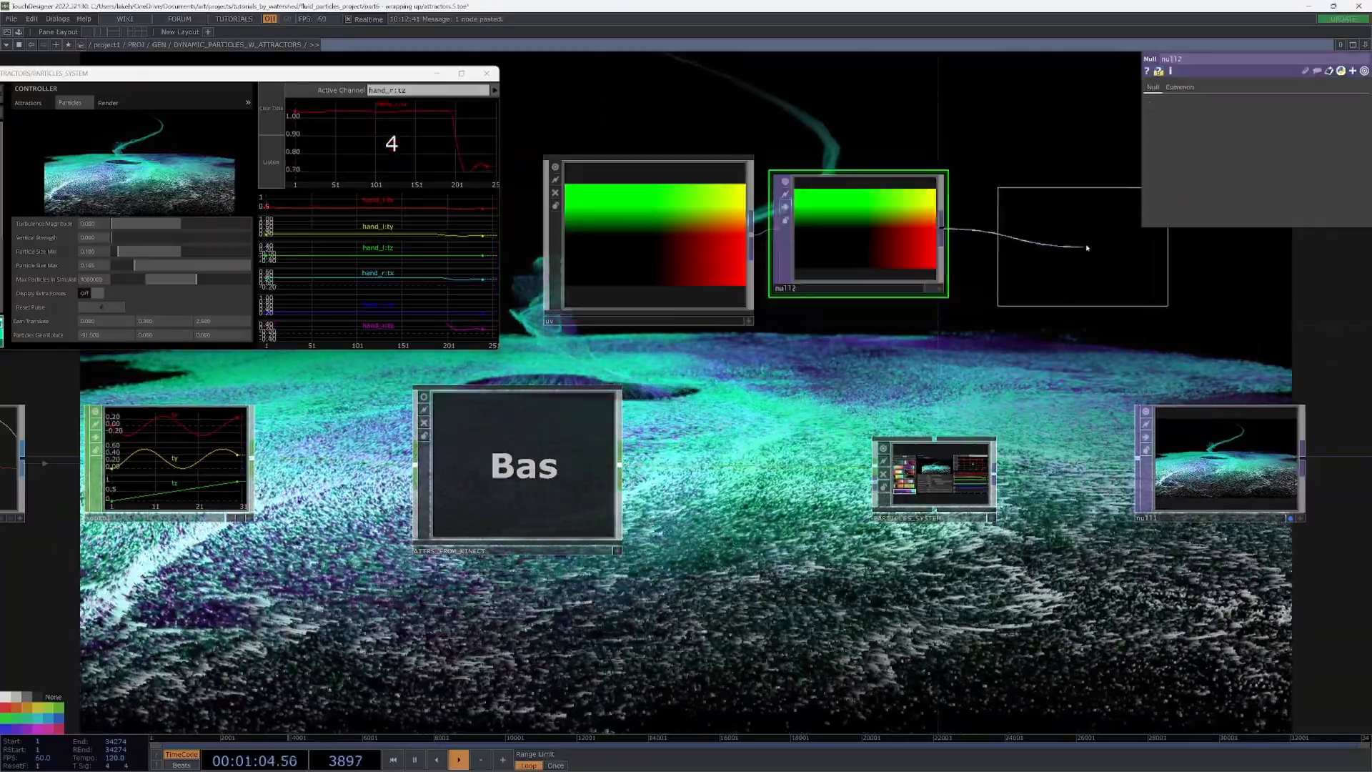
click(1093, 231)
scroll(858, 355, down, 3)
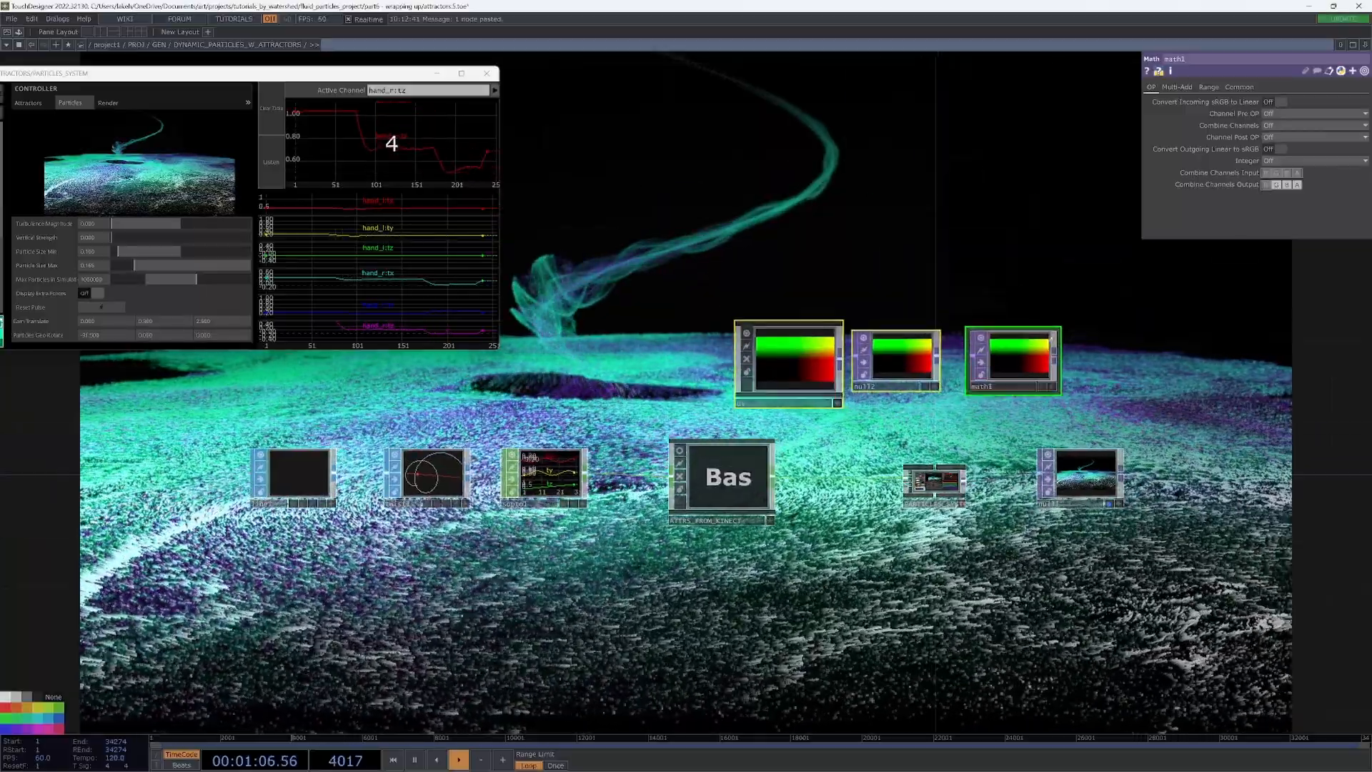
drag(1013, 358, 880, 312)
click(1238, 87)
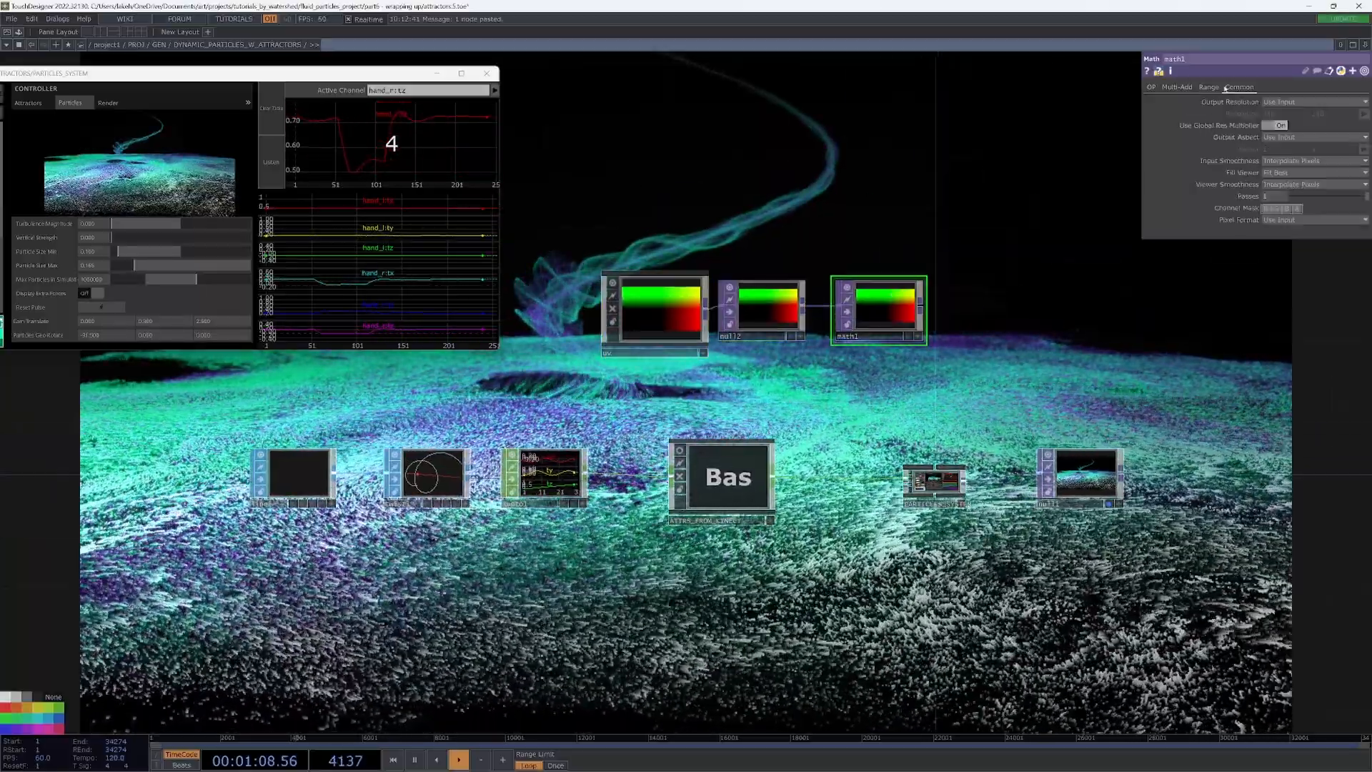
click(1210, 86)
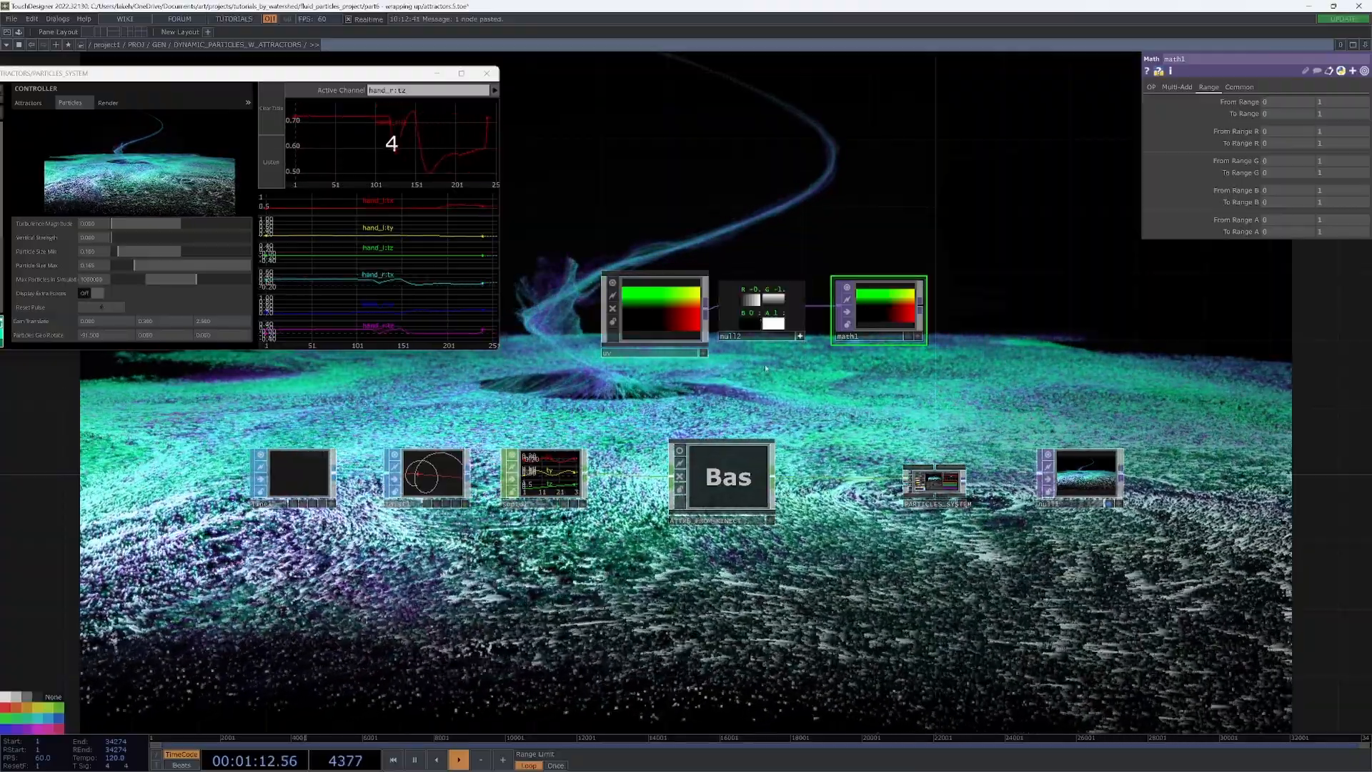
scroll(765, 368, up, 5)
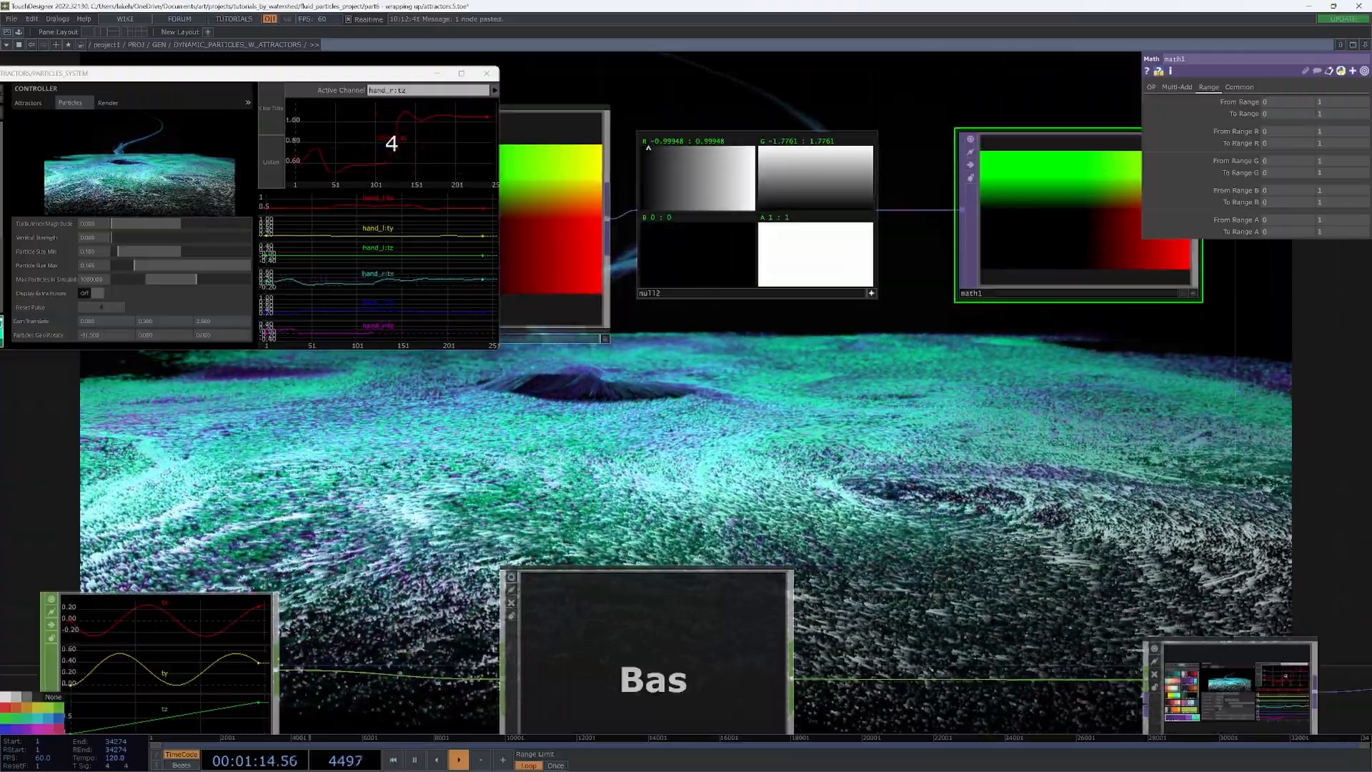
scroll(871, 294, down, 4)
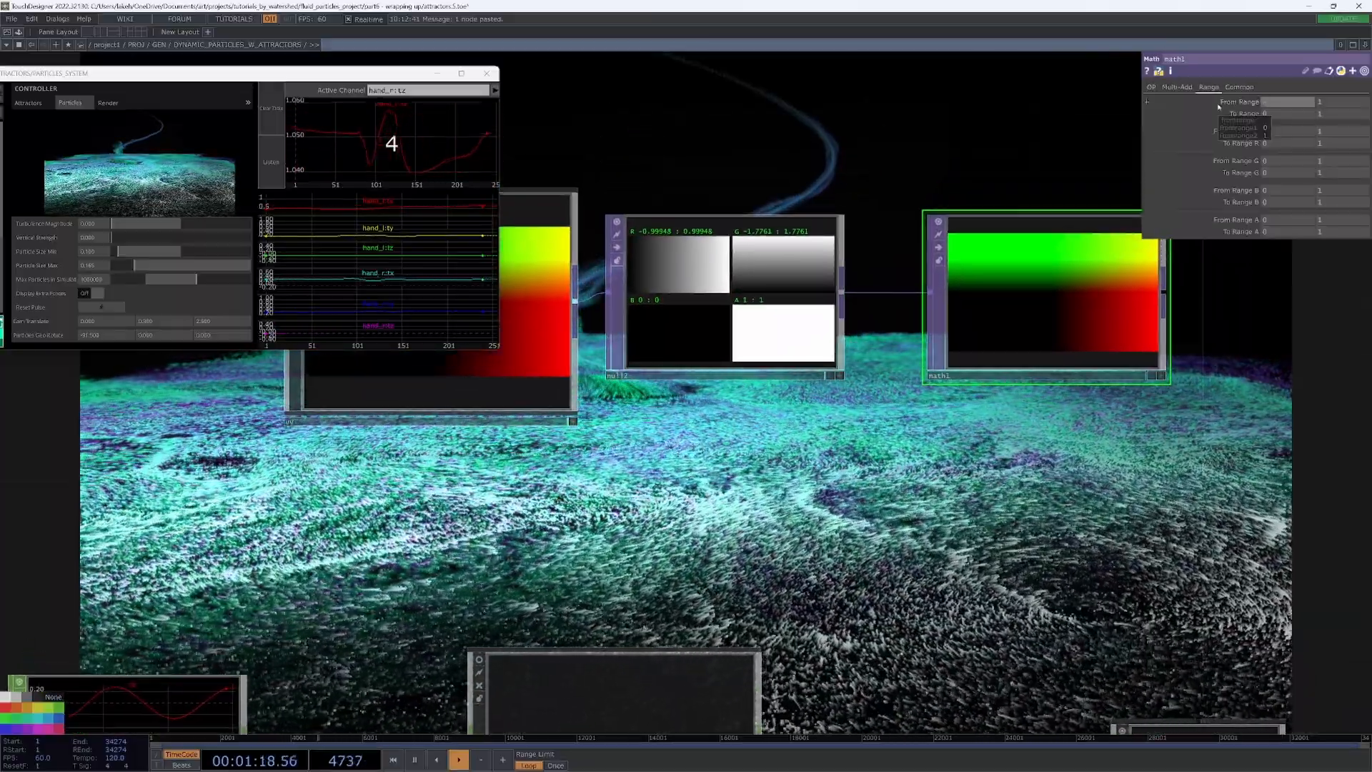
click(1218, 104)
text(-1)
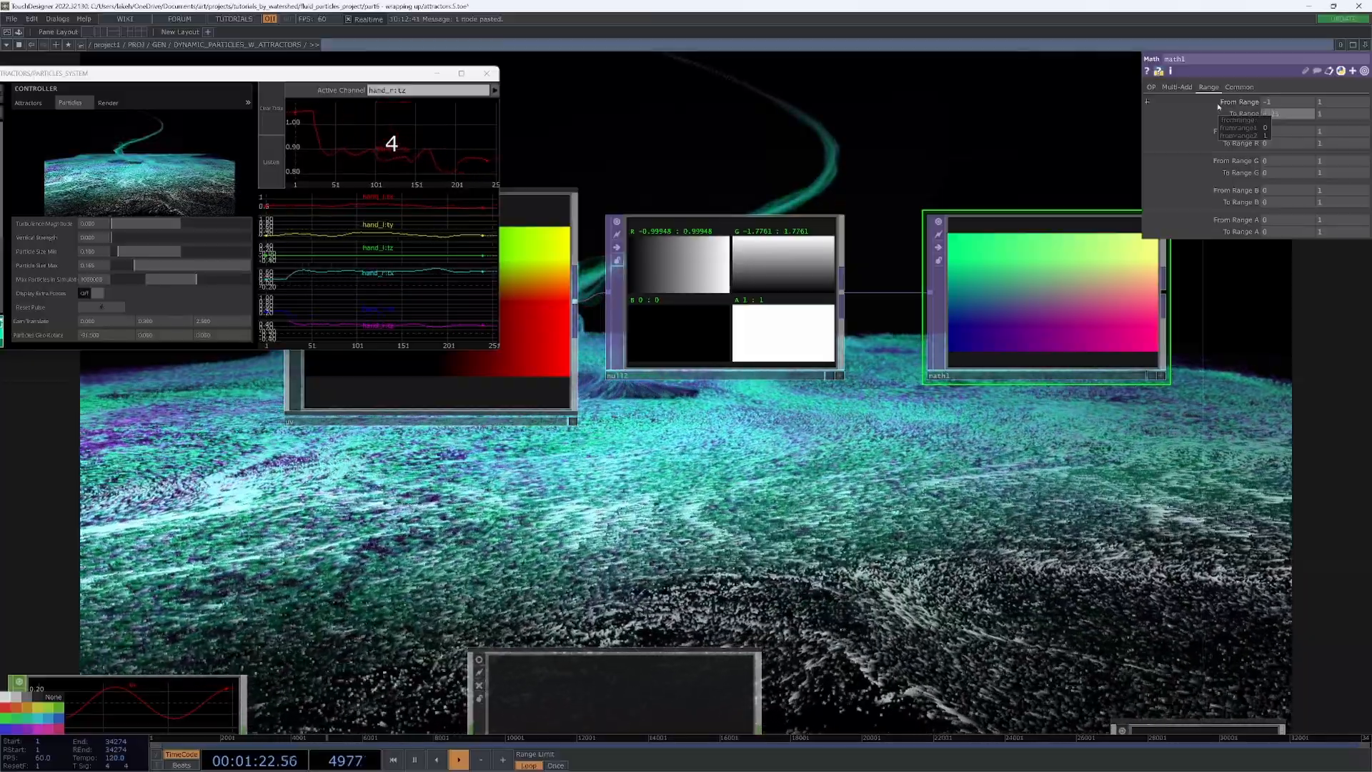
text(-2 2)
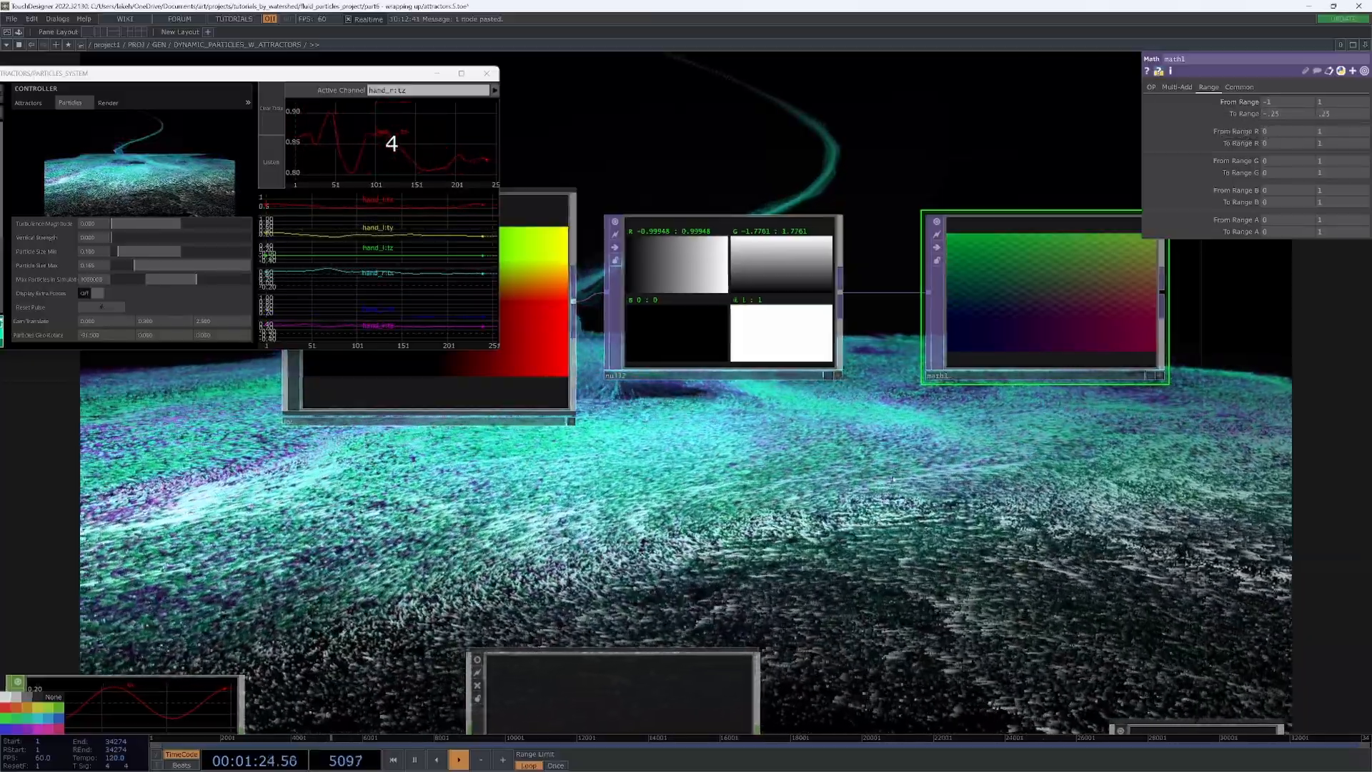
scroll(1085, 249, down, 4)
scroll(1085, 248, down, 1)
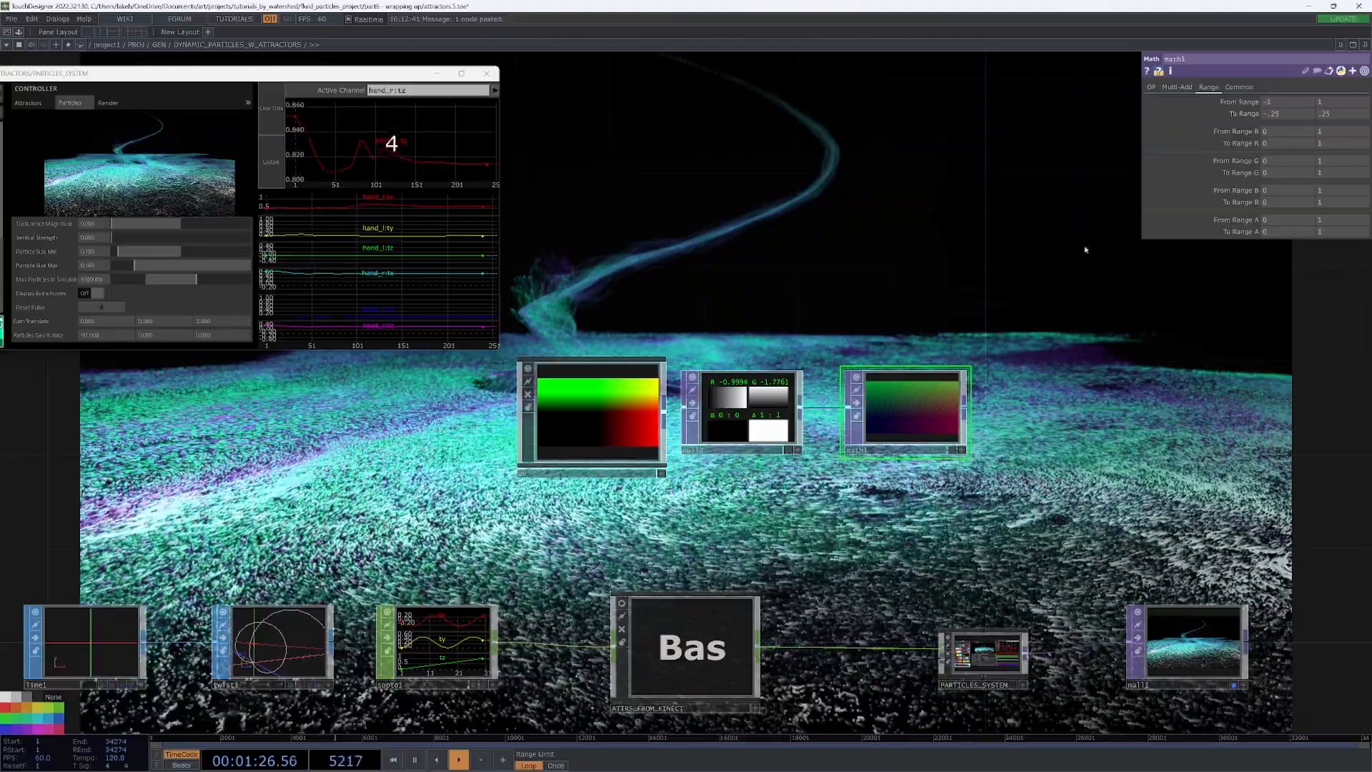
Move the uv, Null and Math chain above the attractor row and wire math1 into PARTICLES_SYSTEM.
drag(1086, 248, 1118, 262)
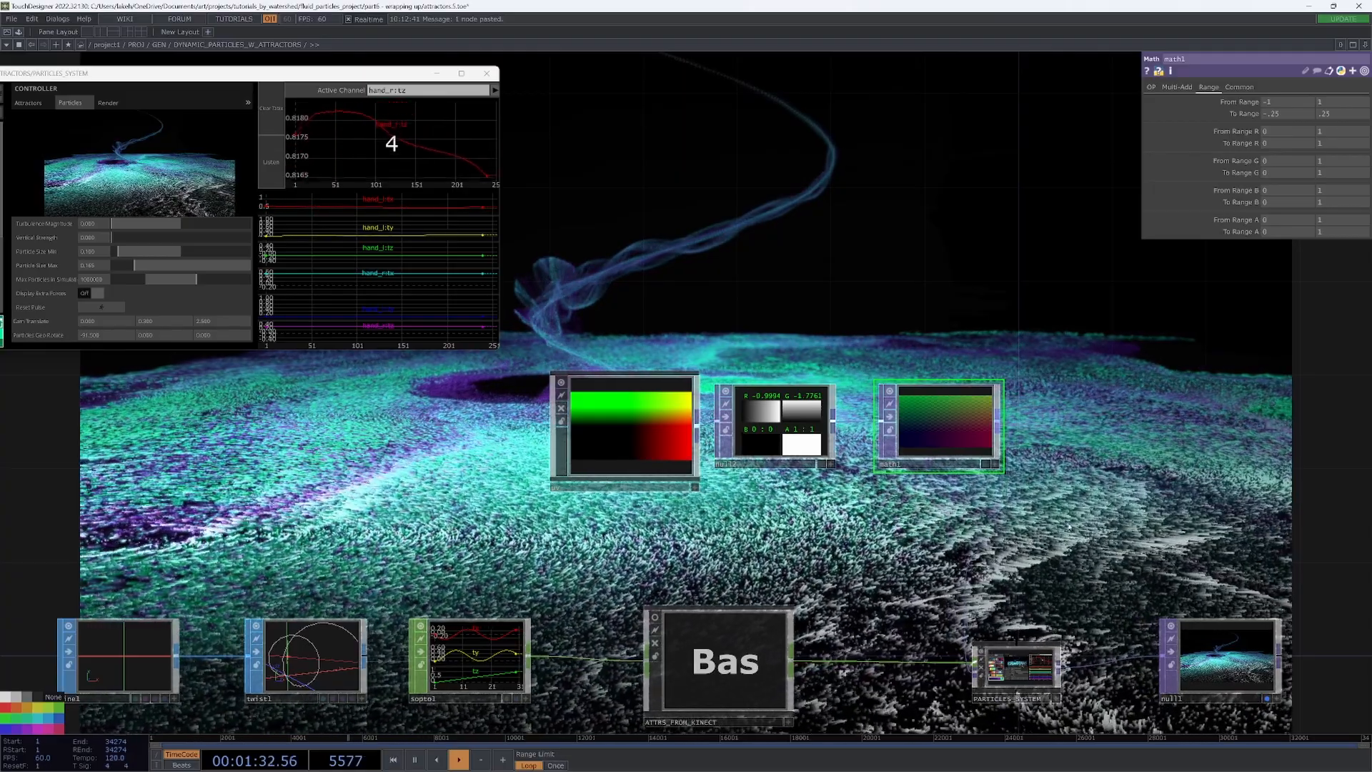
drag(938, 424, 729, 478)
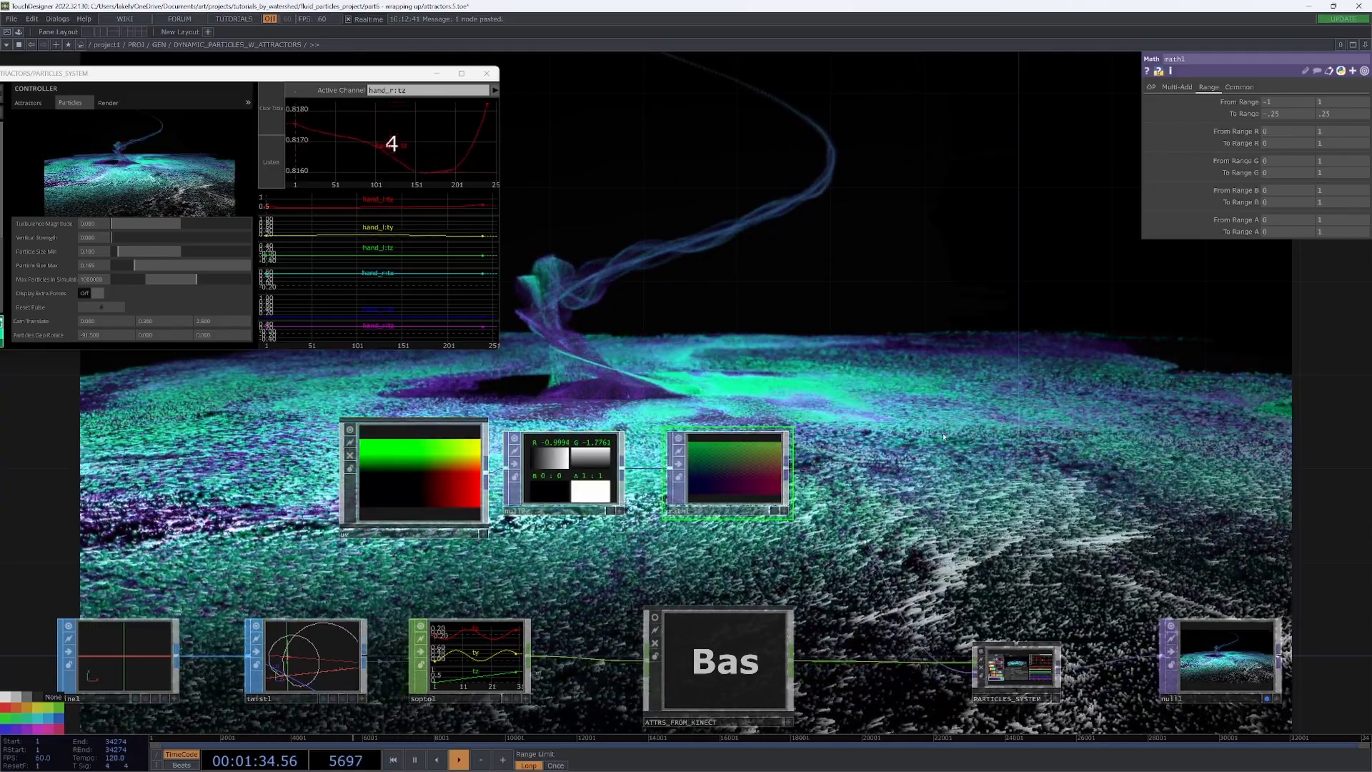
drag(794, 328, 692, 342)
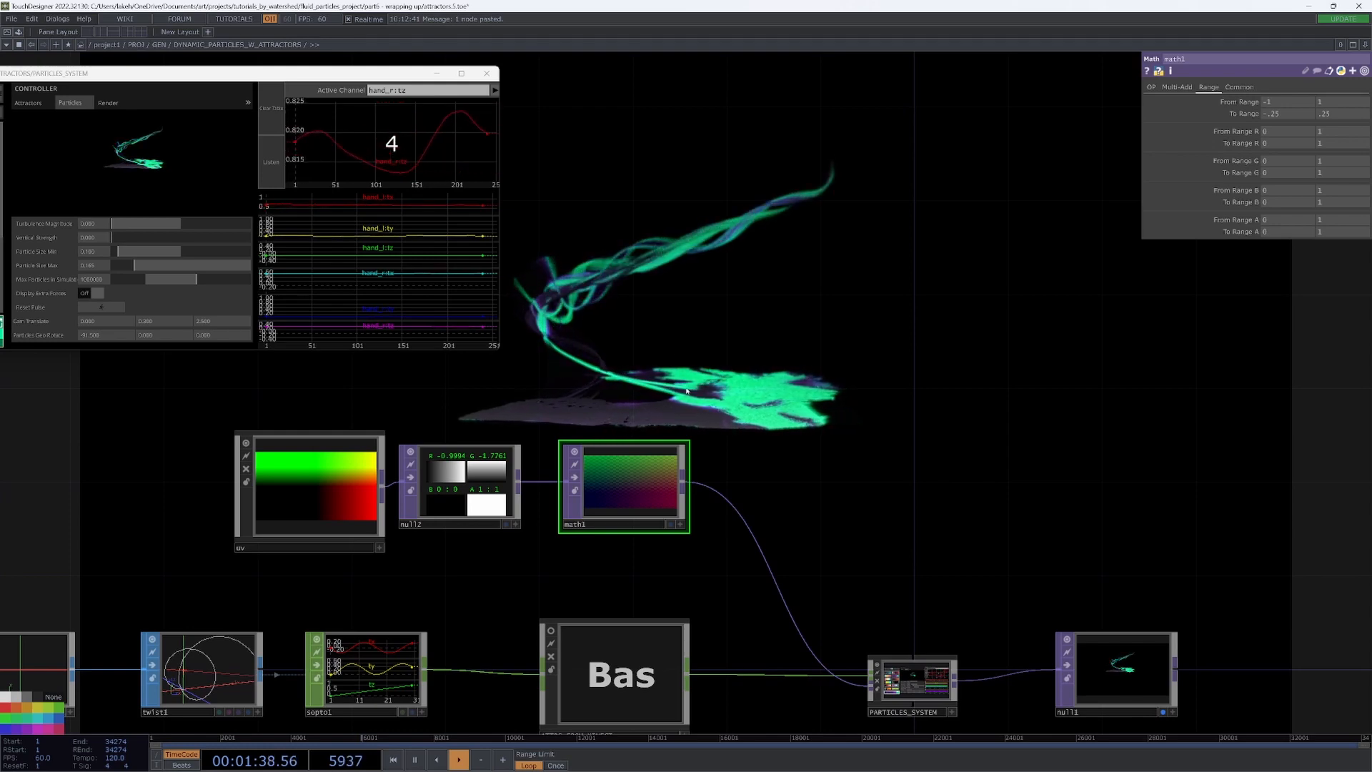
scroll(965, 451, down, 4)
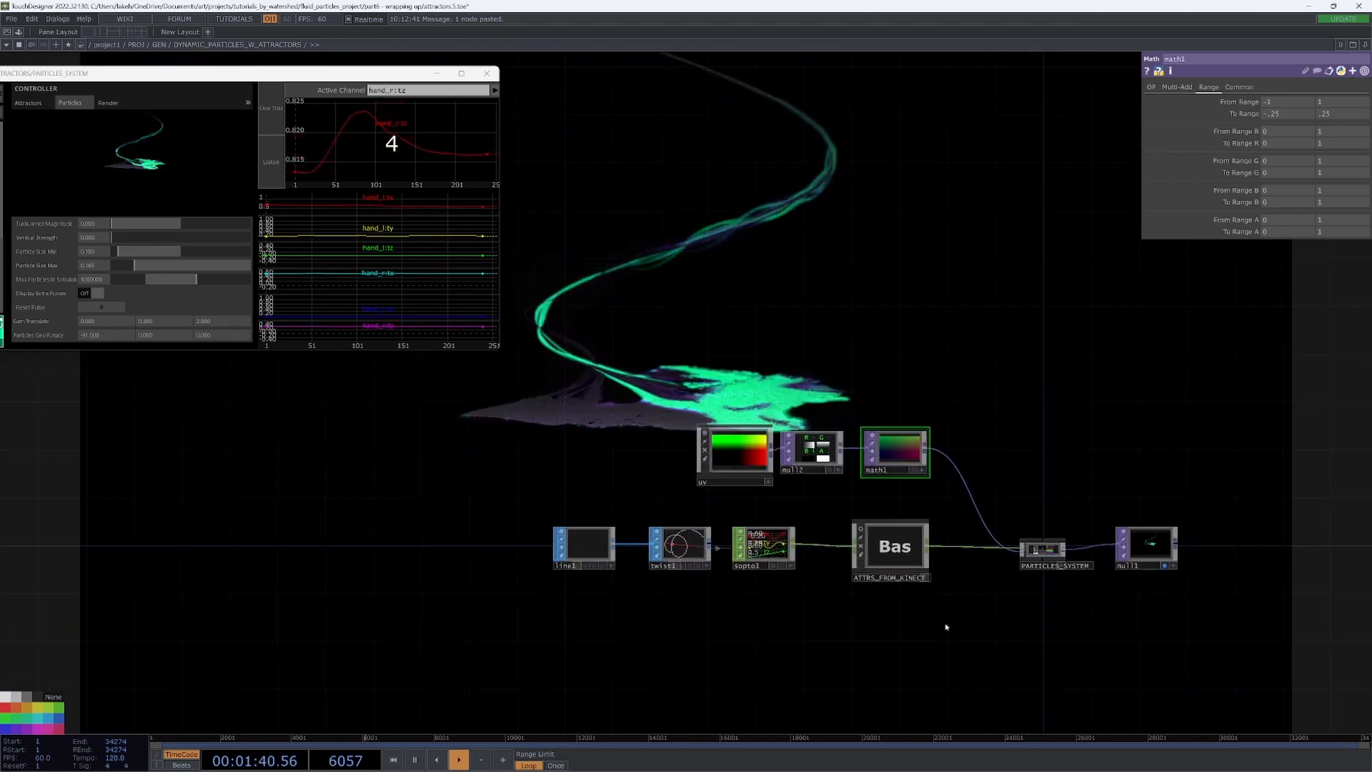
scroll(815, 536, up, 4)
scroll(730, 456, down, 1)
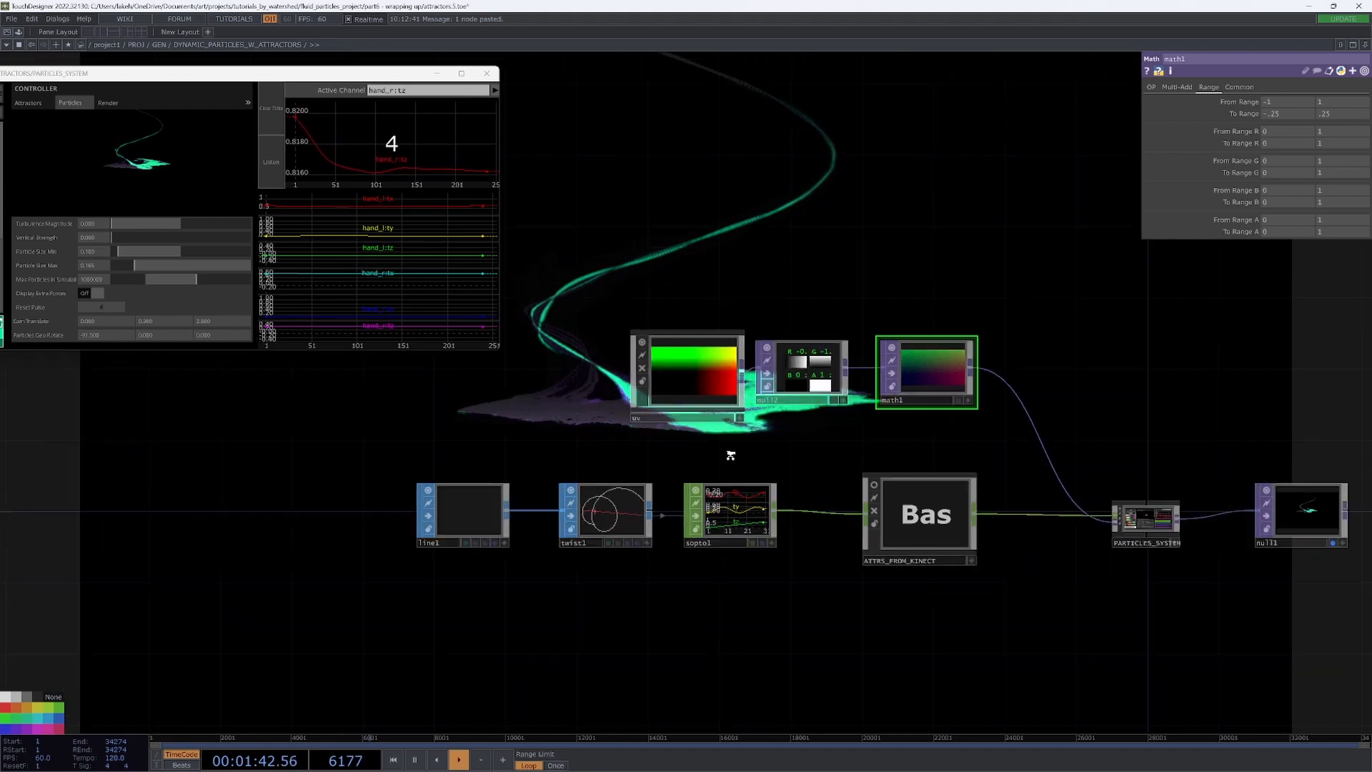
scroll(731, 458, up, 2)
scroll(1011, 468, up, 1)
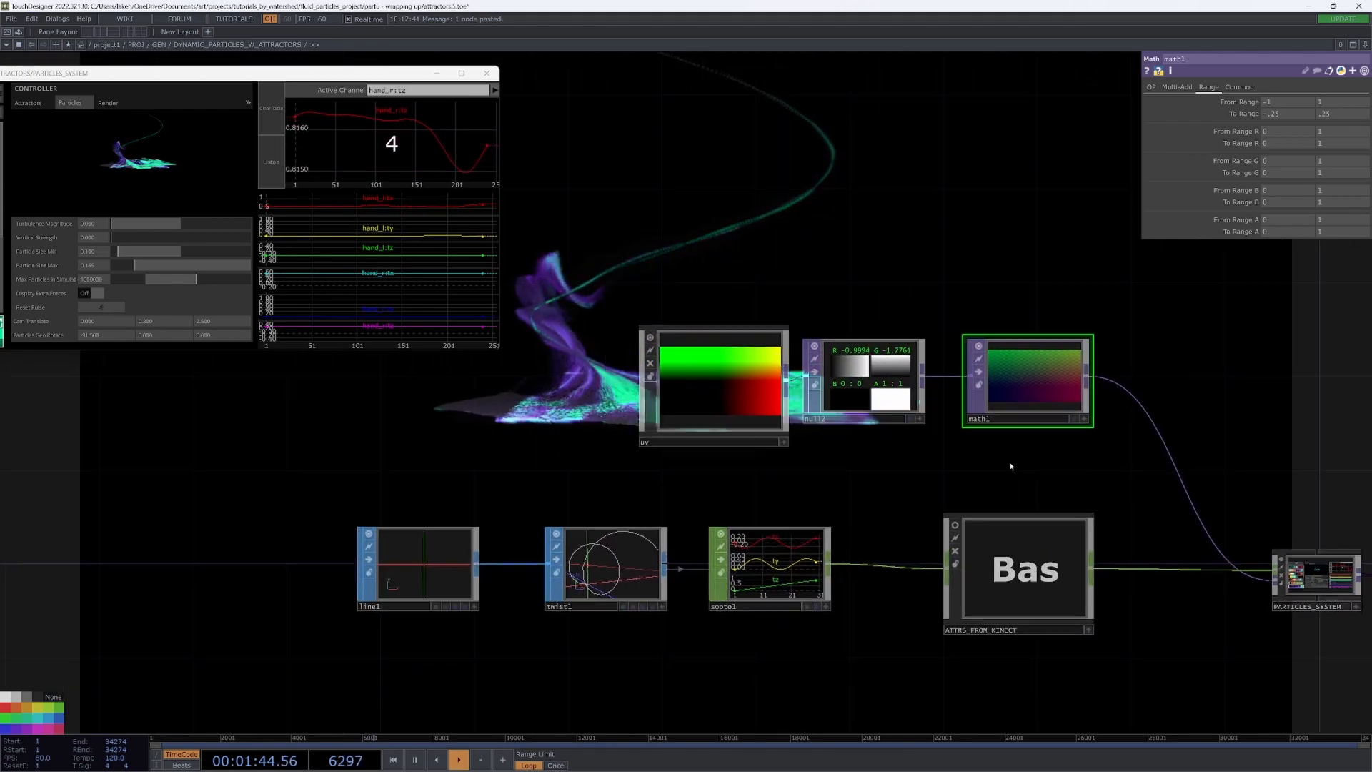
scroll(1011, 468, down, 2)
scroll(1051, 451, down, 2)
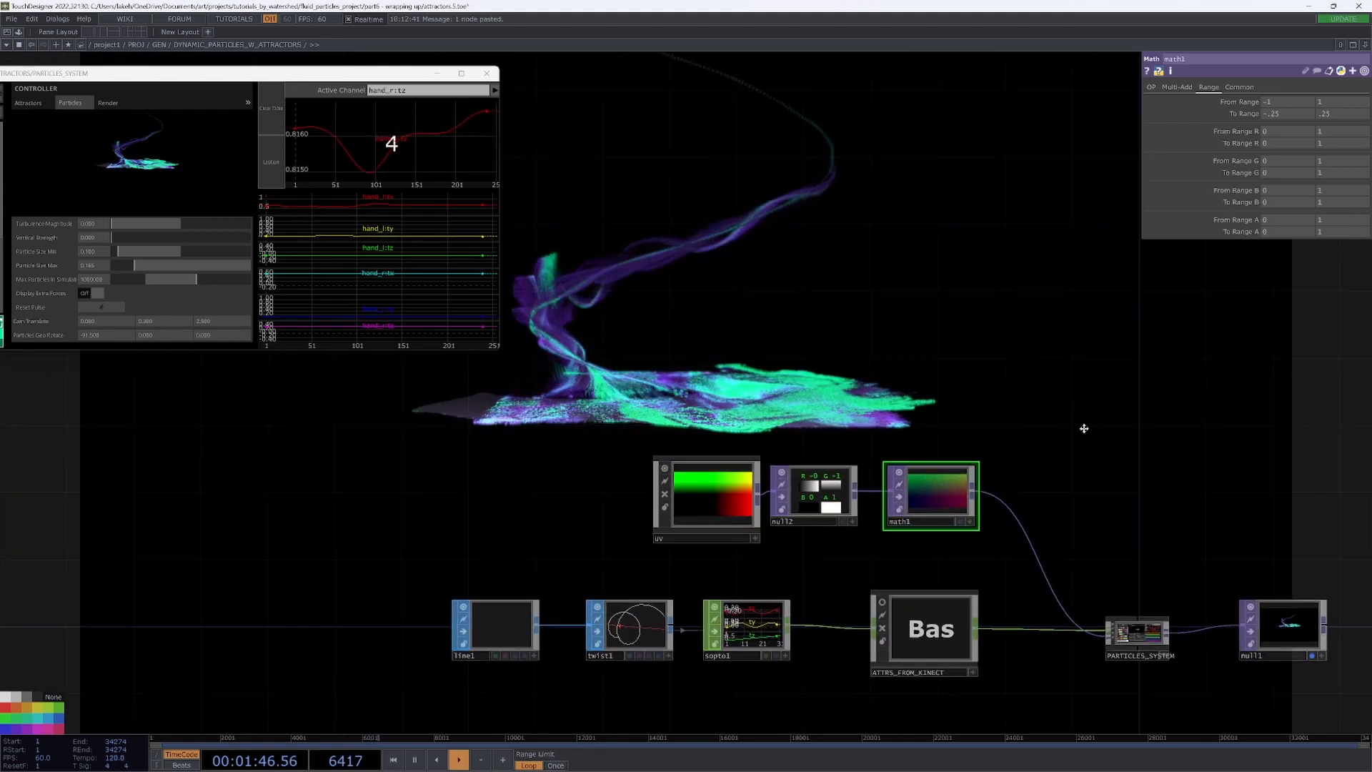
drag(1083, 429, 1051, 365)
Select PARTICLES_SYSTEM and pull the controller's Cam Translate Z back to frame the whole vortex.
click(890, 567)
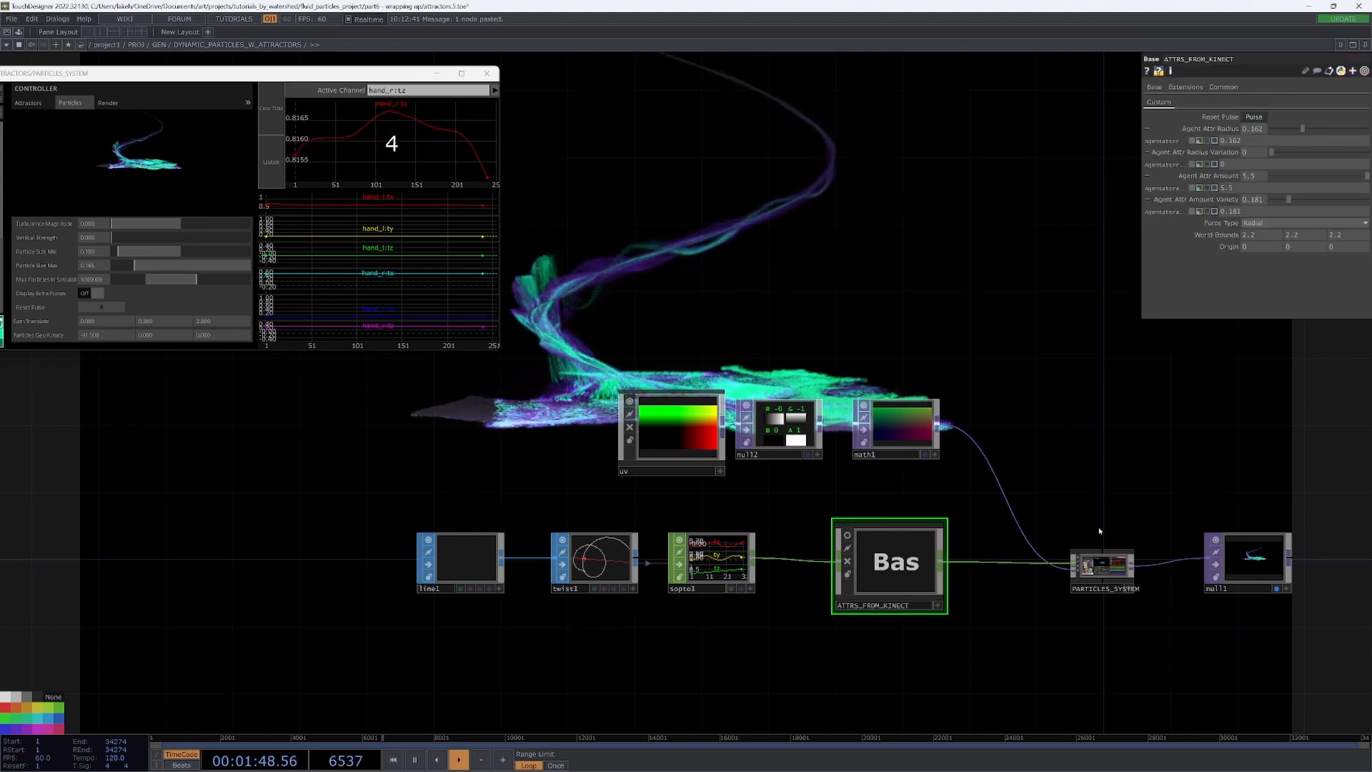
click(1102, 566)
drag(1072, 514, 966, 546)
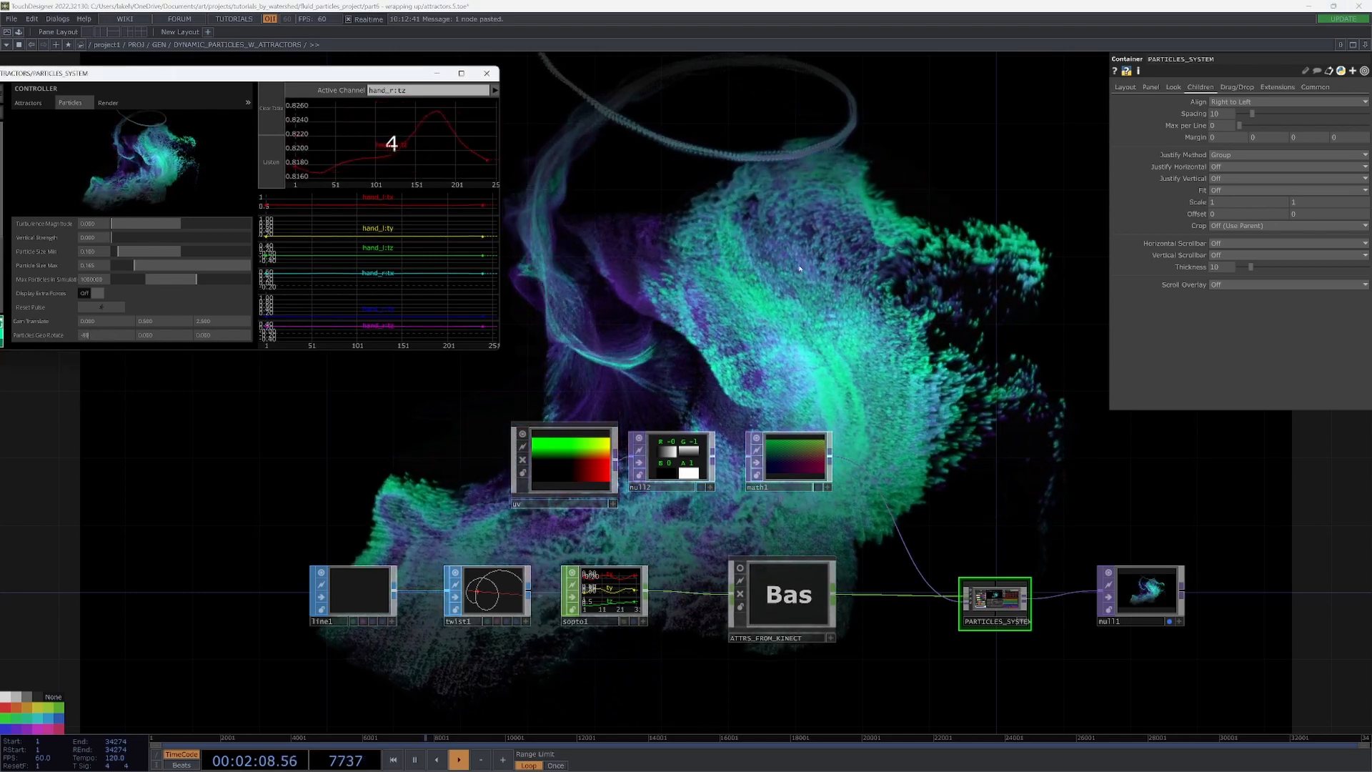
drag(920, 254, 917, 299)
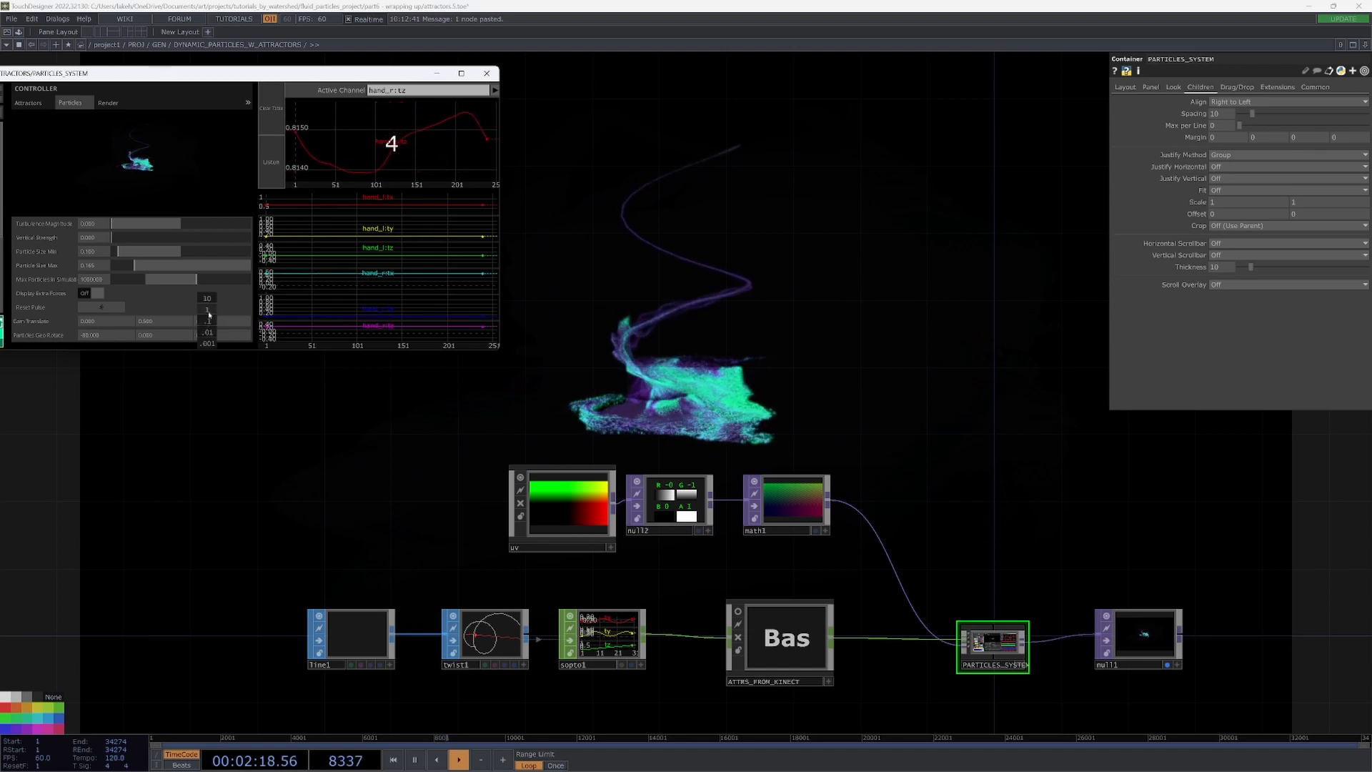
scroll(873, 564, down, 3)
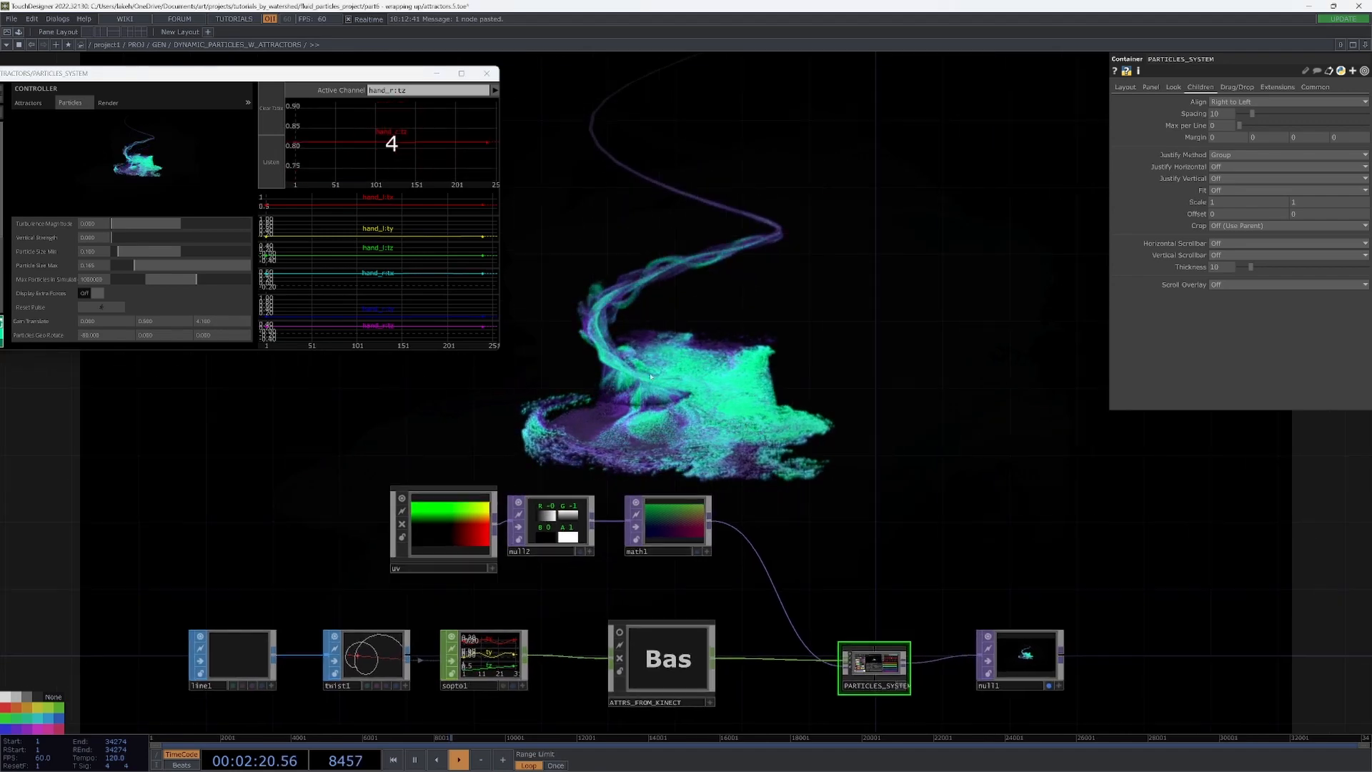
scroll(872, 565, up, 5)
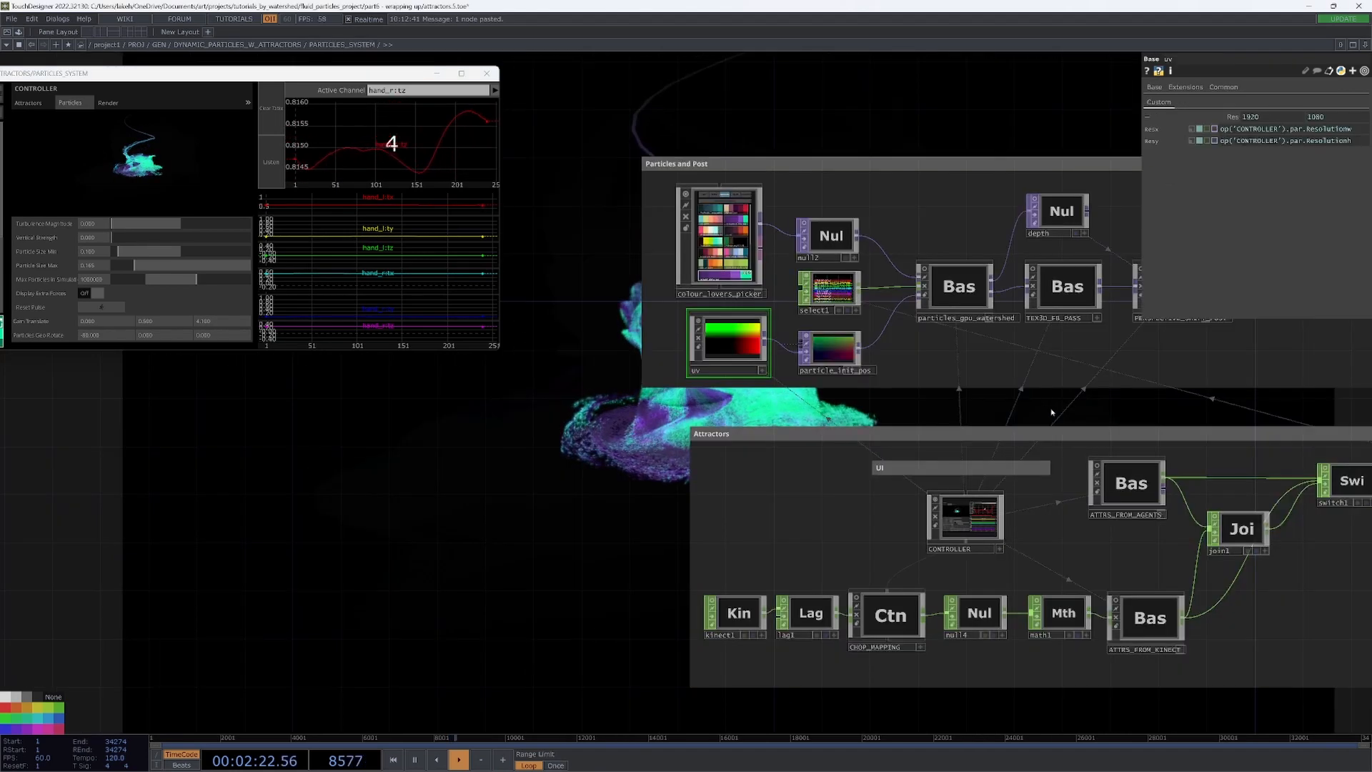
scroll(715, 421, down, 3)
scroll(721, 465, up, 1)
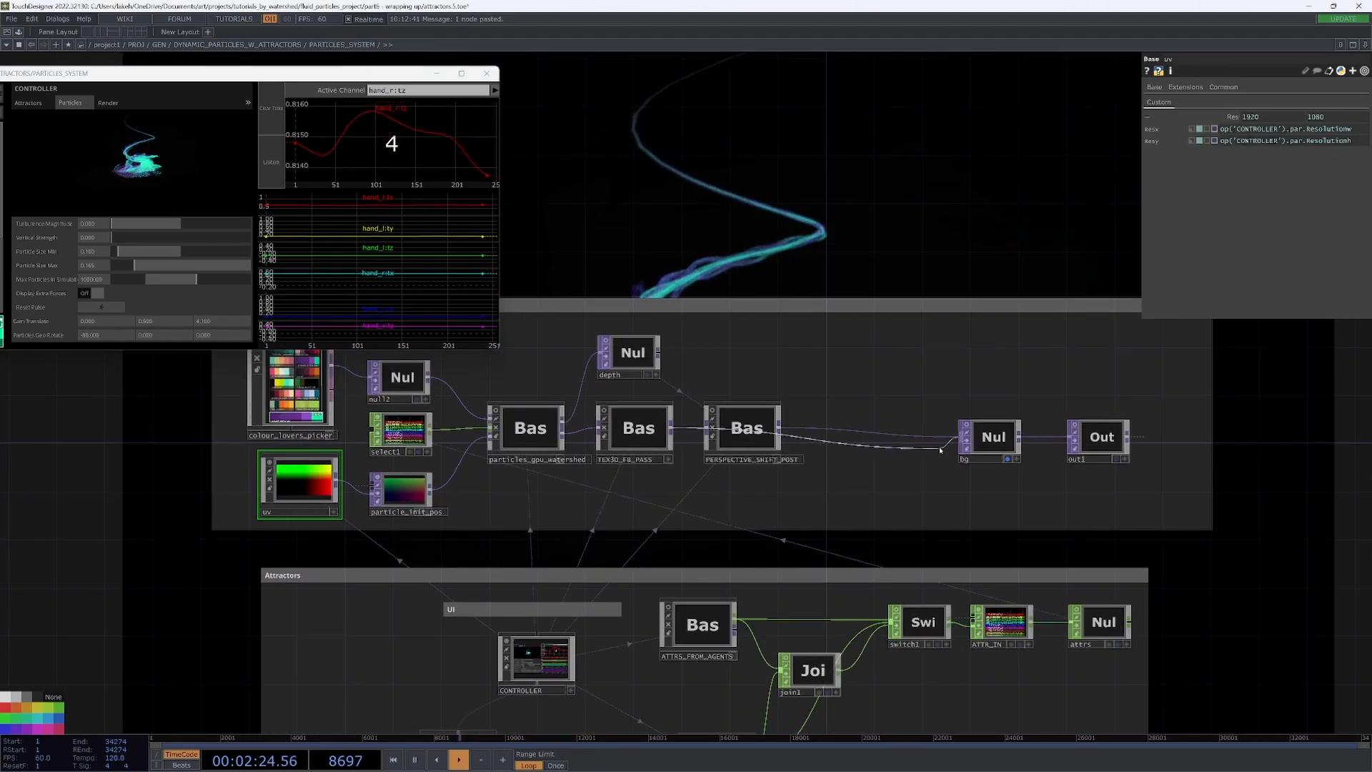
Move TEX3D_FB_PASS below the row, return to the parent level and show PARTICLES_SYSTEM's parameters.
drag(942, 451, 941, 536)
scroll(820, 400, down, 2)
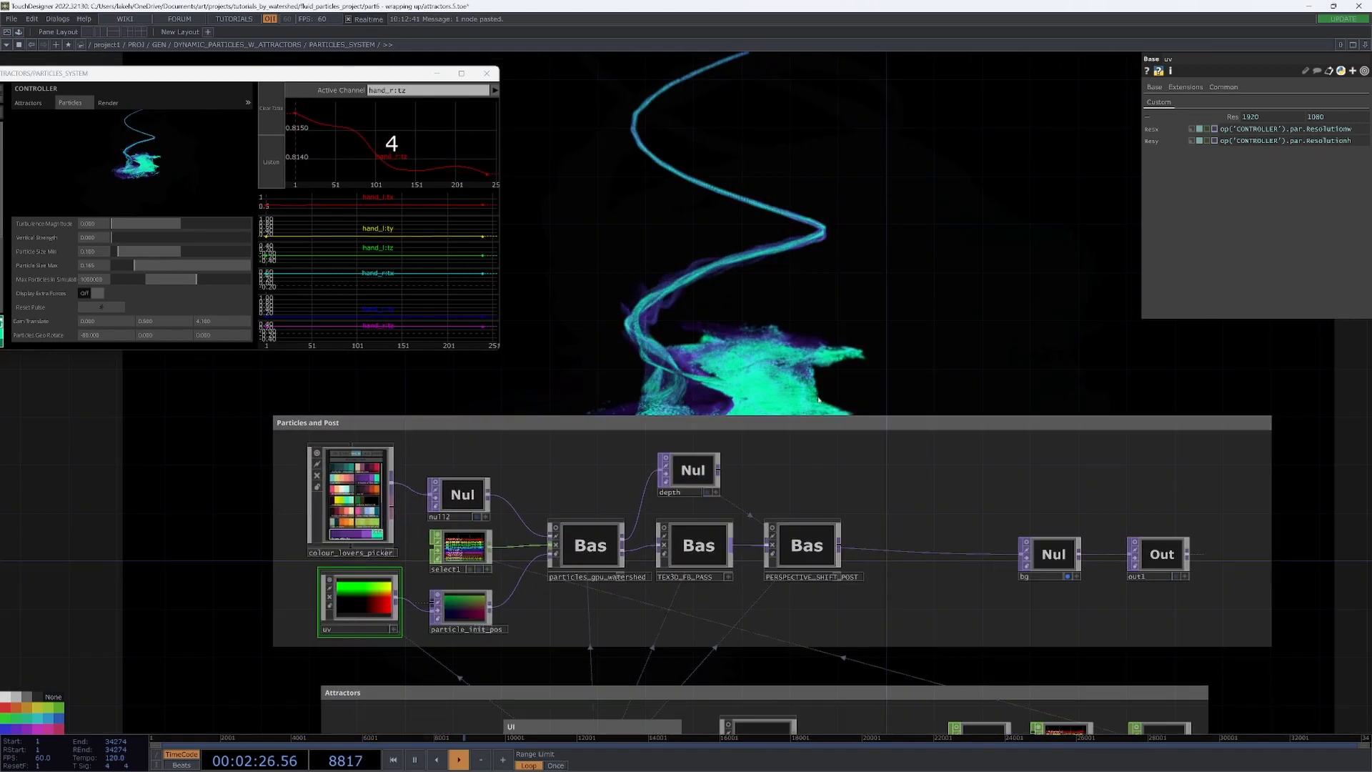
drag(698, 545, 670, 681)
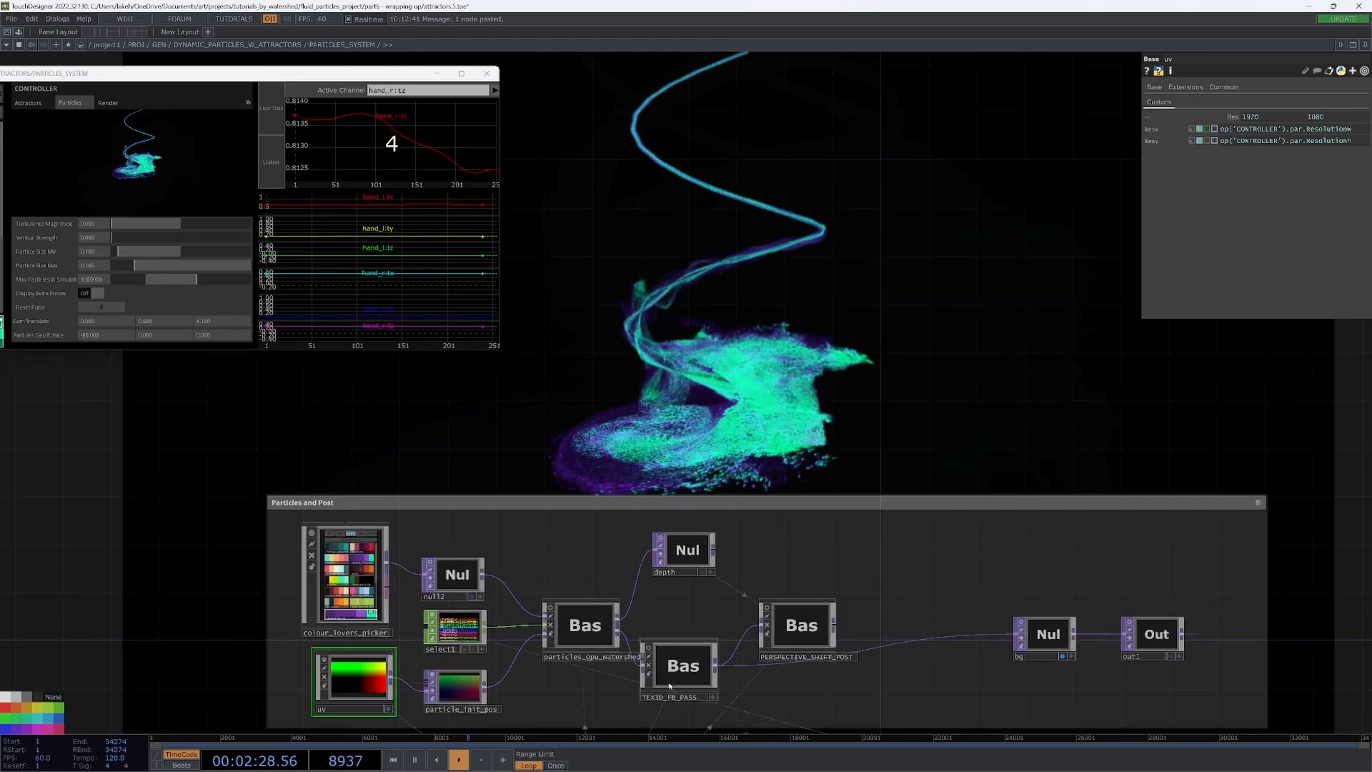
scroll(846, 397, down, 5)
key(u)
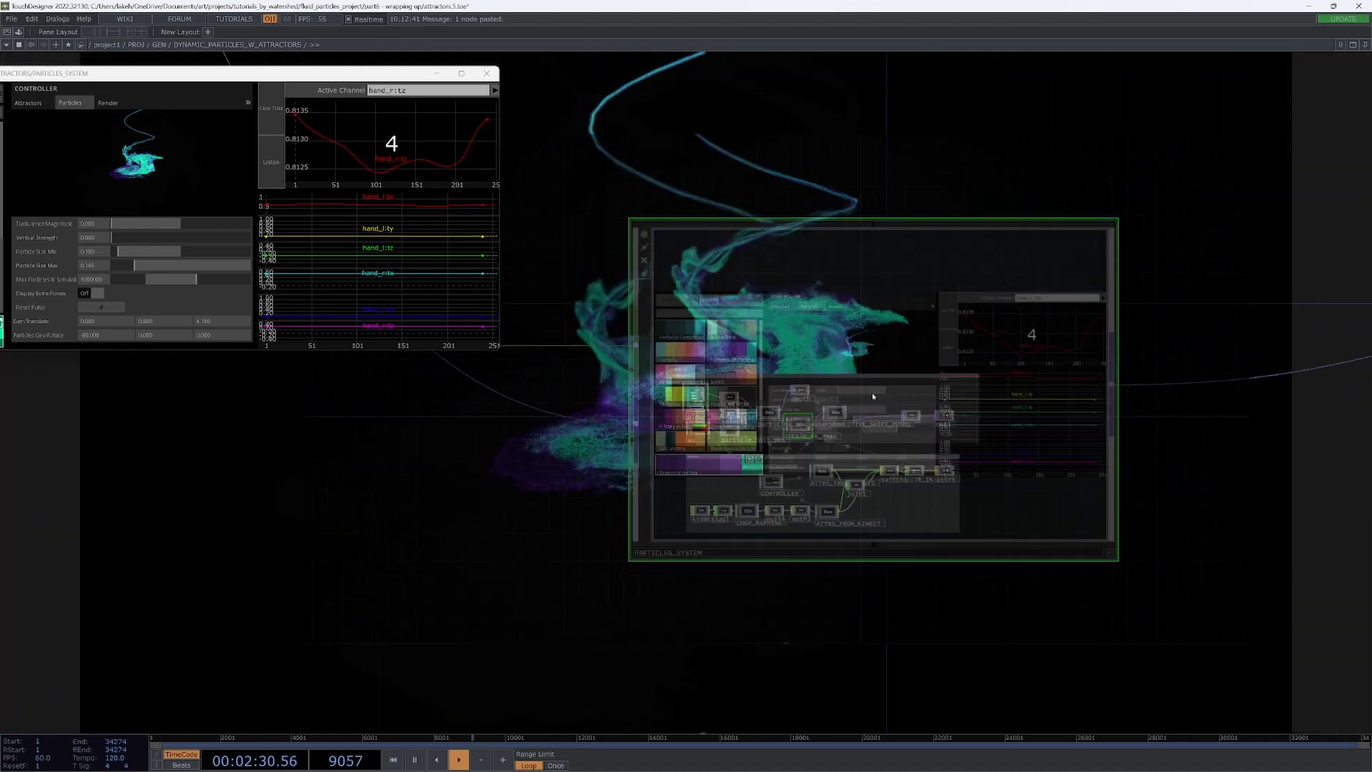
click(873, 396)
scroll(874, 397, down, 3)
scroll(868, 387, down, 3)
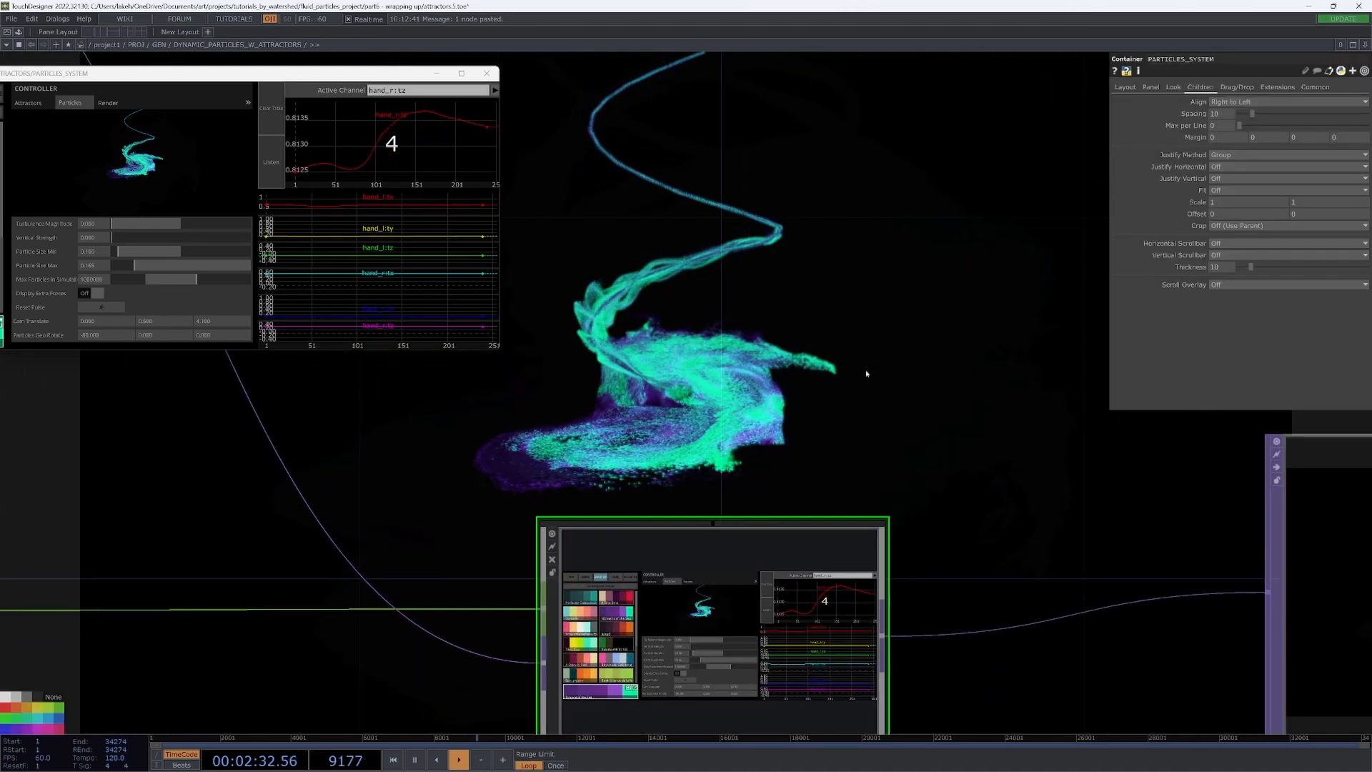
scroll(867, 374, up, 2)
scroll(858, 343, down, 3)
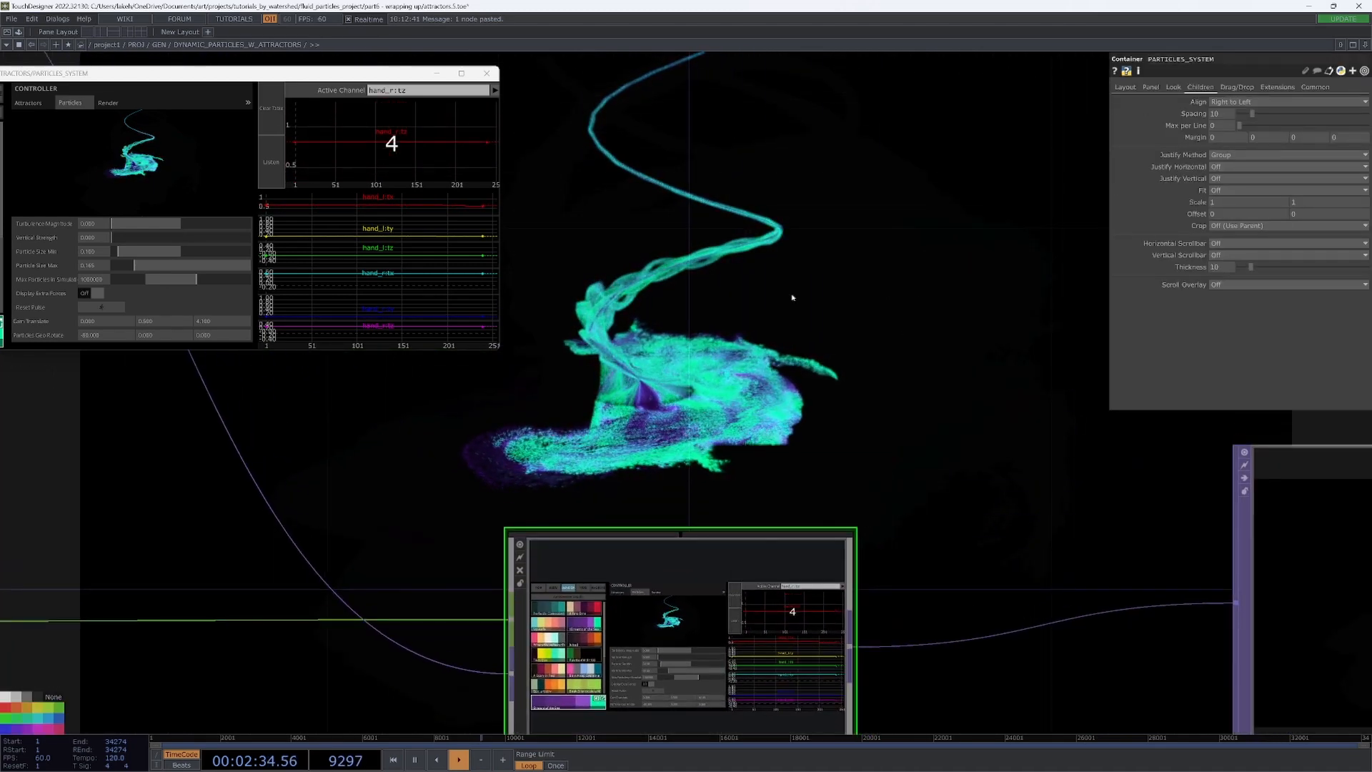
drag(792, 297, 965, 162)
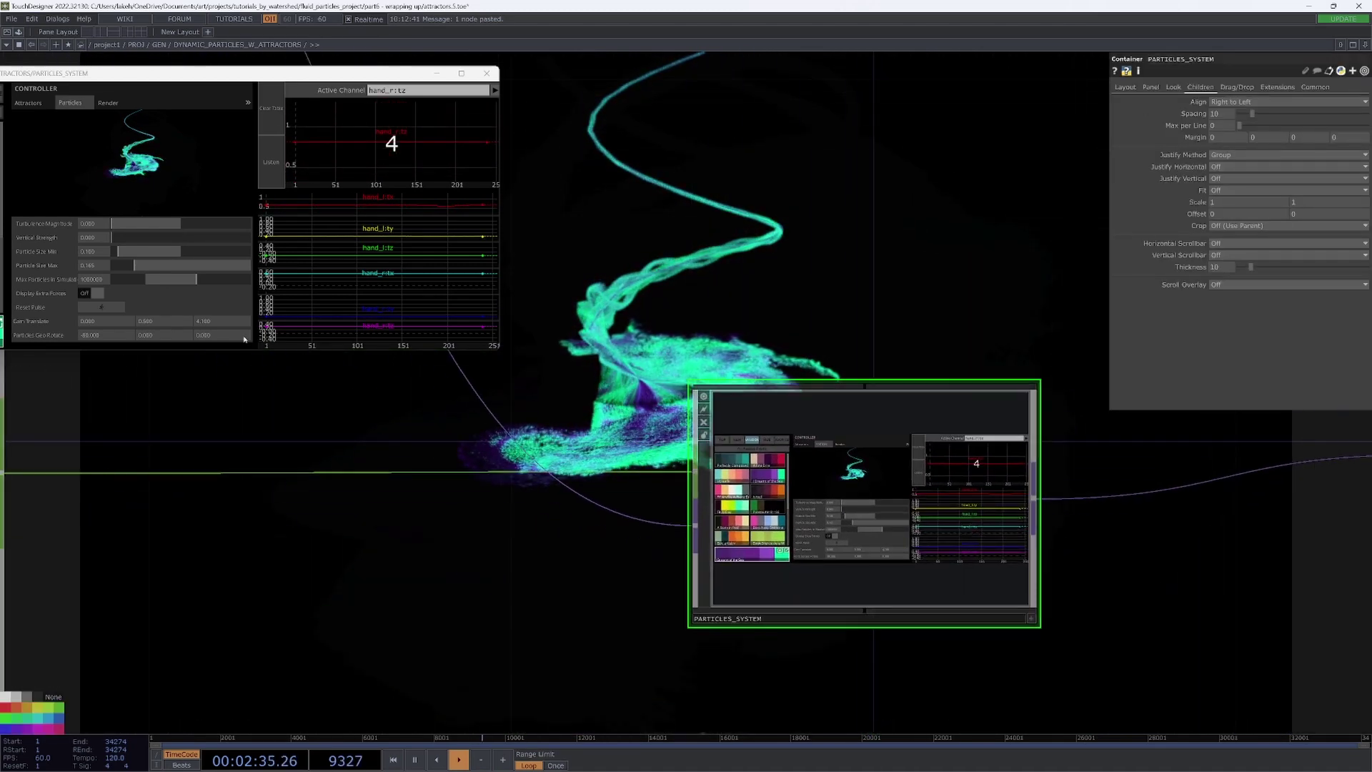
Show the controller's Render page and frame ATTRS_FROM_KINECT, sopto1 and math1 feeding PARTICLES_SYSTEM.
click(107, 103)
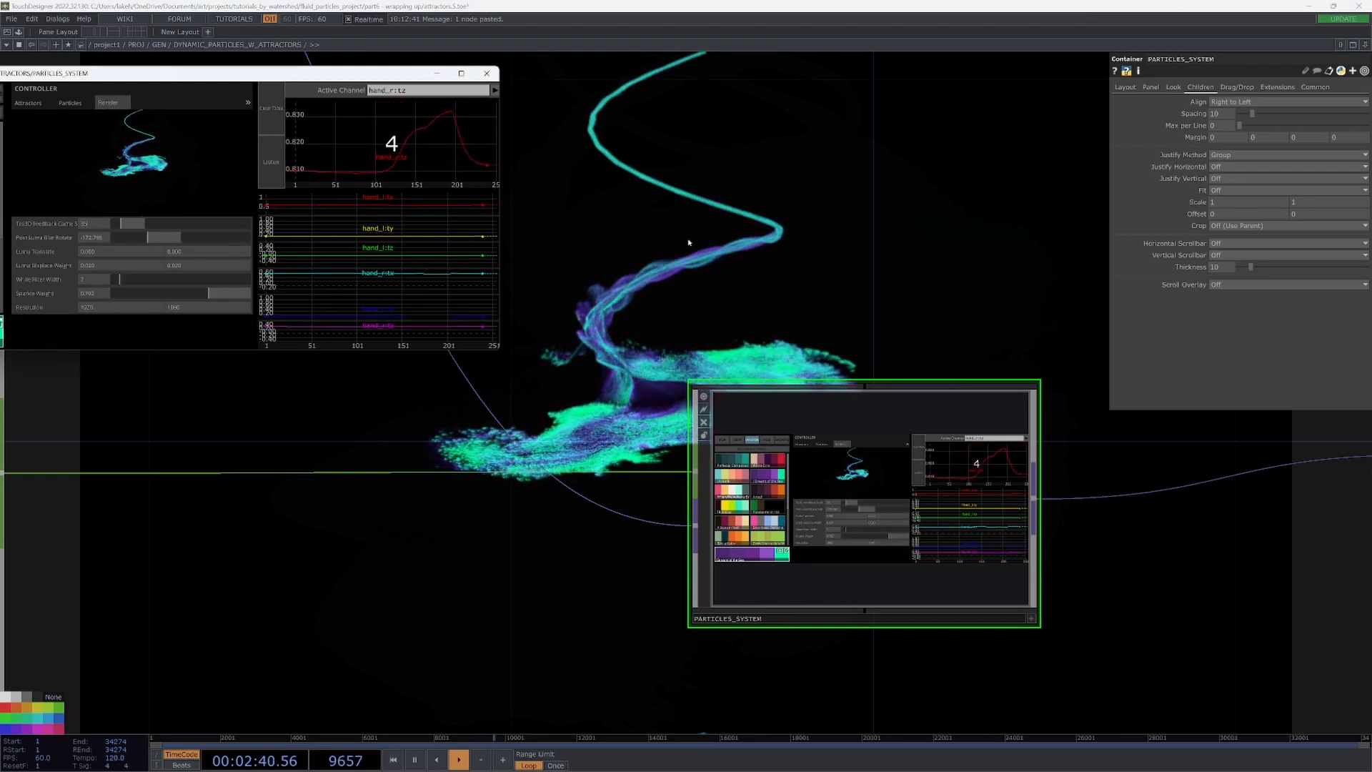
scroll(750, 408, up, 2)
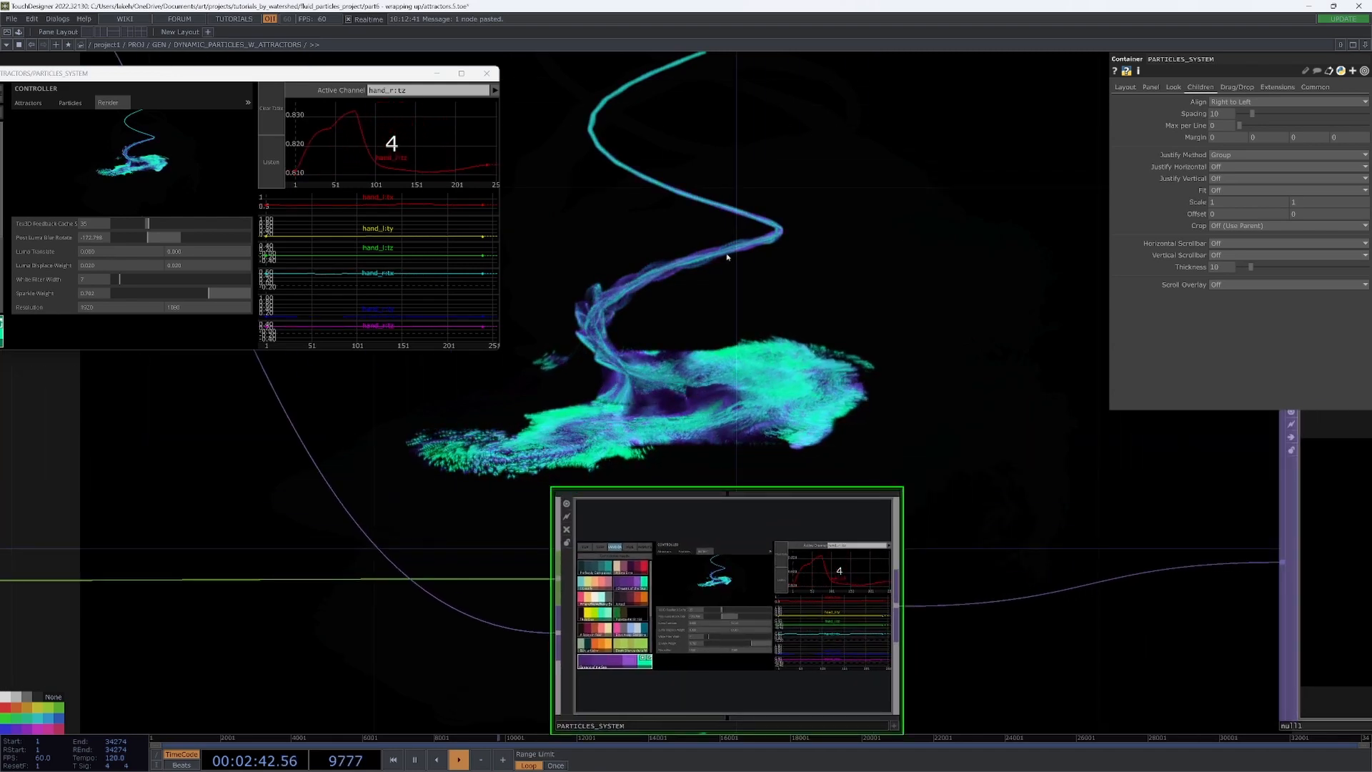
scroll(811, 334, down, 2)
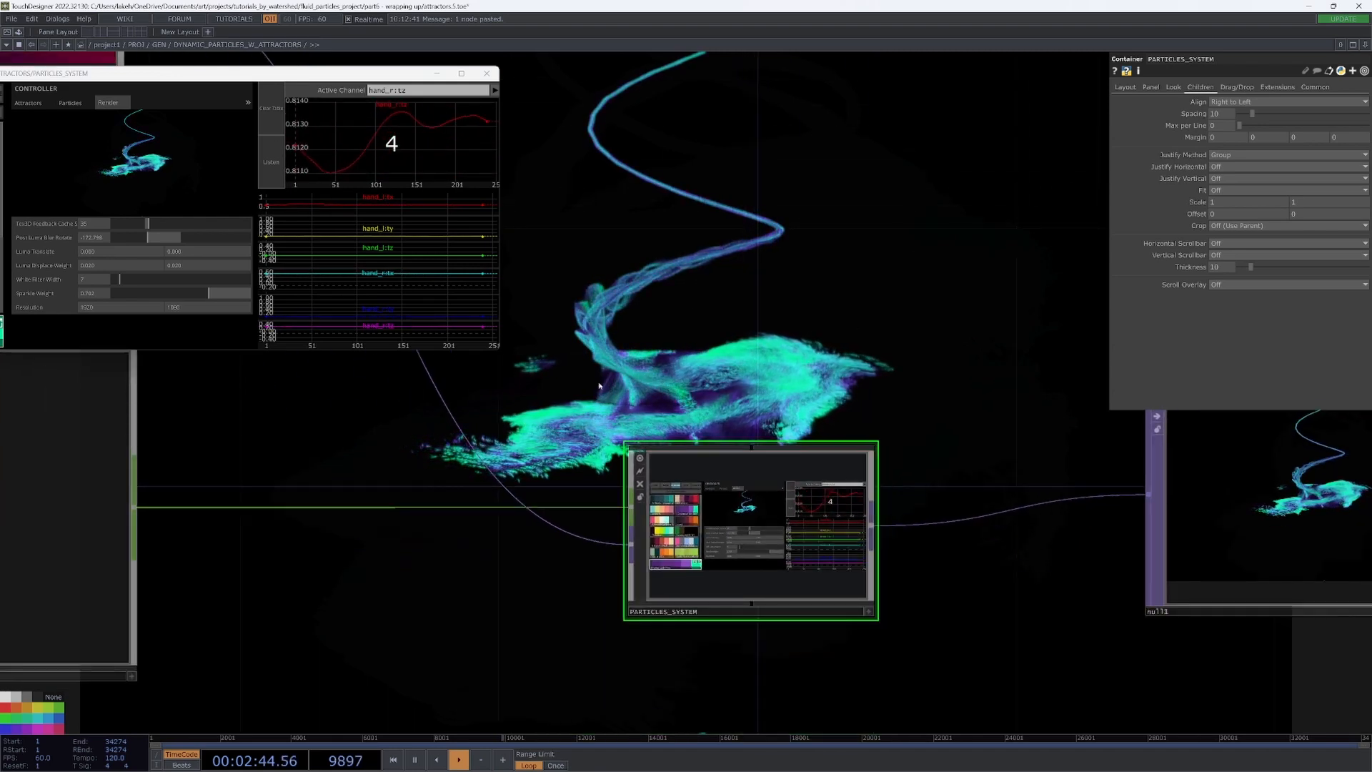
drag(600, 386, 973, 354)
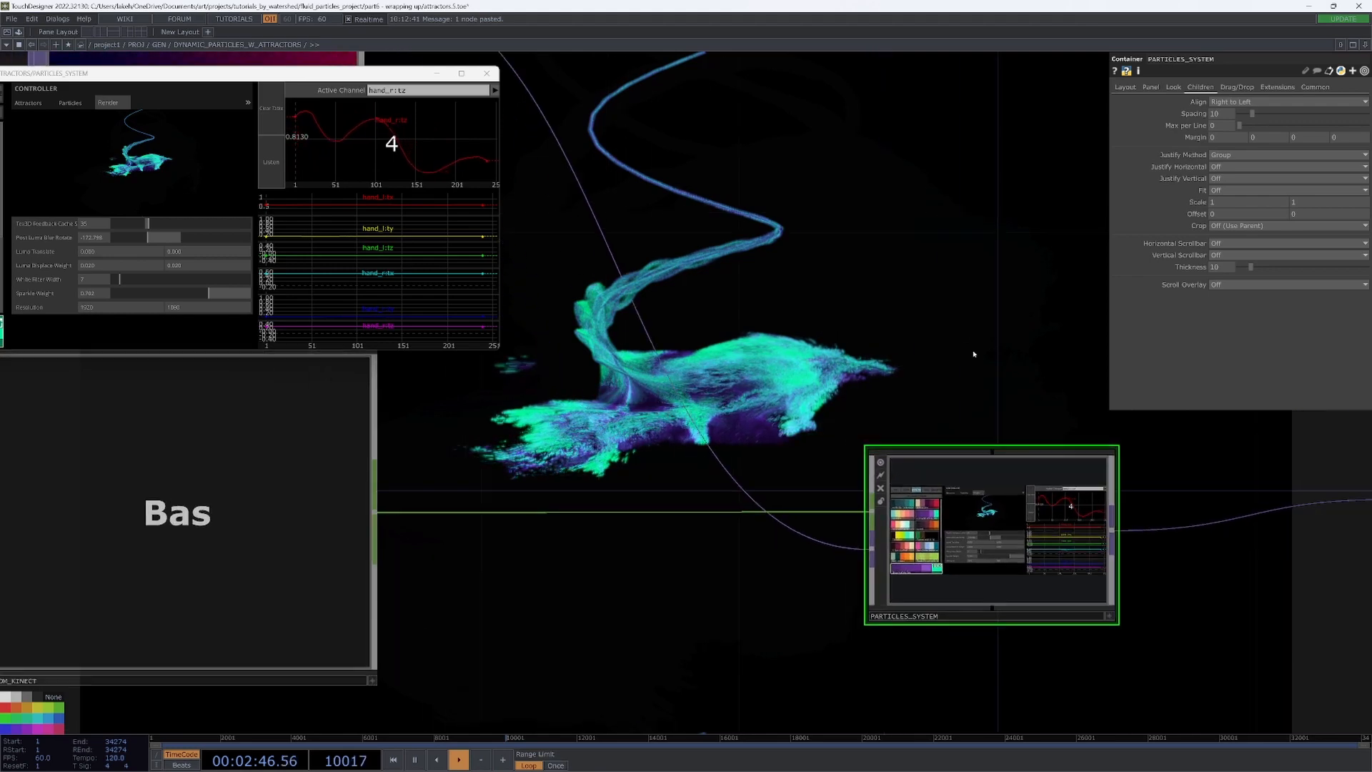
scroll(858, 450, down, 3)
scroll(751, 536, down, 2)
scroll(751, 536, up, 2)
scroll(815, 368, up, 2)
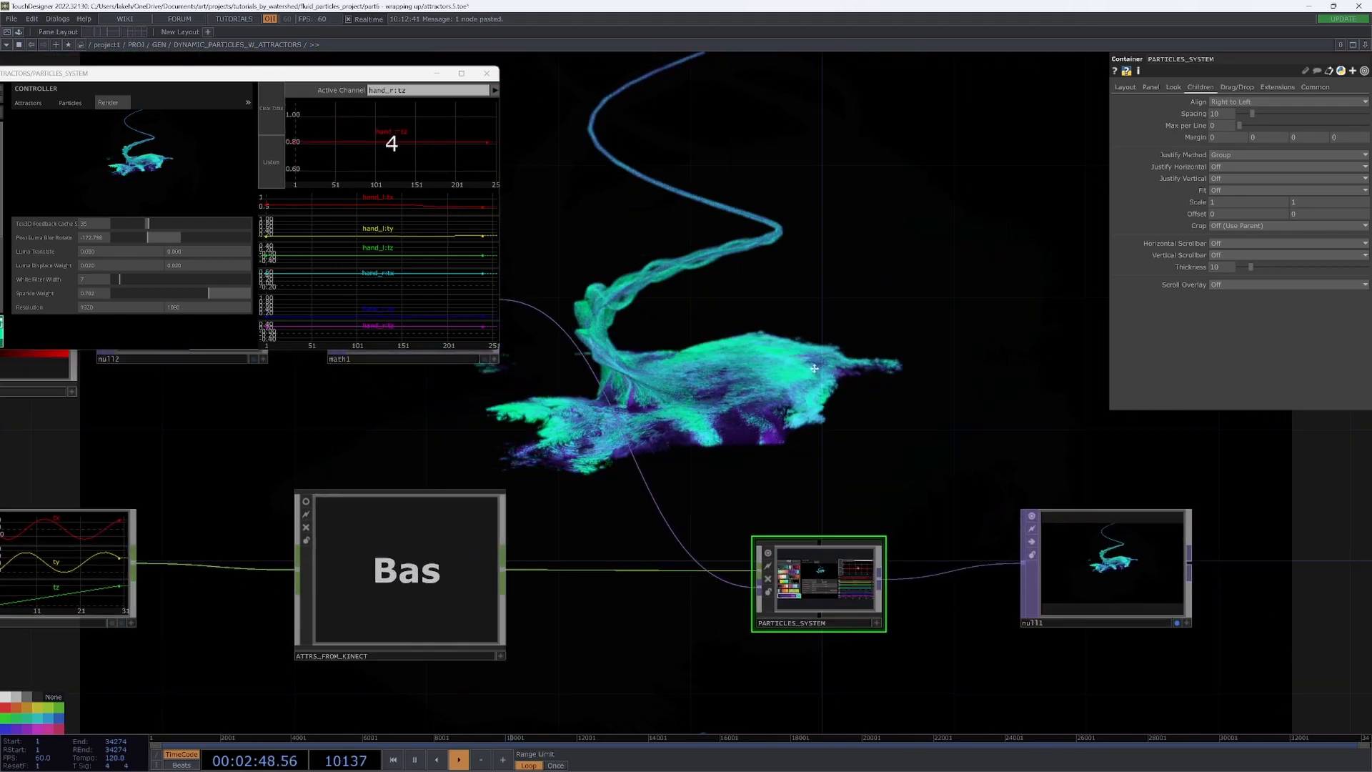
drag(815, 368, 945, 507)
scroll(836, 344, up, 1)
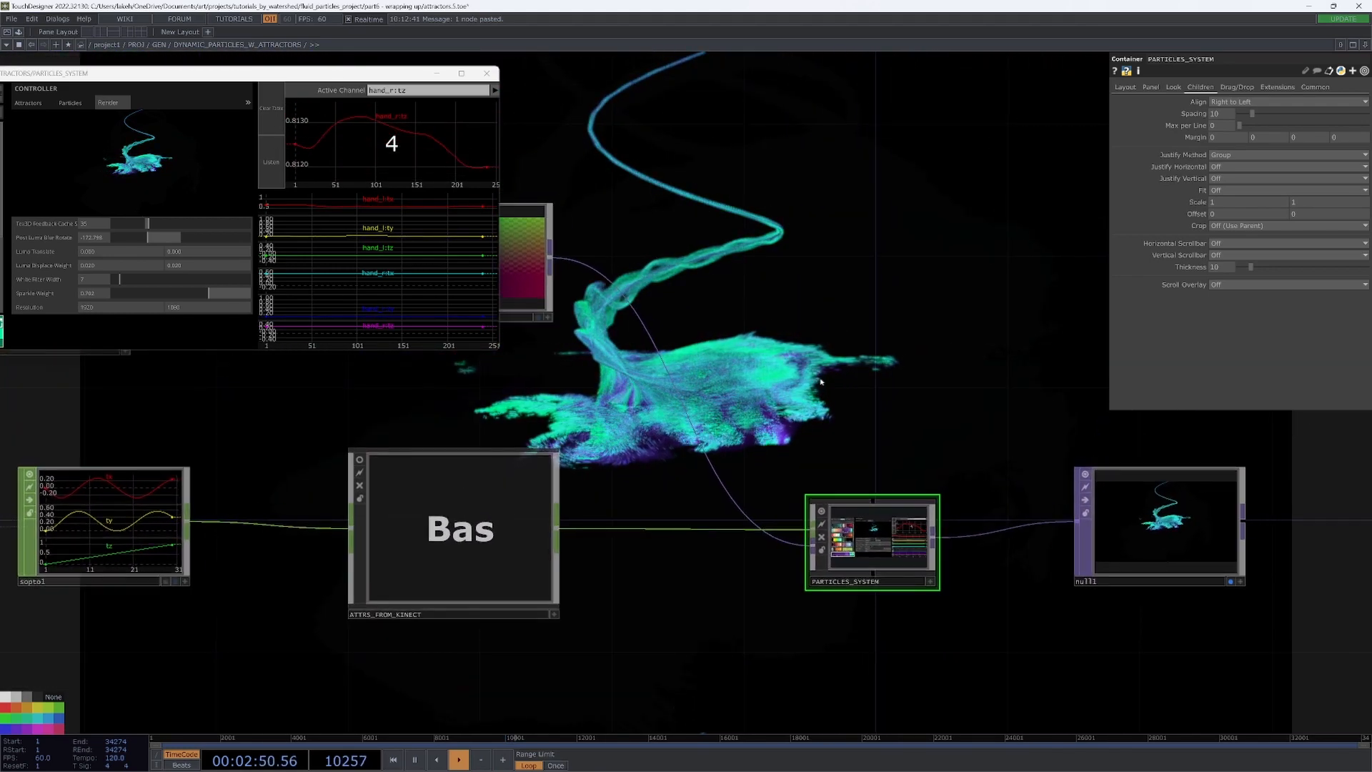
drag(836, 354, 756, 356)
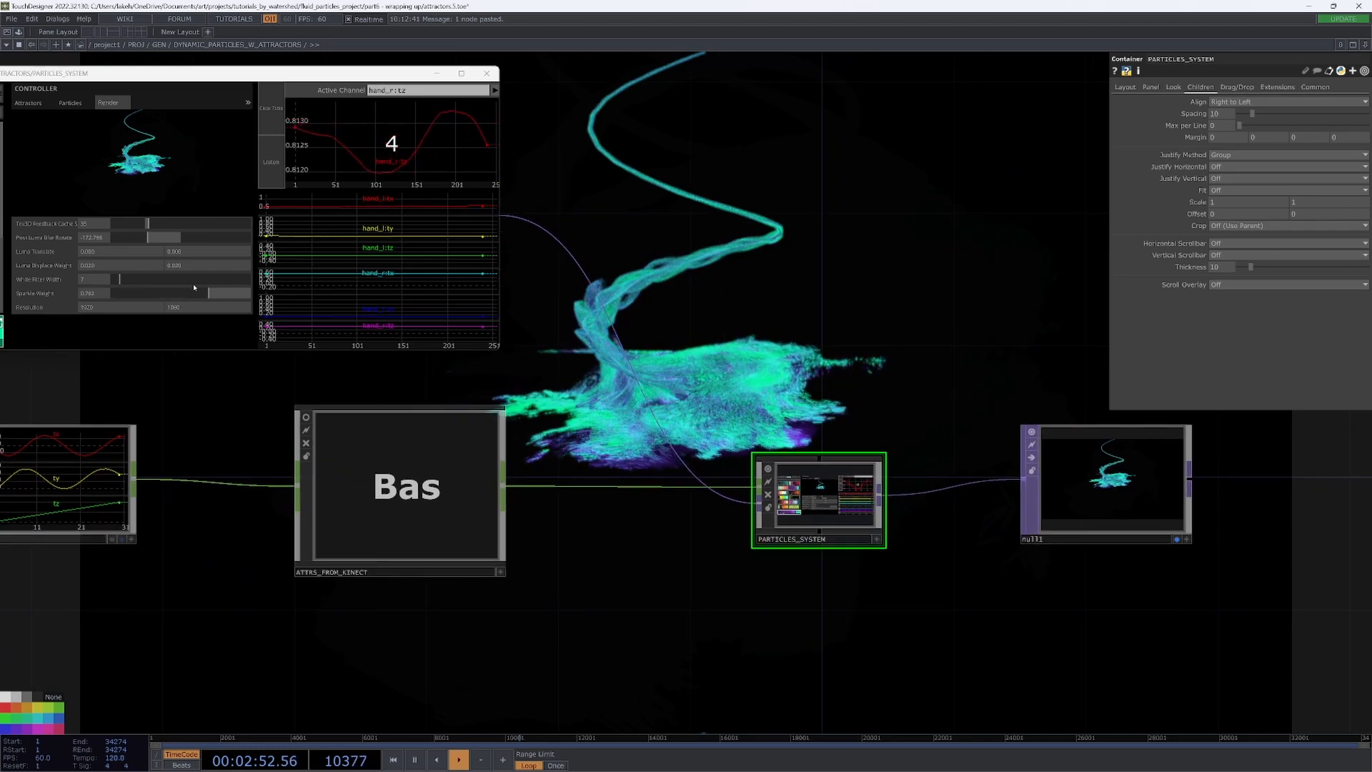
scroll(536, 429, up, 2)
drag(451, 407, 562, 436)
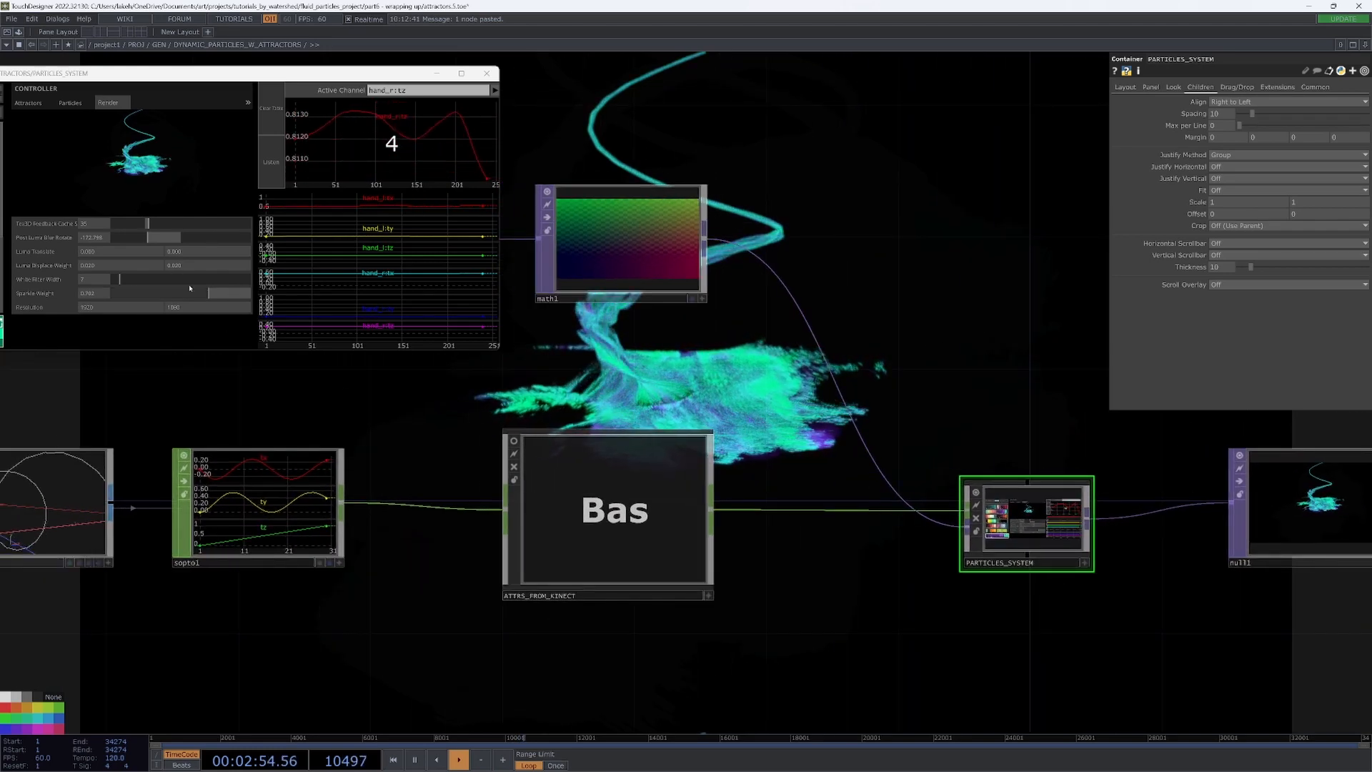
Browse the controller's Attractors and Particles pages, then inspect twist1 and line1's settings (30 points, 0,0,0 to 0,0,1).
click(33, 103)
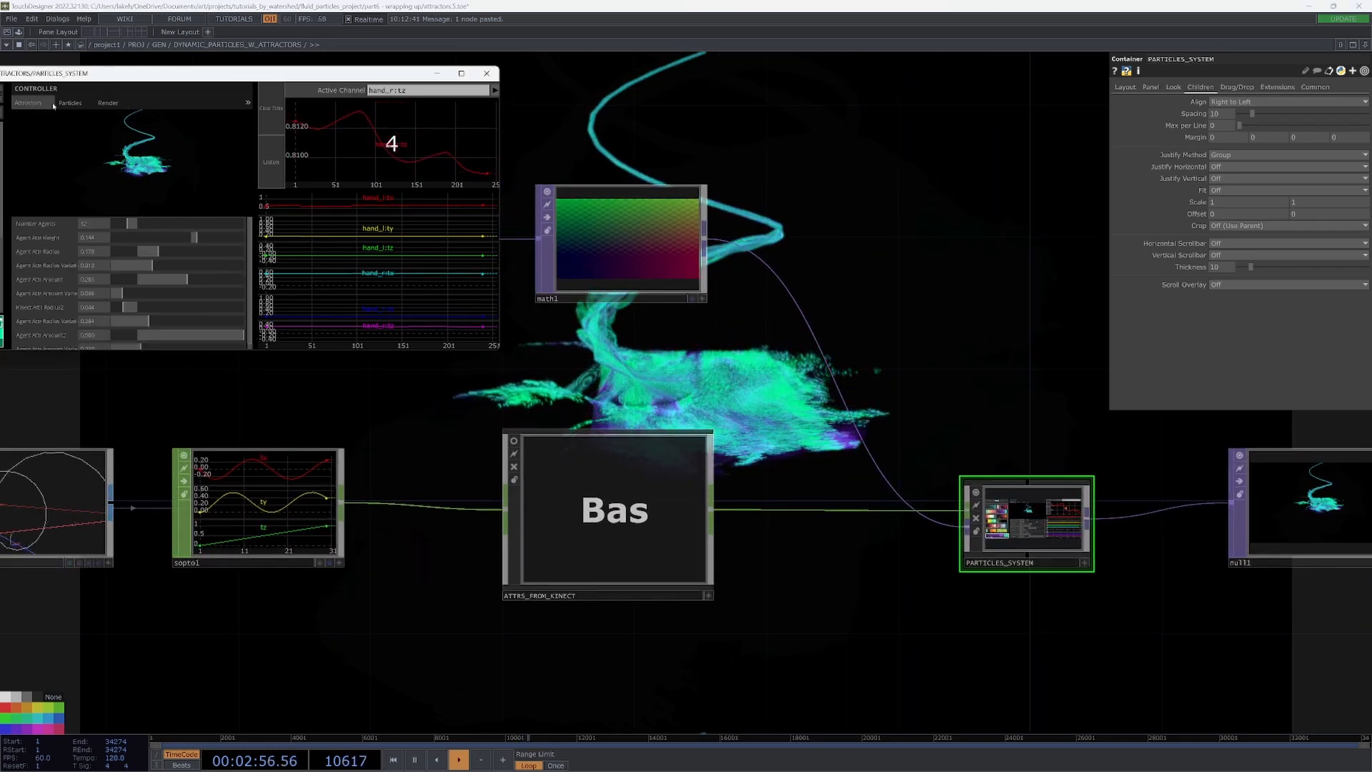
click(71, 103)
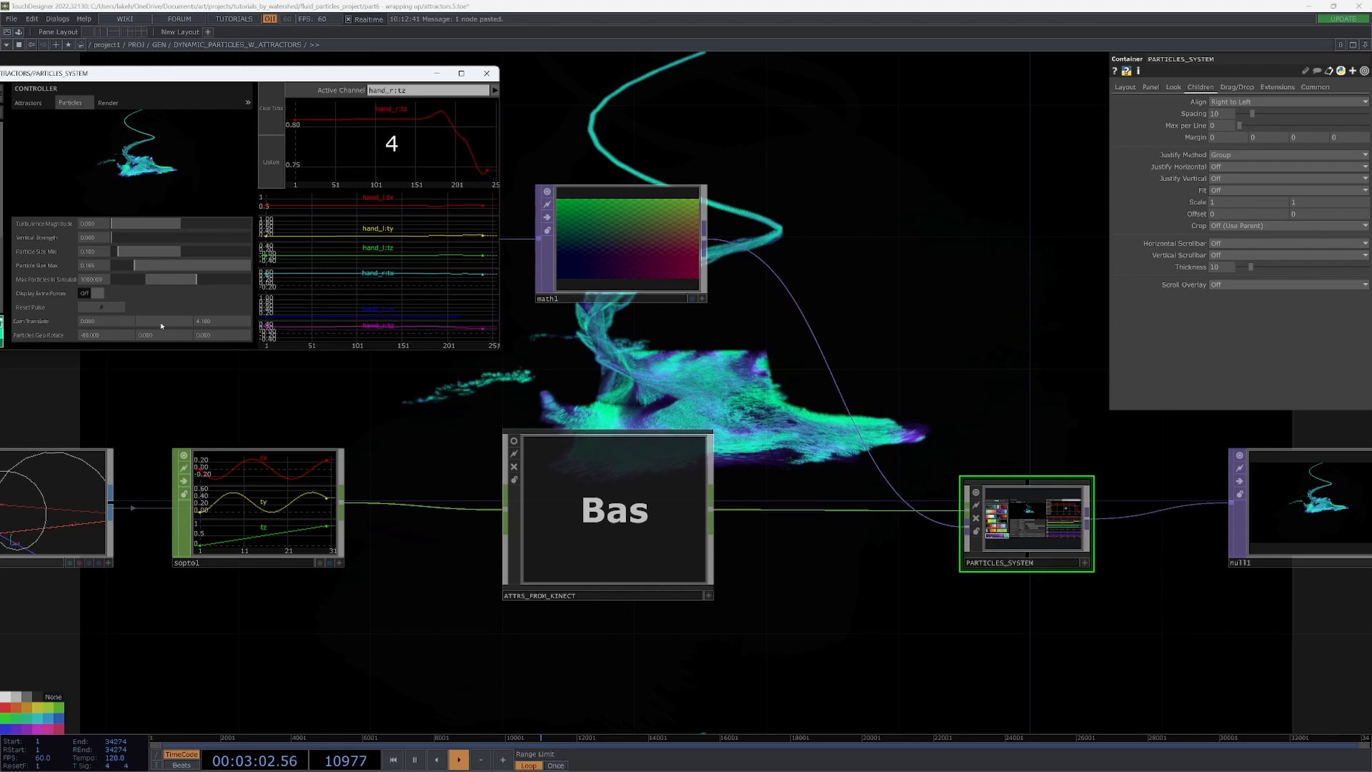
scroll(888, 410, down, 4)
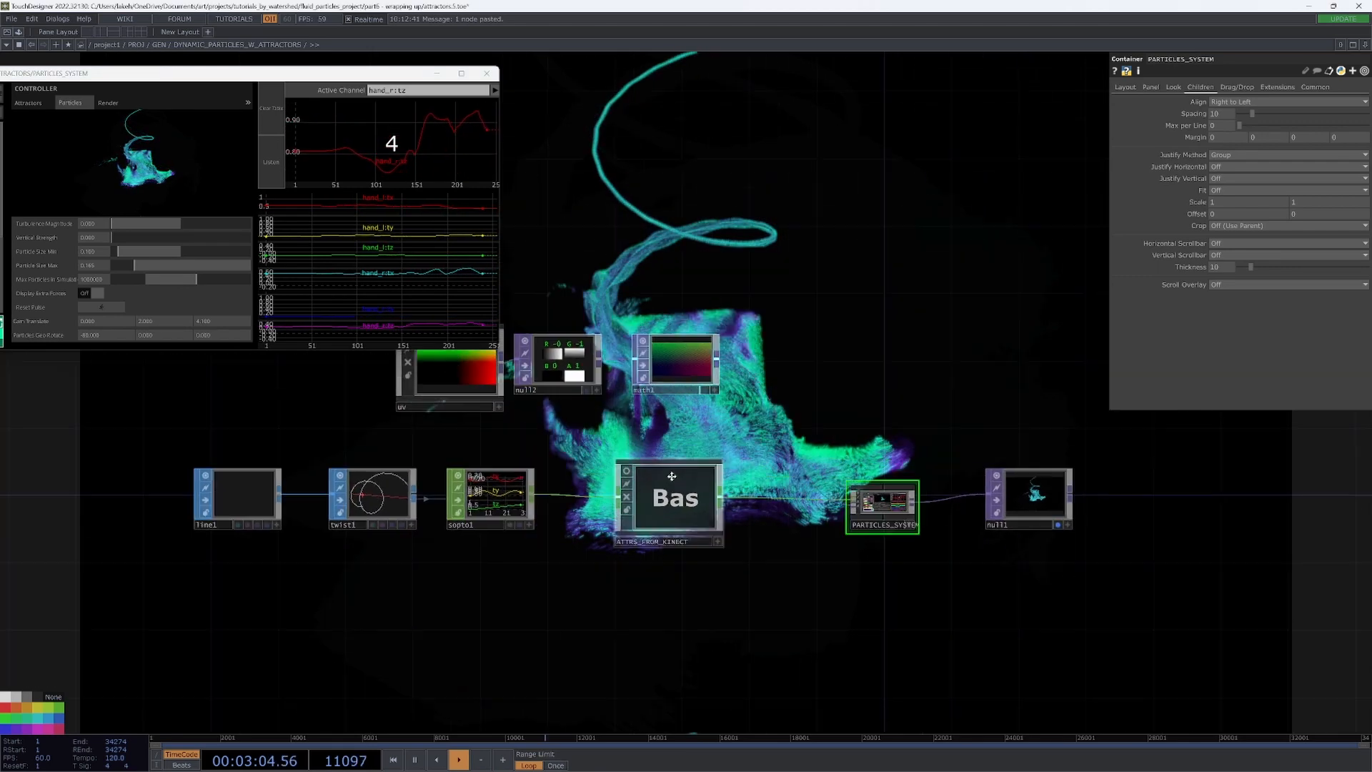
scroll(847, 412, up, 2)
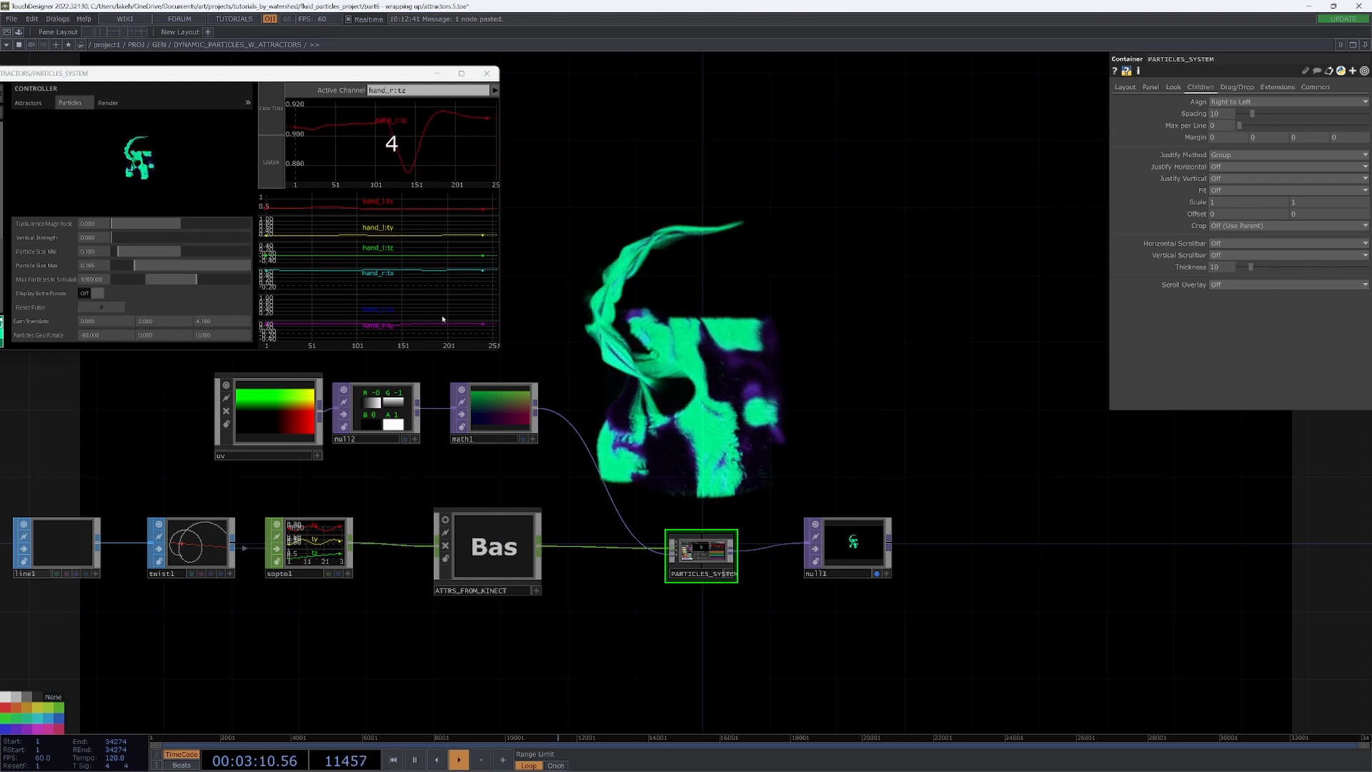
scroll(847, 444, down, 3)
scroll(750, 536, down, 2)
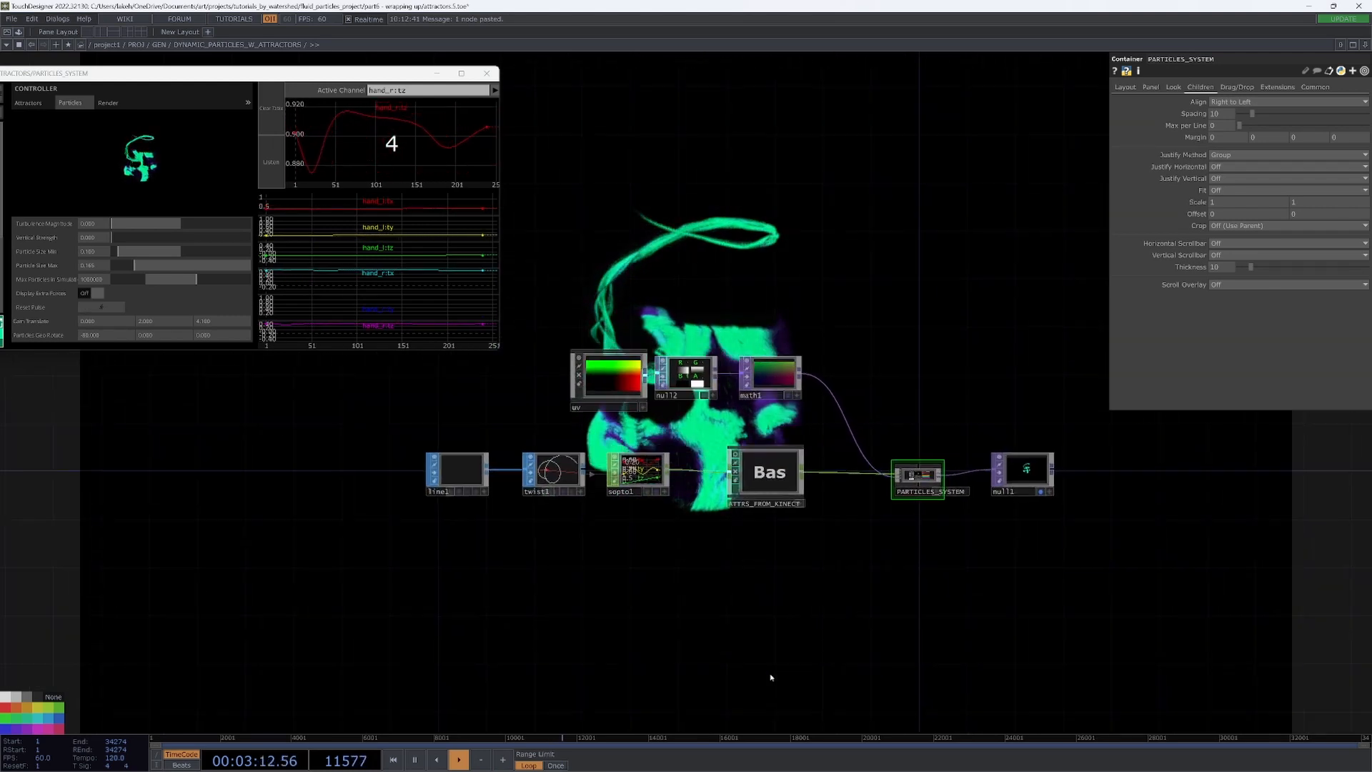
drag(713, 646, 727, 658)
click(601, 522)
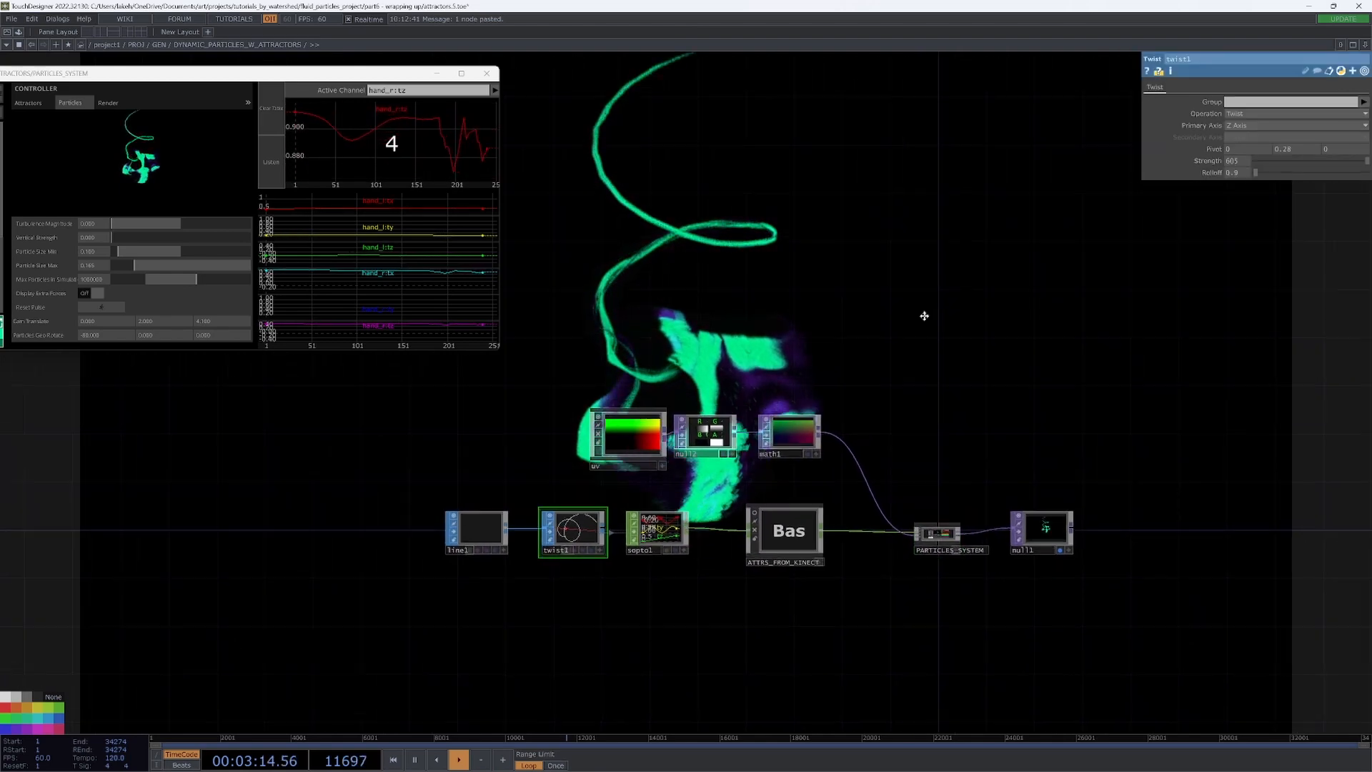
scroll(922, 310, down, 2)
click(536, 491)
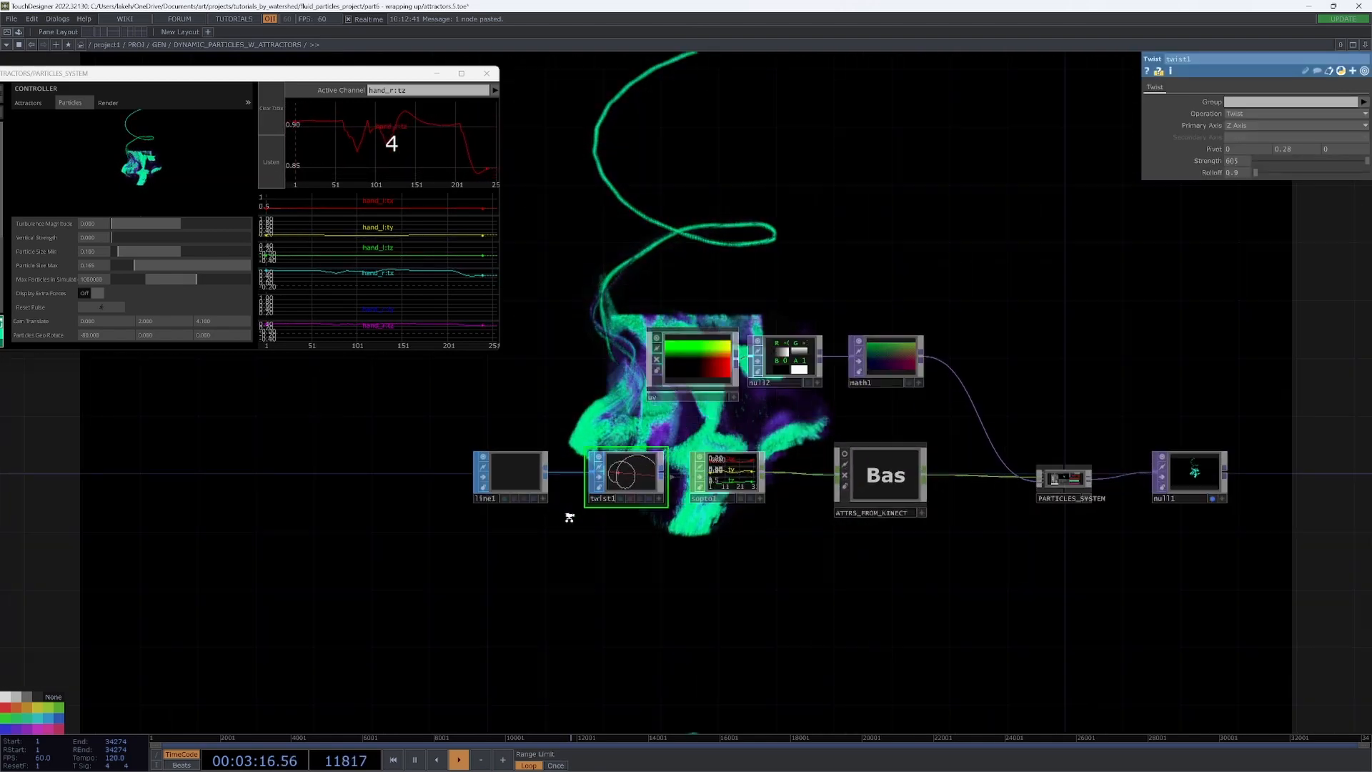
scroll(600, 493, up, 3)
scroll(601, 461, up, 4)
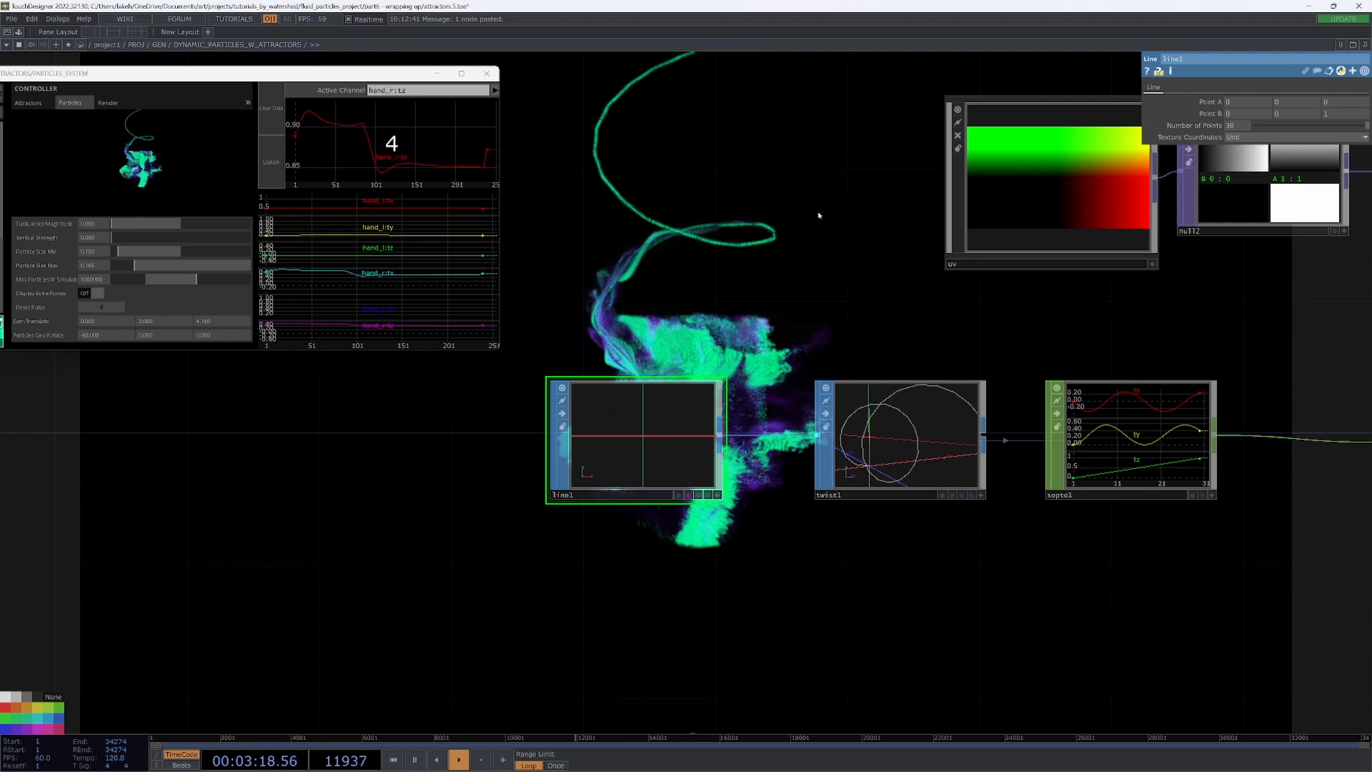
Rearrange line1 and twist1 in the network to open a gap after twist1.
drag(818, 216, 808, 309)
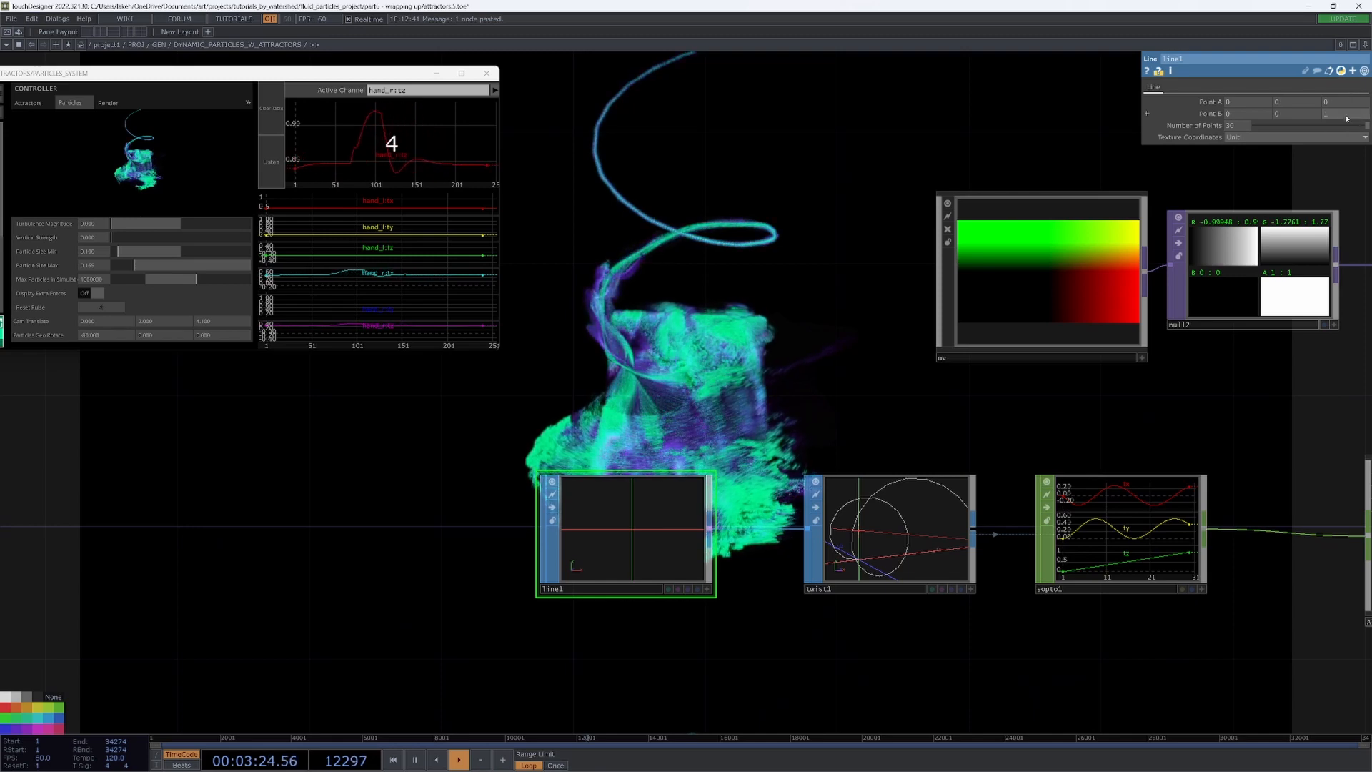
scroll(815, 430, down, 2)
drag(600, 386, 493, 429)
drag(944, 408, 721, 407)
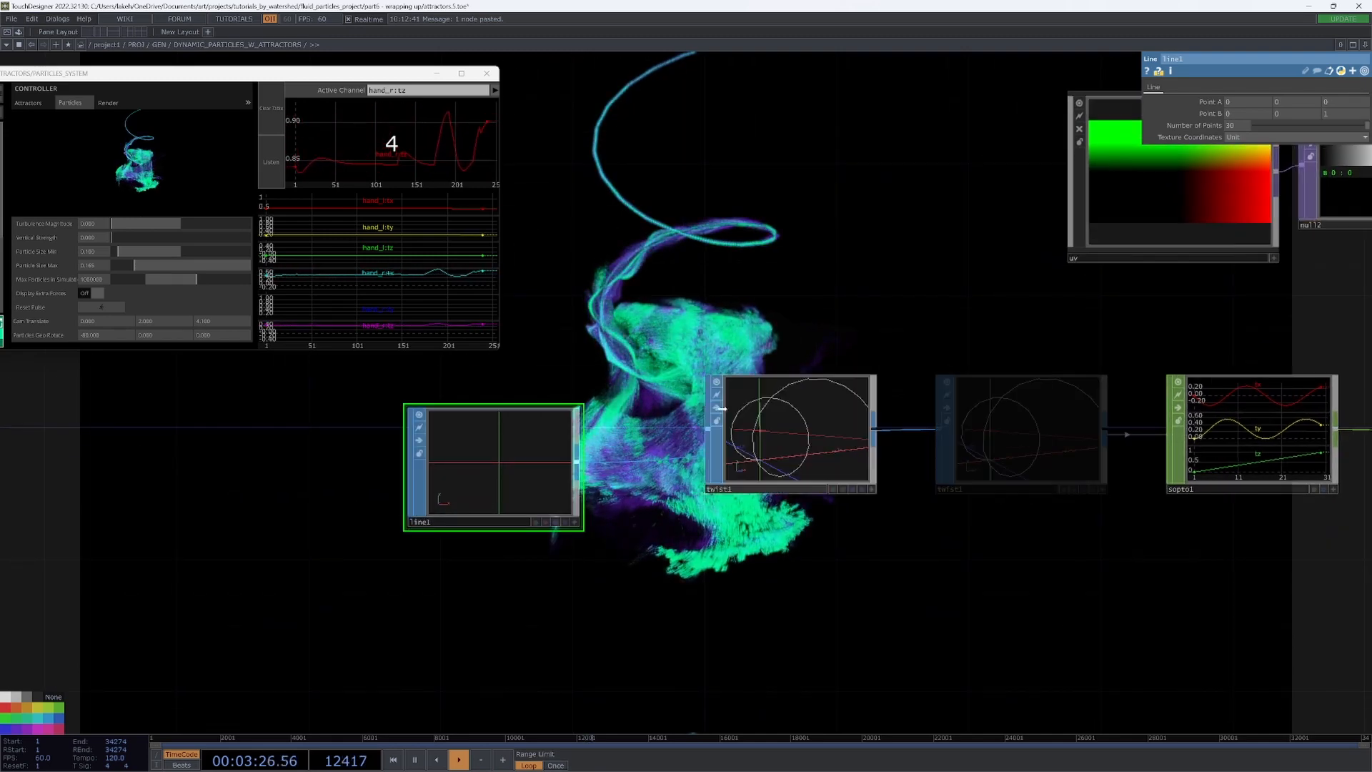
drag(493, 429, 397, 515)
mouse_move(720, 407)
mouse_down()
mouse_move(951, 485)
mouse_move(666, 429)
mouse_up()
Insert a Null SOP on the wire after twist1, feeding sopto1.
double_click(848, 448)
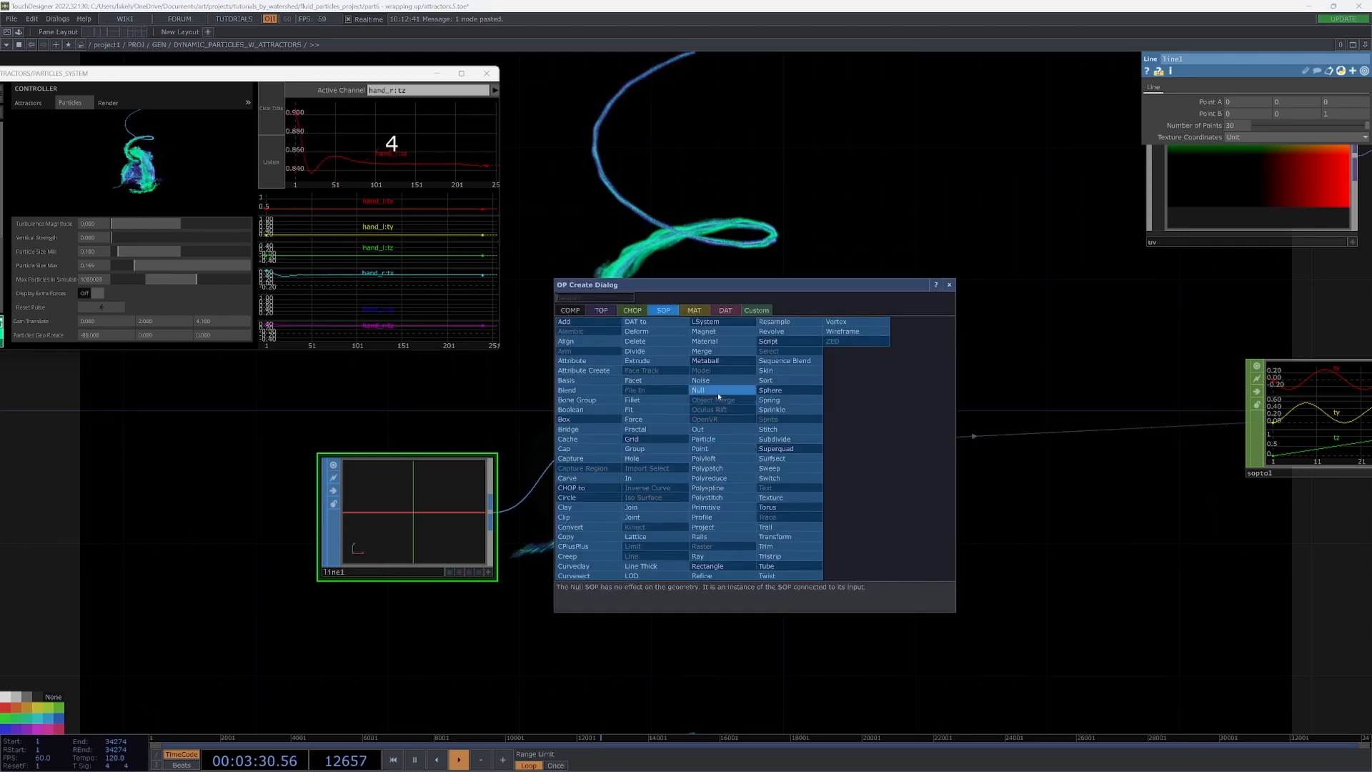
click(720, 396)
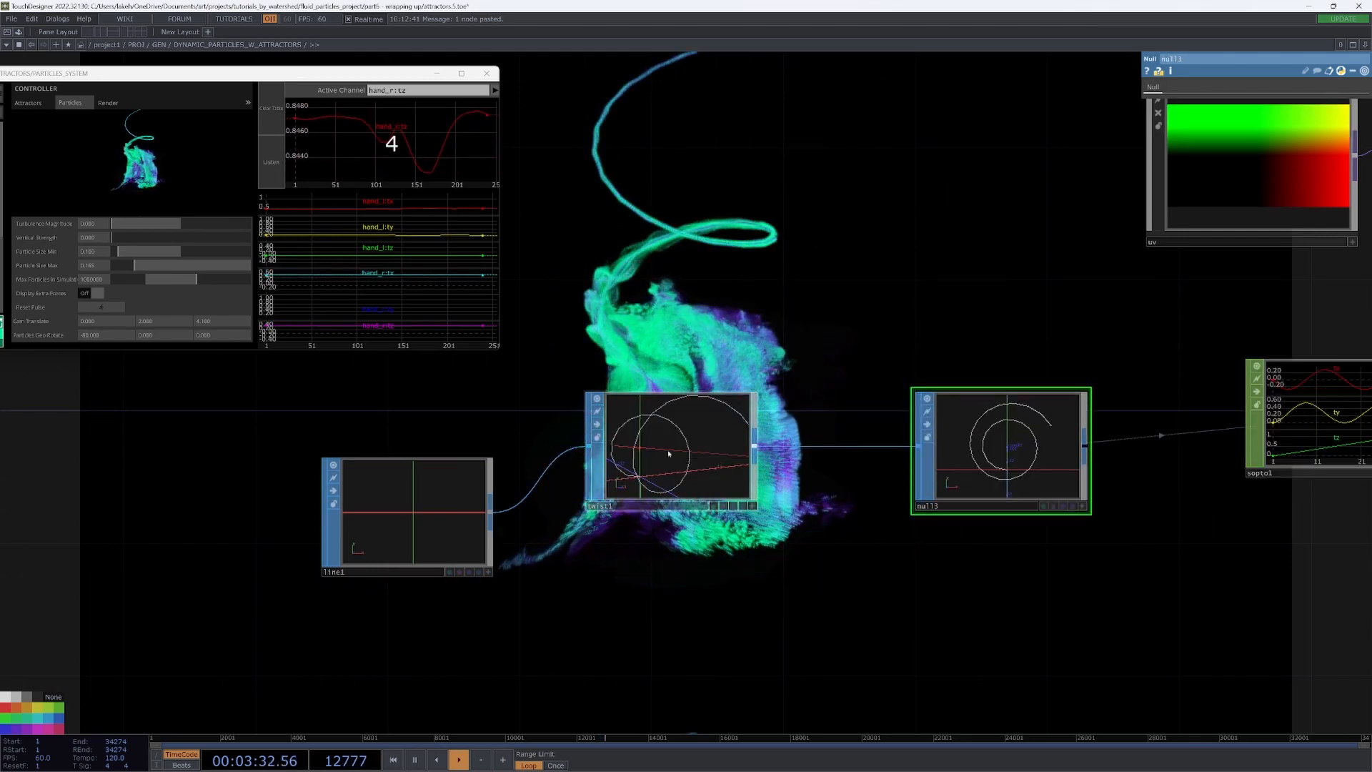
Insert a second Twist SOP, twist2, between twist1 and null3.
drag(667, 457, 408, 483)
right_click(536, 360)
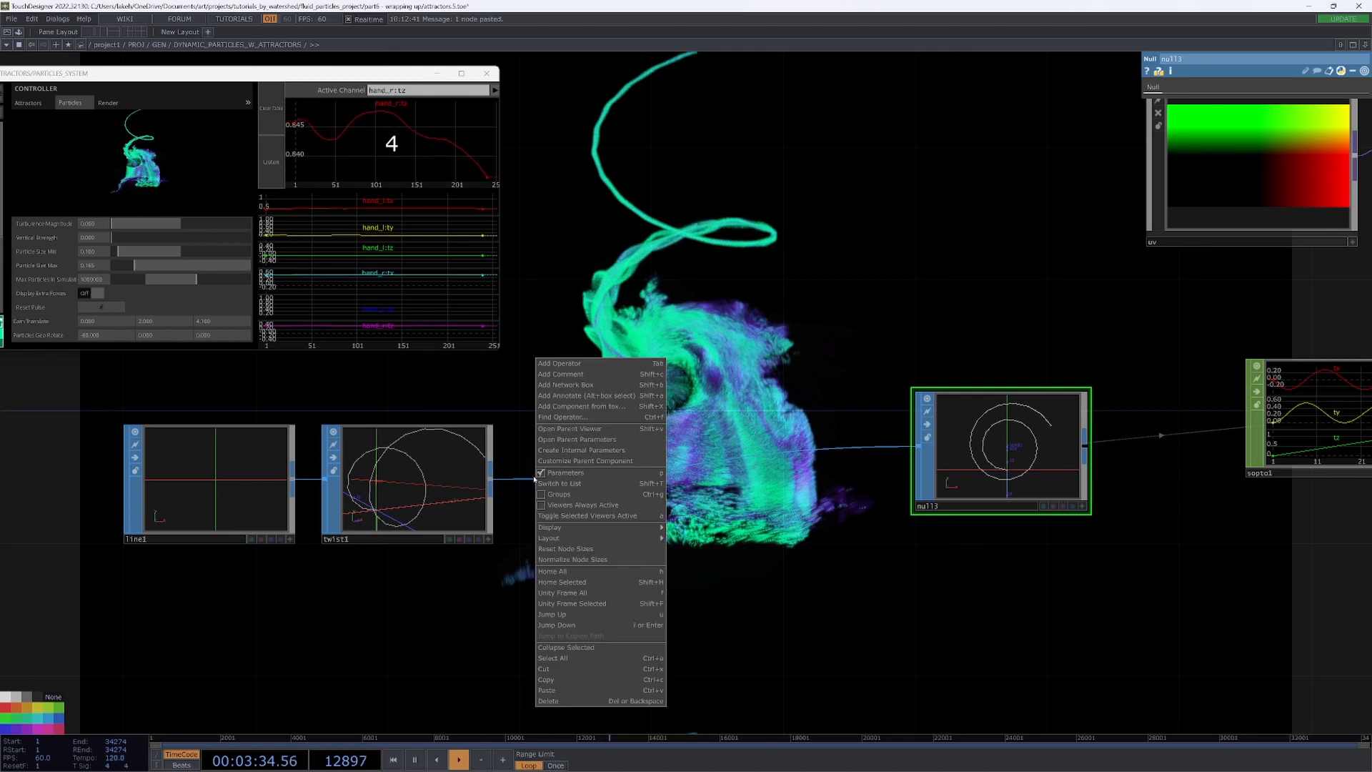
key(Escape)
double_click(577, 471)
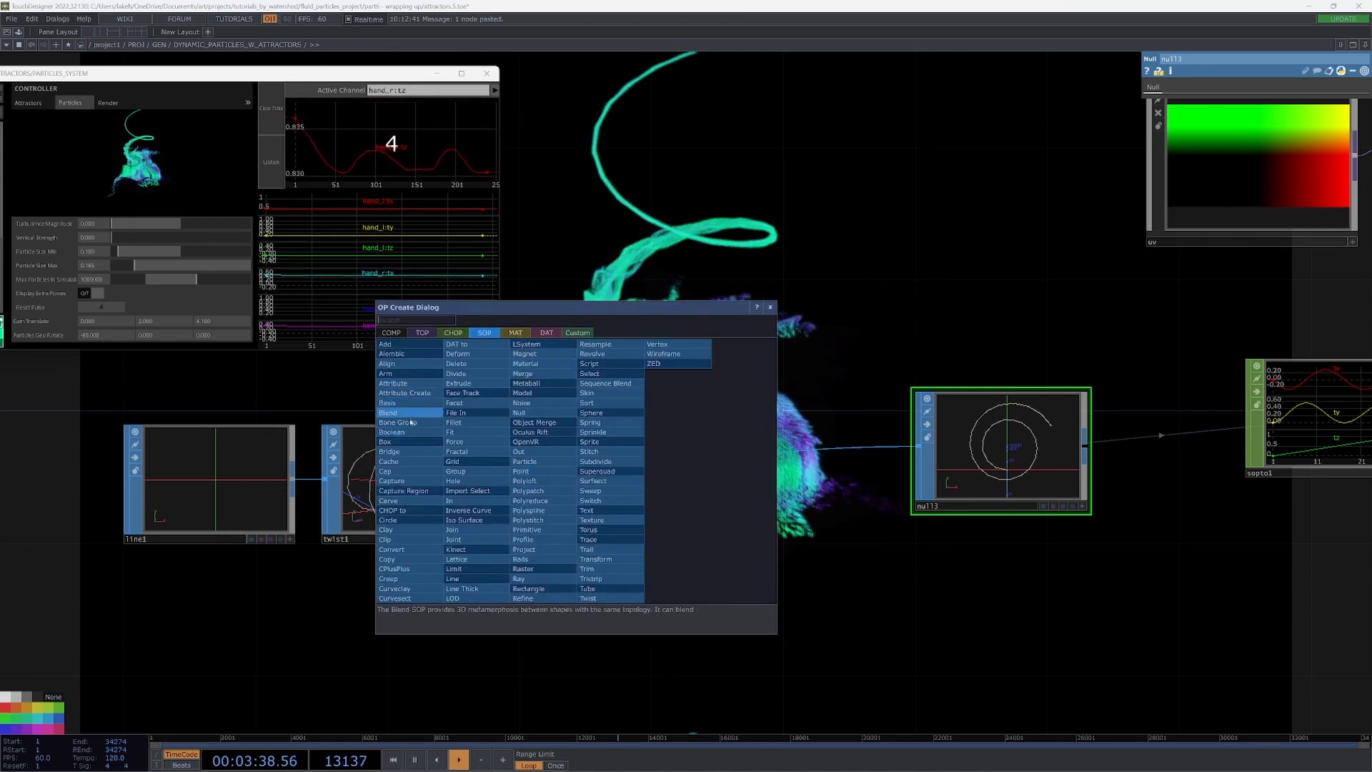
click(601, 598)
Set twist2's Operation to Bend and raise its Strength to about 147.
click(740, 450)
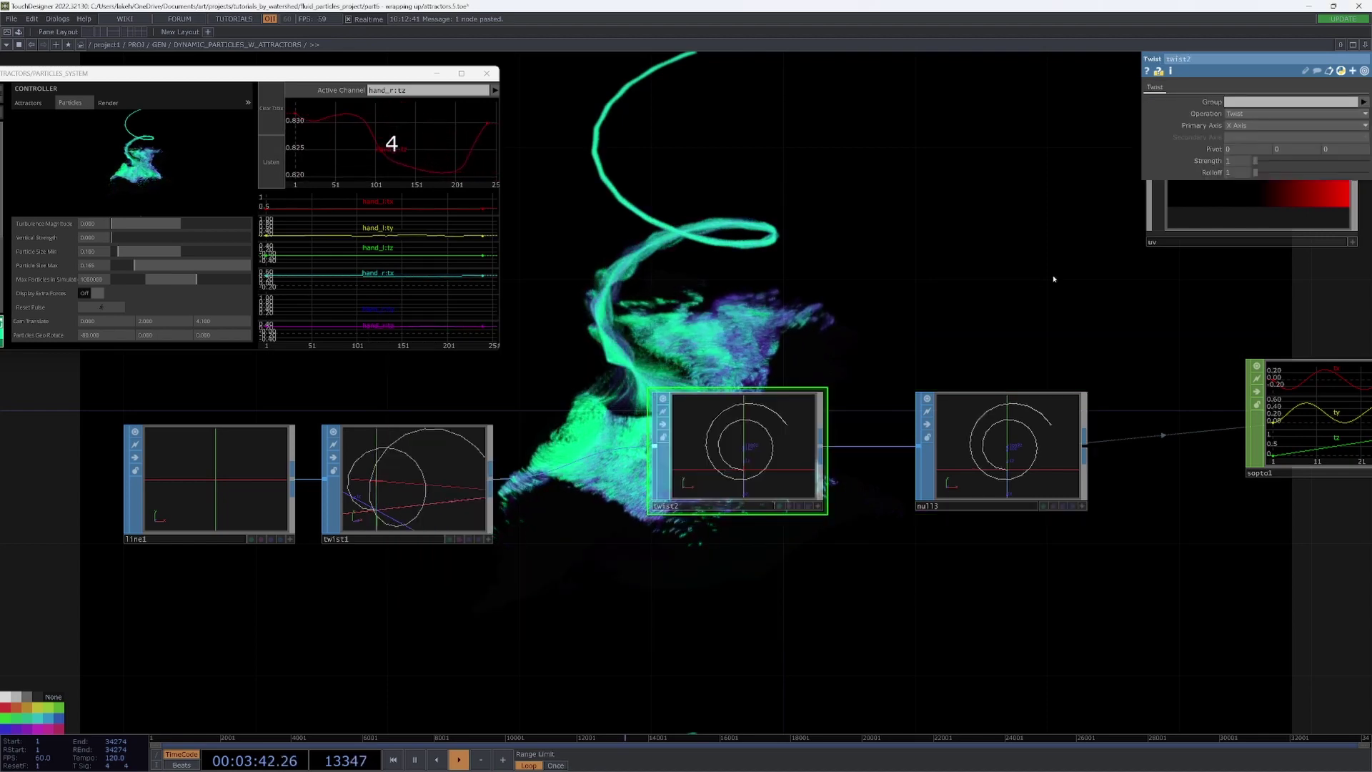
click(1258, 127)
scroll(965, 322, down, 3)
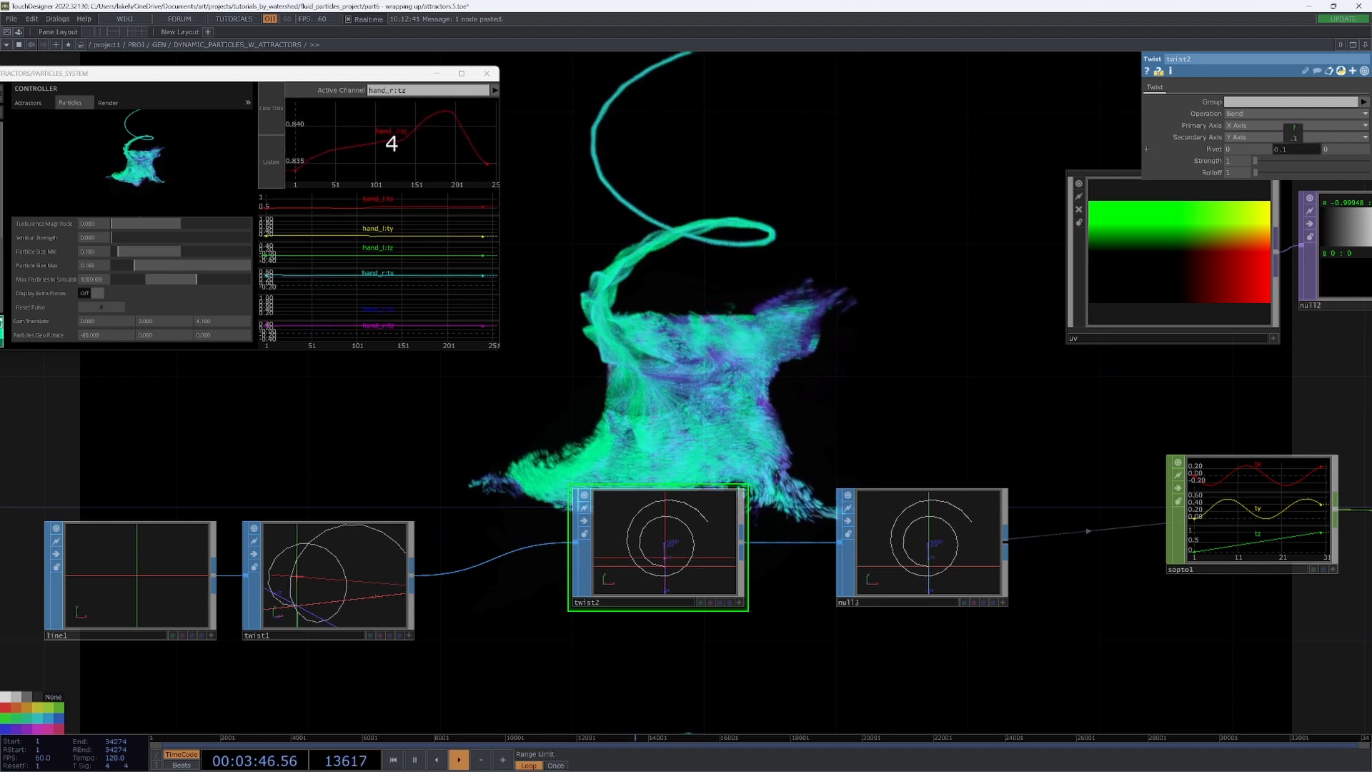
click(739, 599)
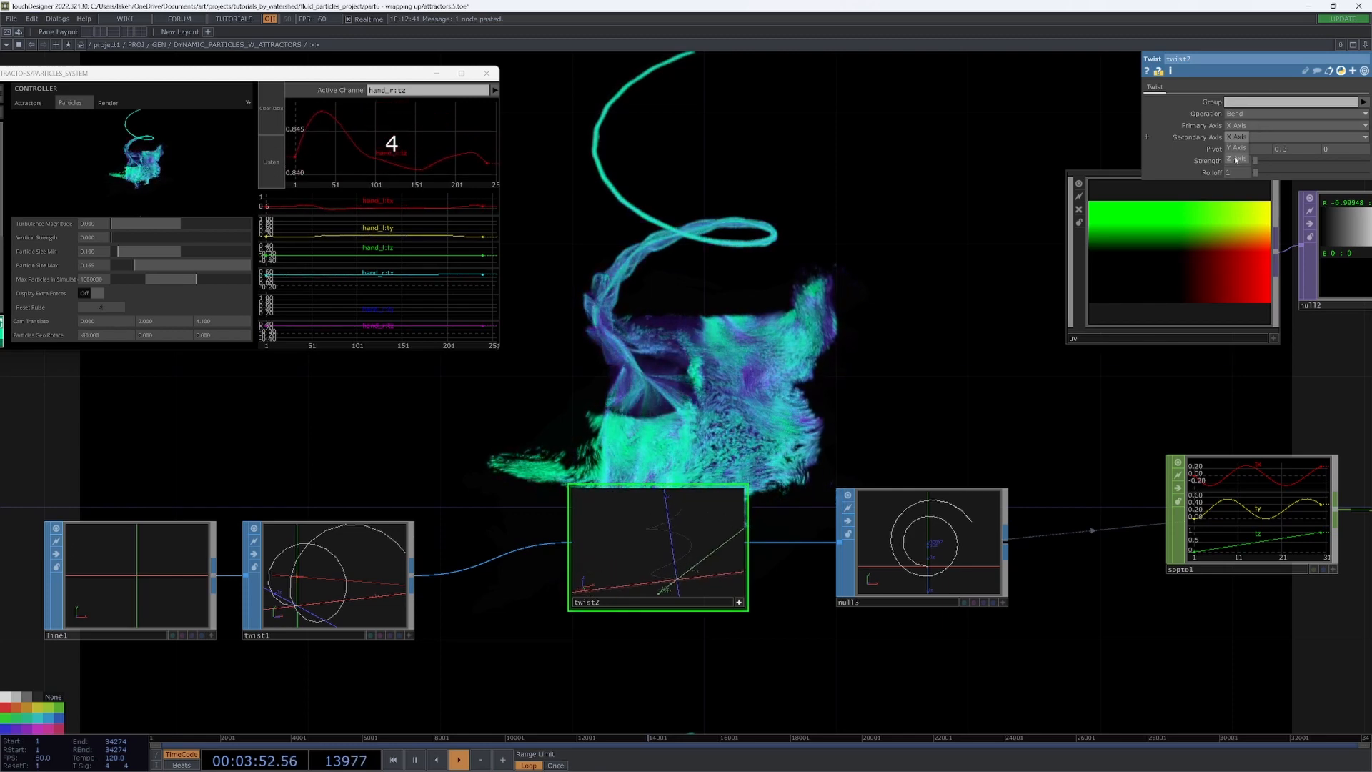
drag(1258, 162, 1267, 164)
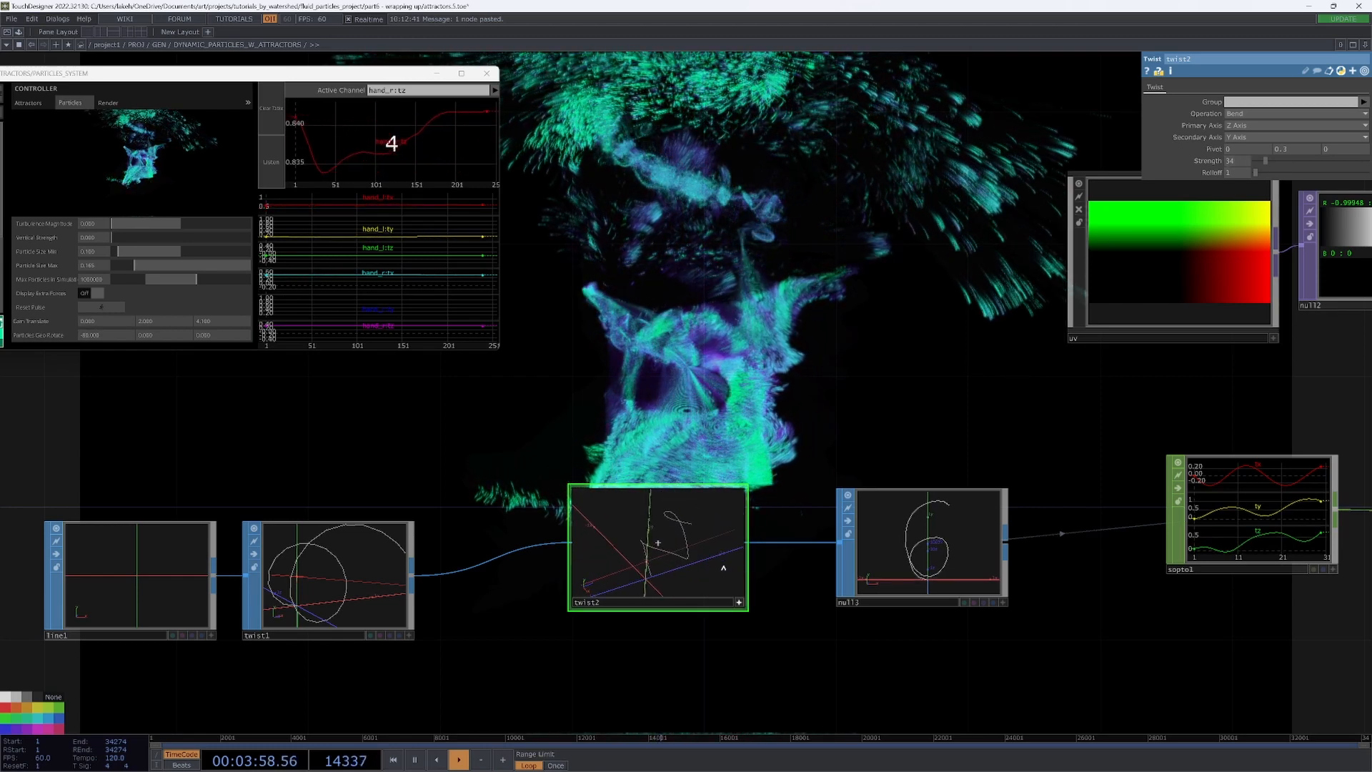
mouse_move(890, 381)
mouse_down()
mouse_move(892, 368)
mouse_move(773, 368)
mouse_up()
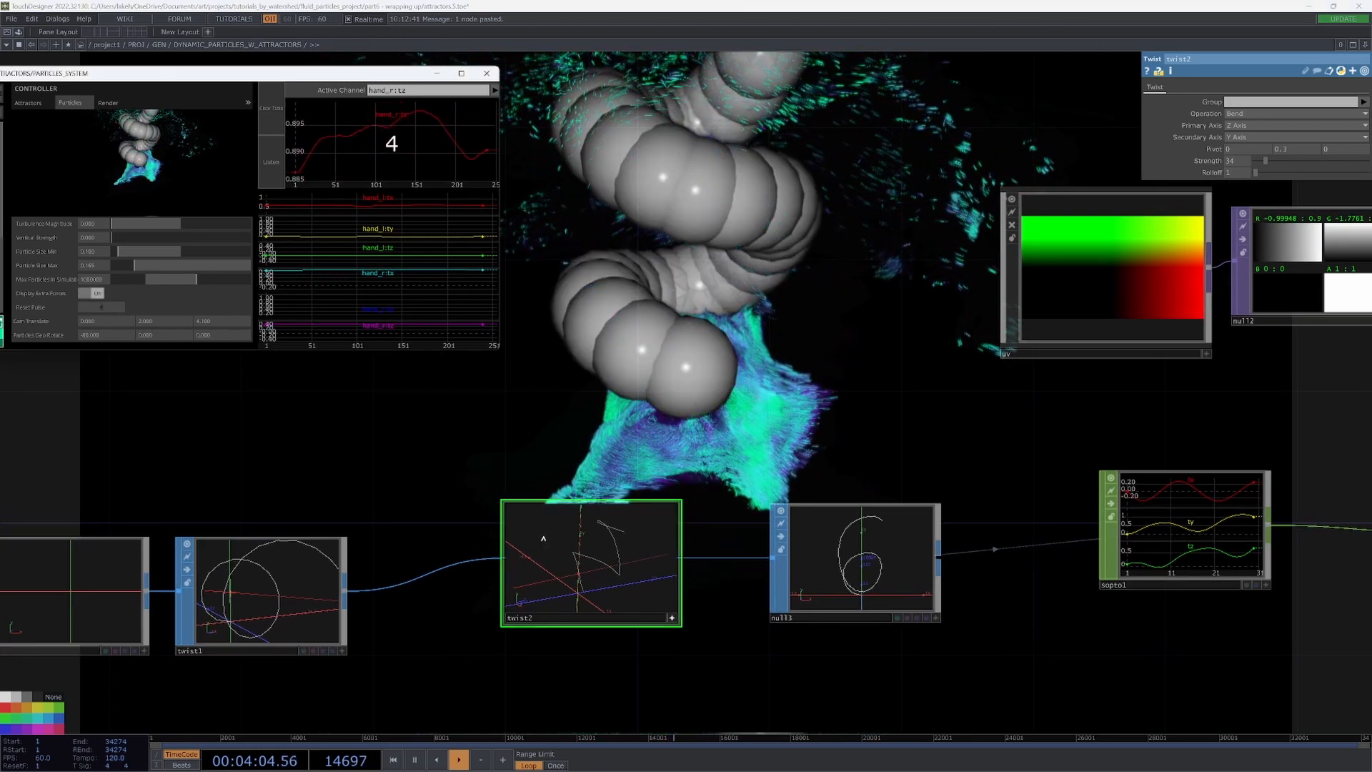
mouse_move(1265, 160)
mouse_down()
mouse_move(1295, 163)
mouse_move(1252, 174)
mouse_move(1301, 161)
mouse_up()
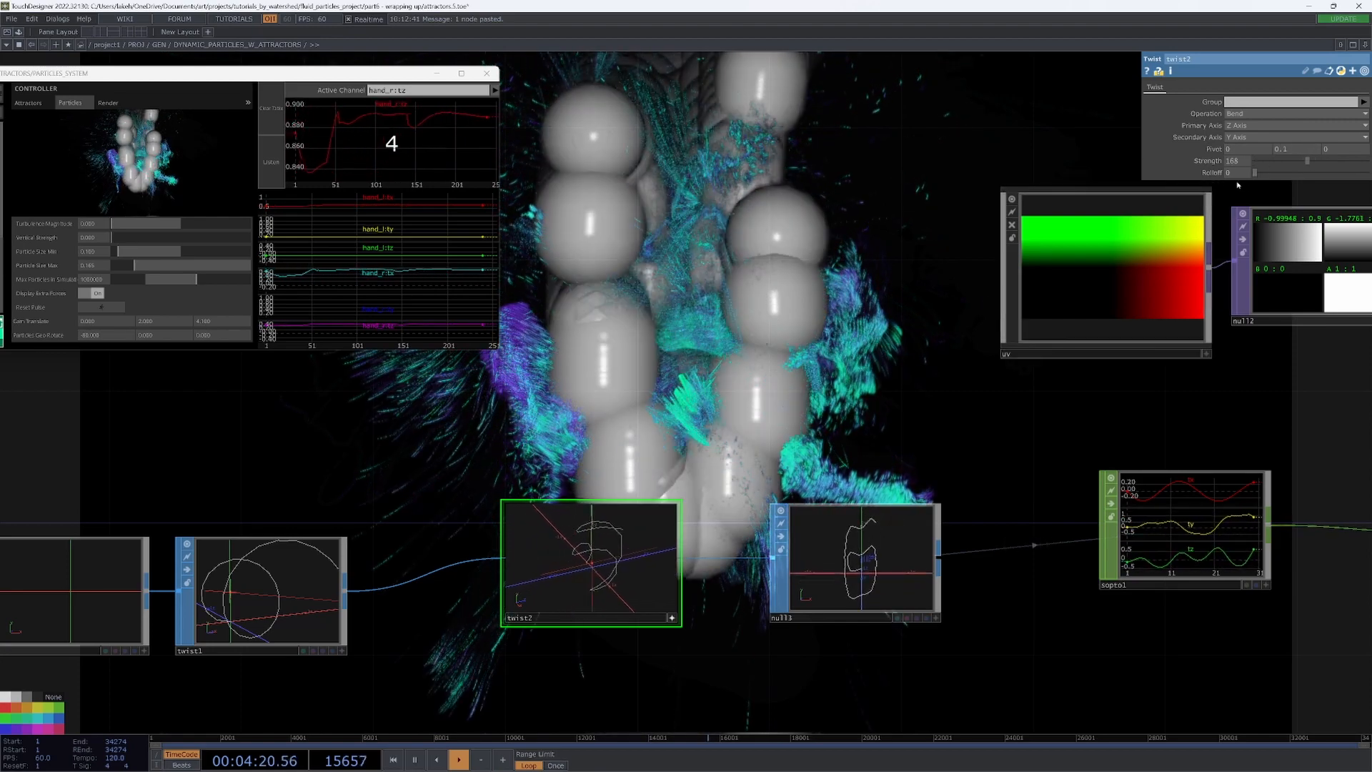
drag(998, 552, 1234, 499)
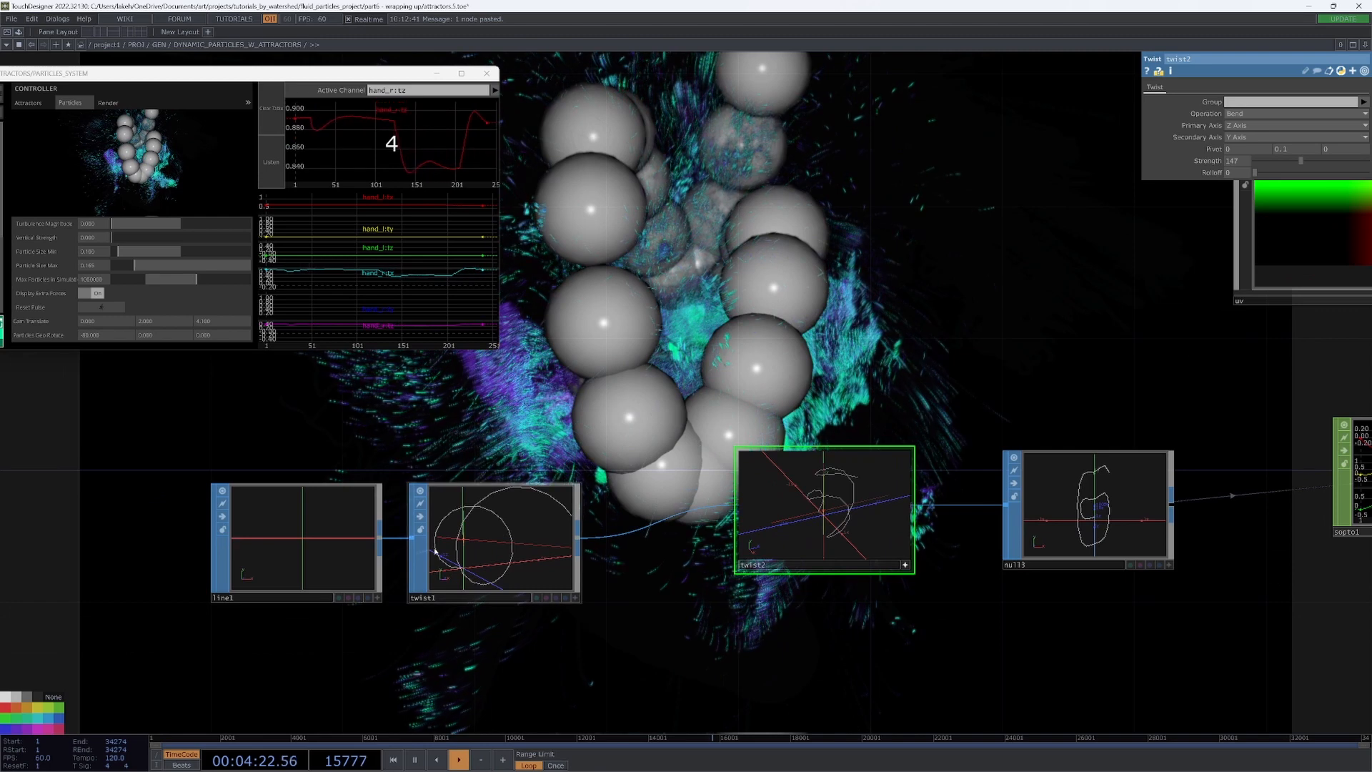
Raise line1's Number of Points to 50 and hide the attractor spheres from the render.
click(295, 542)
drag(1231, 126, 1276, 125)
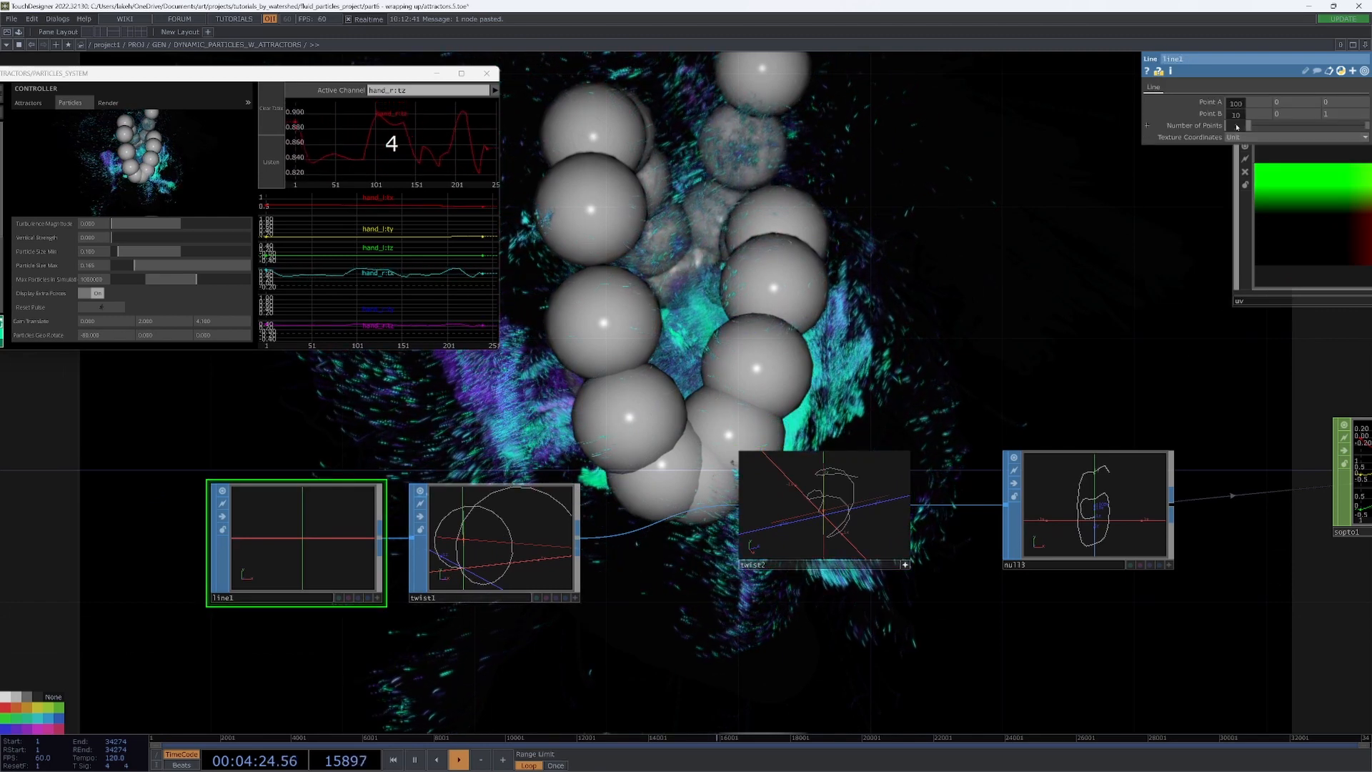
mouse_move(998, 337)
mouse_down()
mouse_move(901, 361)
mouse_move(847, 338)
mouse_up()
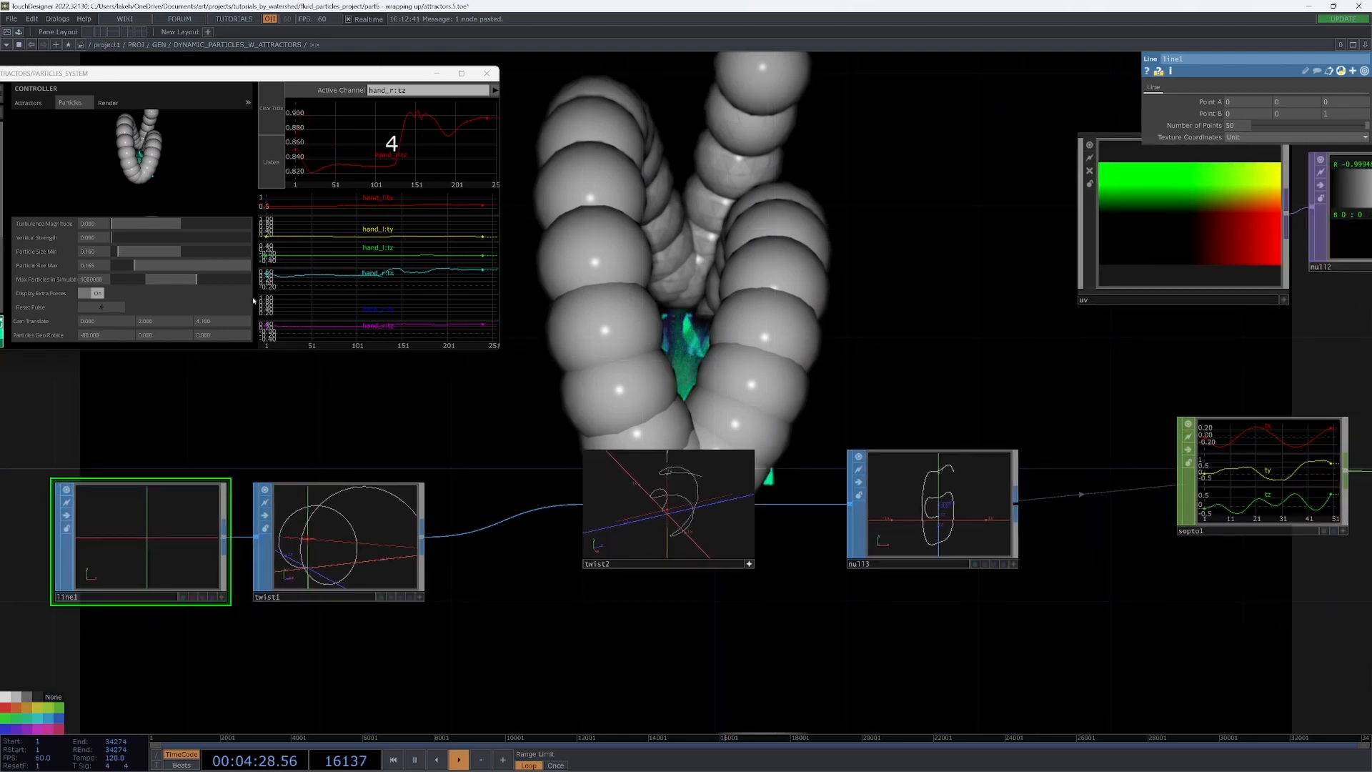
key(d)
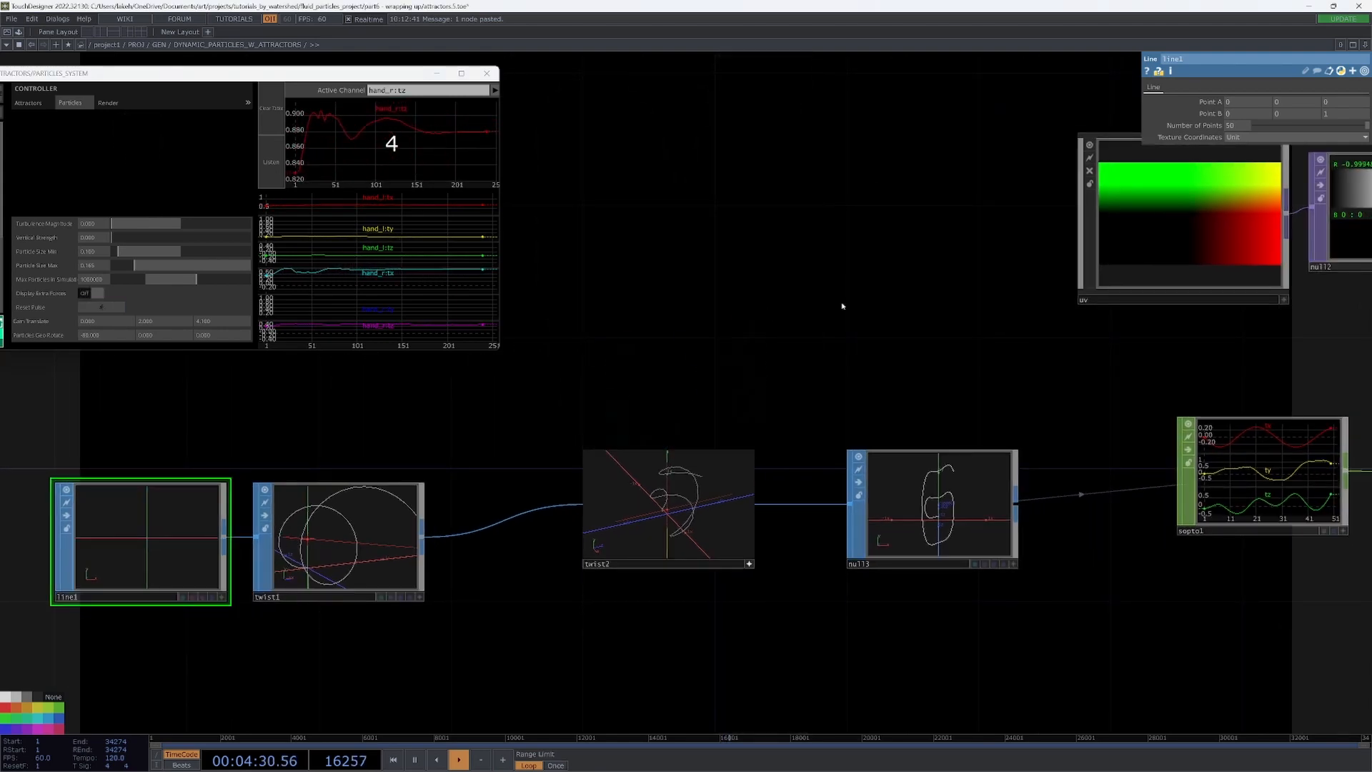
Set the controller's Cam Translate Y to 0.38.
mouse_move(836, 311)
mouse_down()
mouse_move(882, 434)
mouse_move(956, 375)
mouse_up()
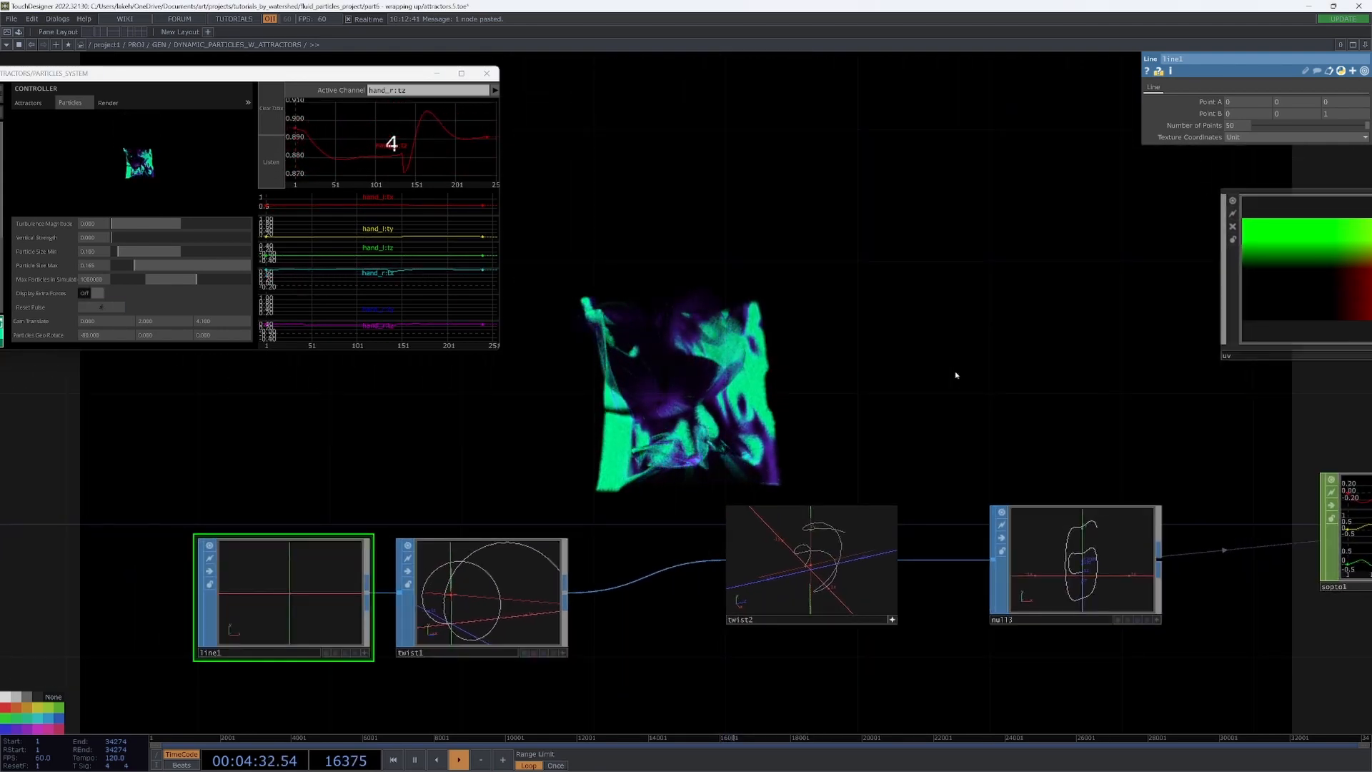
drag(879, 401, 751, 423)
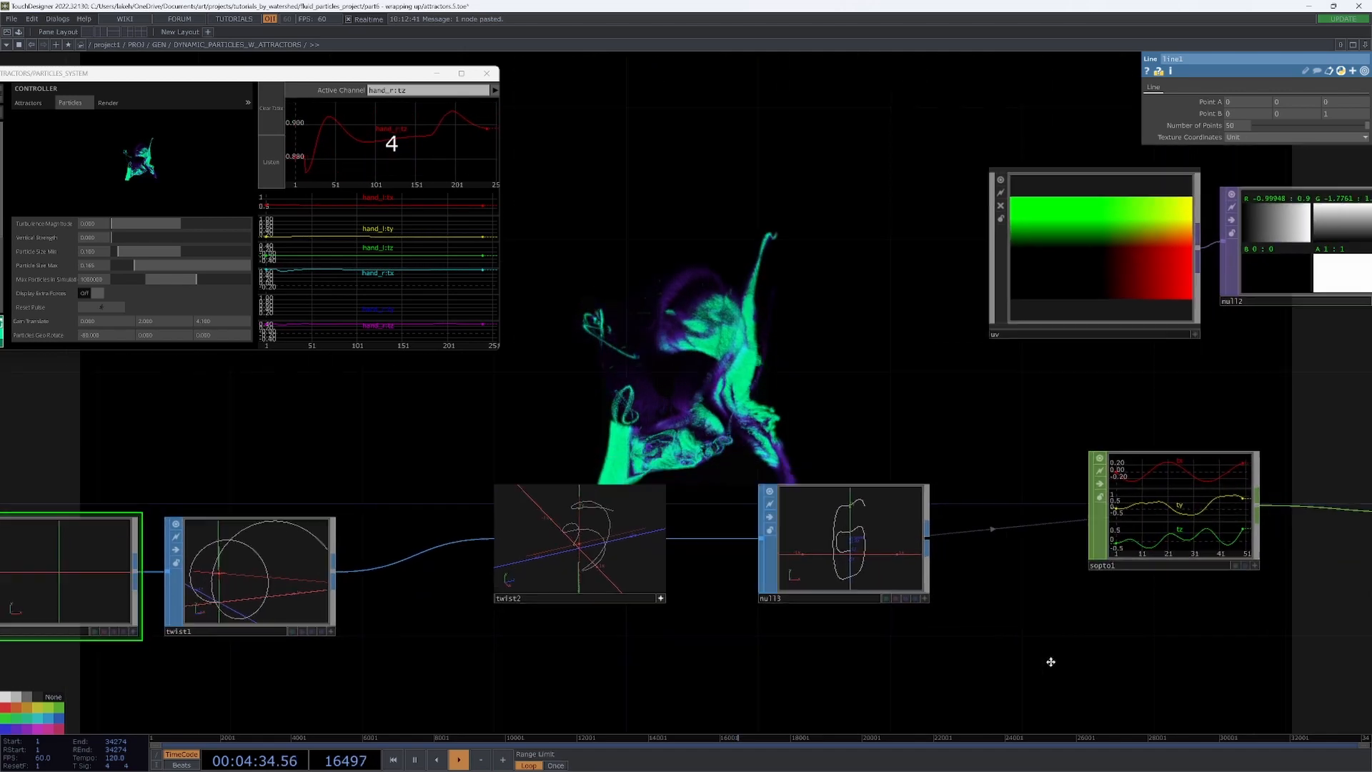
scroll(965, 558, up, 2)
scroll(813, 599, down, 4)
scroll(837, 515, down, 2)
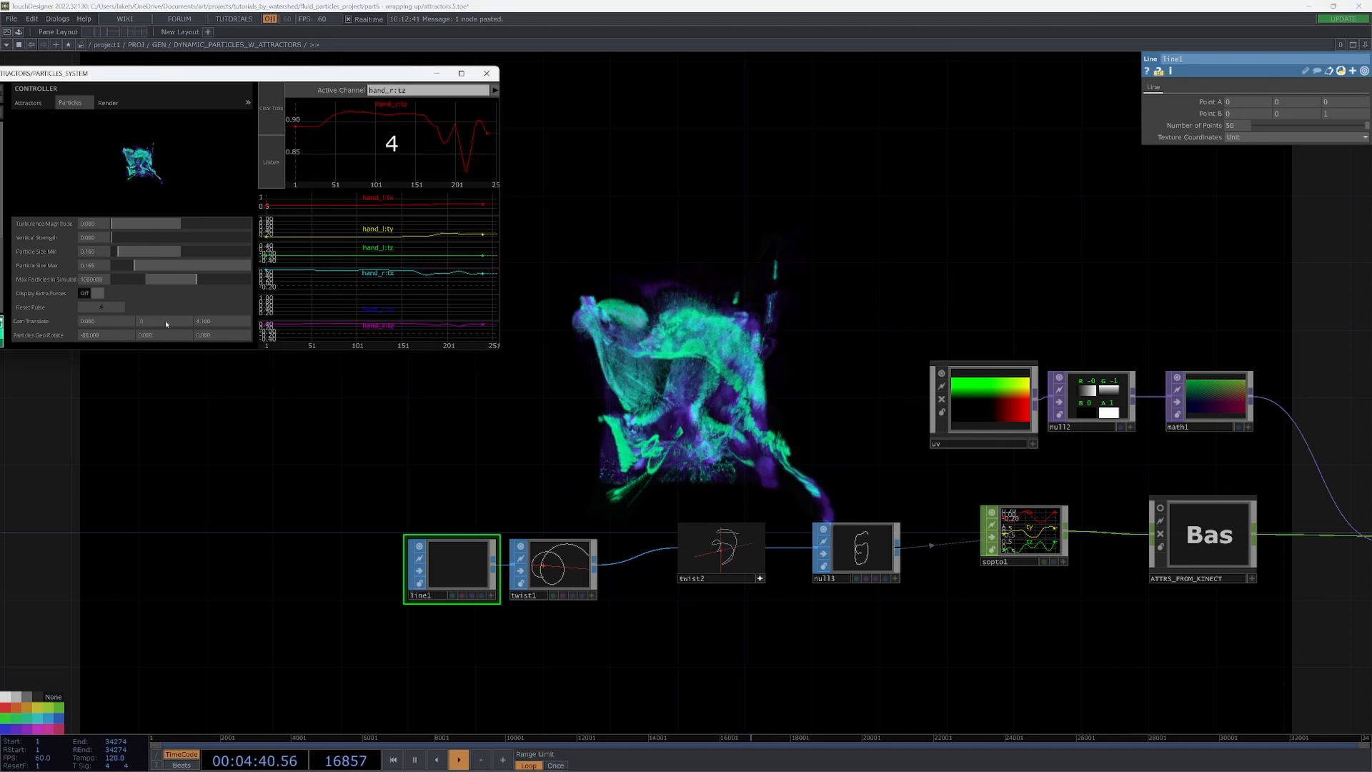
text(.38)
key(Return)
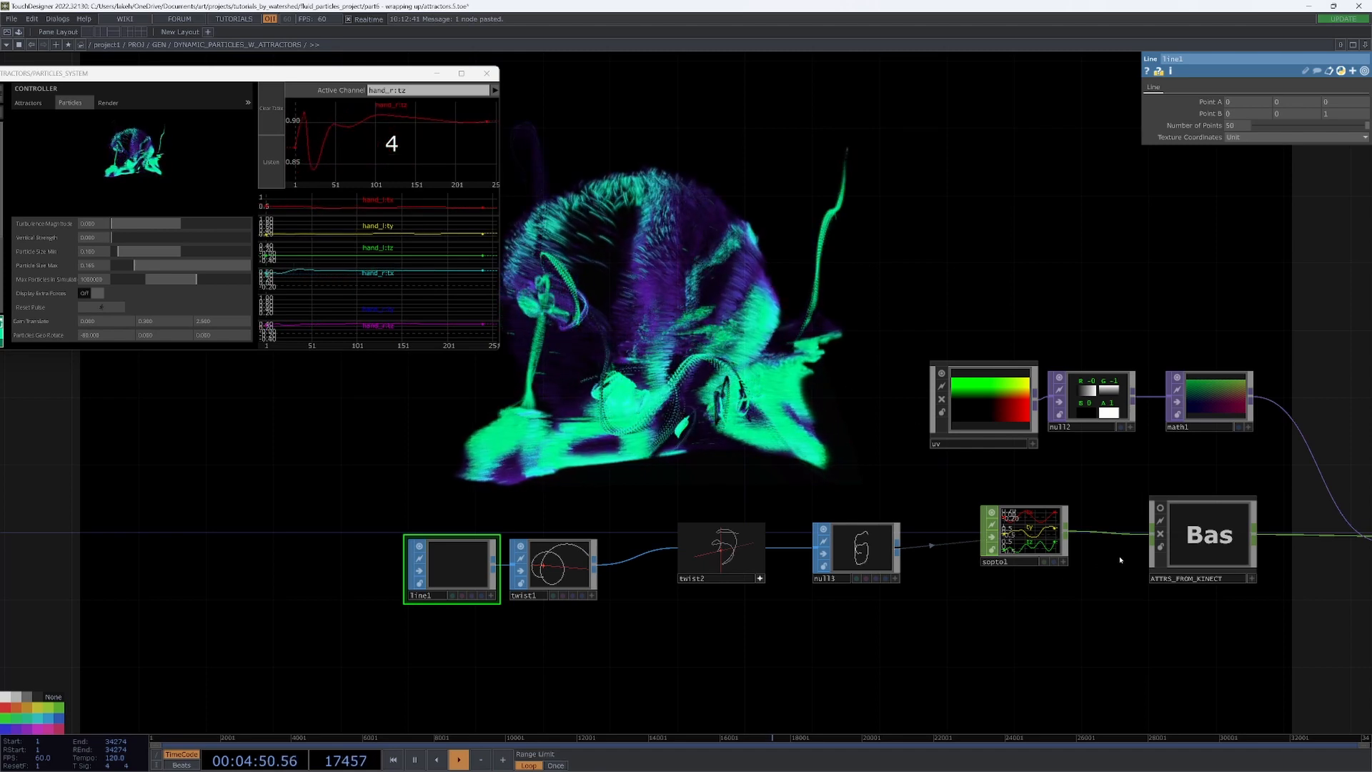
Set ATTRS_FROM_KINECT's Agent Attr Amount to 2.5.
click(1201, 537)
scroll(1200, 537, up, 2)
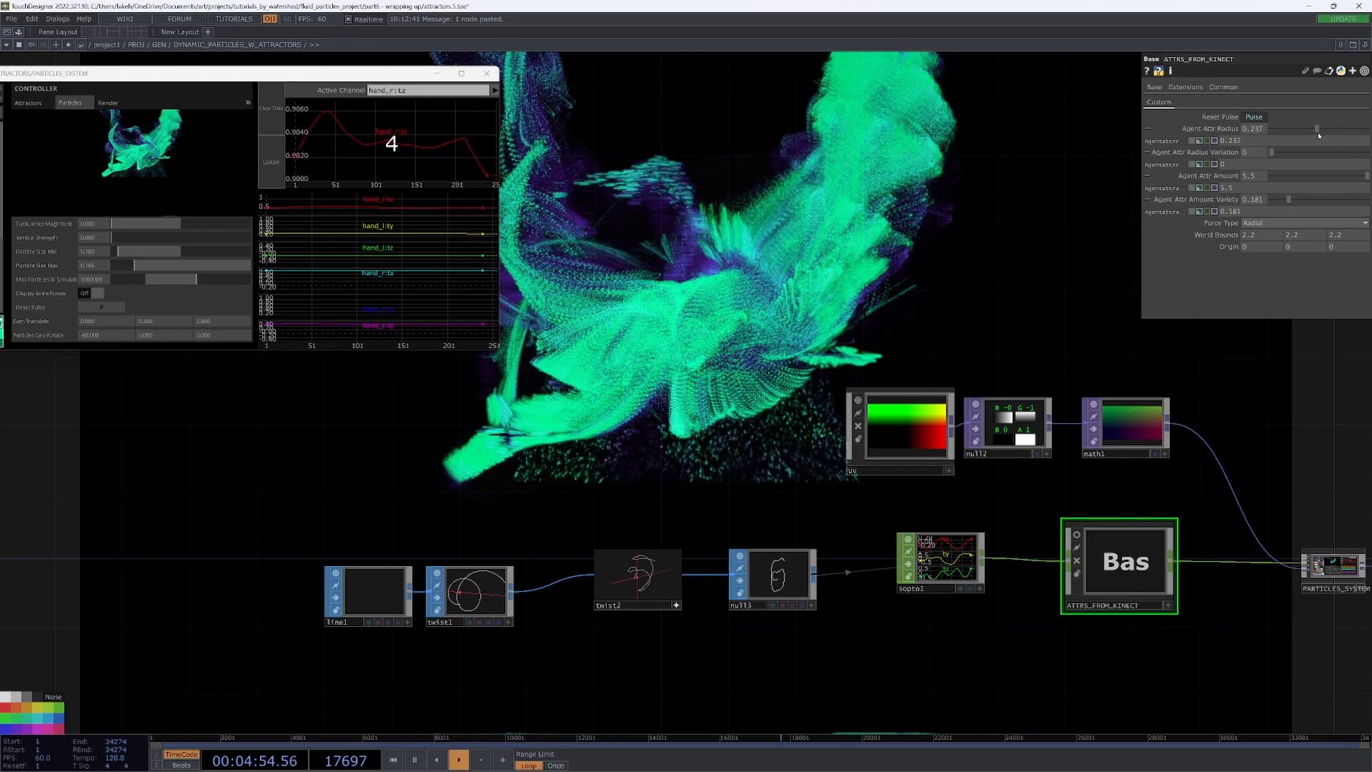
click(1253, 174)
text(2.5)
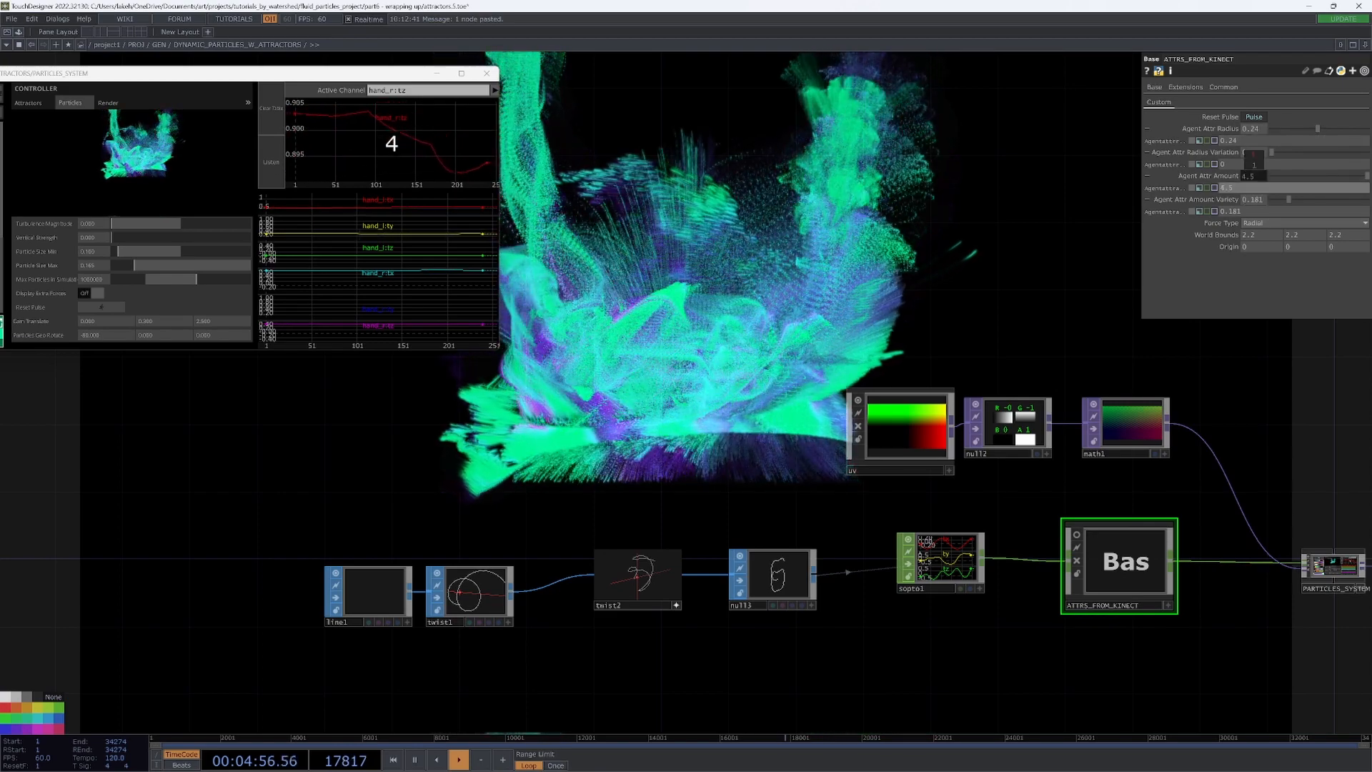
key(Tab)
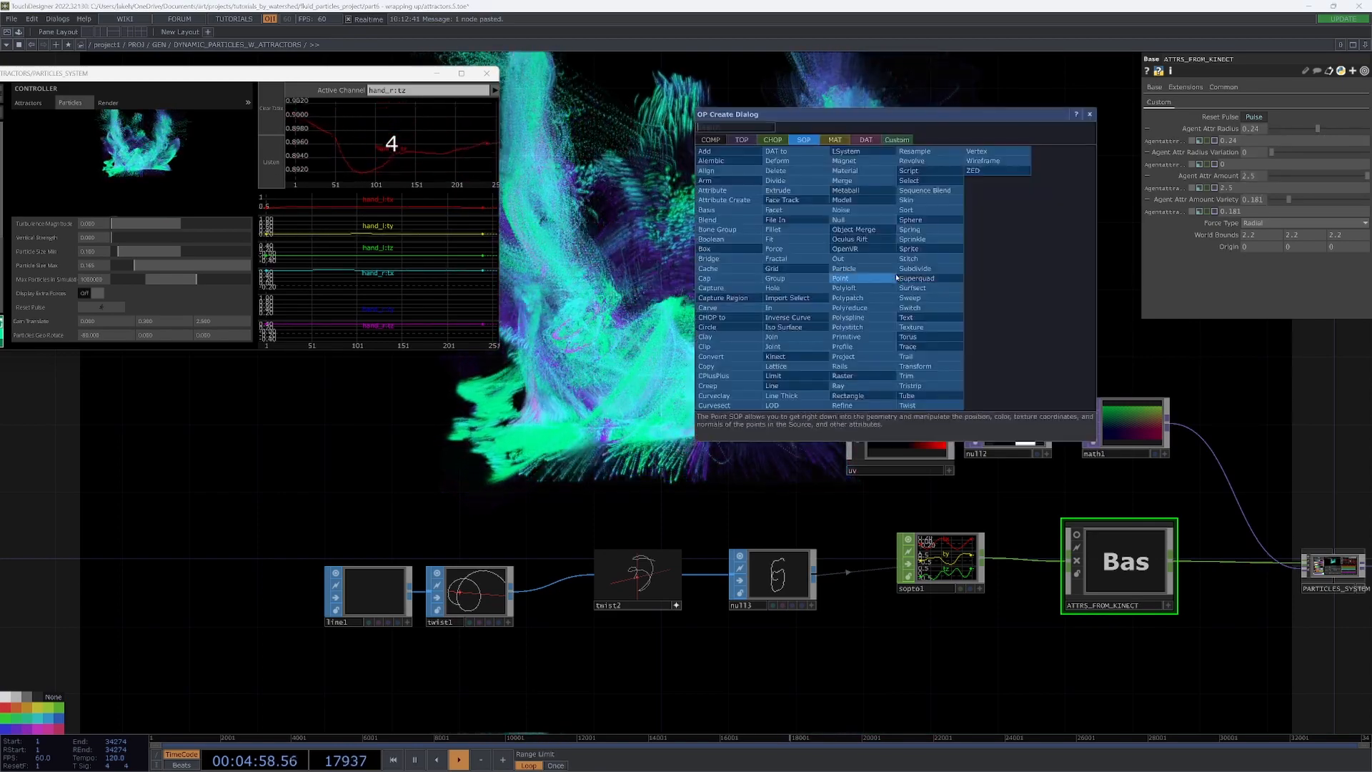
key(Escape)
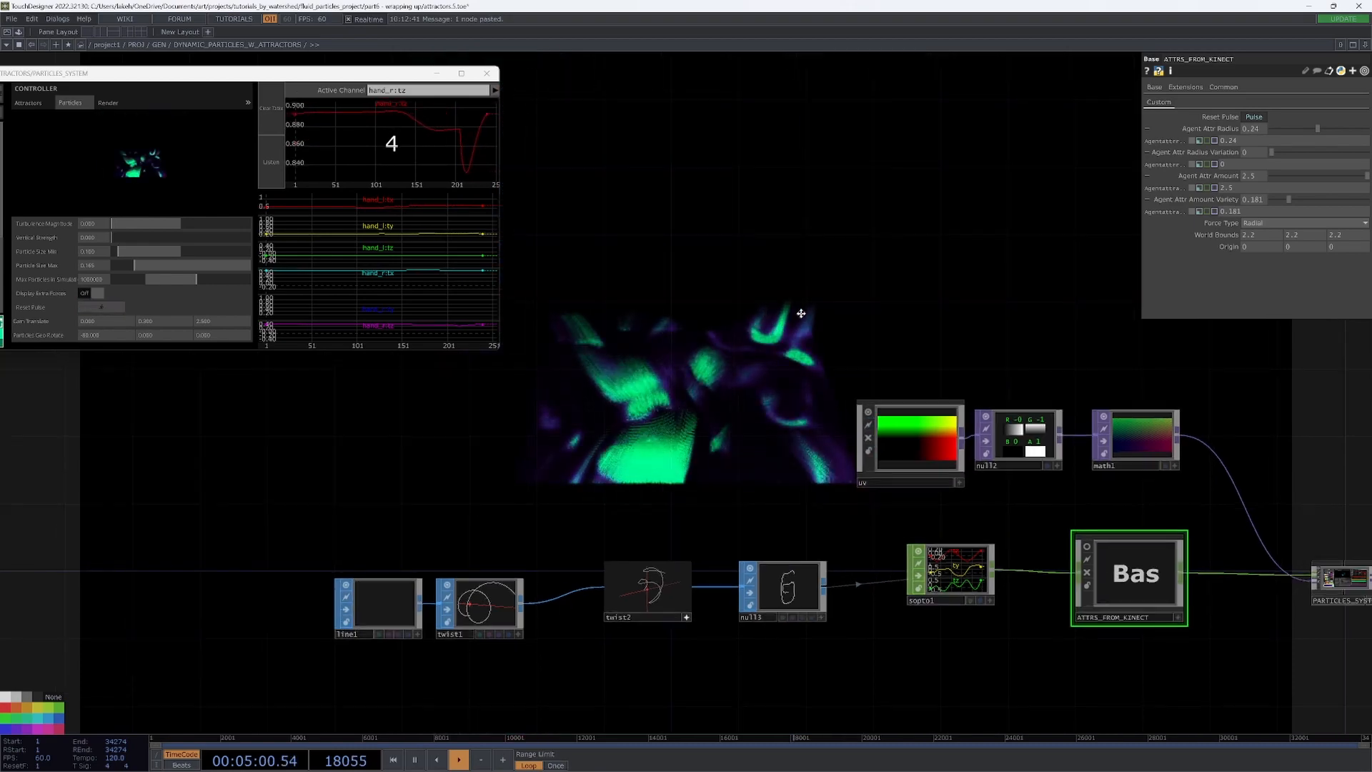
scroll(823, 271, down, 2)
scroll(772, 483, up, 2)
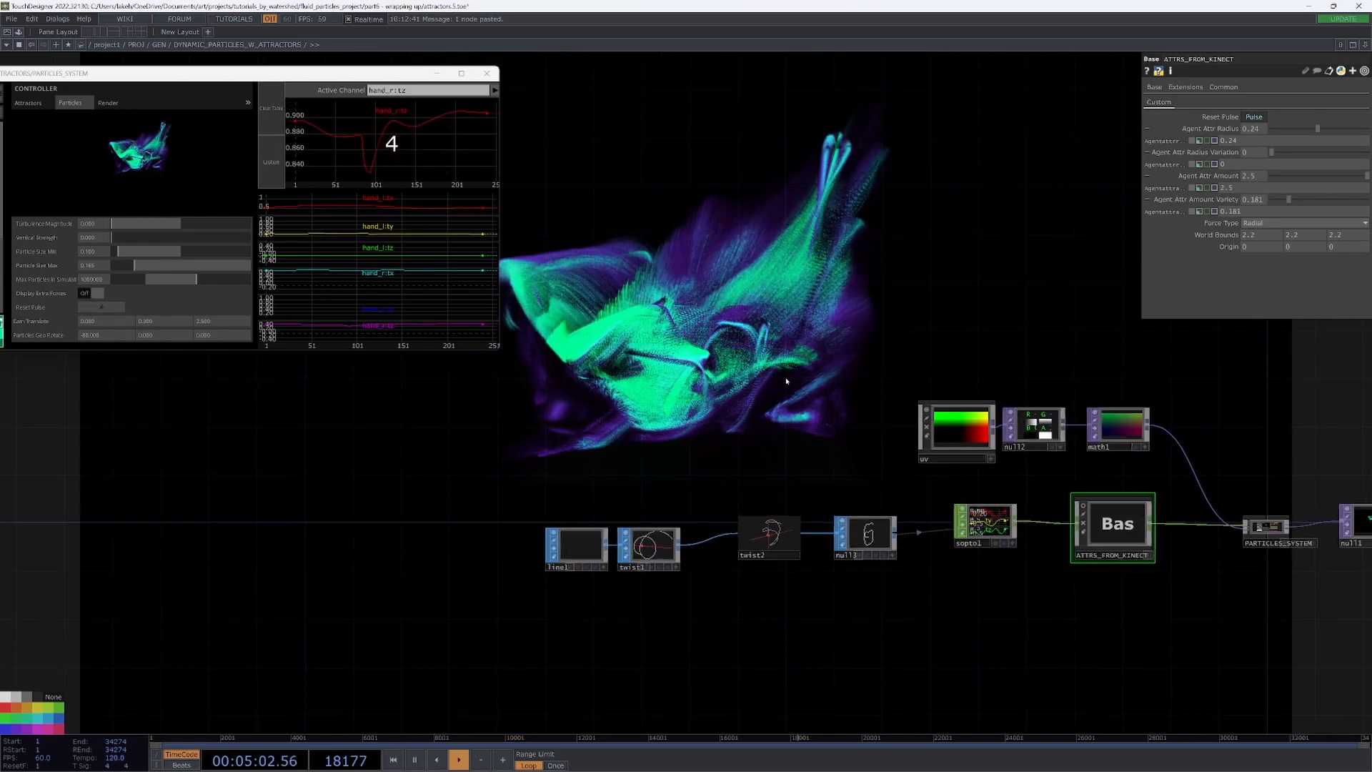
scroll(687, 568, up, 1)
scroll(671, 592, up, 1)
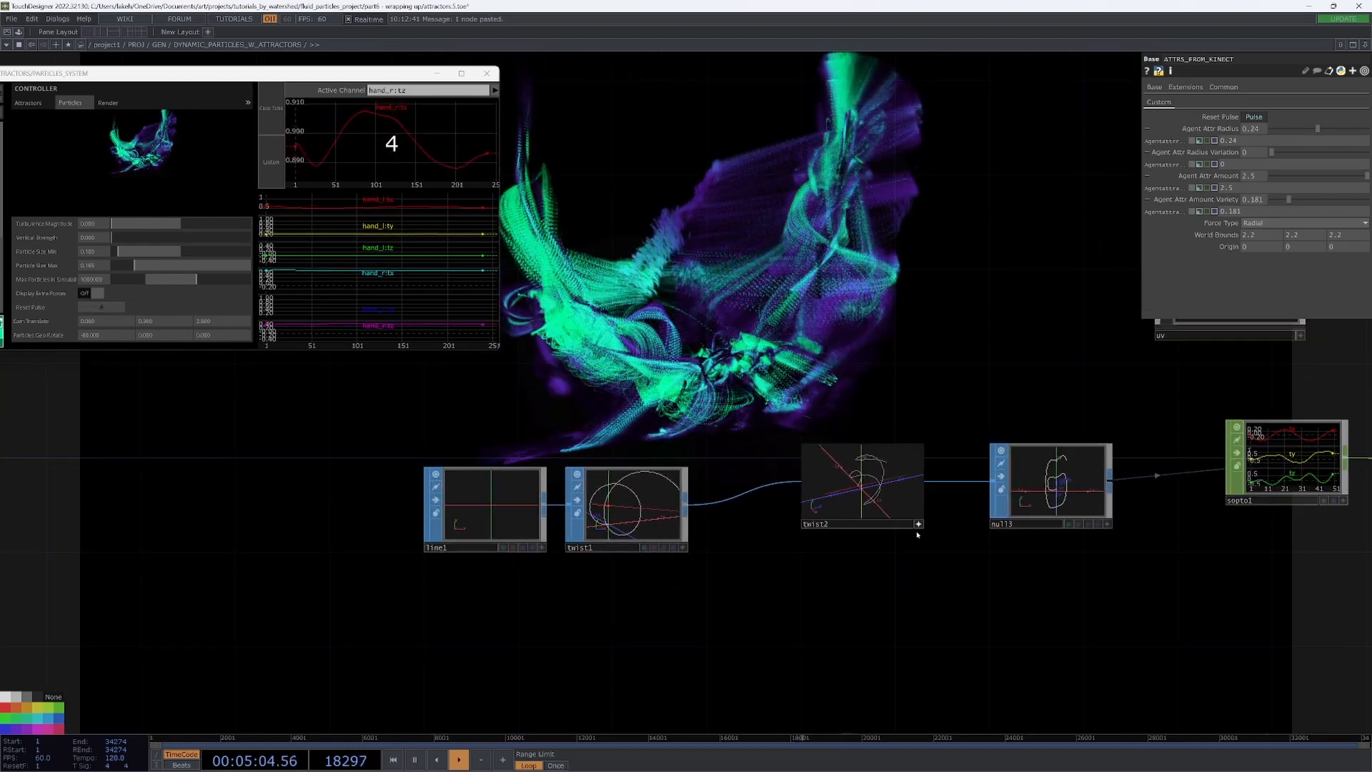
scroll(854, 402, up, 2)
scroll(855, 402, down, 2)
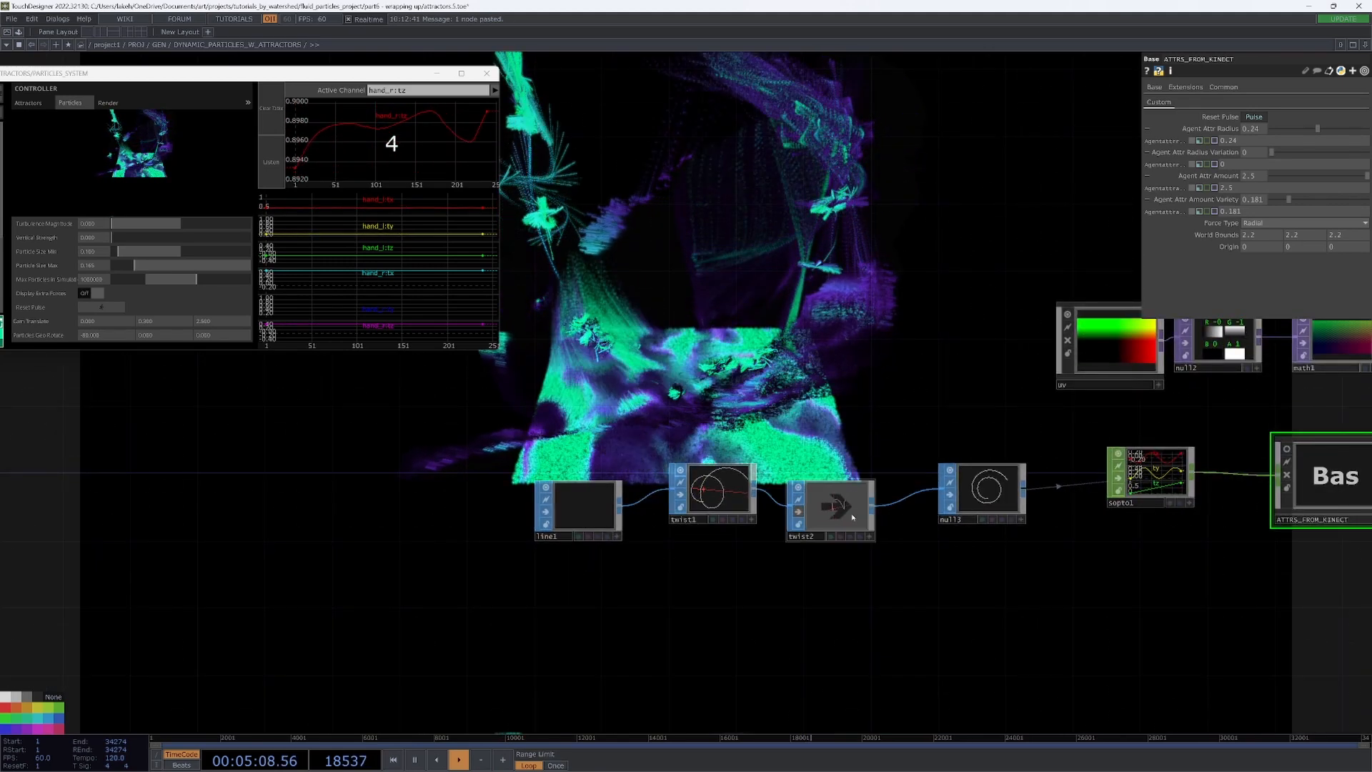
Bypass the bend stage twist2 and move the camera to reframe the particle field.
click(815, 499)
click(713, 490)
scroll(1093, 578, down, 1)
drag(1094, 579, 1067, 583)
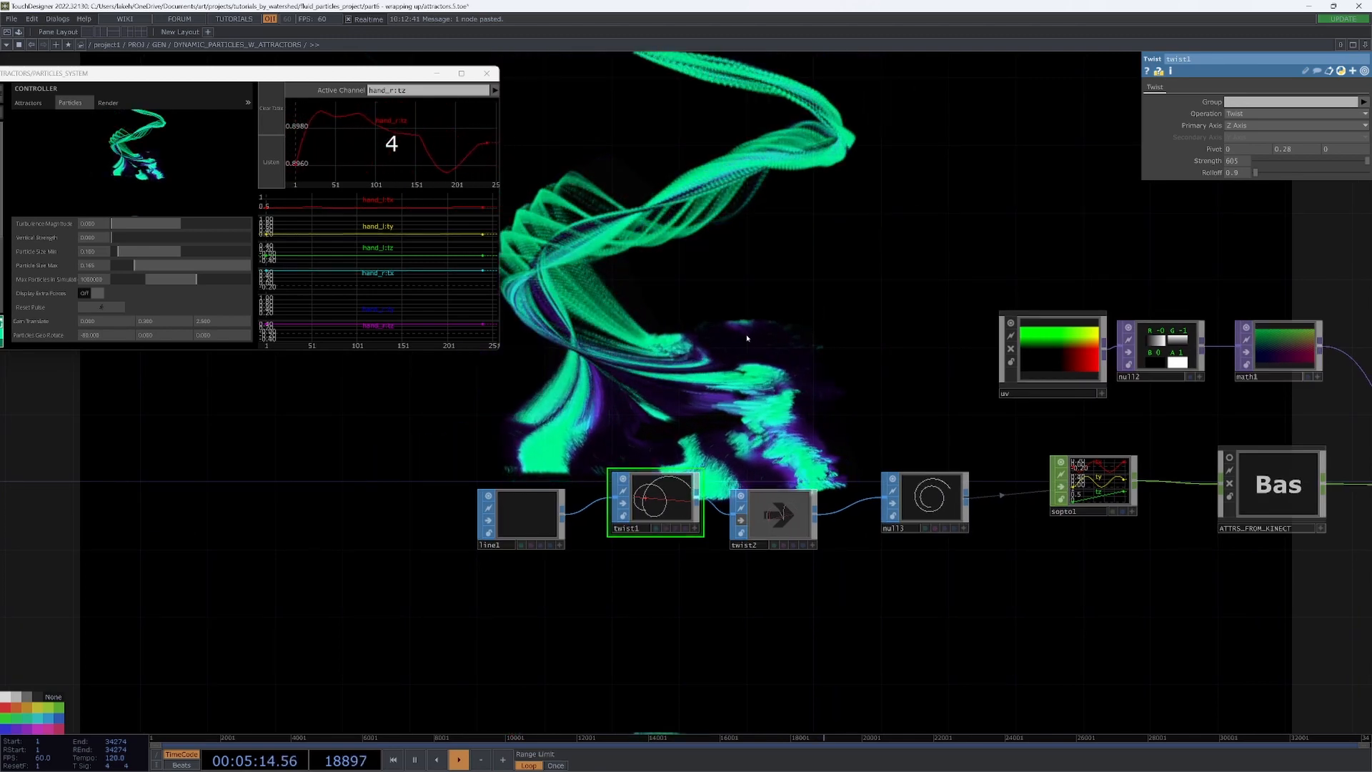
drag(661, 493, 731, 487)
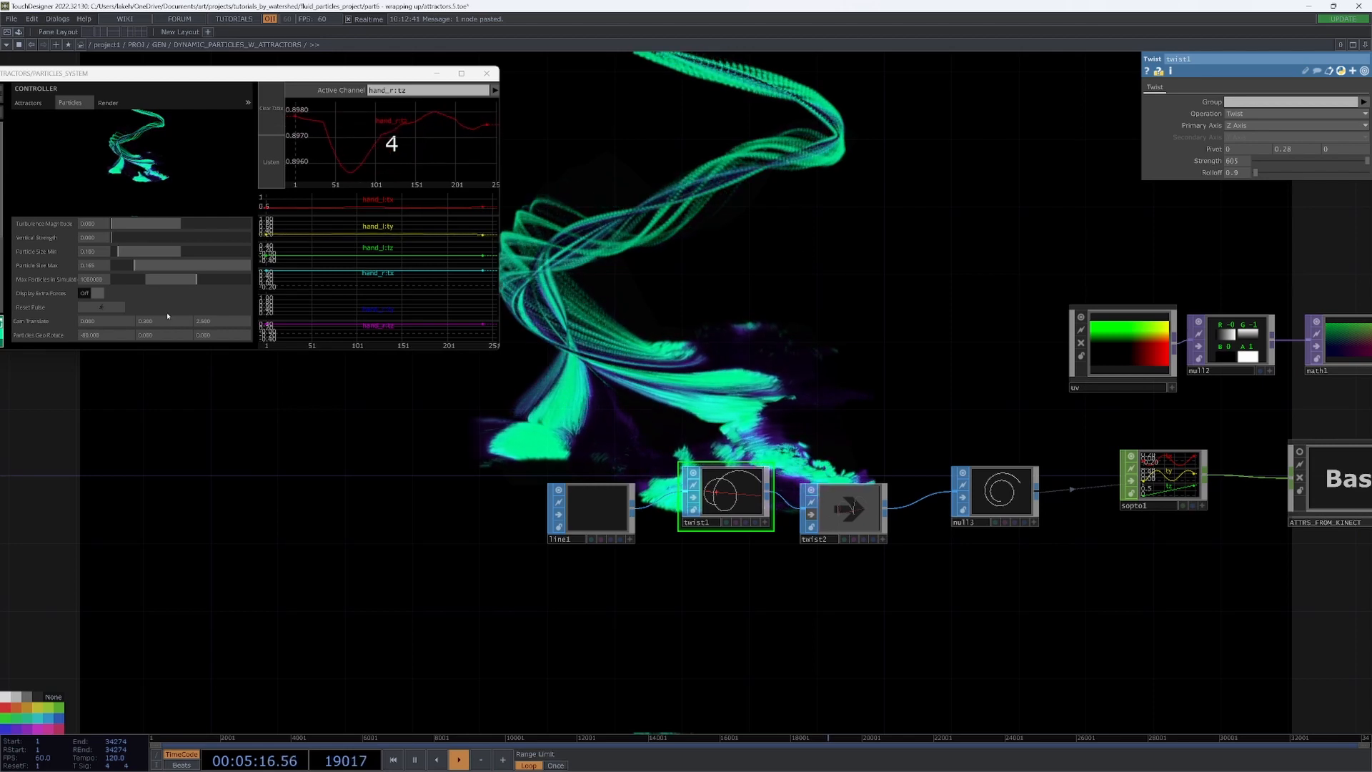
drag(115, 320, 207, 320)
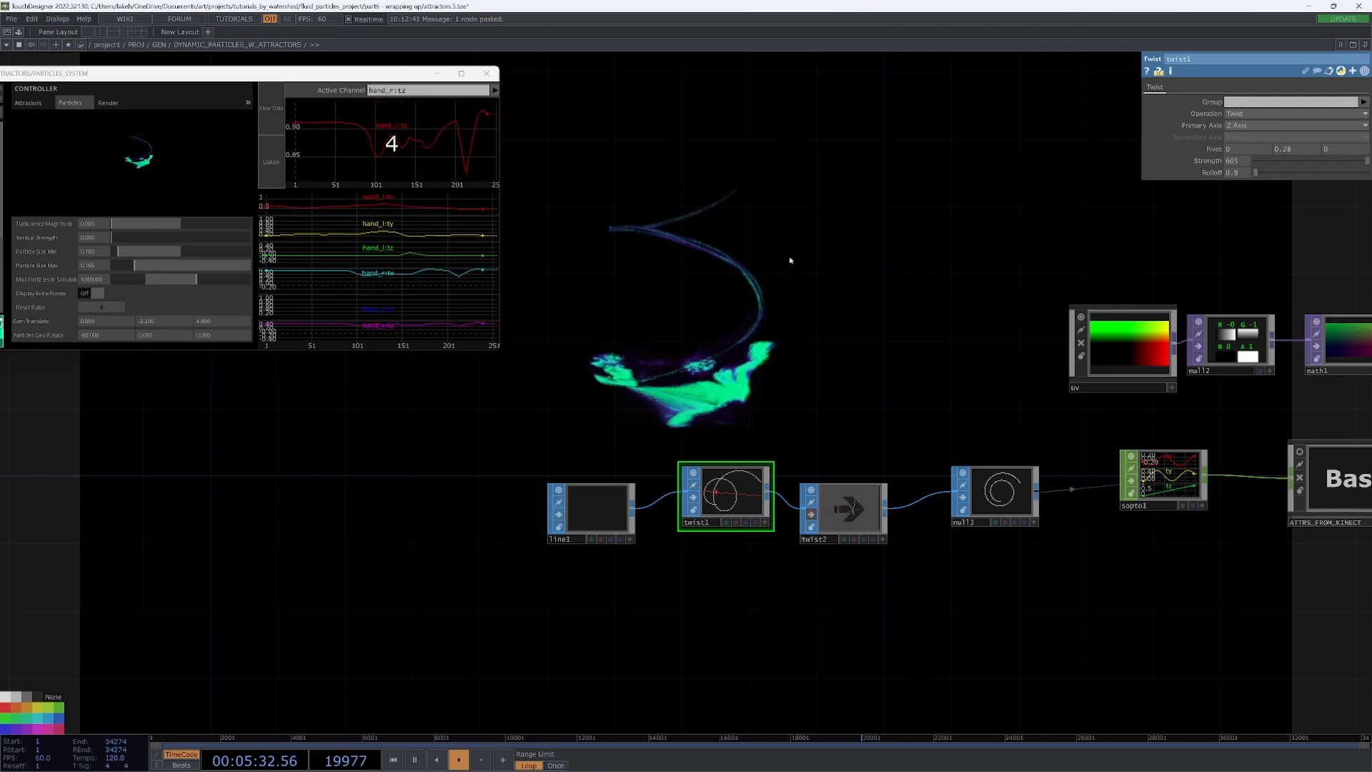
Pan and zoom the network view around the node chain.
mouse_move(773, 353)
mouse_down()
mouse_move(708, 387)
mouse_move(739, 351)
mouse_move(839, 301)
mouse_up()
scroll(687, 375, up, 3)
scroll(683, 357, down, 3)
scroll(738, 350, up, 1)
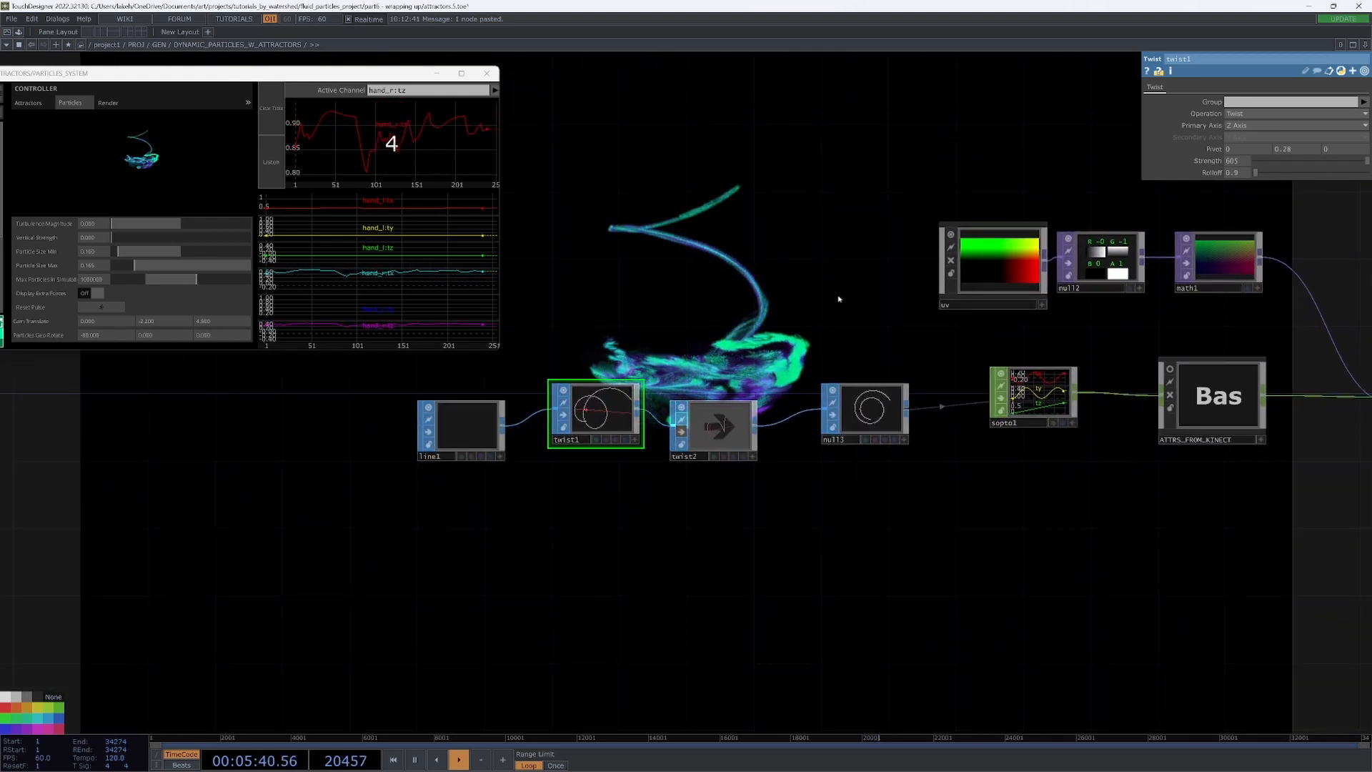
scroll(824, 311, up, 1)
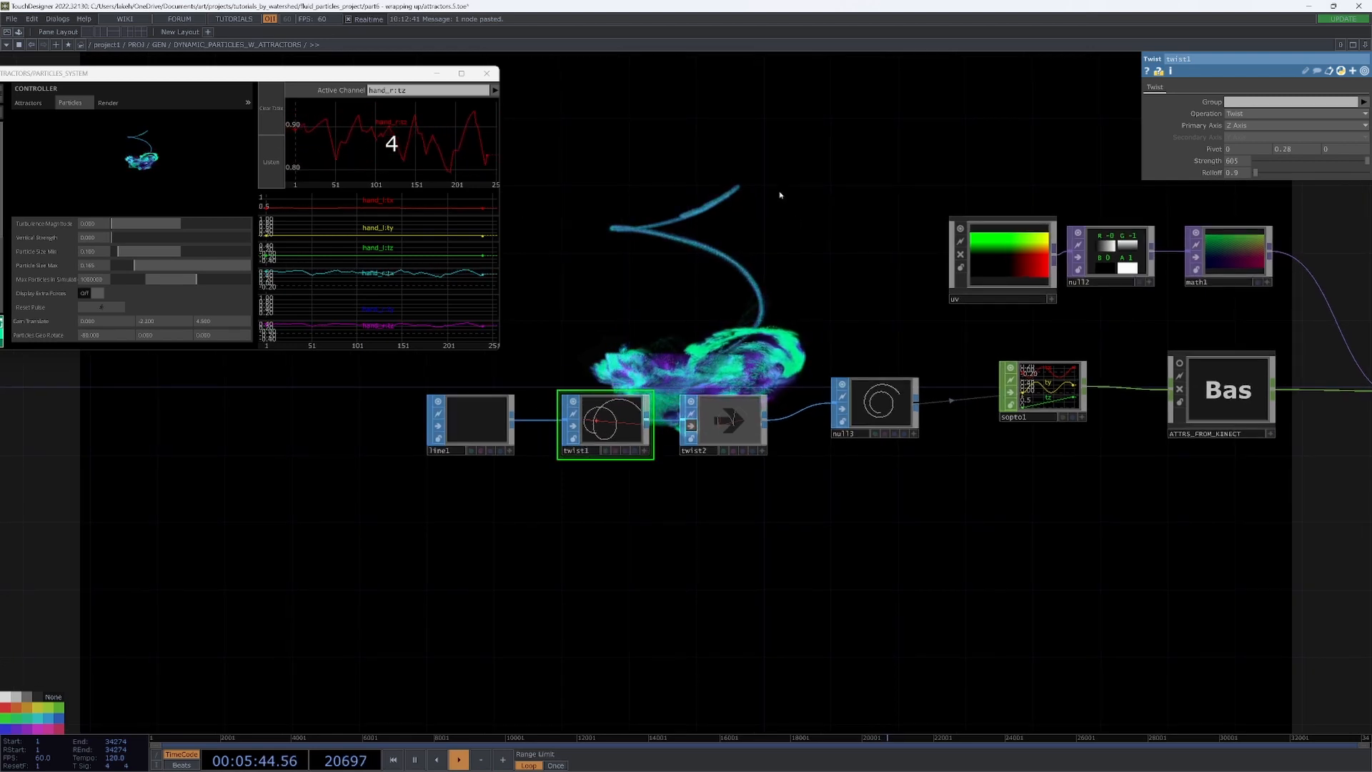
drag(634, 358, 750, 397)
scroll(751, 408, up, 1)
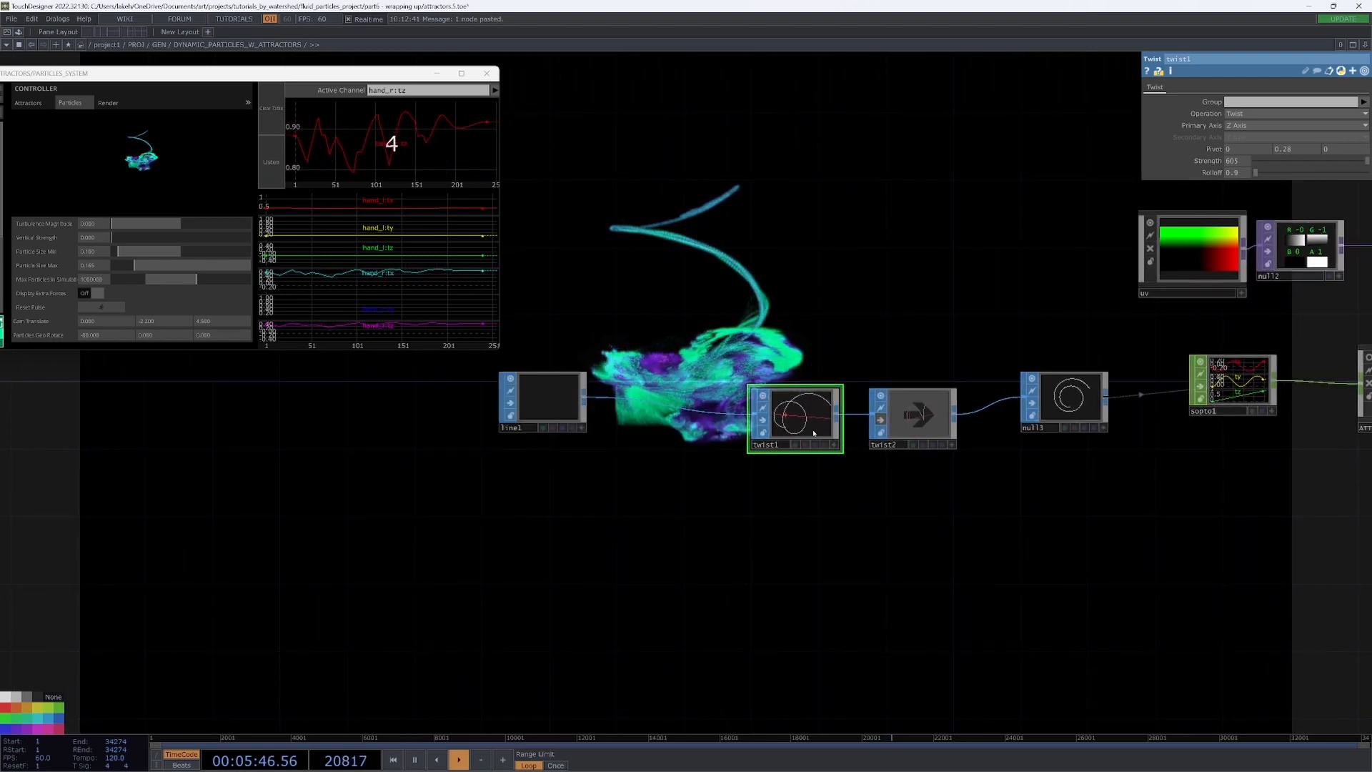
drag(824, 503, 817, 562)
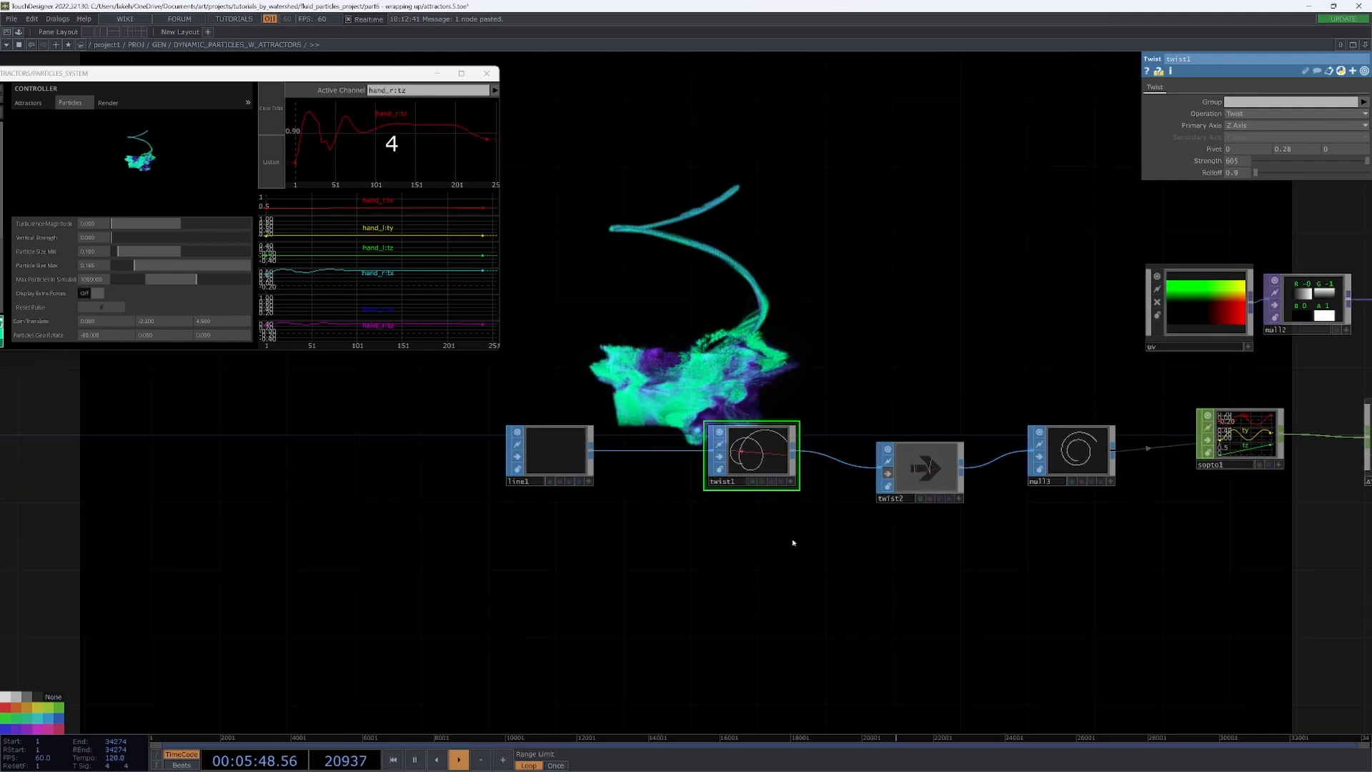
mouse_move(738, 534)
mouse_down()
mouse_move(793, 440)
mouse_move(675, 488)
mouse_move(794, 546)
mouse_up()
drag(793, 279, 617, 224)
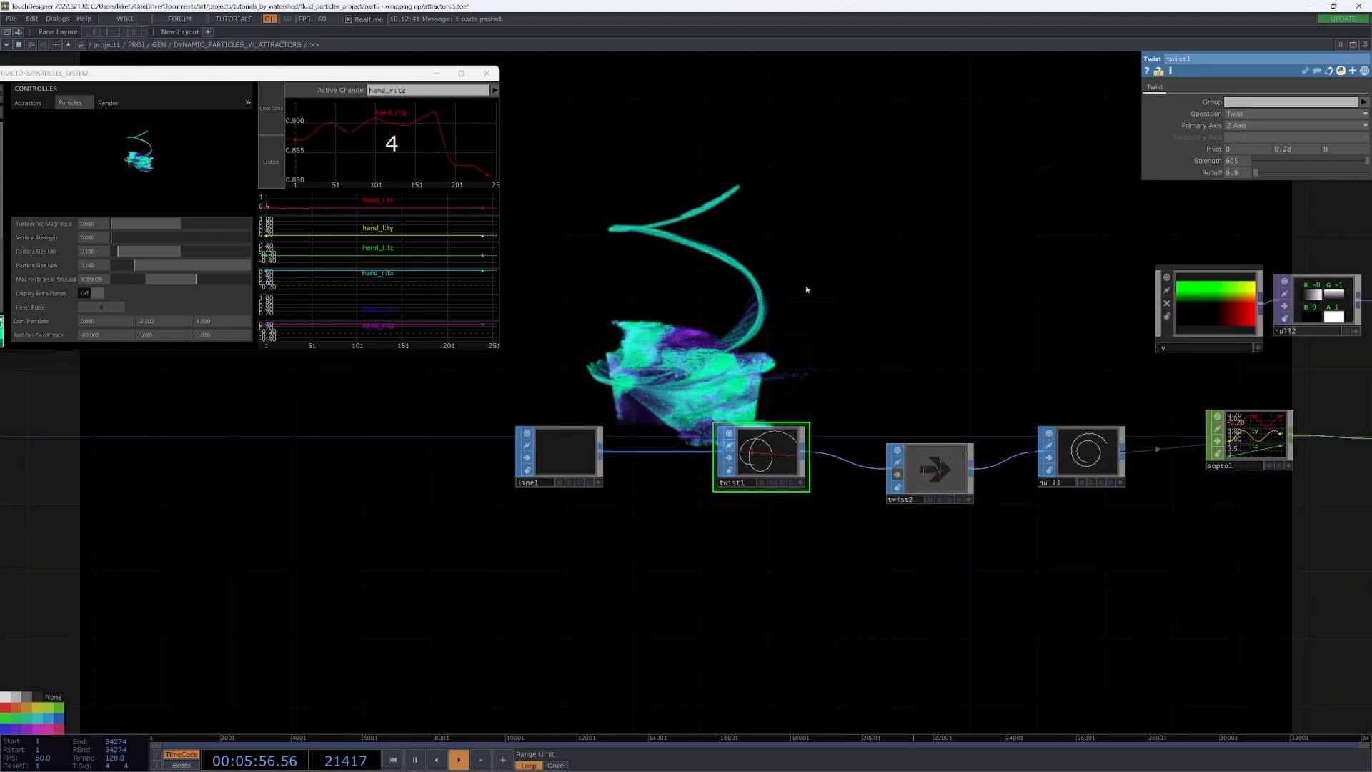
scroll(794, 279, down, 3)
scroll(643, 376, up, 6)
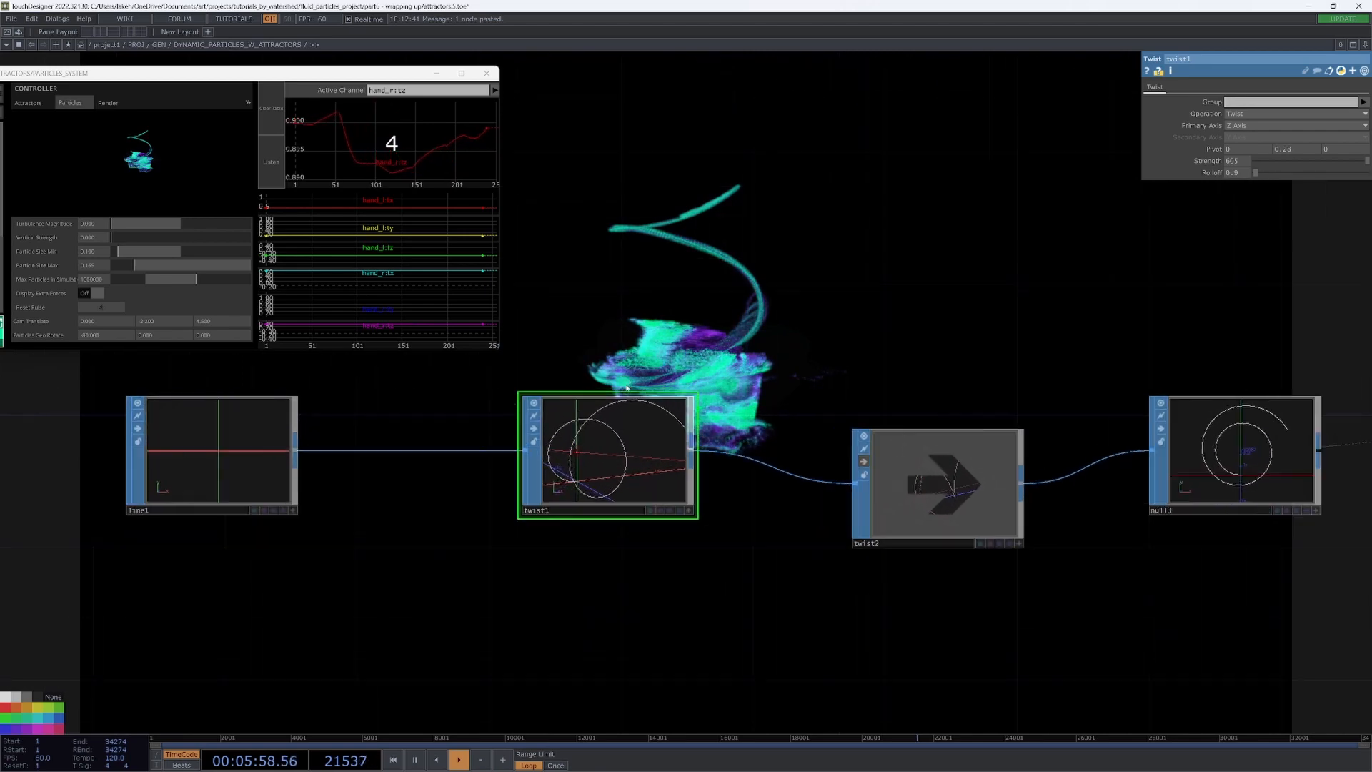
scroll(625, 389, down, 2)
Select twist2 and null2 to inspect their settings.
click(833, 431)
scroll(751, 408, down, 3)
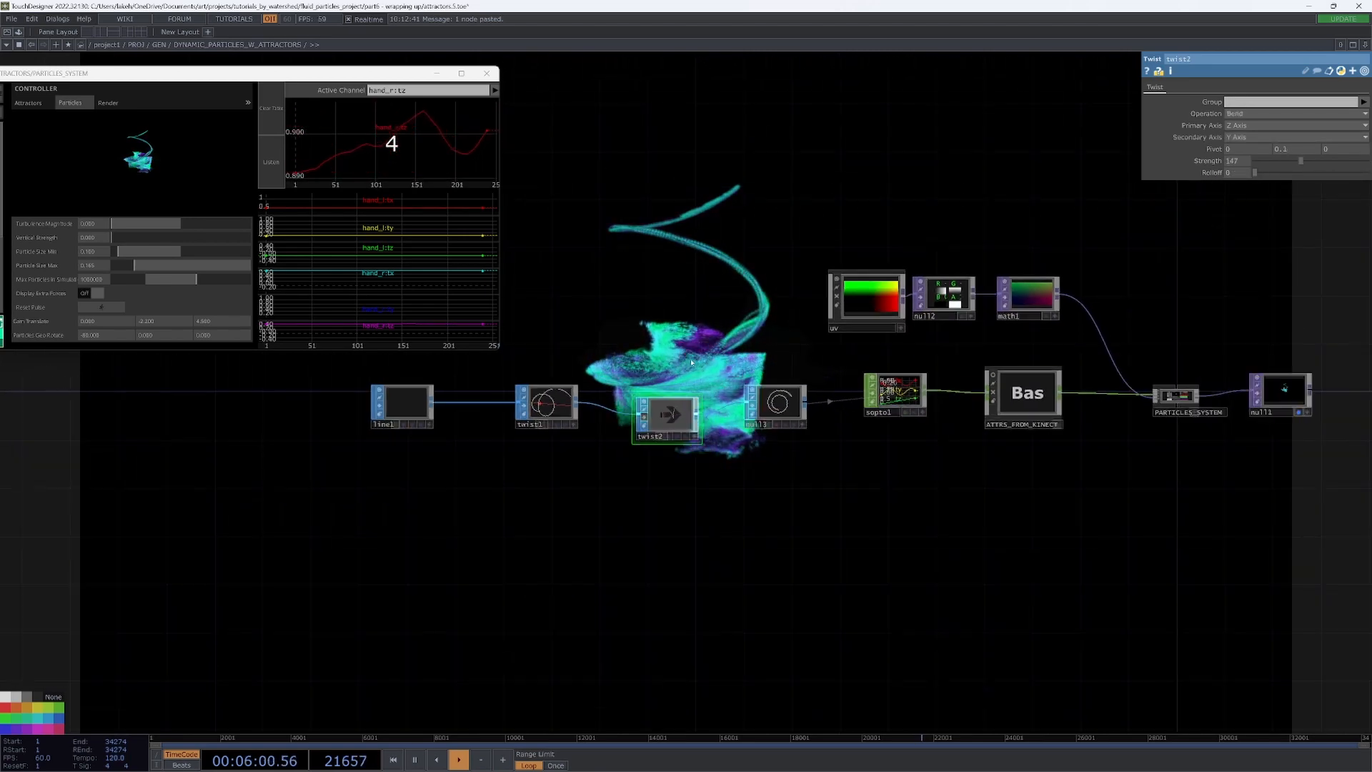
drag(691, 361, 646, 413)
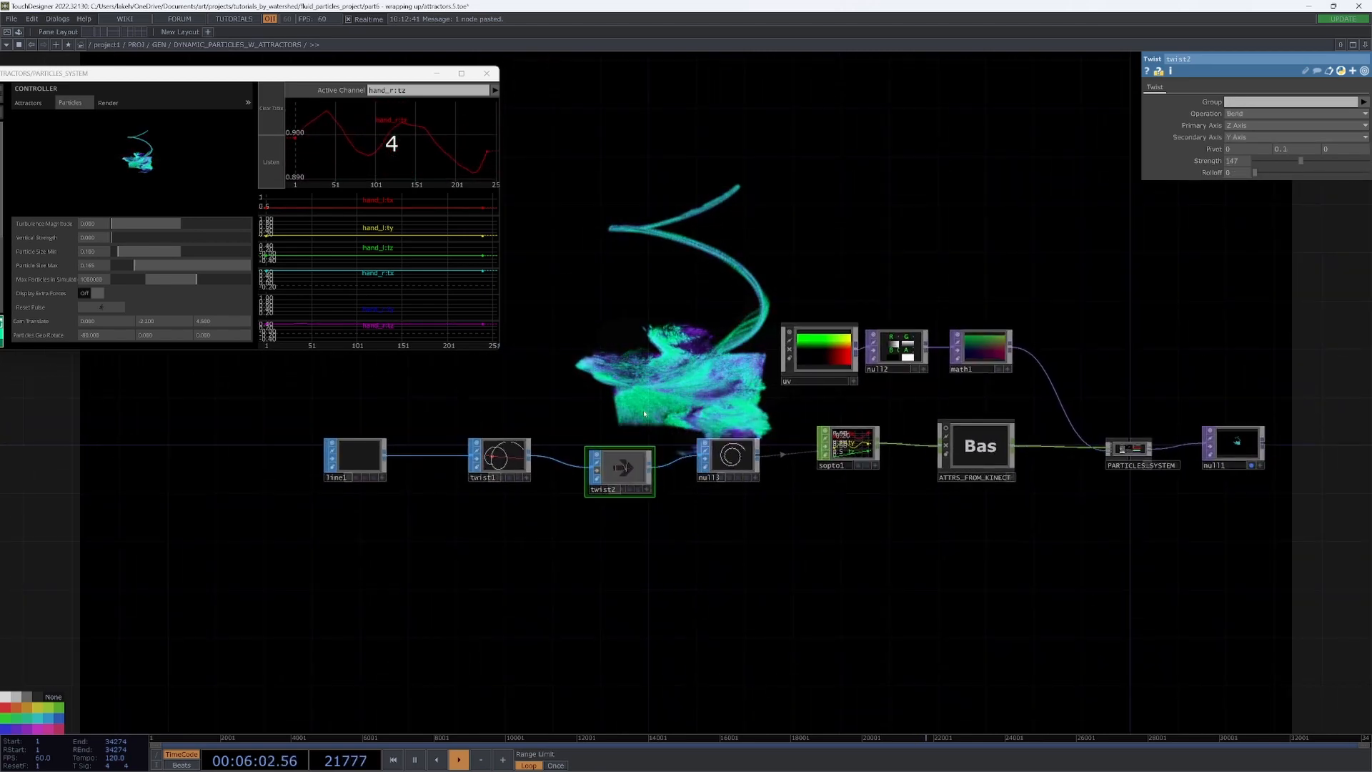
click(901, 348)
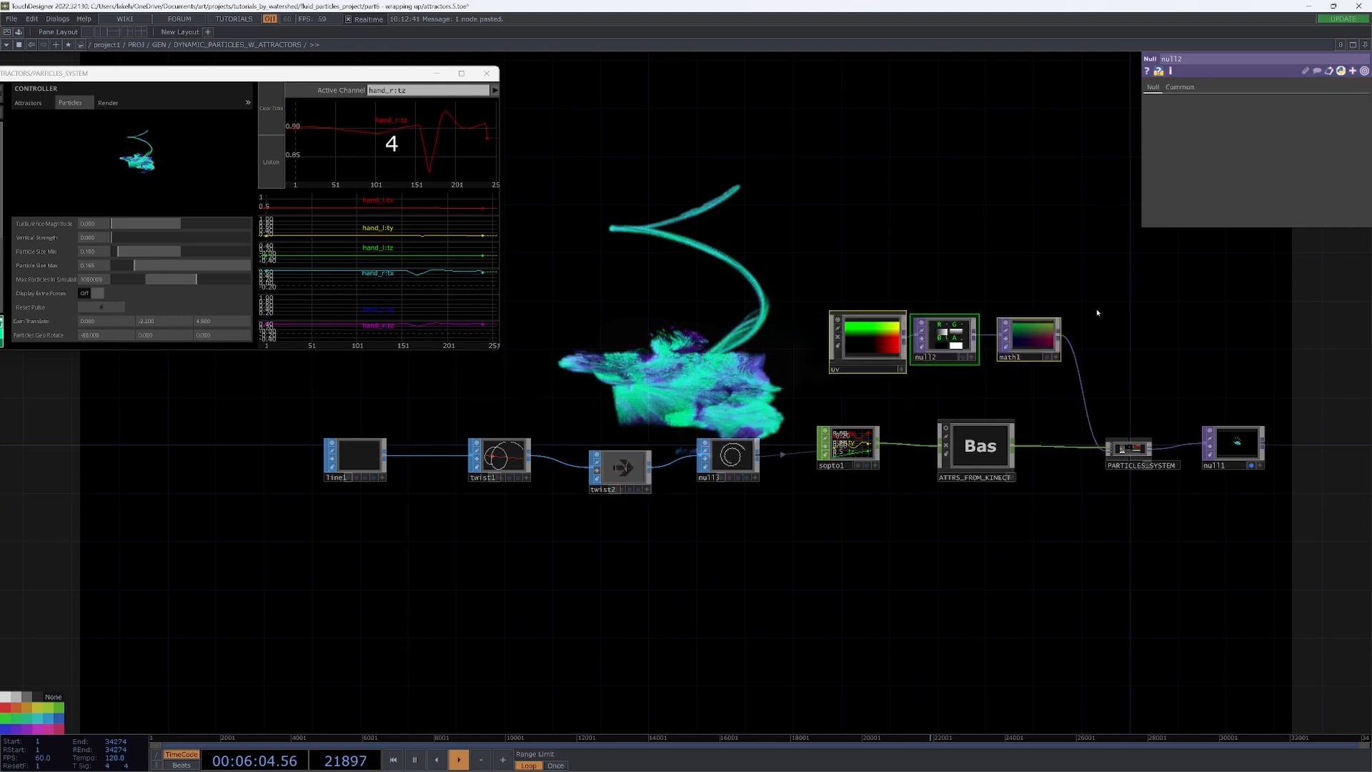
scroll(847, 301, down, 2)
mouse_move(846, 300)
mouse_down()
mouse_move(909, 469)
mouse_move(717, 337)
mouse_up()
scroll(910, 469, down, 2)
scroll(890, 462, down, 1)
scroll(734, 529, up, 1)
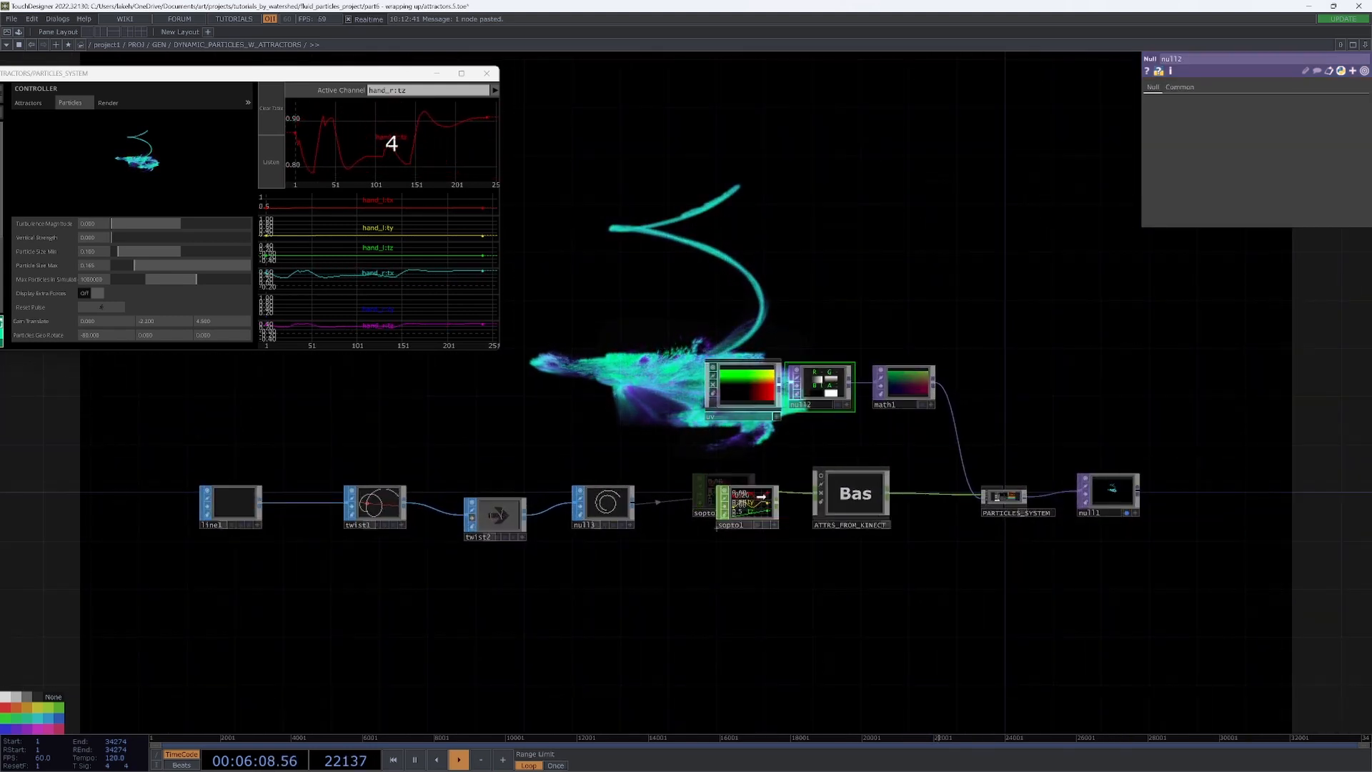
scroll(854, 416, up, 1)
drag(664, 651, 788, 621)
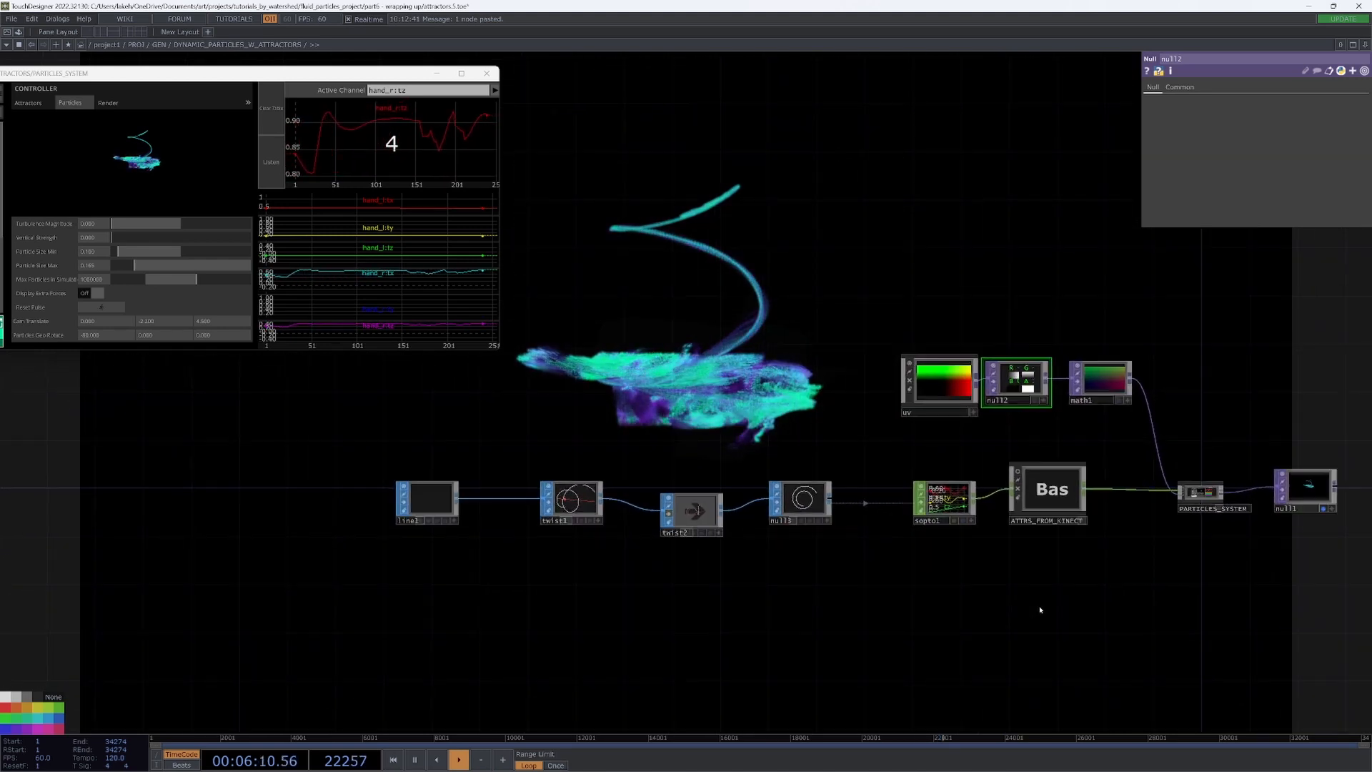
Close the floating CONTROLLER window.
click(488, 75)
scroll(701, 220, down, 1)
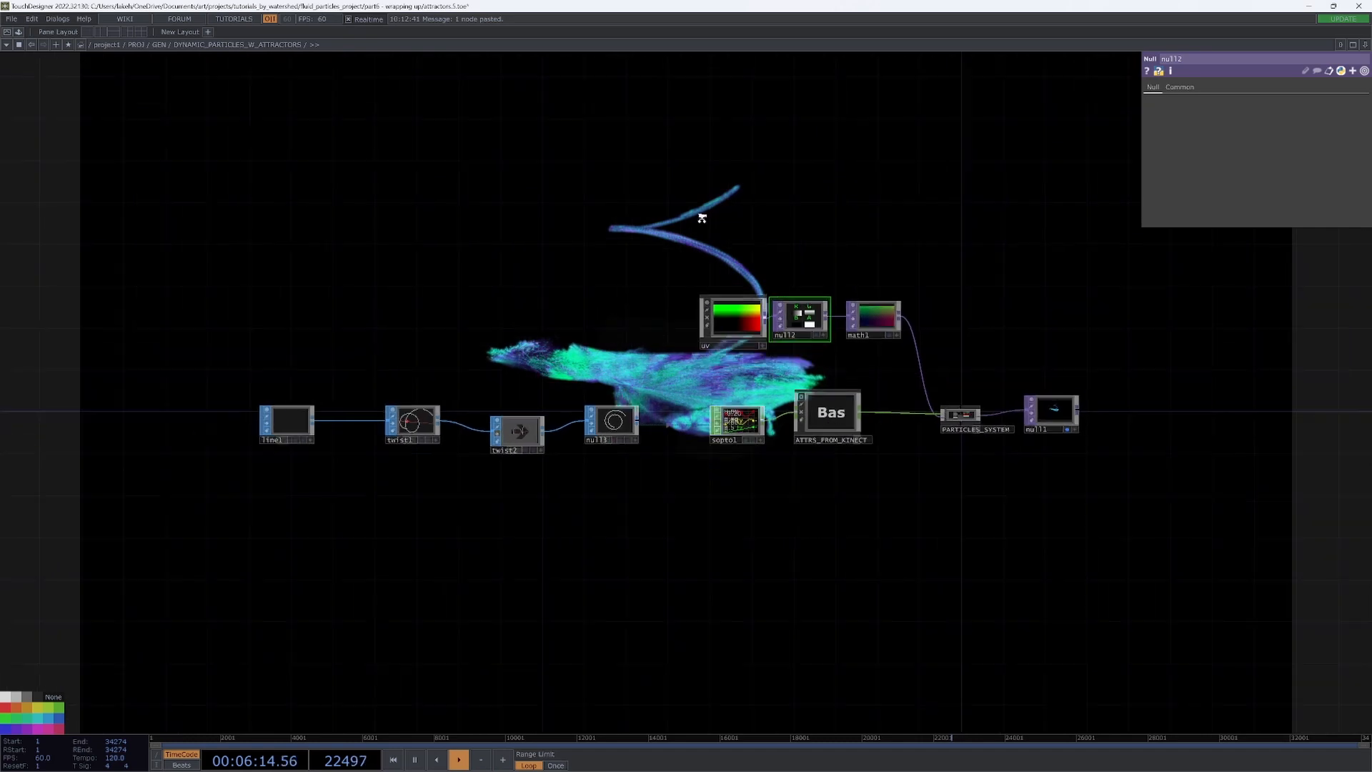
scroll(571, 536, down, 2)
drag(732, 264, 724, 317)
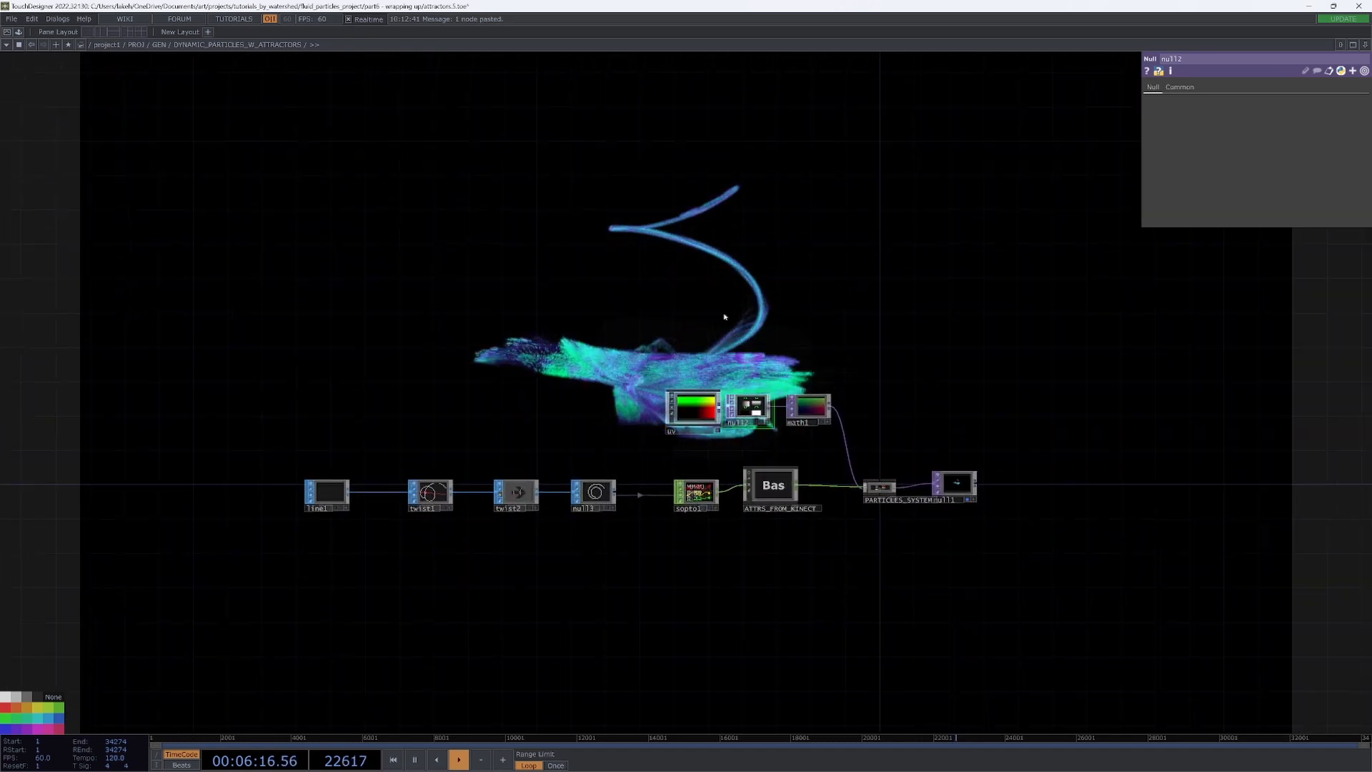